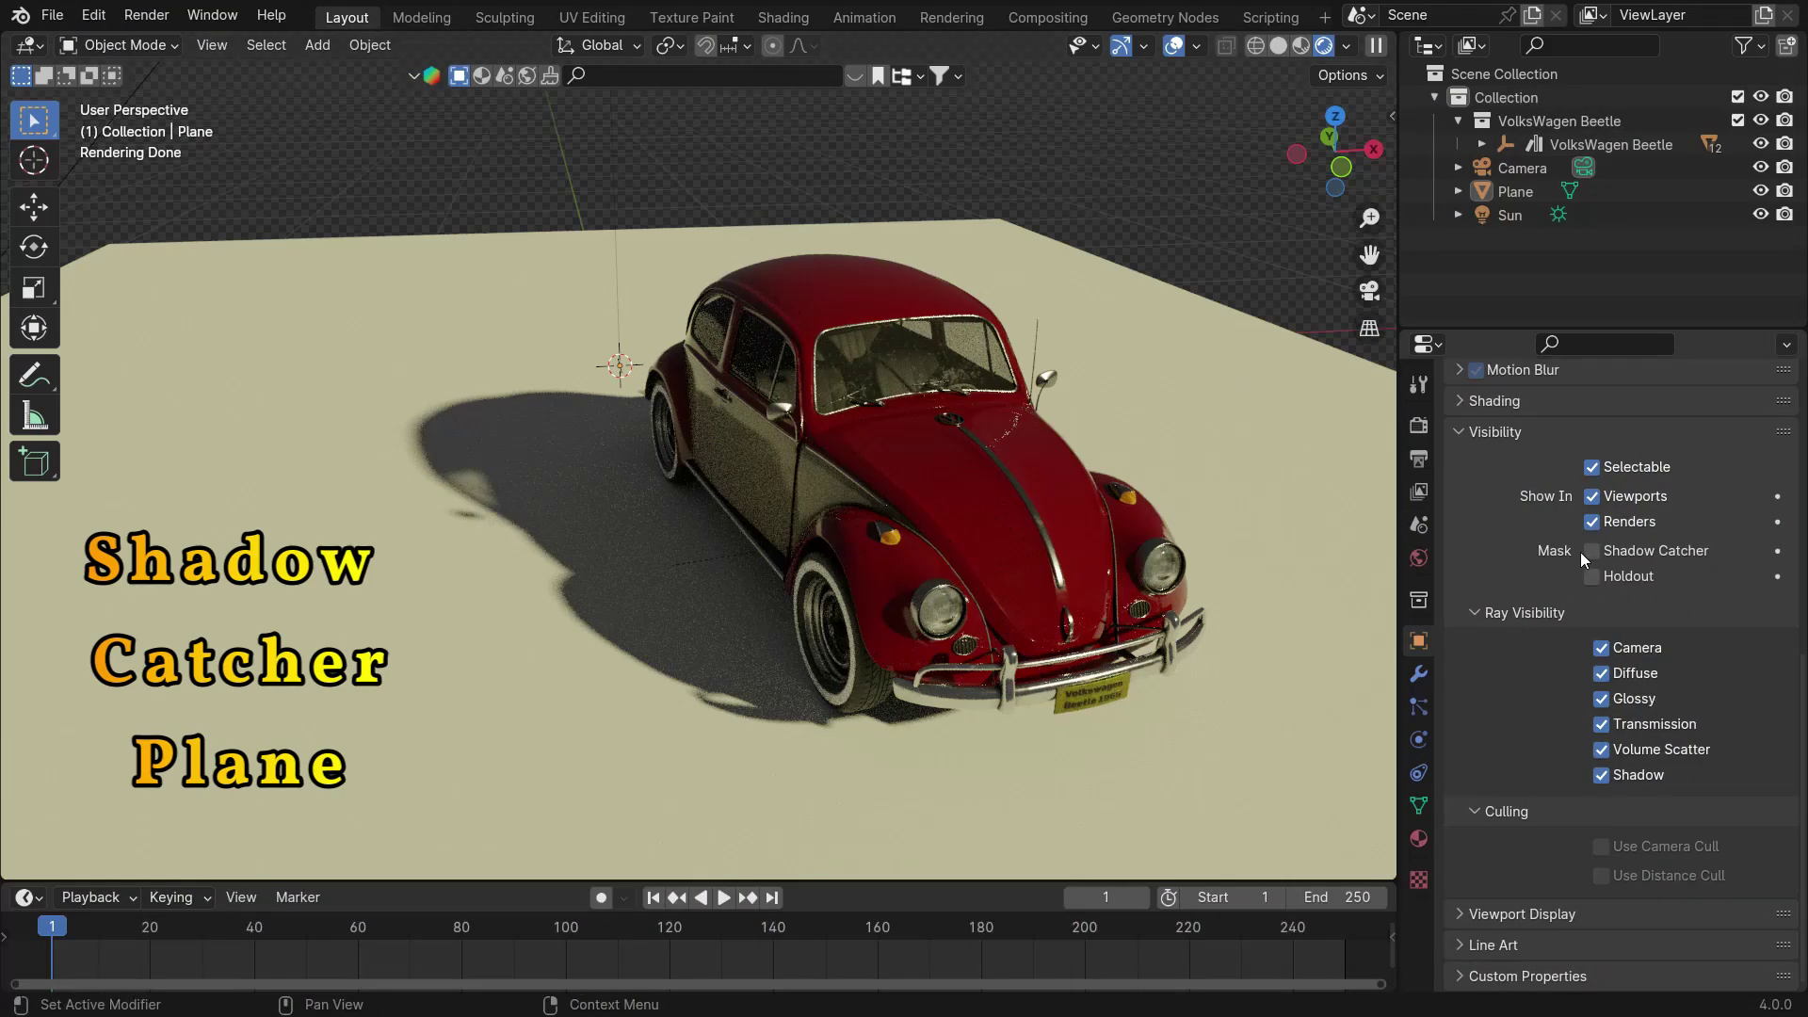
Tick Shadow Catcher on the plane, untick it to compare, then re-enable it.
{"action": "left_click", "coordinate": [1591, 551]}
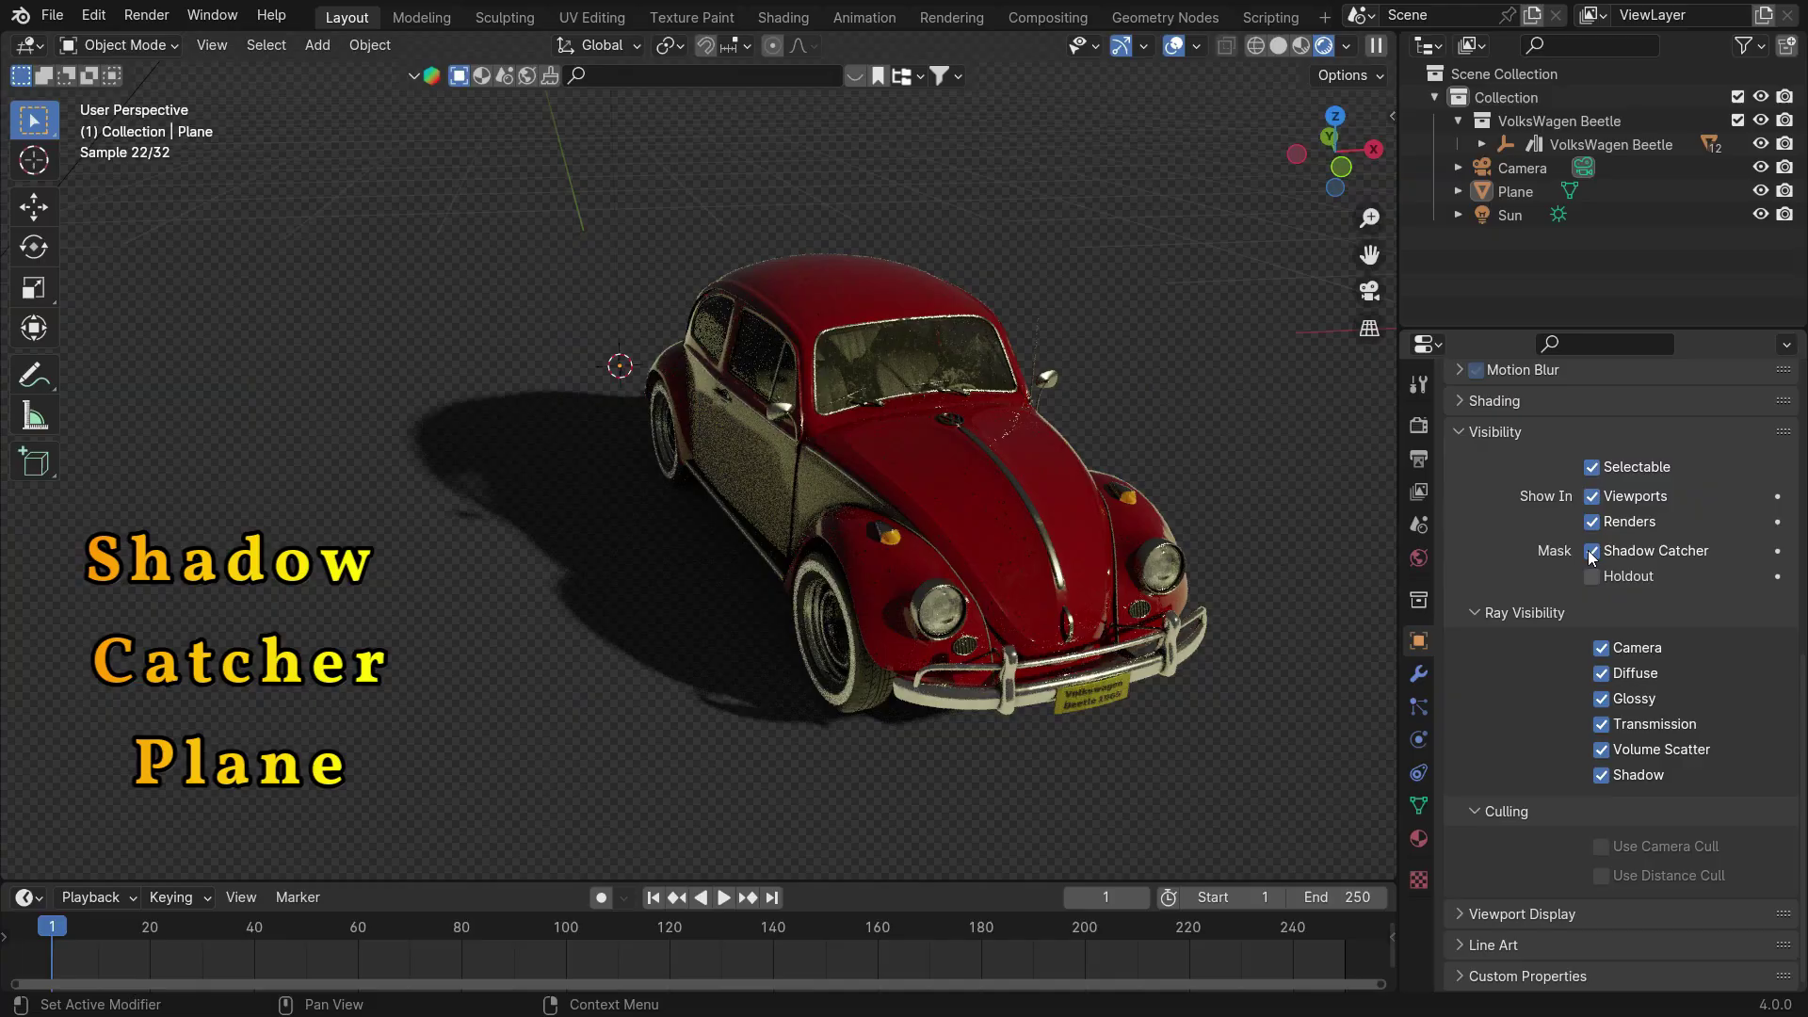
{"action": "left_click", "coordinate": [1591, 550]}
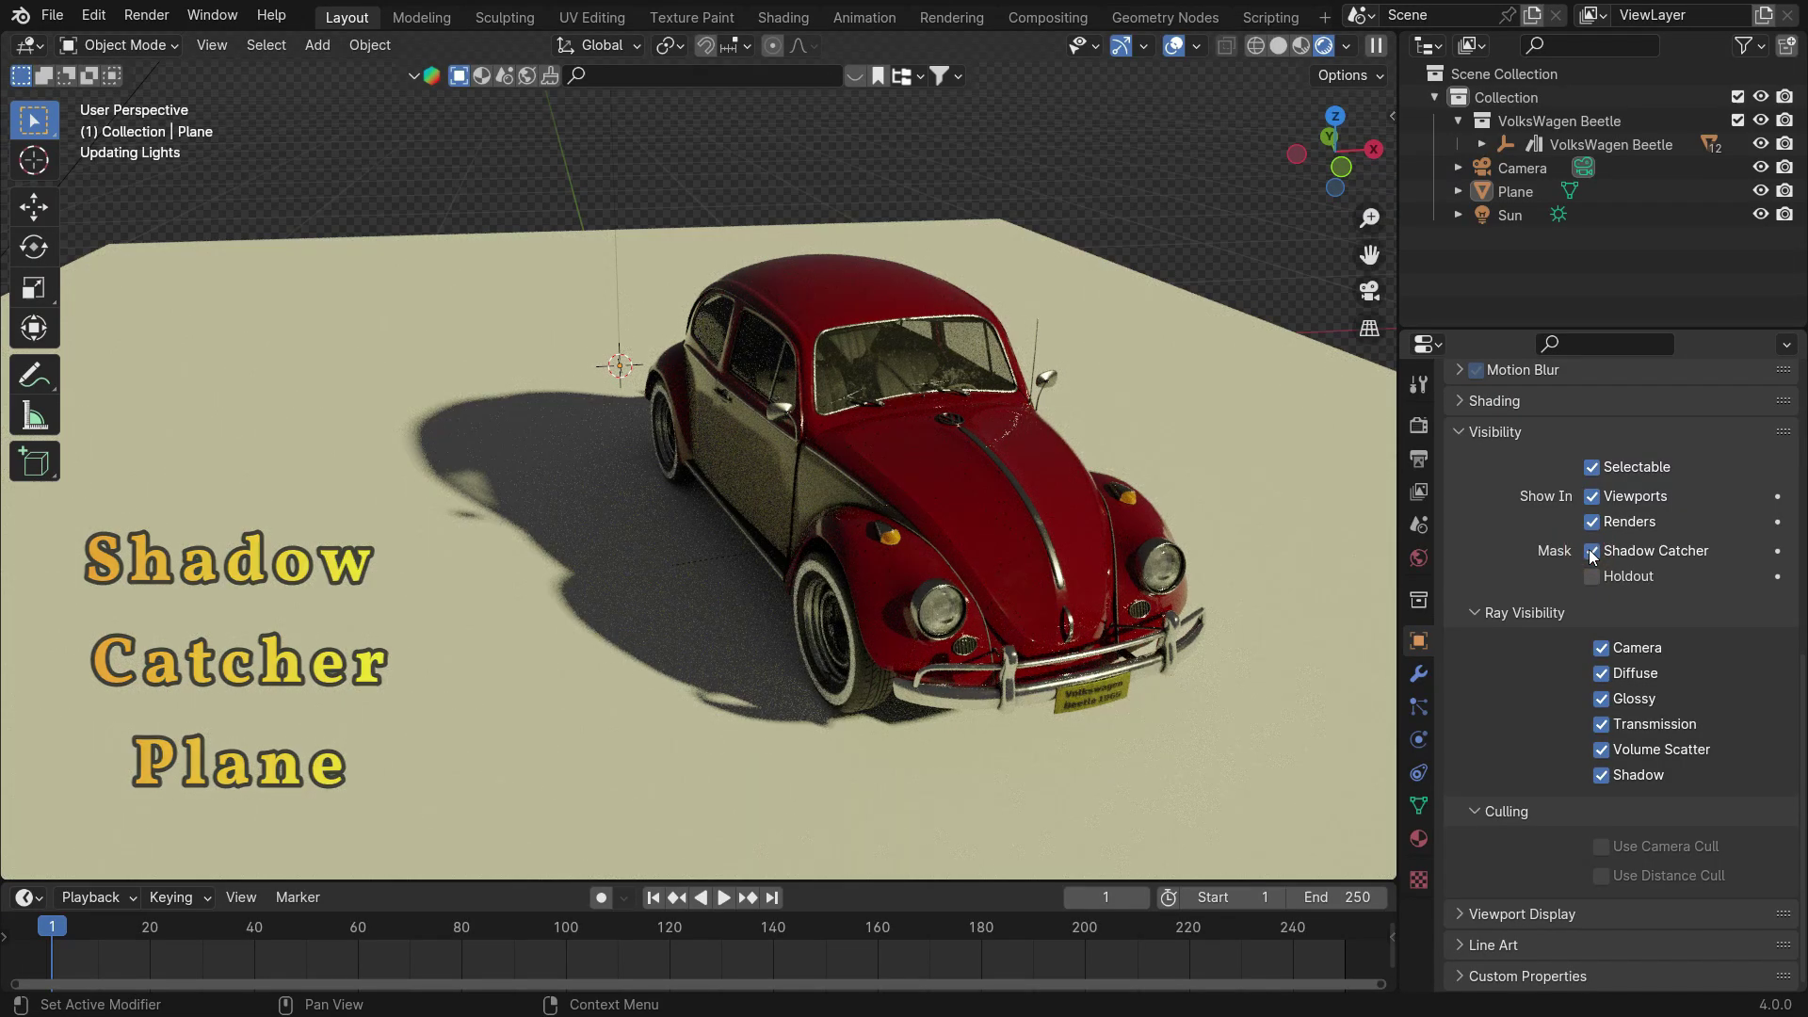
{"action": "left_click", "coordinate": [1591, 551]}
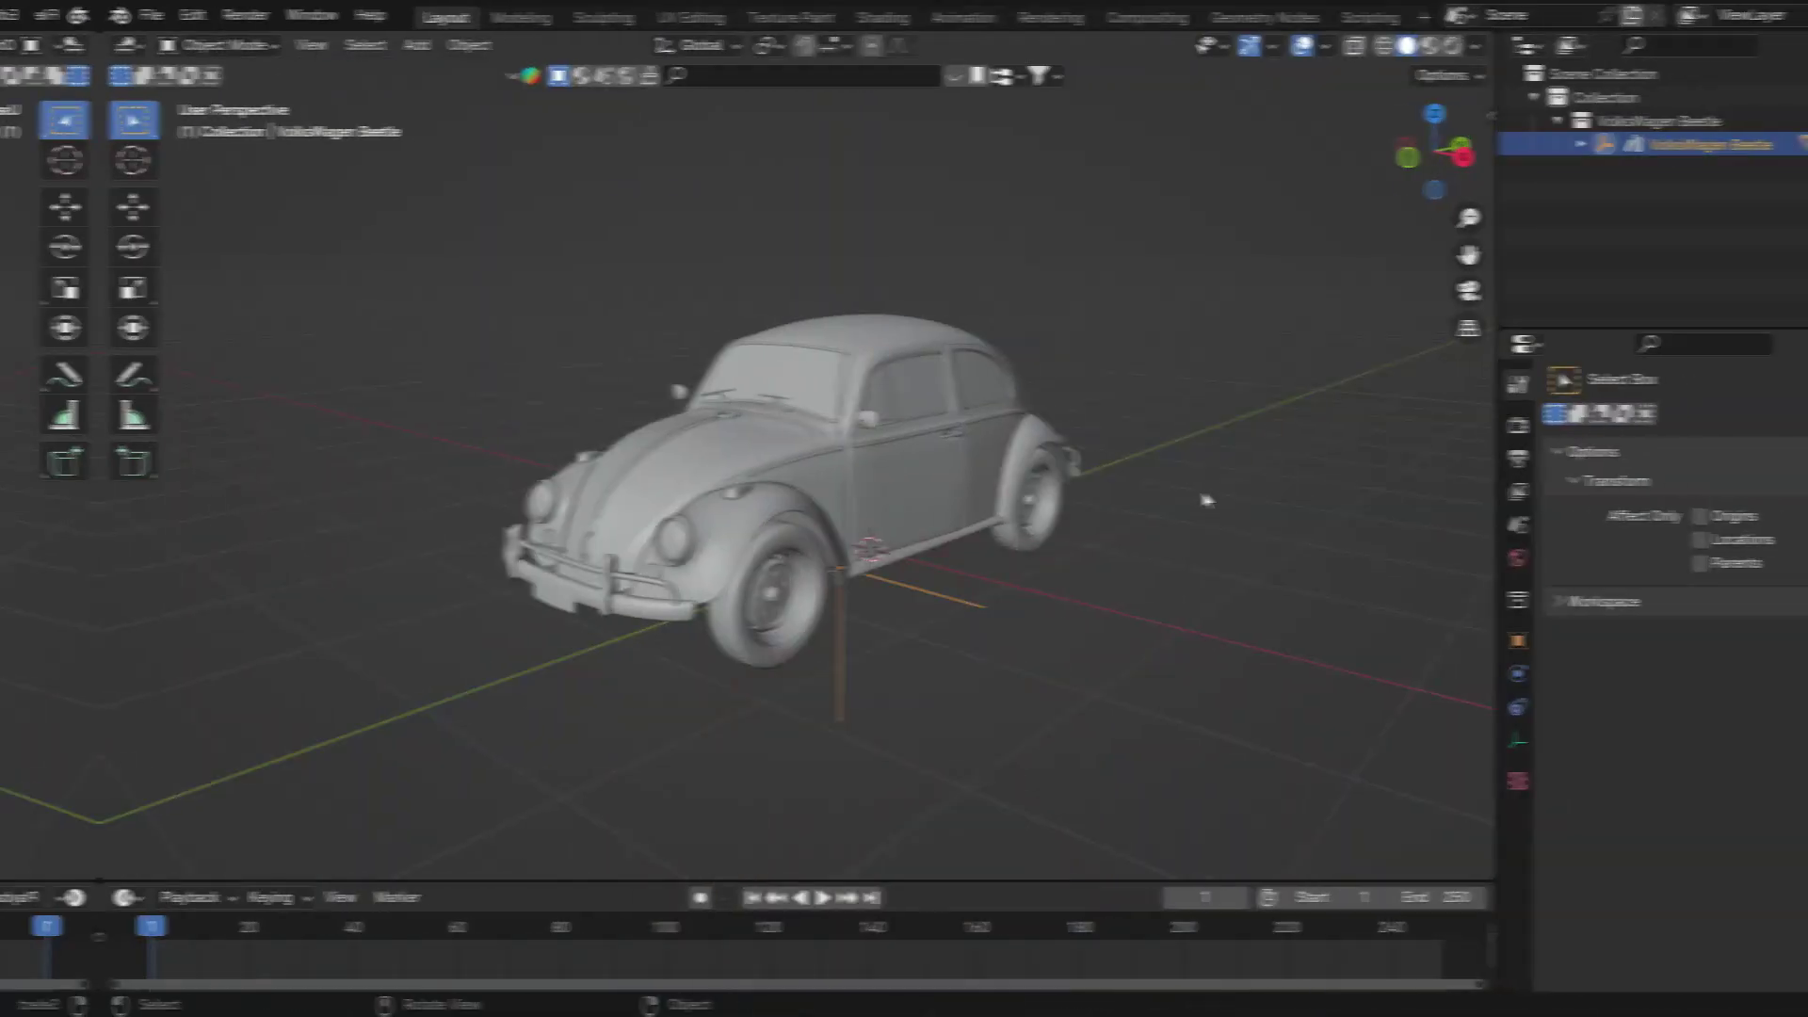
Set Cycles max samples to 32 viewport and 128 render, then preview in Rendered shading.
{"action": "middle_click_drag", "start_coordinate": [1202, 500], "coordinate": [770, 464]}
{"action": "mouse_move", "coordinate": [657, 377]}
{"action": "middle_mouse_down"}
{"action": "mouse_move", "coordinate": [788, 398]}
{"action": "mouse_move", "coordinate": [1204, 367]}
{"action": "mouse_move", "coordinate": [963, 418]}
{"action": "mouse_move", "coordinate": [711, 410]}
{"action": "mouse_move", "coordinate": [630, 372]}
{"action": "middle_mouse_up"}
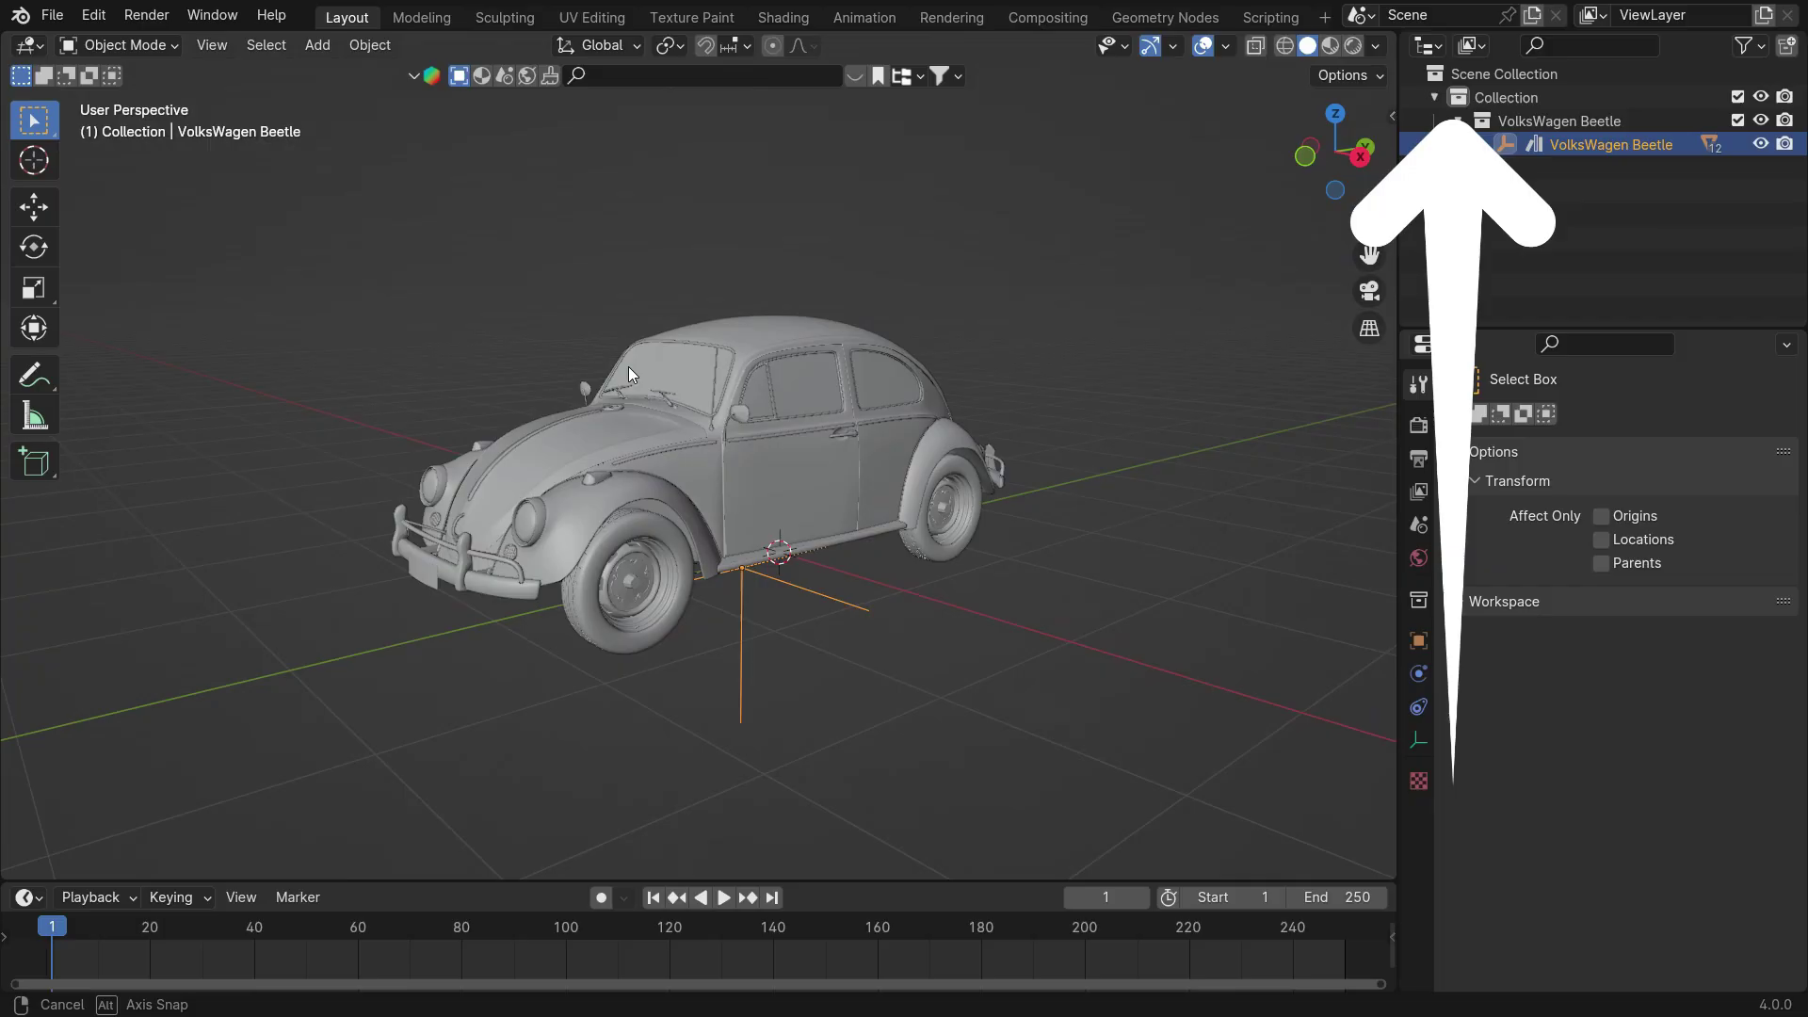
{"action": "middle_click_drag", "start_coordinate": [629, 366], "coordinate": [625, 369]}
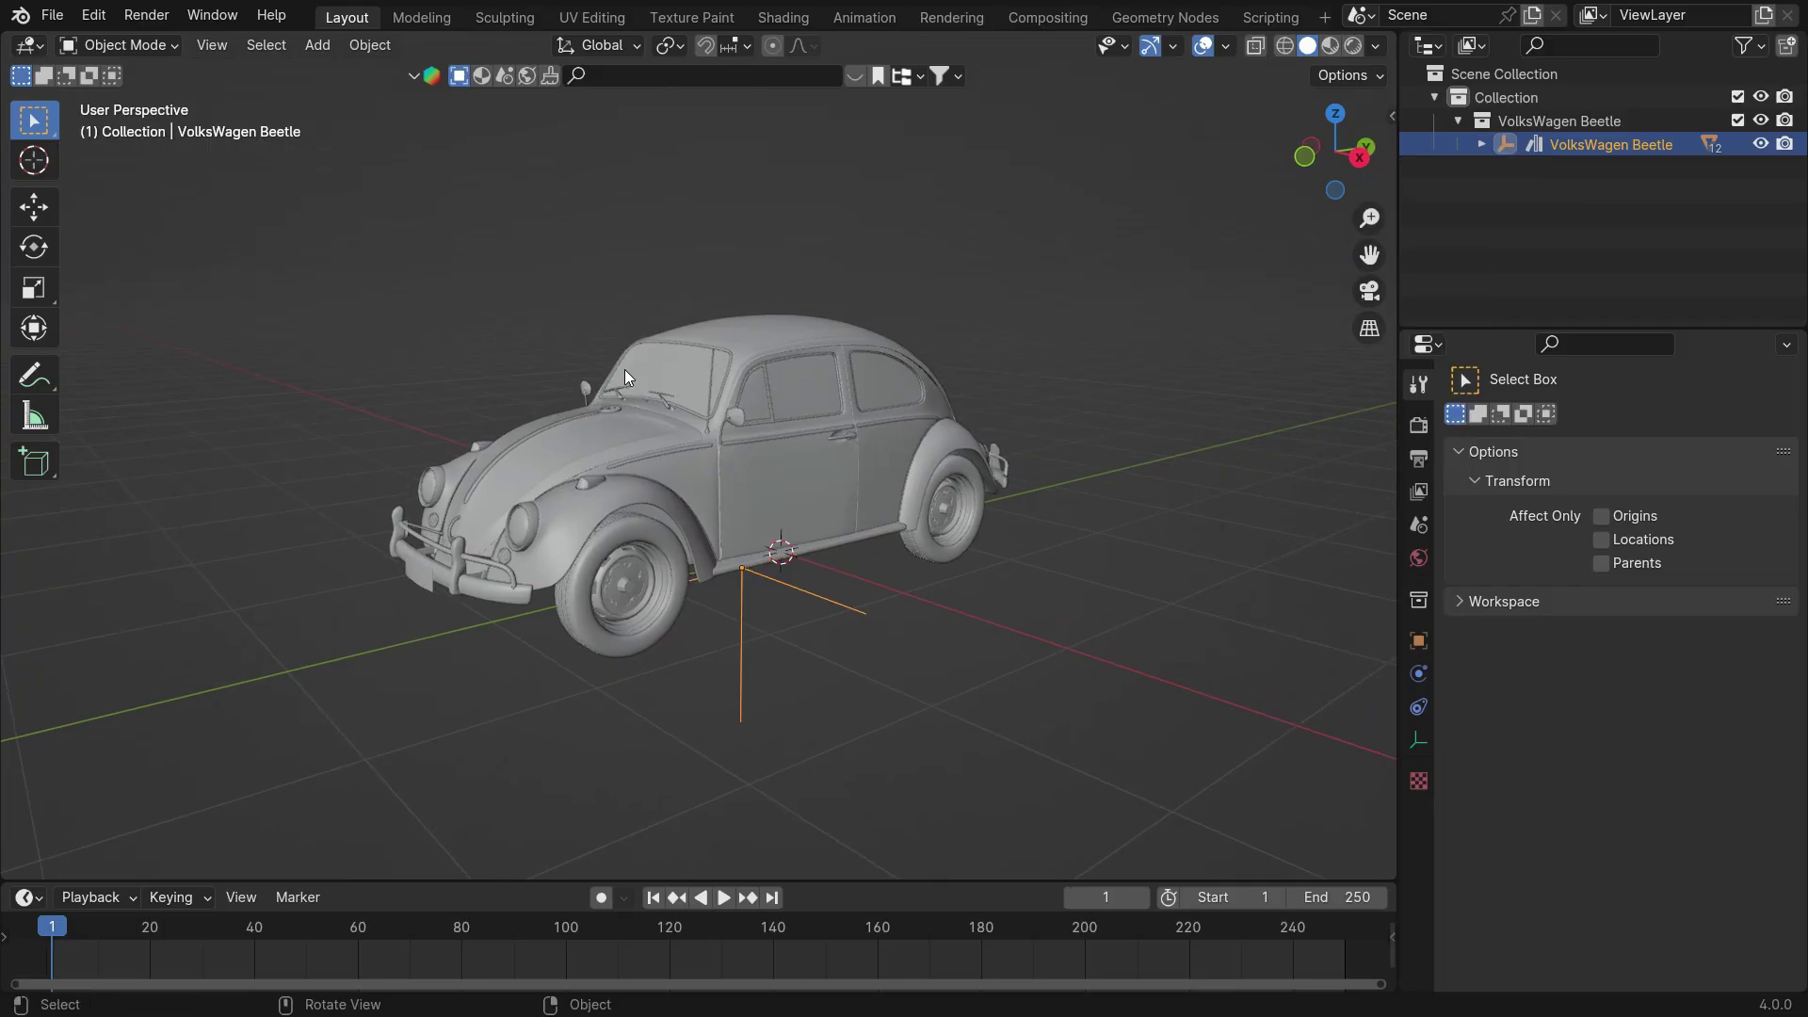
{"action": "left_click", "coordinate": [1418, 424]}
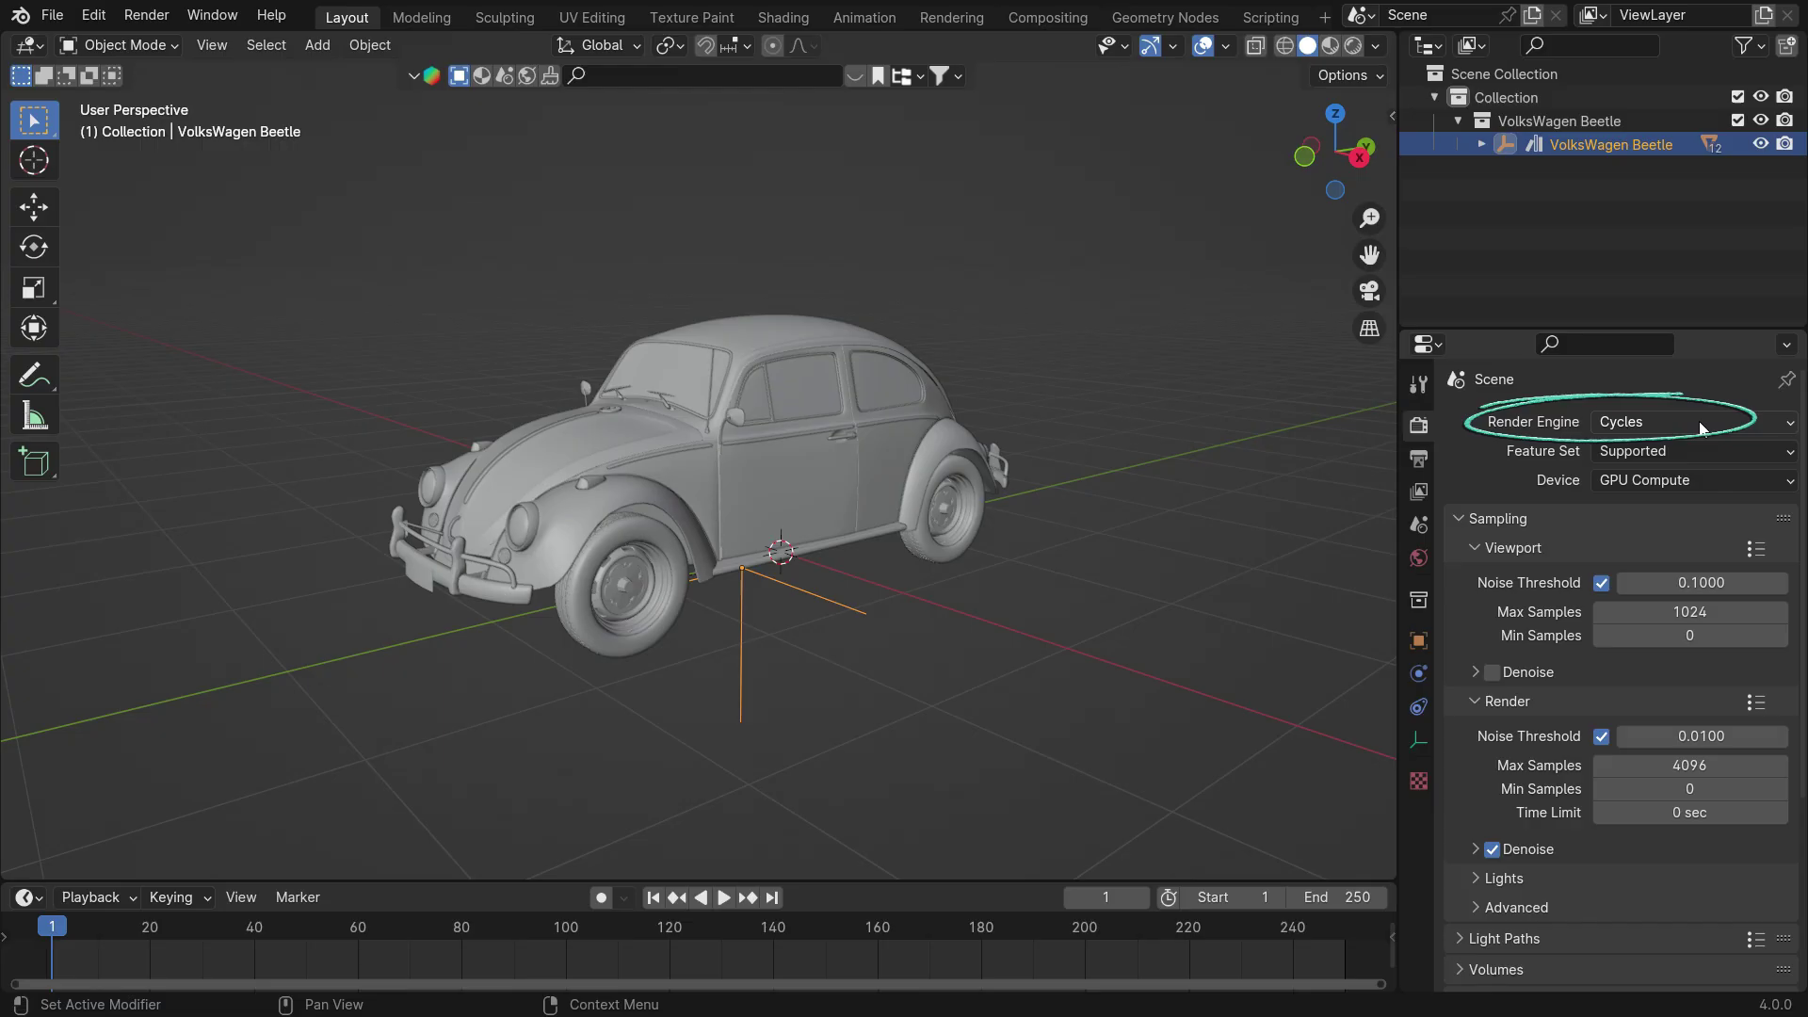
{"action": "left_click", "coordinate": [1722, 610]}
{"action": "type", "text": "32"}
{"action": "key", "text": "Return"}
{"action": "left_click", "coordinate": [1700, 765]}
{"action": "type", "text": "128"}
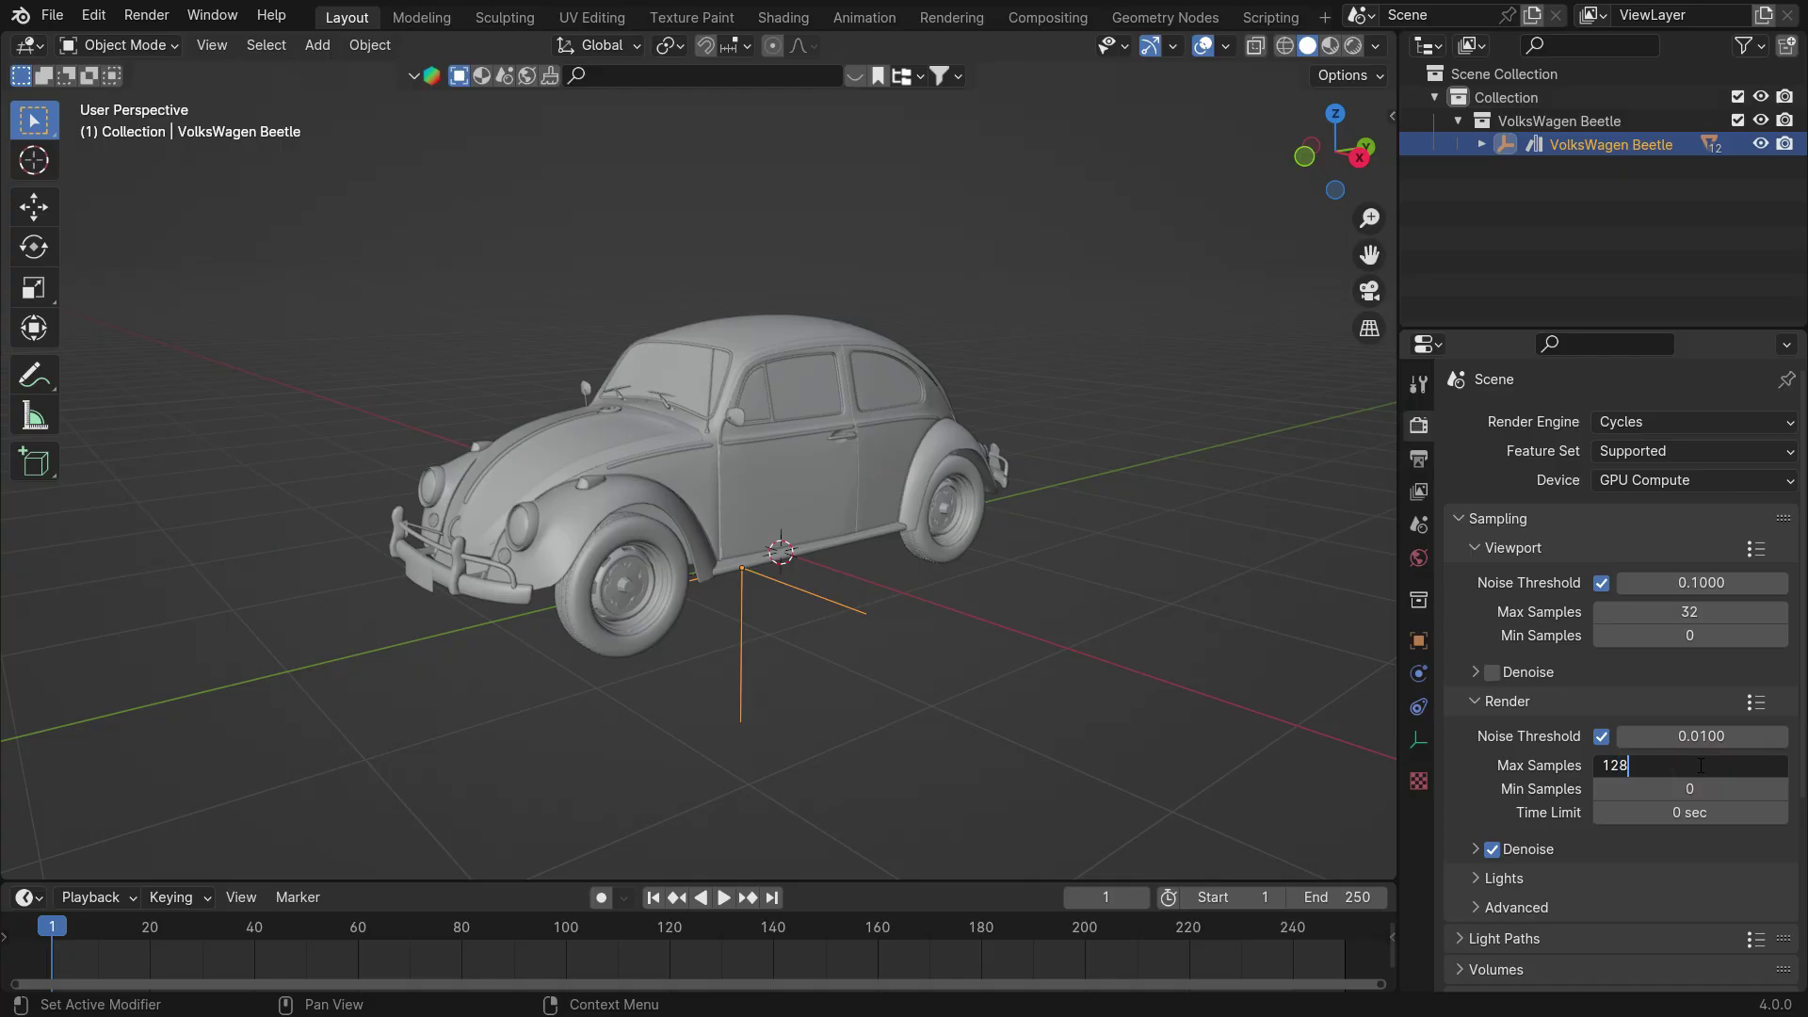
{"action": "key", "text": "Return"}
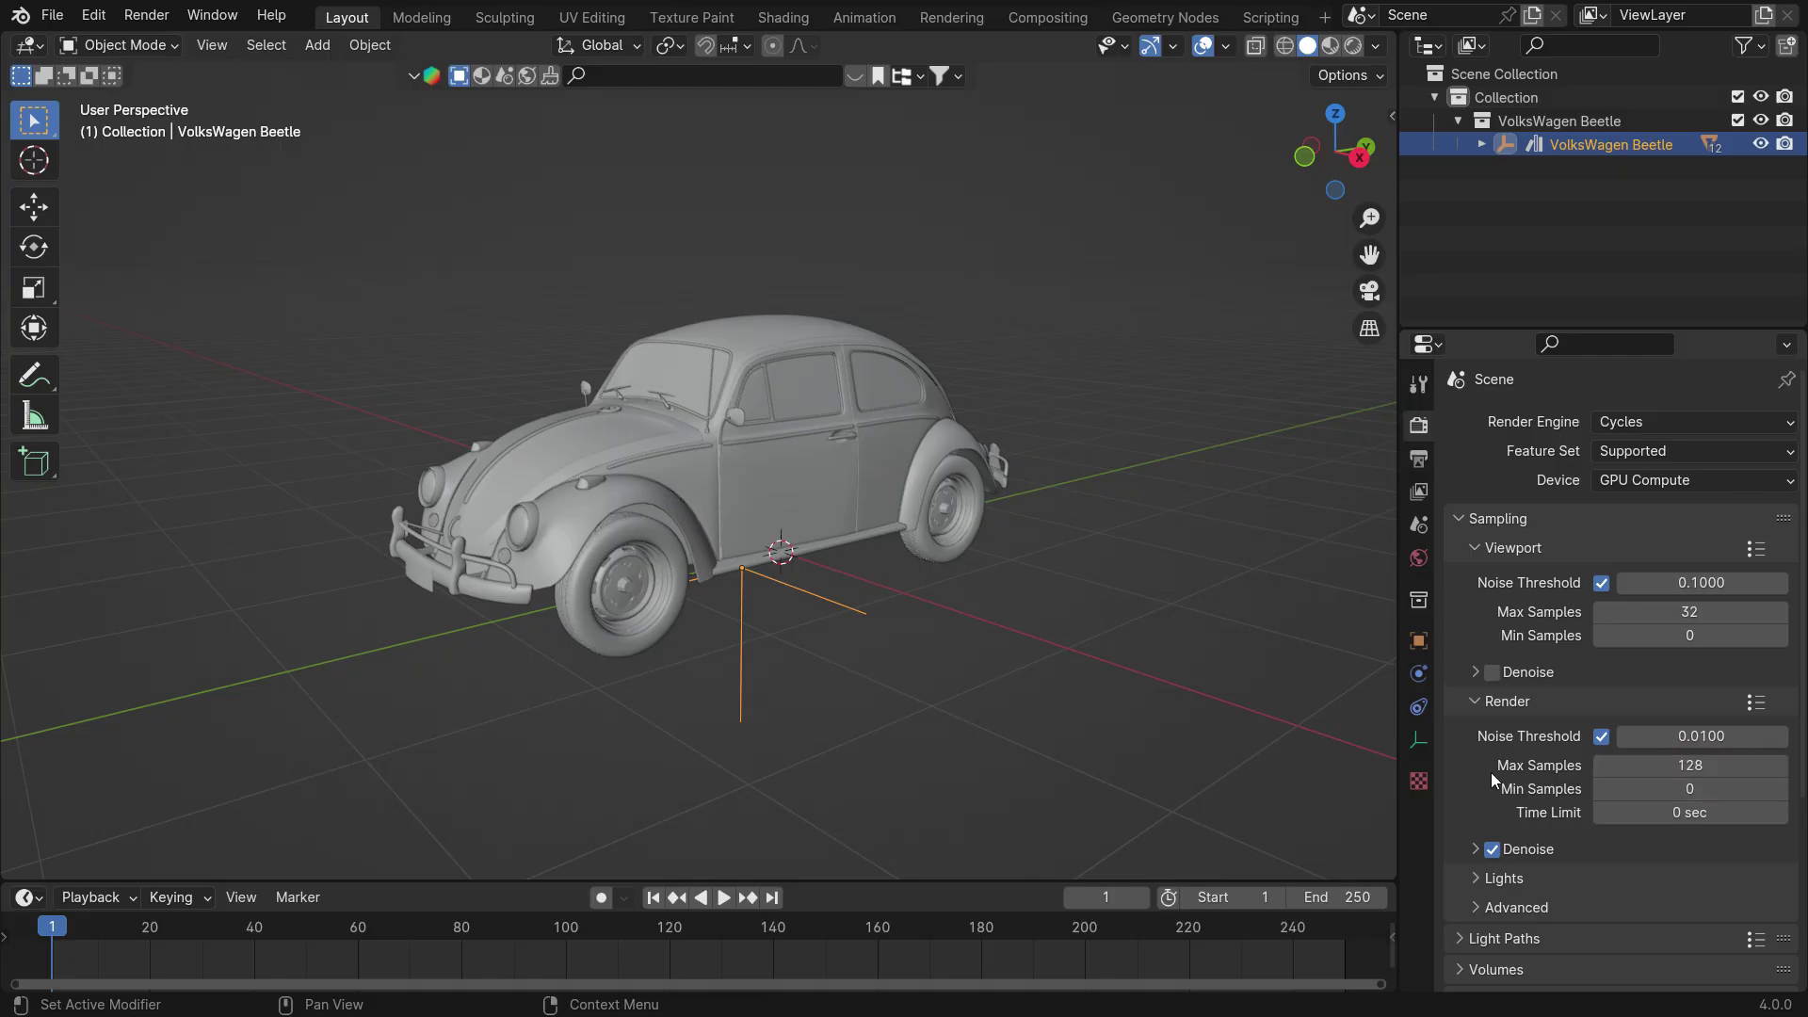
{"action": "key", "text": "z"}
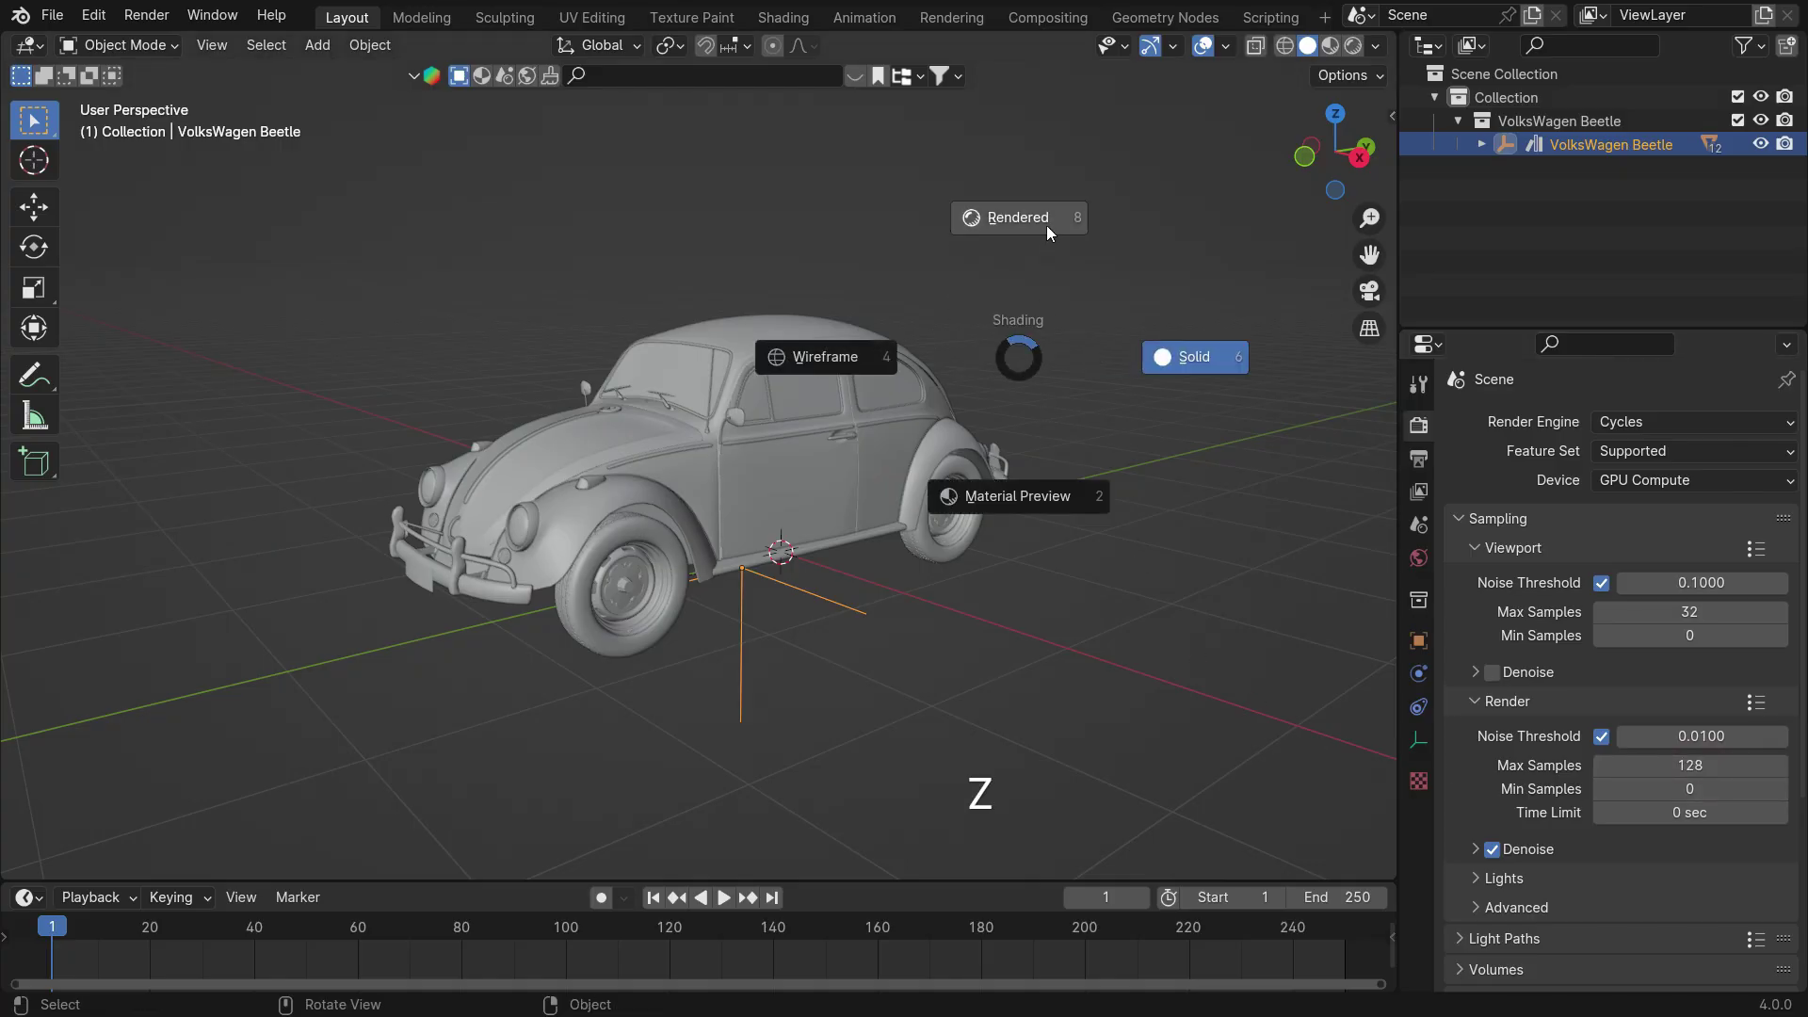
{"action": "left_click", "coordinate": [1025, 229]}
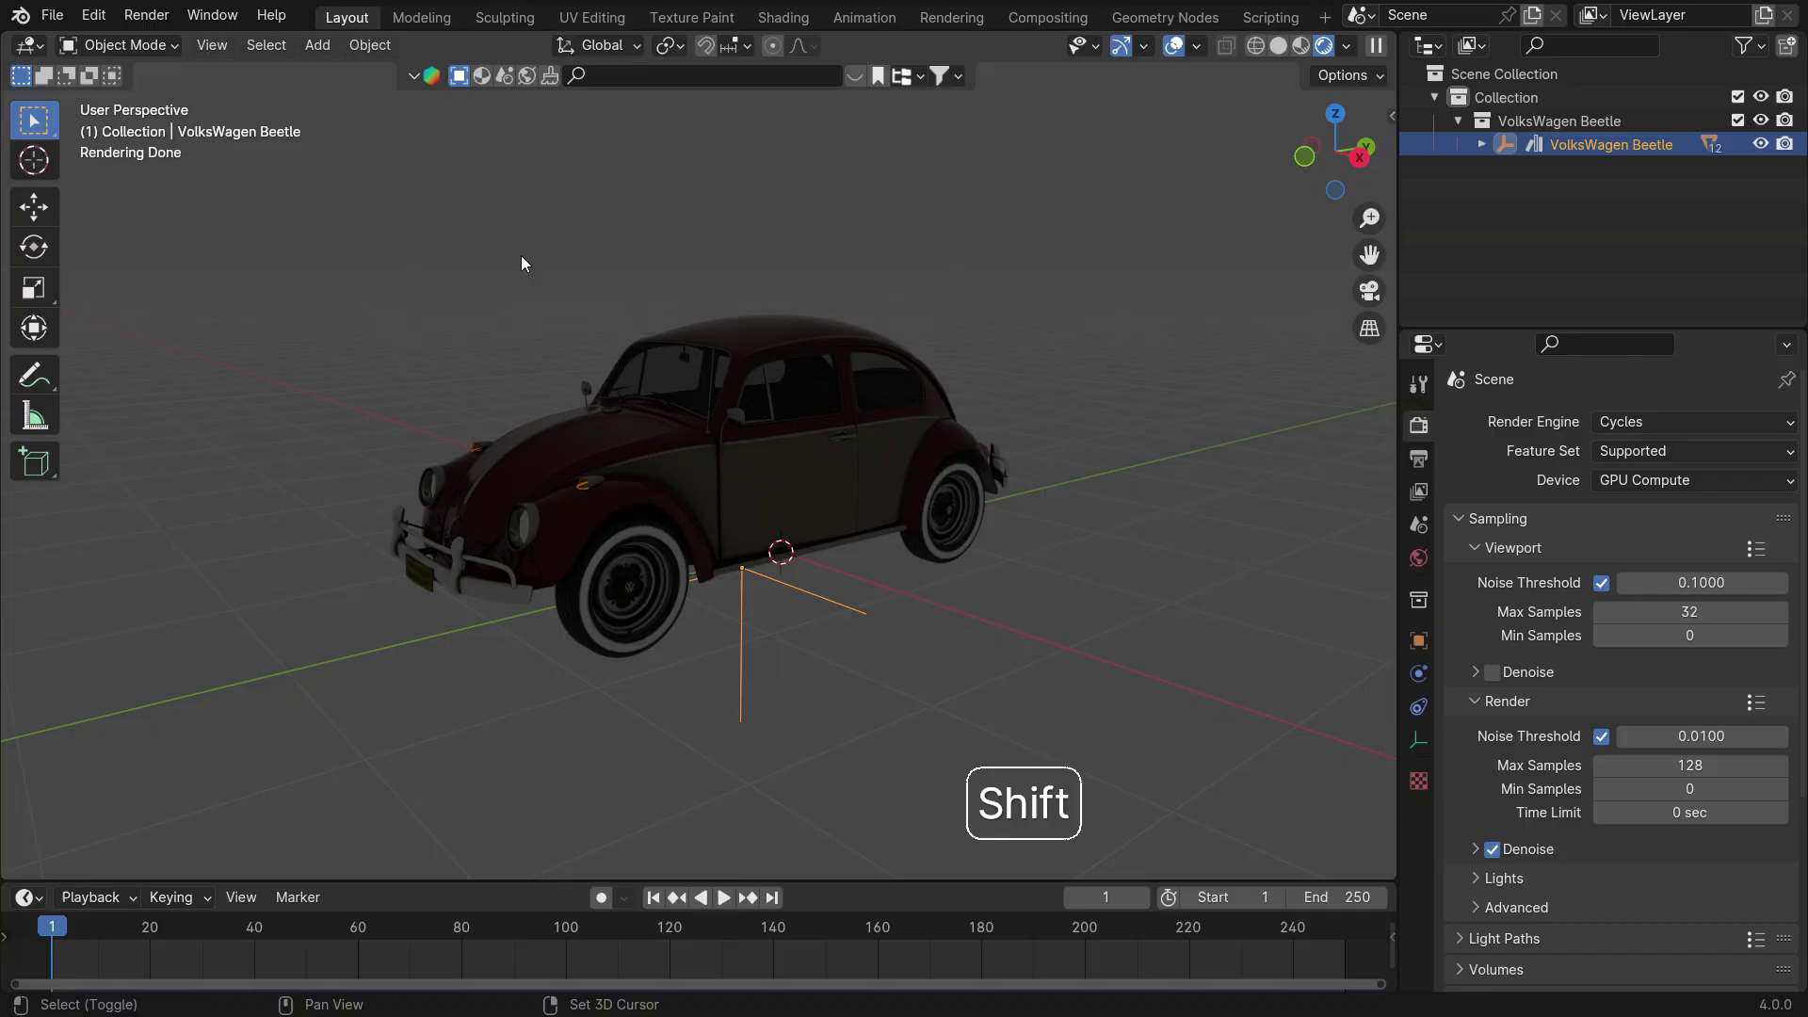
Add a Sun lamp, raise it above the car, and set its strength to 5.
{"action": "key", "text": "shift+a"}
{"action": "mouse_move", "coordinate": [496, 565]}
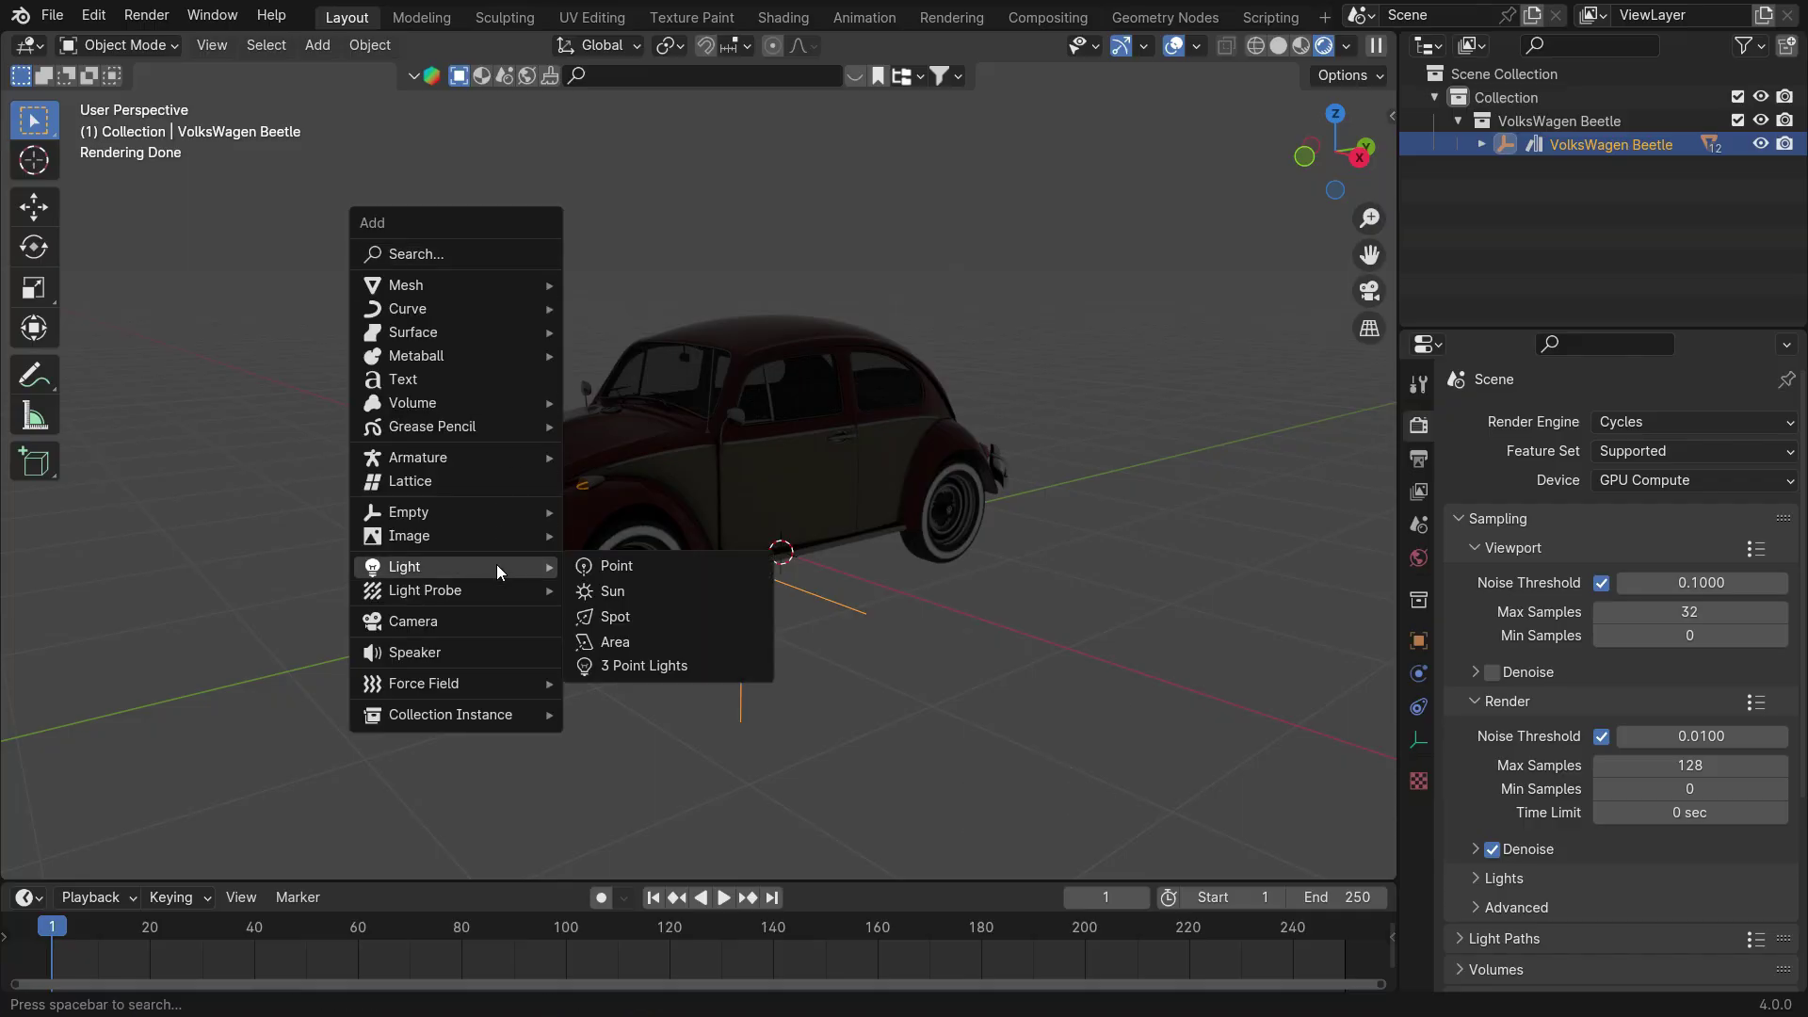
{"action": "left_click", "coordinate": [674, 590]}
{"action": "key", "text": "g"}
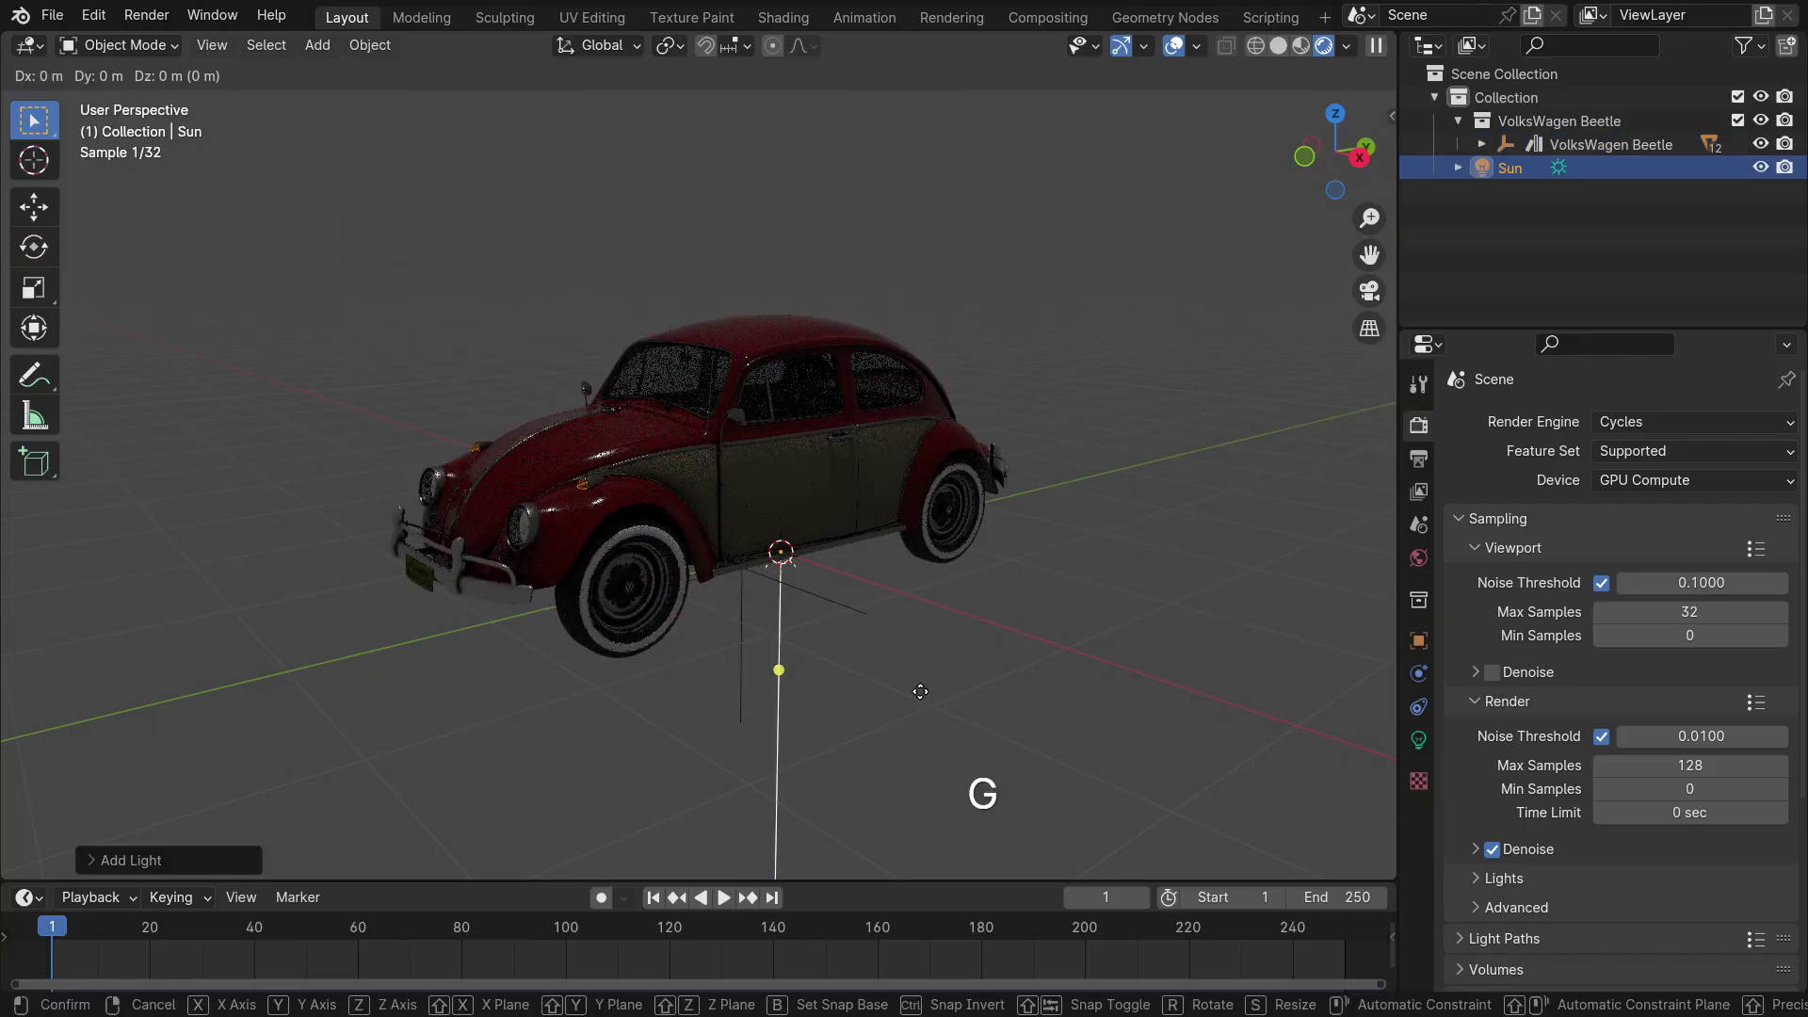
{"action": "key", "text": "z"}
{"action": "left_click", "coordinate": [911, 256]}
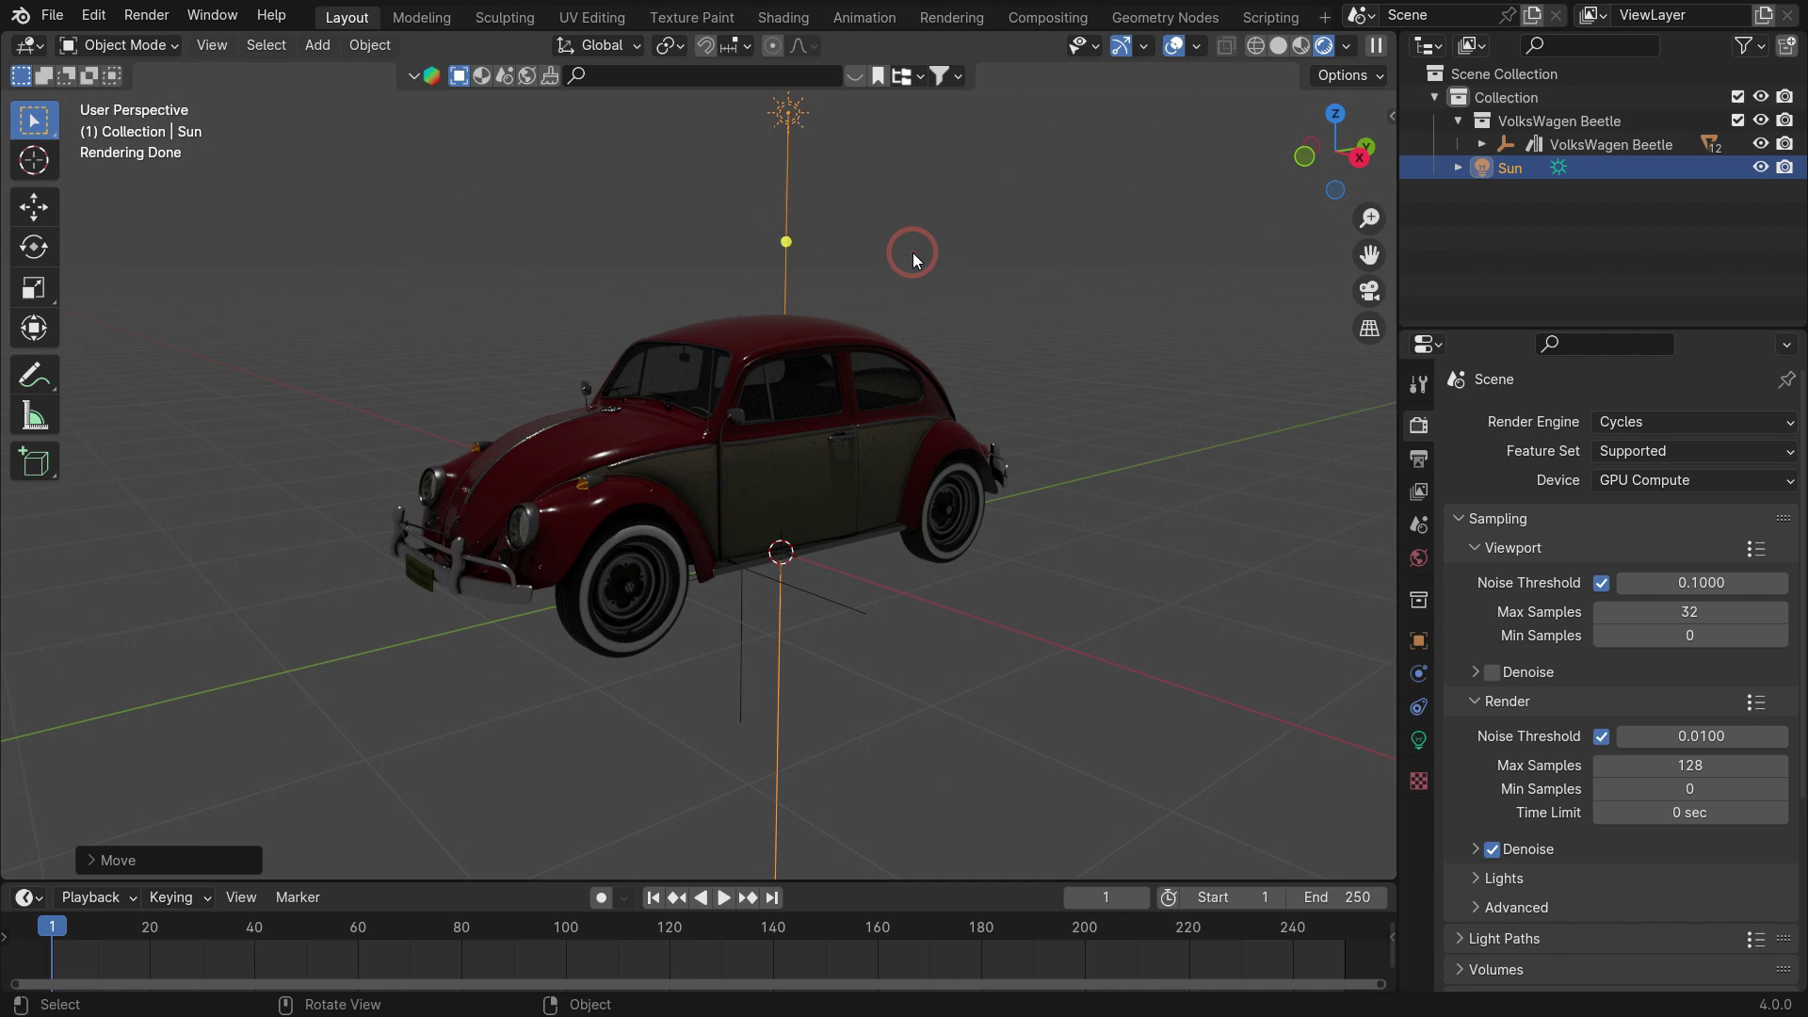
{"action": "left_click", "coordinate": [1419, 741]}
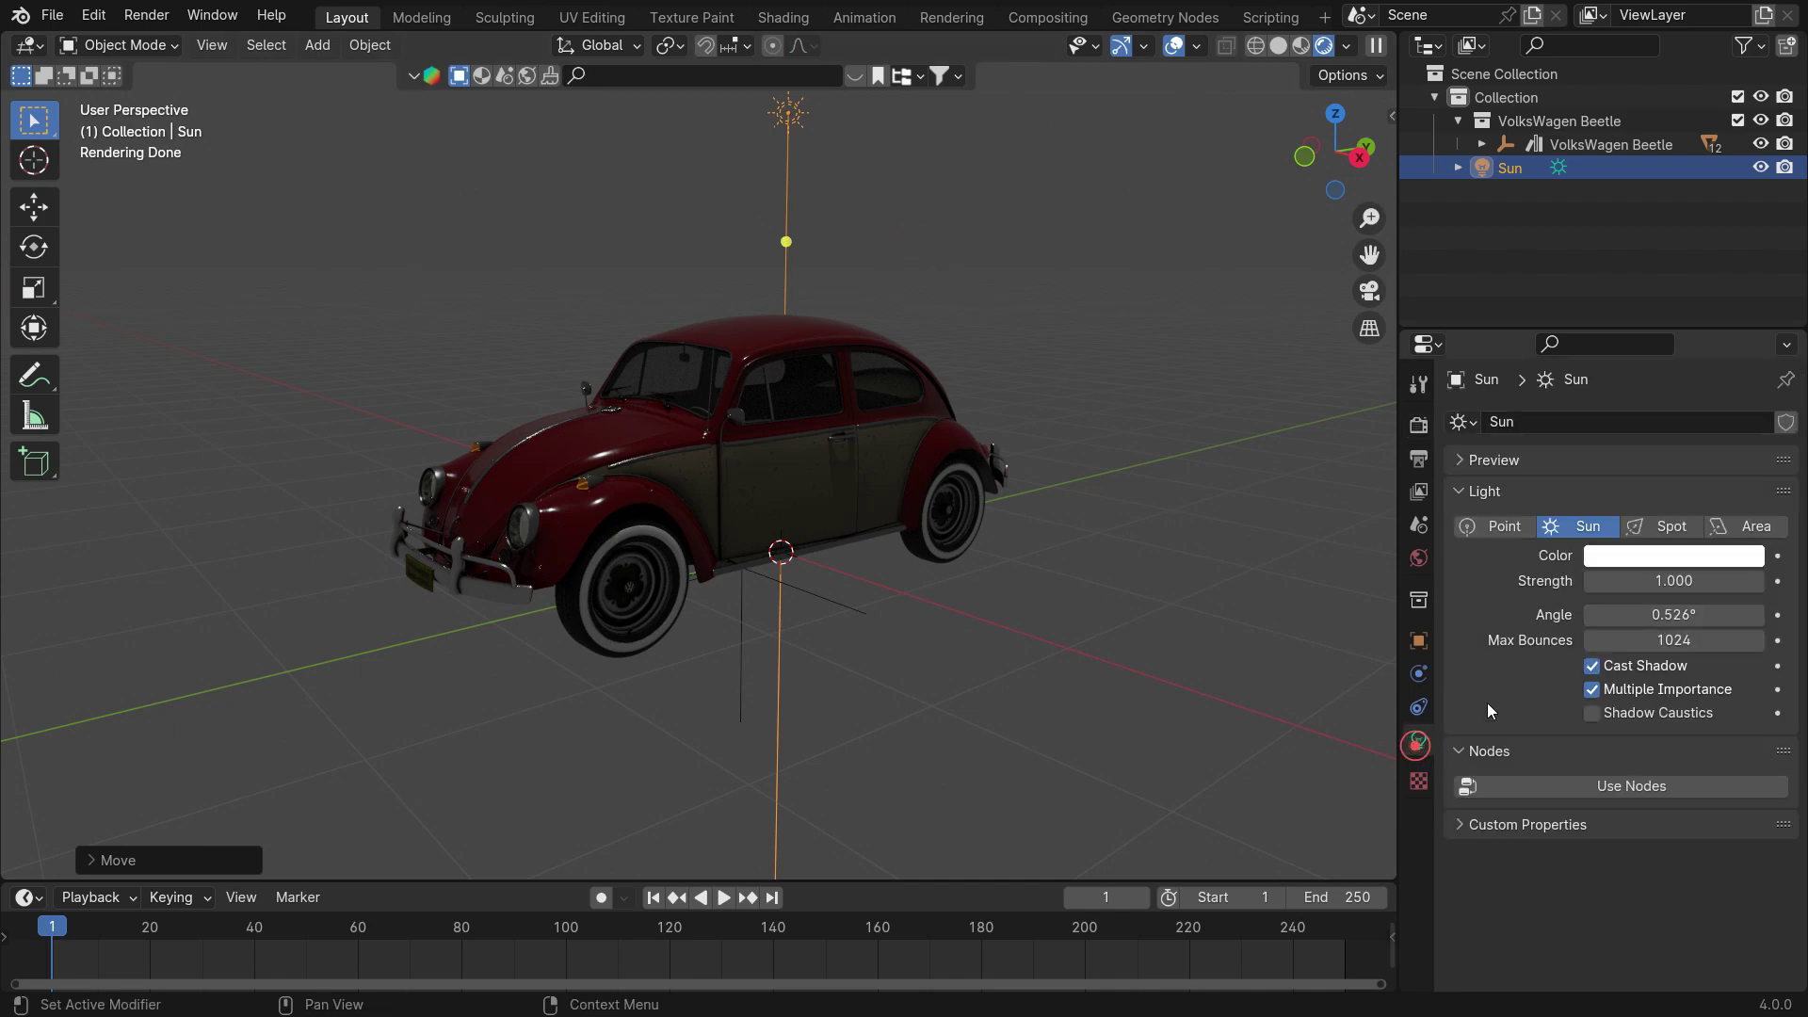
{"action": "left_click", "coordinate": [1674, 581]}
{"action": "type", "text": "5"}
{"action": "key", "text": "Return"}
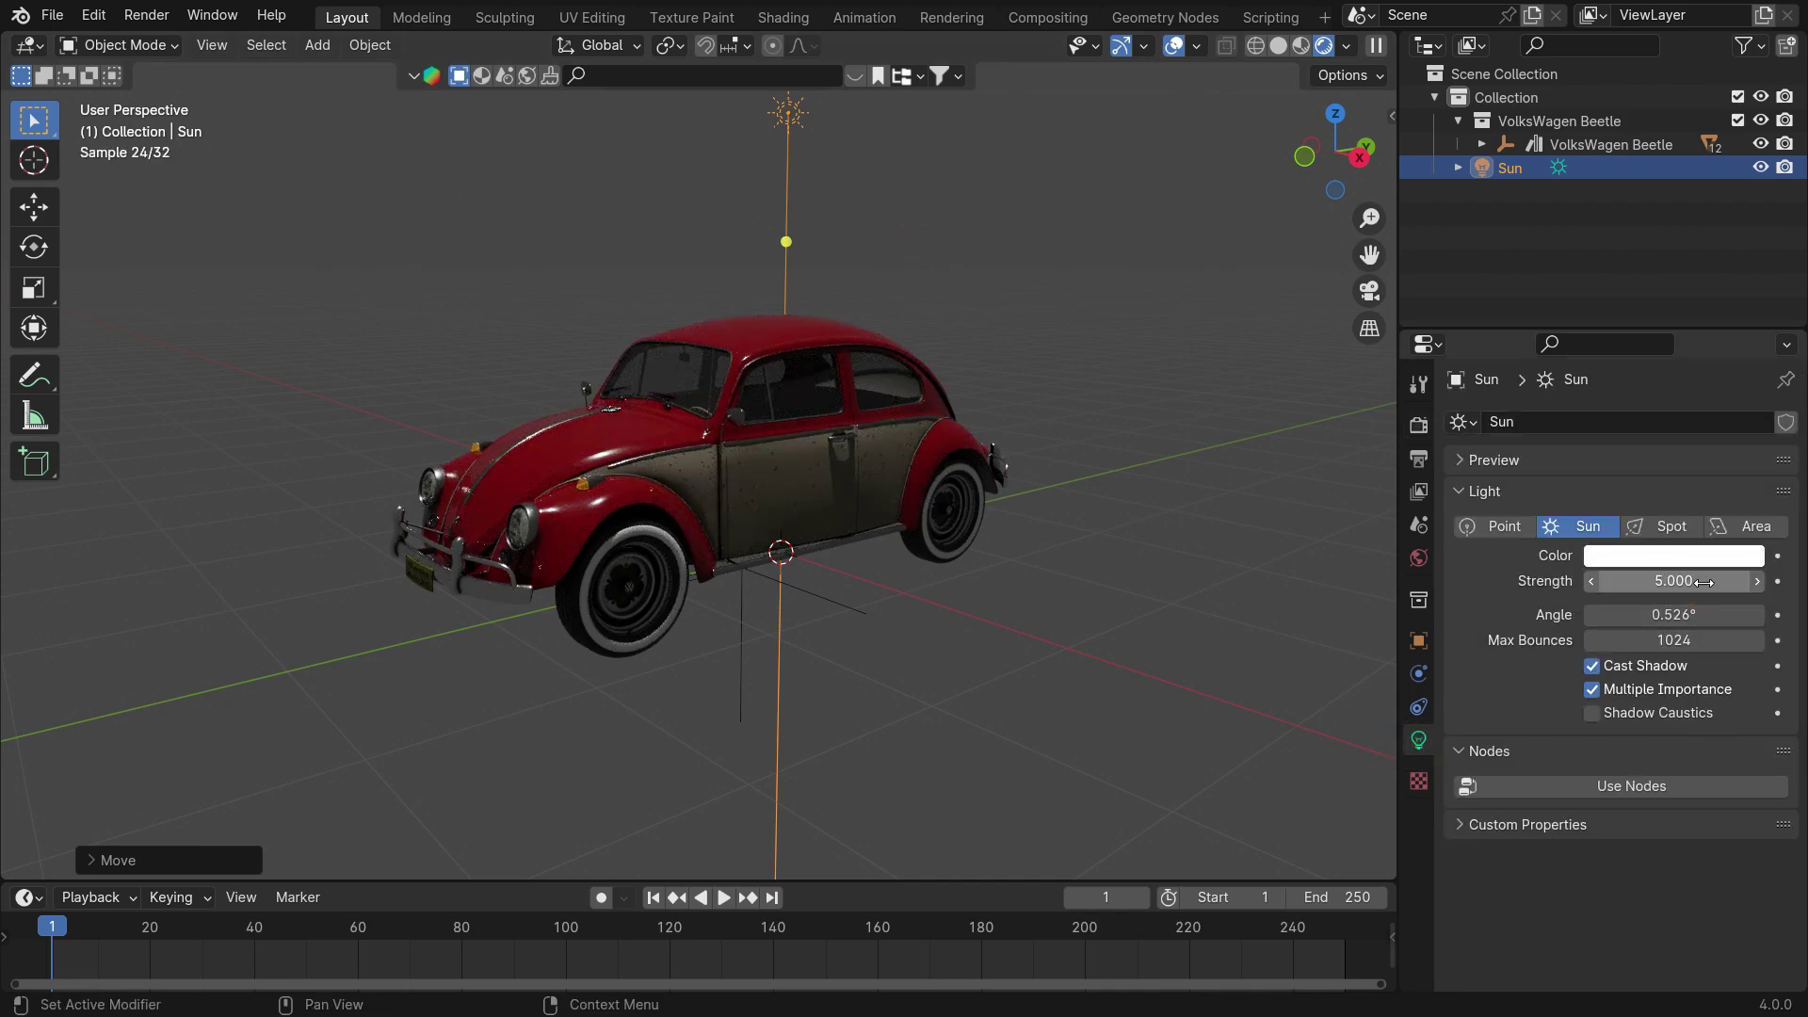
Add a plane mesh and scale it up into a large ground under the car.
{"action": "middle_click_drag", "start_coordinate": [829, 591], "coordinate": [718, 586]}
{"action": "key", "text": "shift+a"}
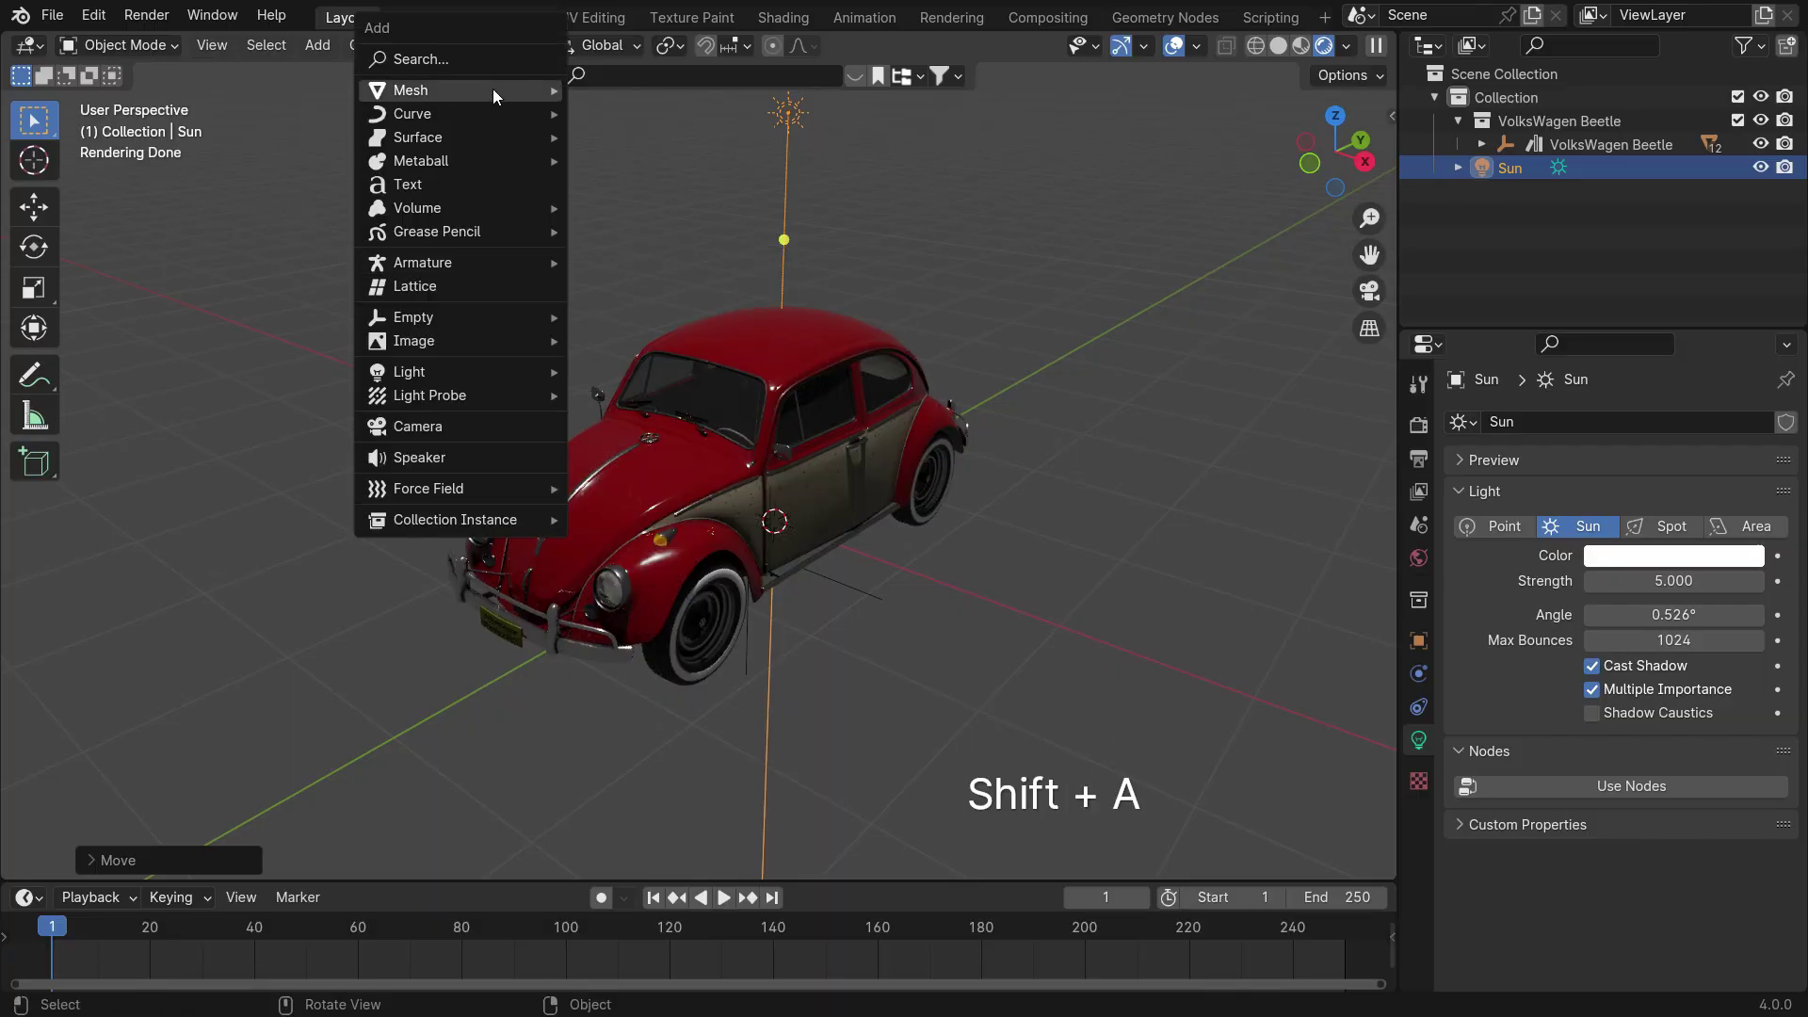
{"action": "mouse_move", "coordinate": [494, 89]}
{"action": "left_click", "coordinate": [589, 94]}
{"action": "key", "text": "s"}
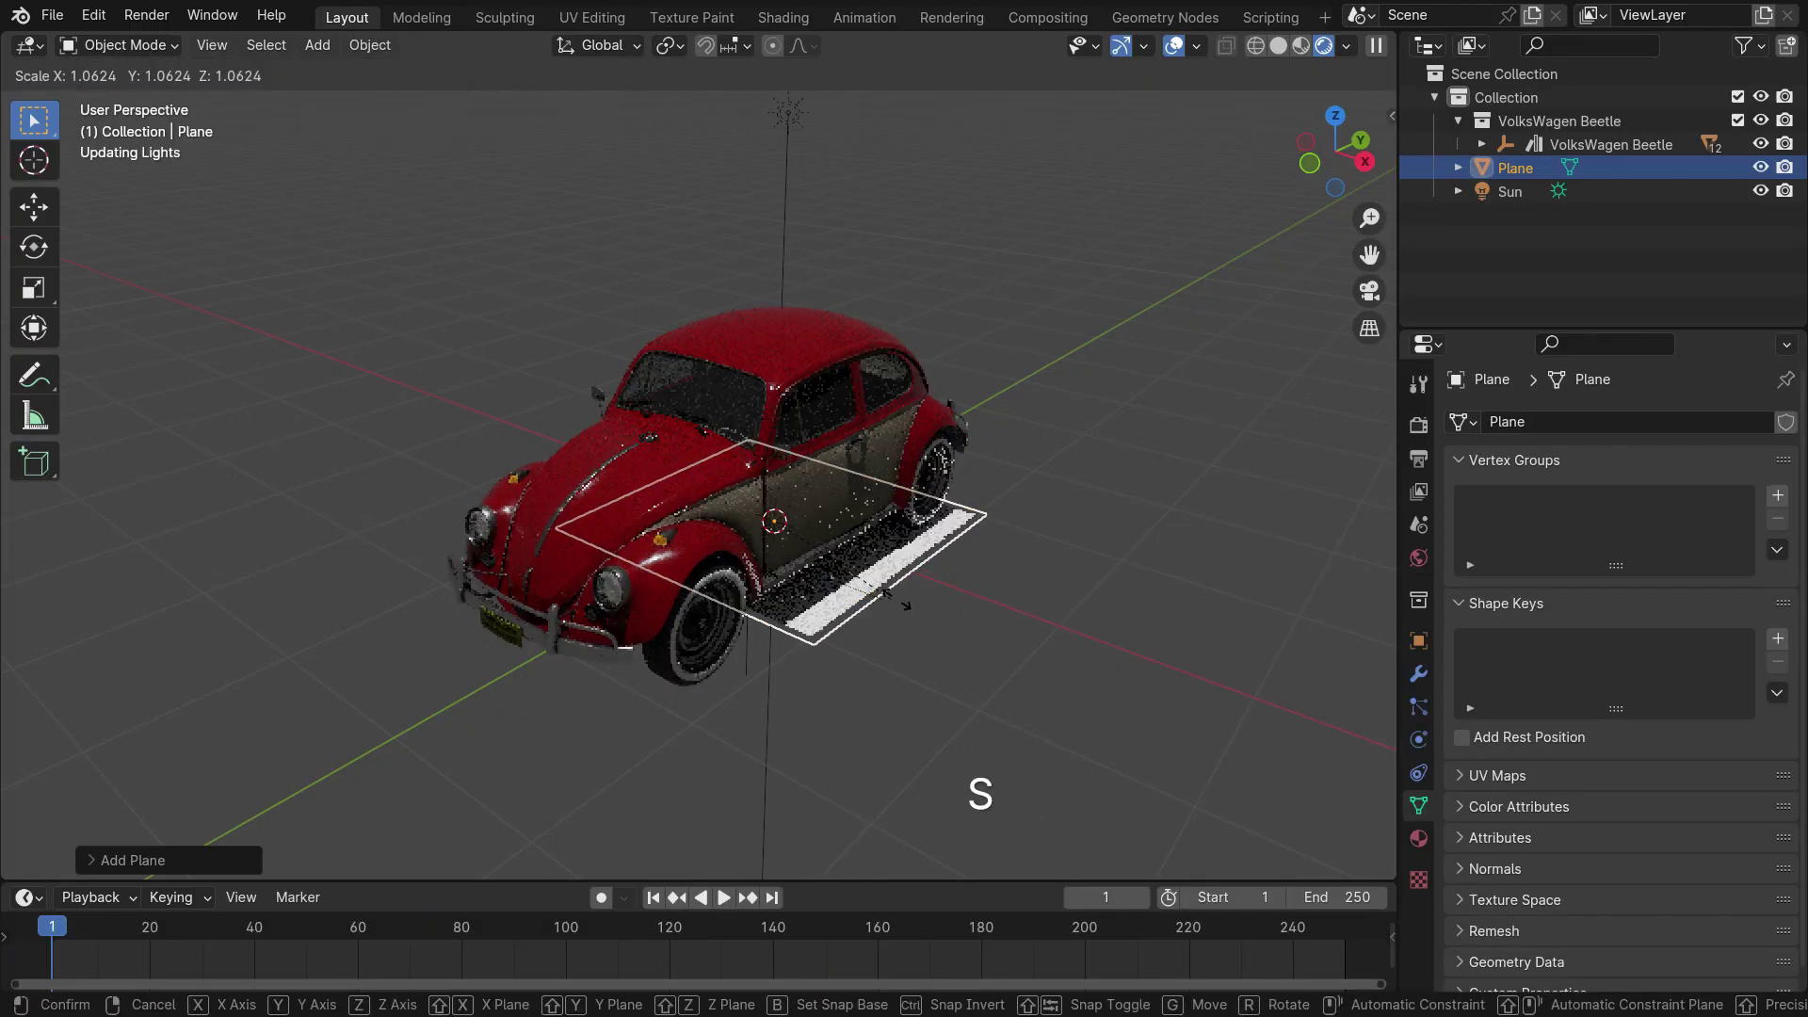
{"action": "left_click", "coordinate": [167, 718]}
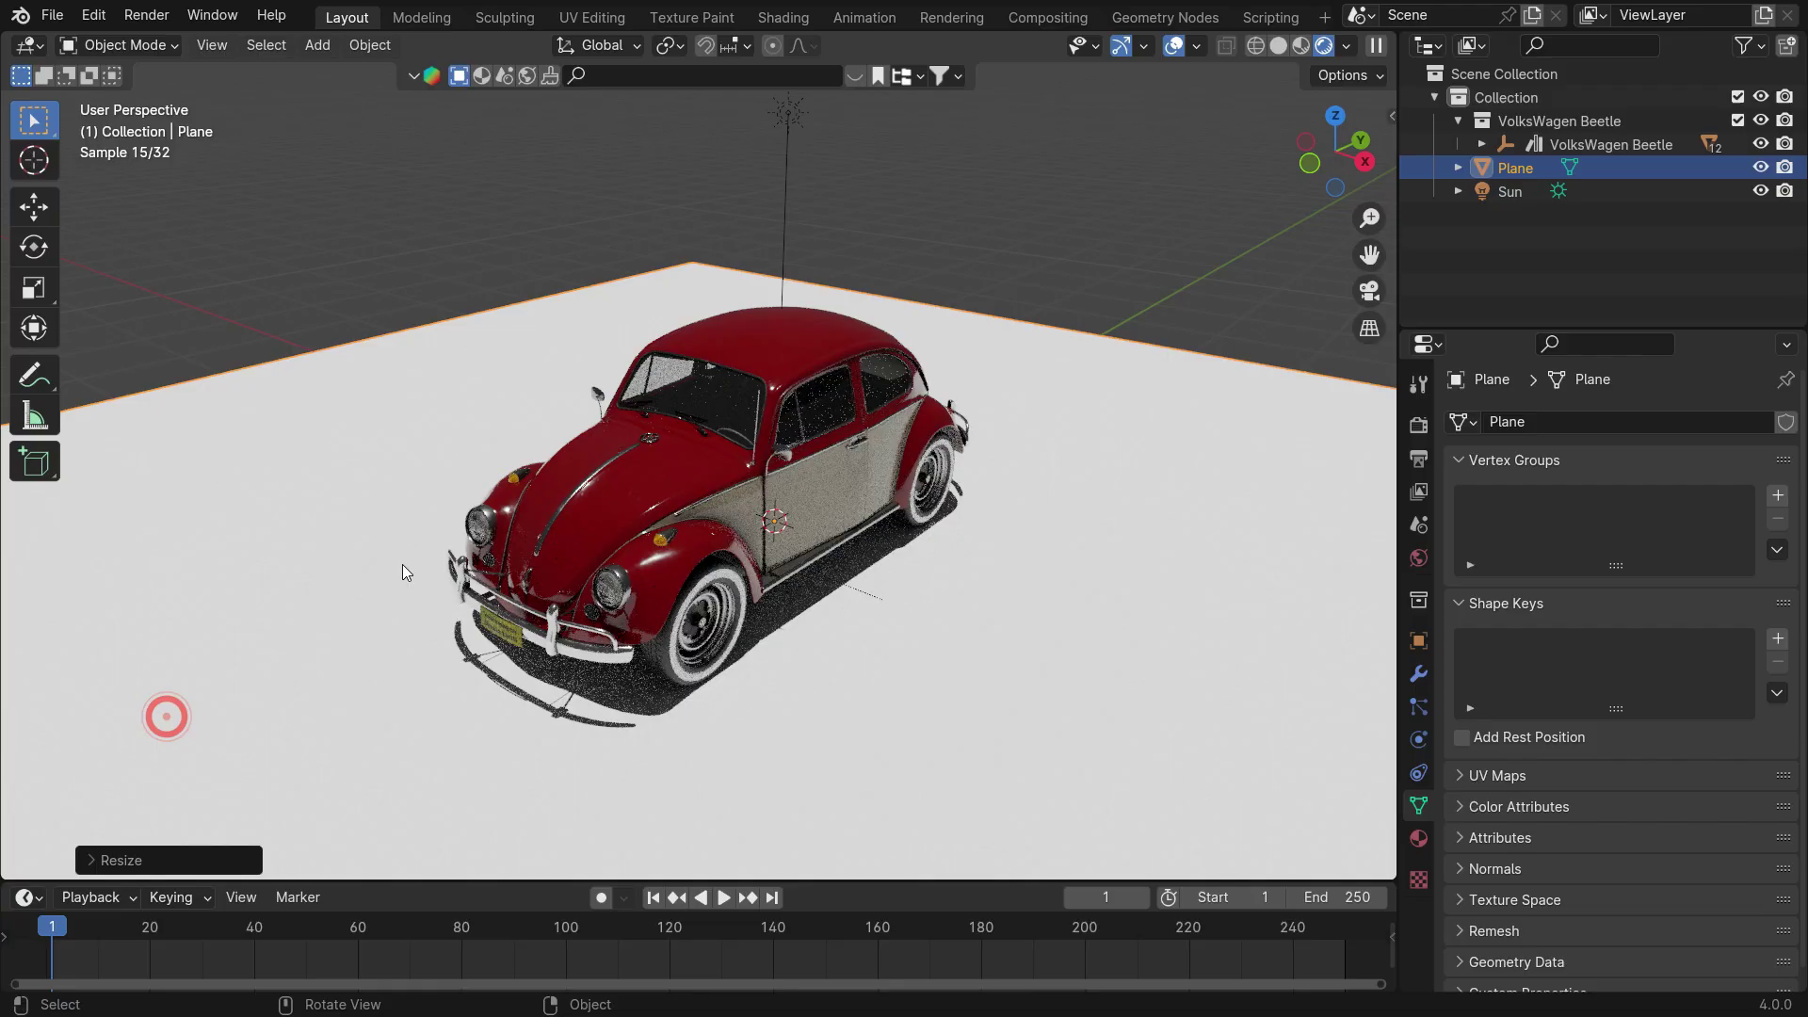
Tilt the sun so the car casts a long shadow.
{"action": "left_click", "coordinate": [782, 287]}
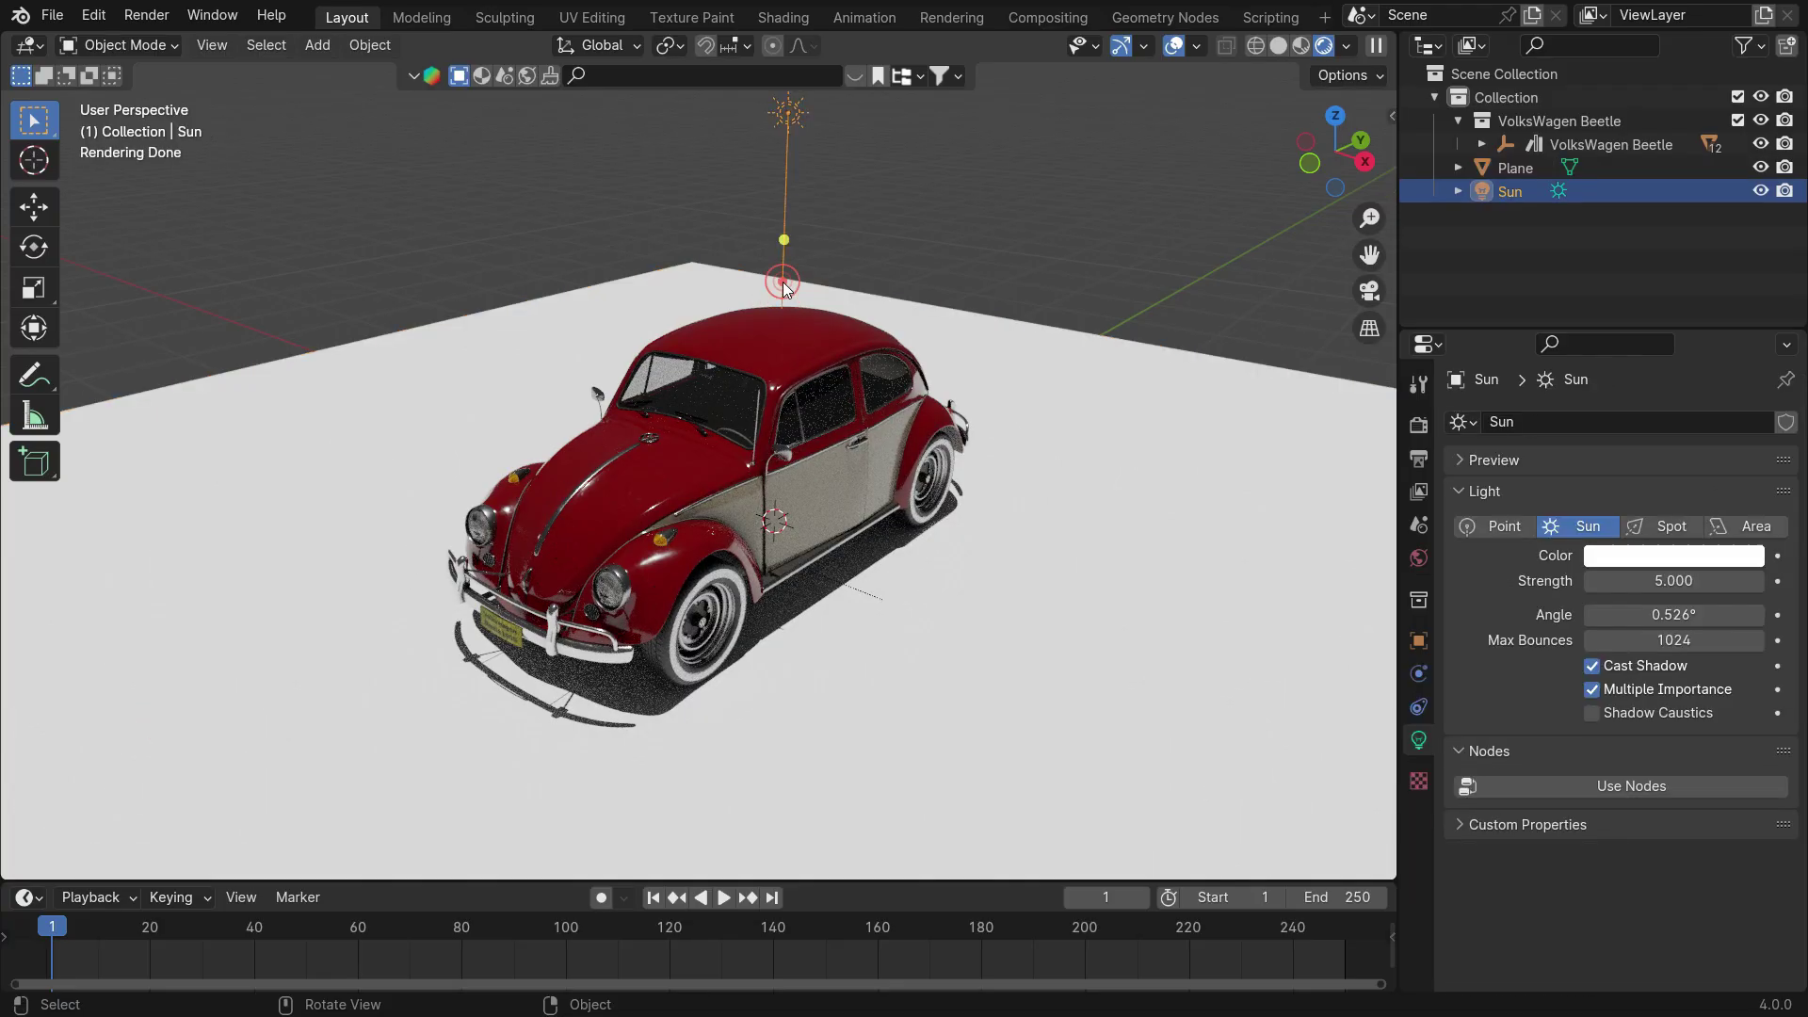
{"action": "left_click_drag", "start_coordinate": [783, 281], "coordinate": [1111, 648]}
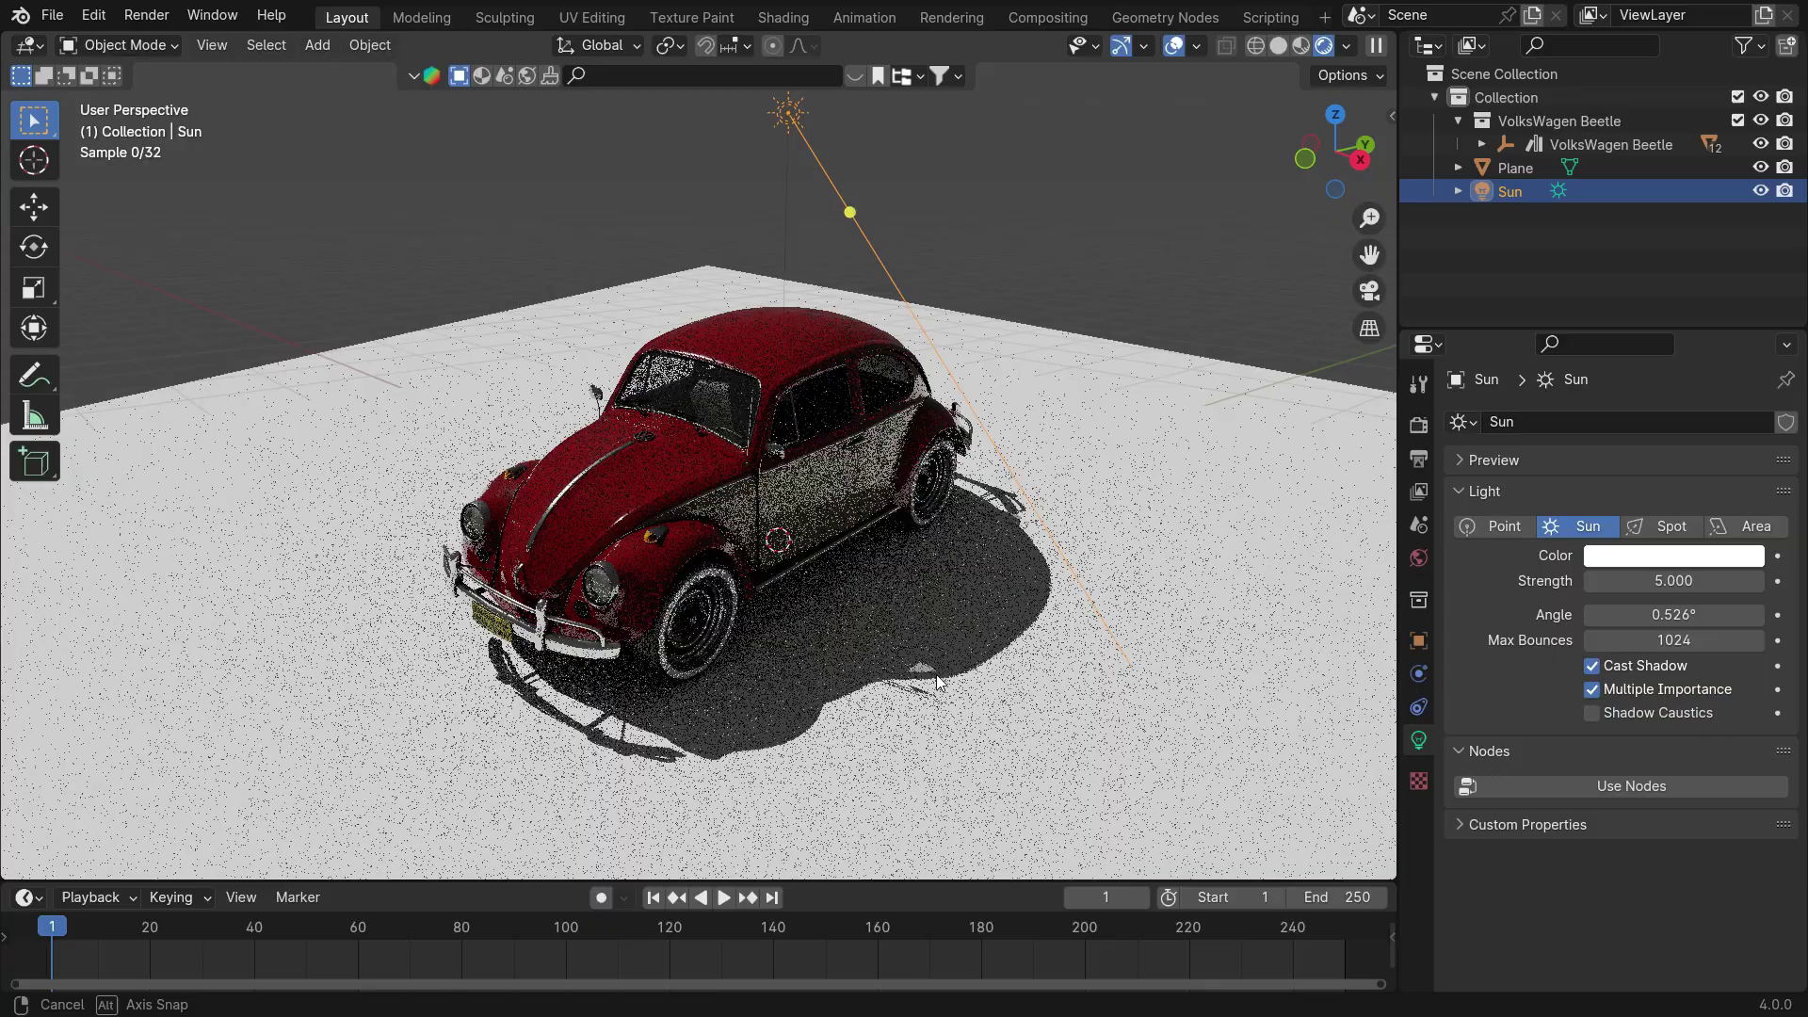
{"action": "middle_click_drag", "start_coordinate": [1035, 659], "coordinate": [941, 665]}
{"action": "scroll", "coordinate": [932, 678], "scroll_direction": "up", "scroll_amount": 3}
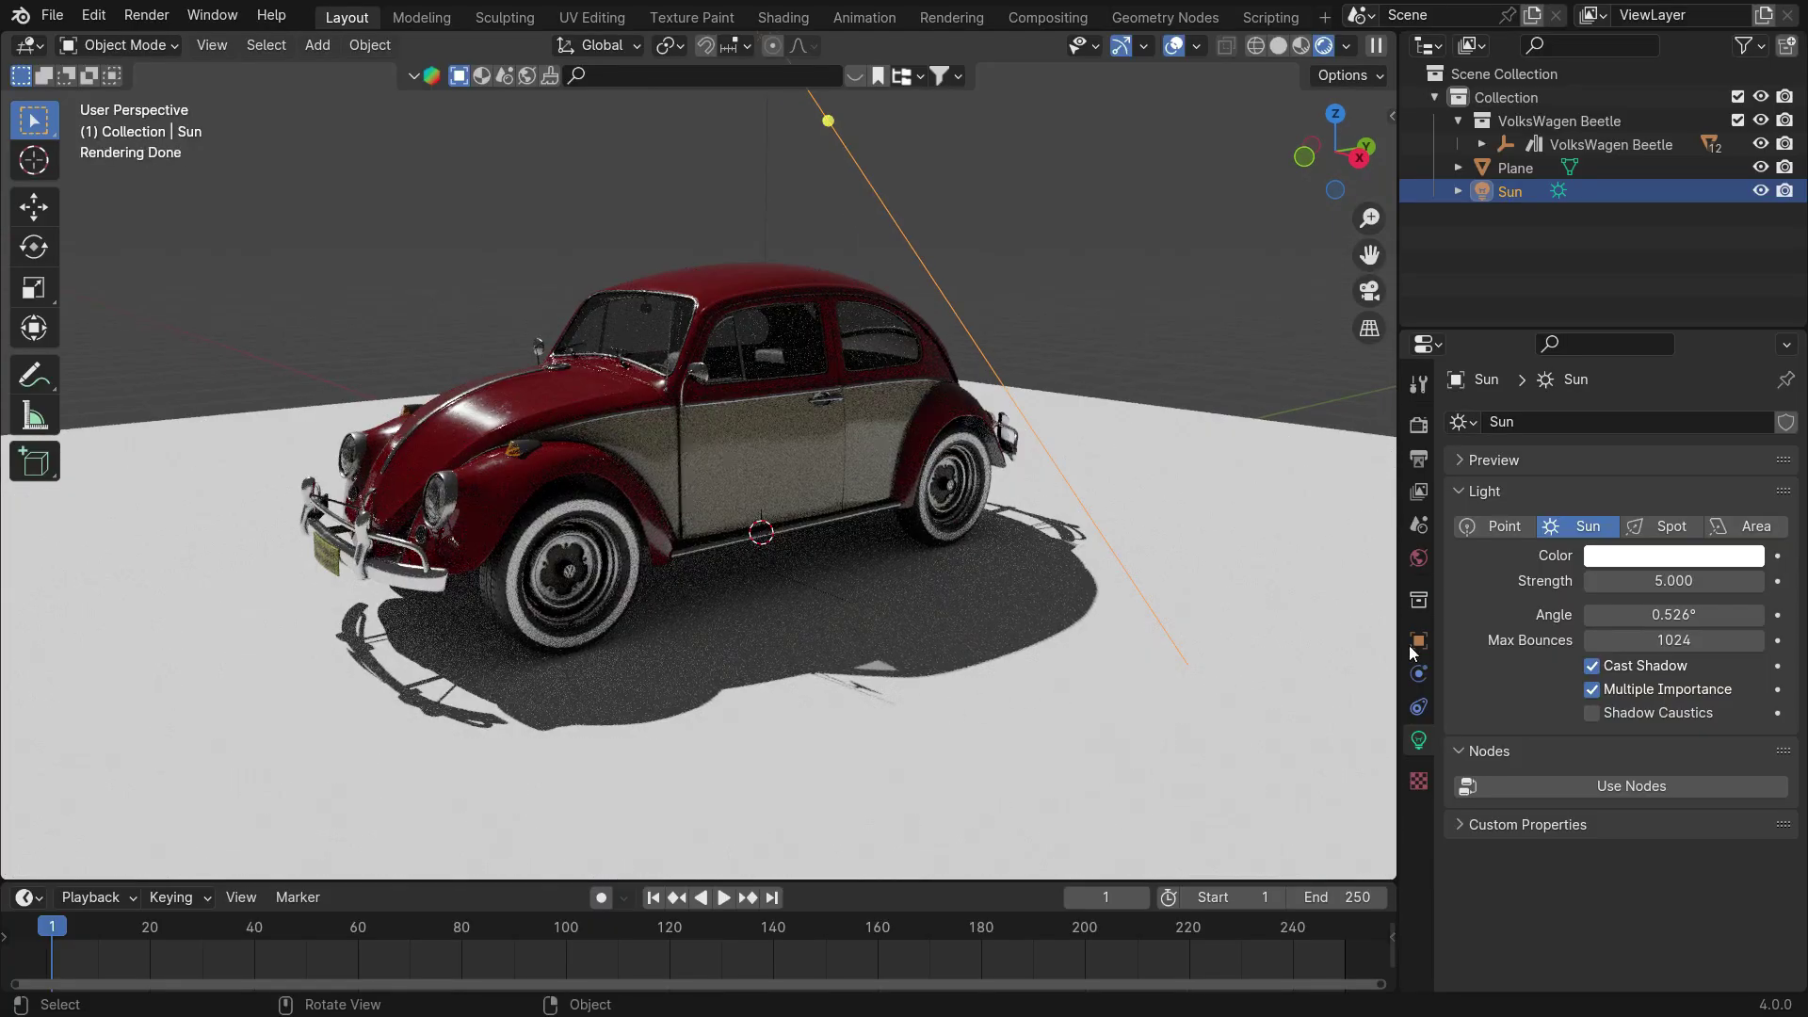
Set the sun angle to 2° and tint its color pale yellow.
{"action": "left_click_drag", "start_coordinate": [1658, 614], "coordinate": [1794, 614]}
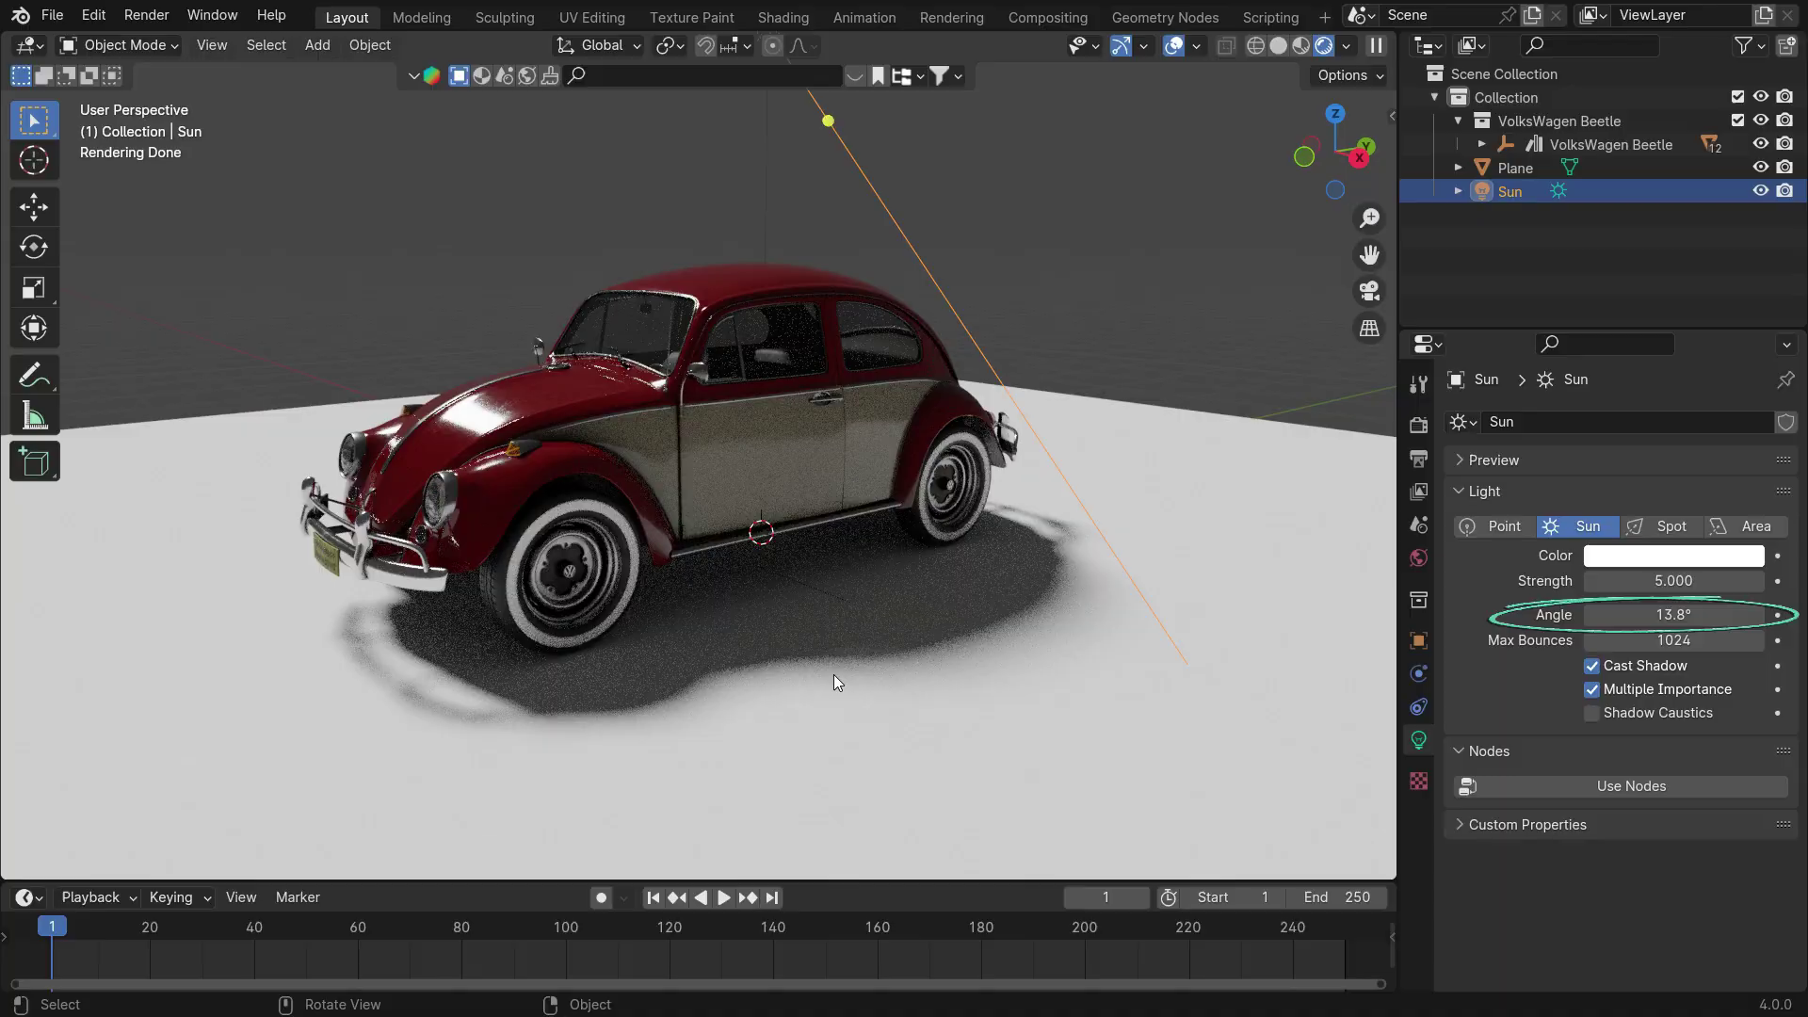
{"action": "left_click", "coordinate": [1694, 613]}
{"action": "type", "text": "2"}
{"action": "key", "text": "Return"}
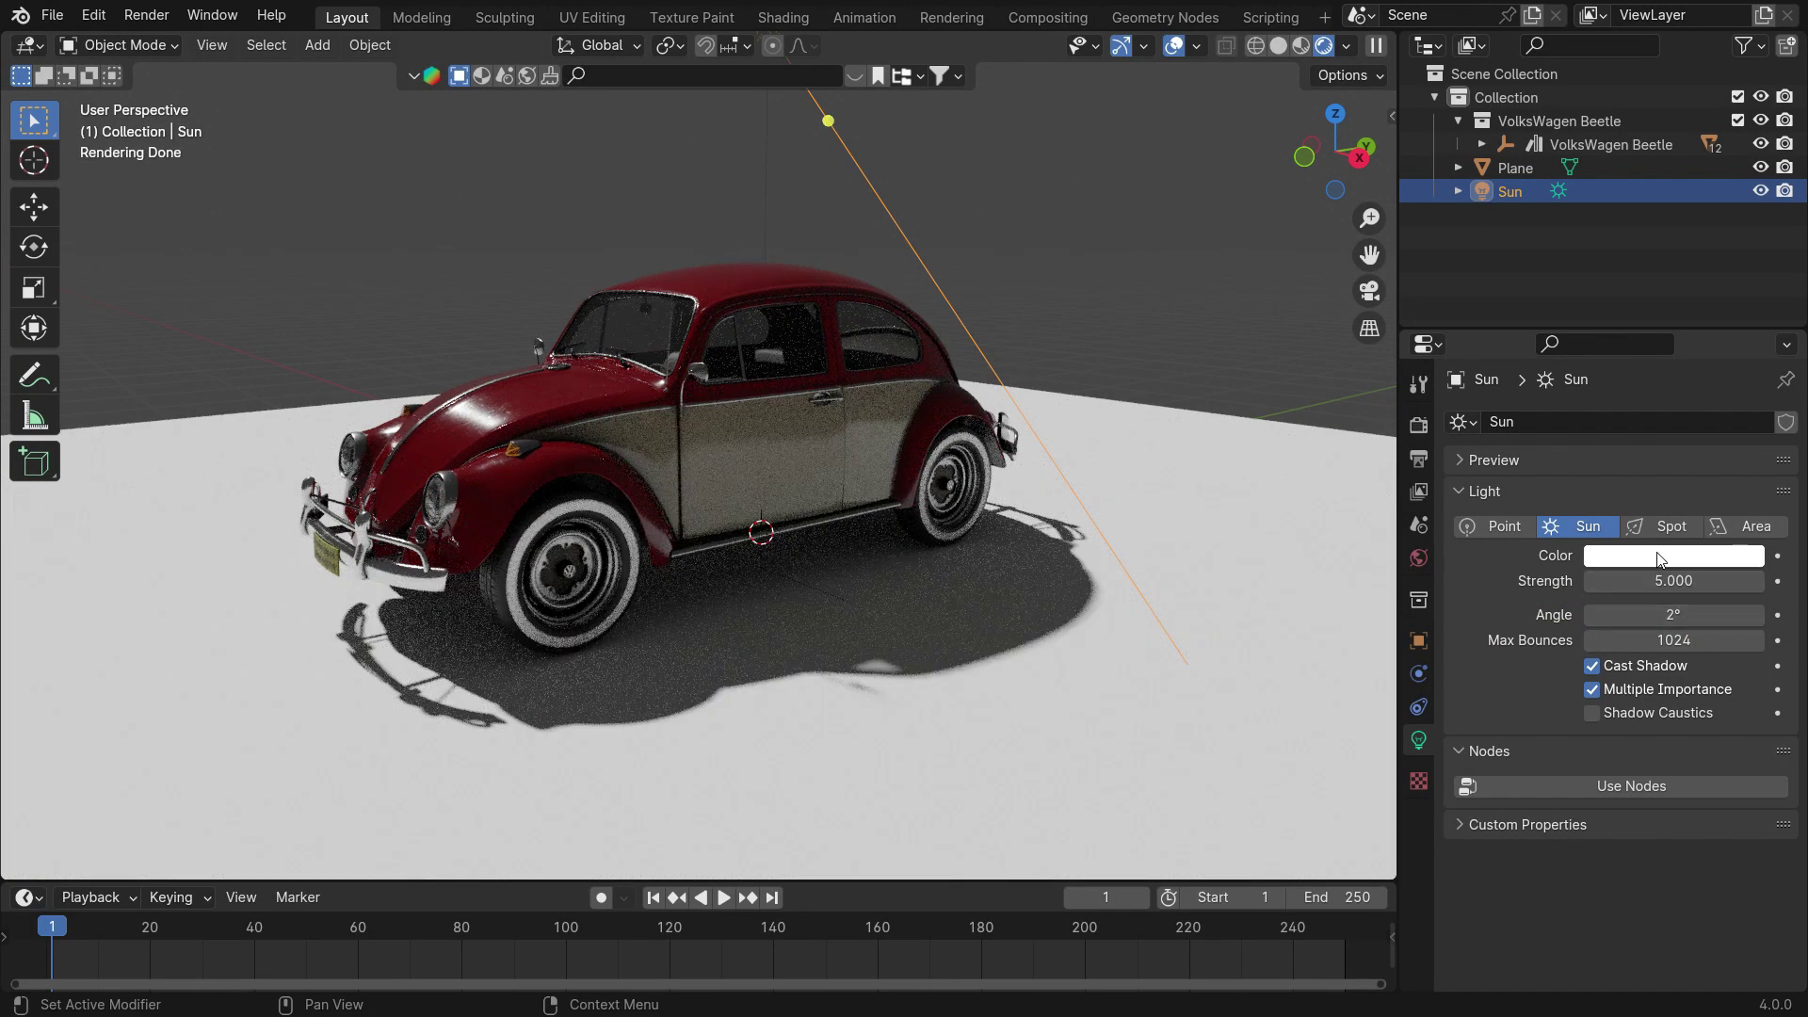
{"action": "left_click", "coordinate": [1657, 556]}
{"action": "left_click_drag", "start_coordinate": [1619, 308], "coordinate": [1592, 329]}
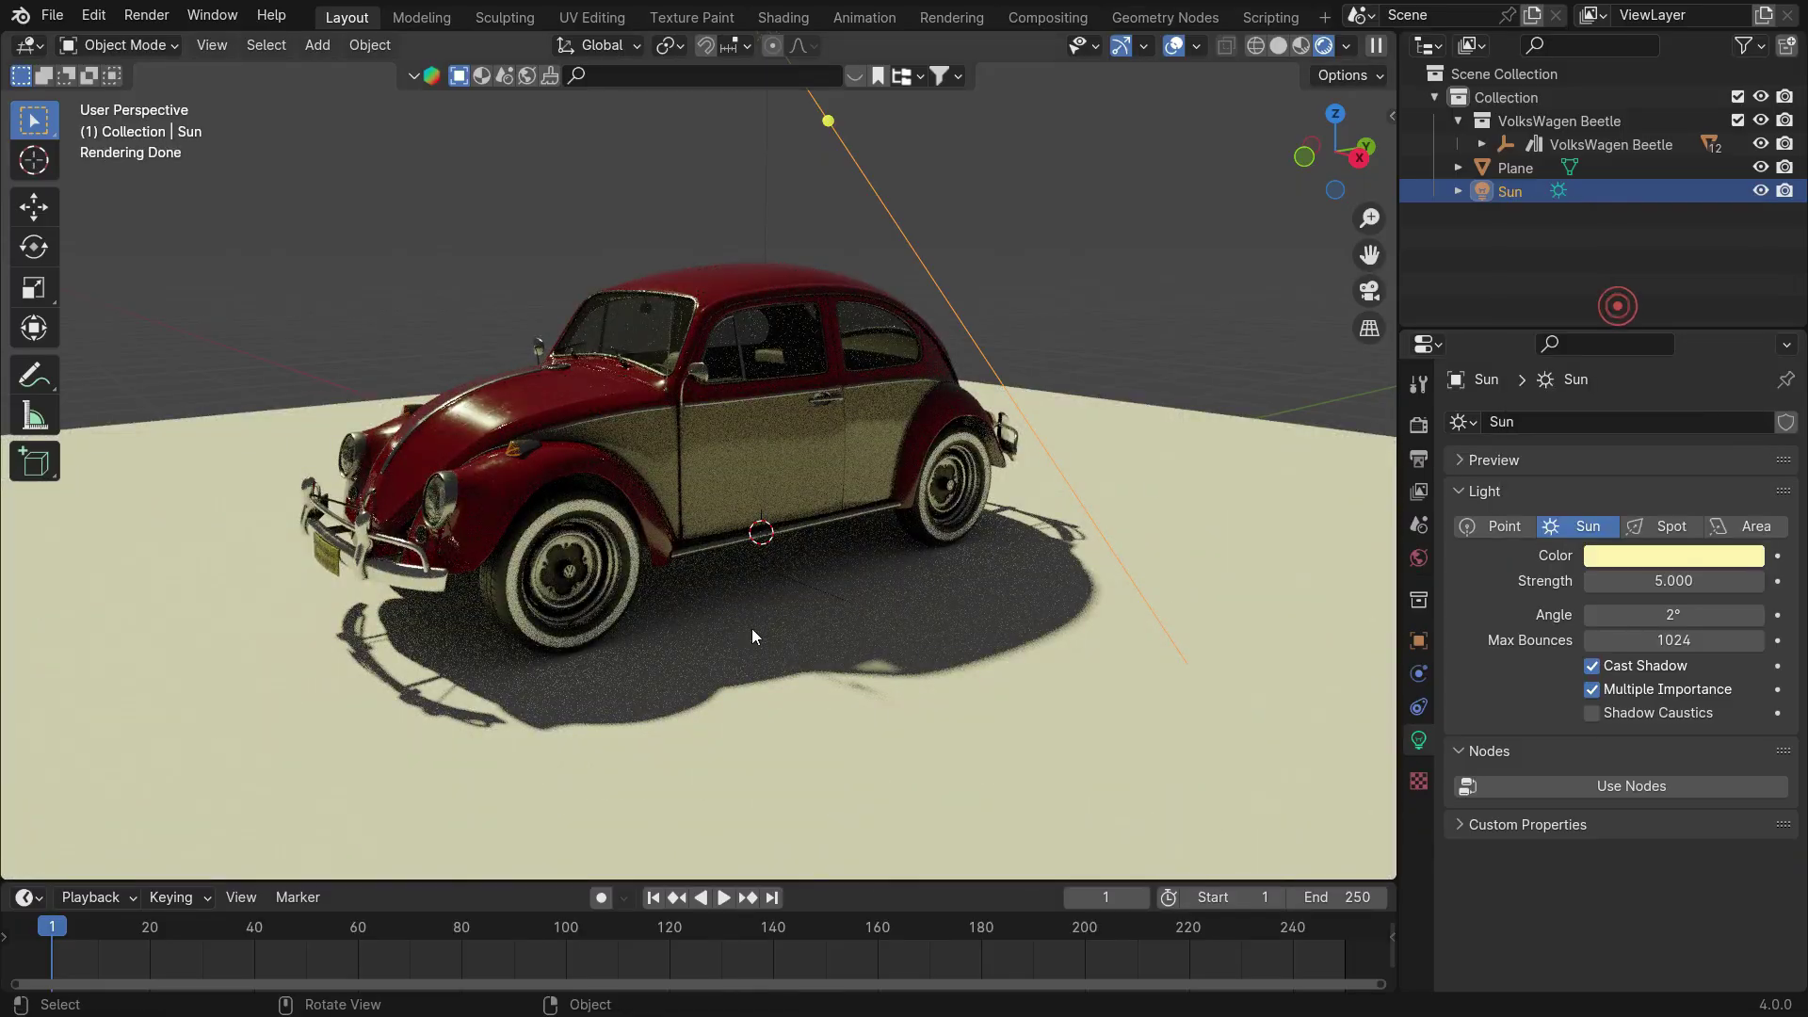
{"action": "middle_click_drag", "start_coordinate": [777, 650], "coordinate": [739, 597]}
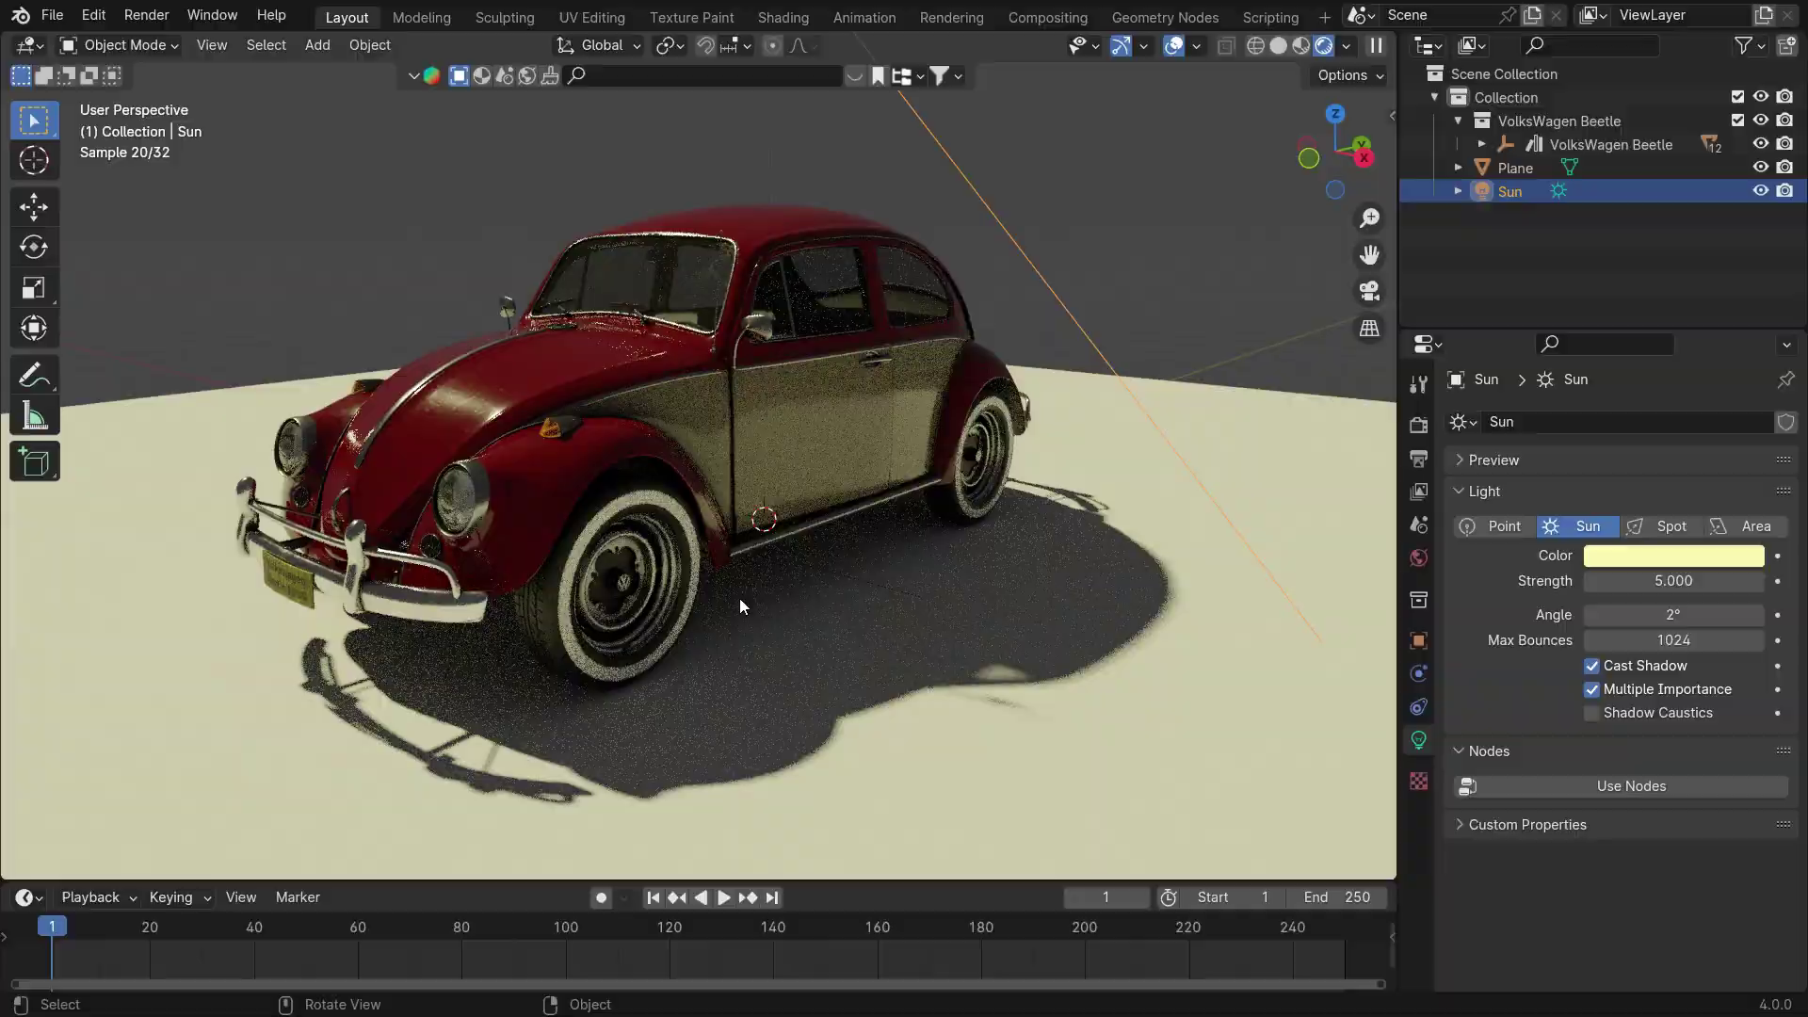
Make the ground plane a shadow catcher and turn off its Glossy and Diffuse ray visibility.
{"action": "left_click", "coordinate": [1091, 440]}
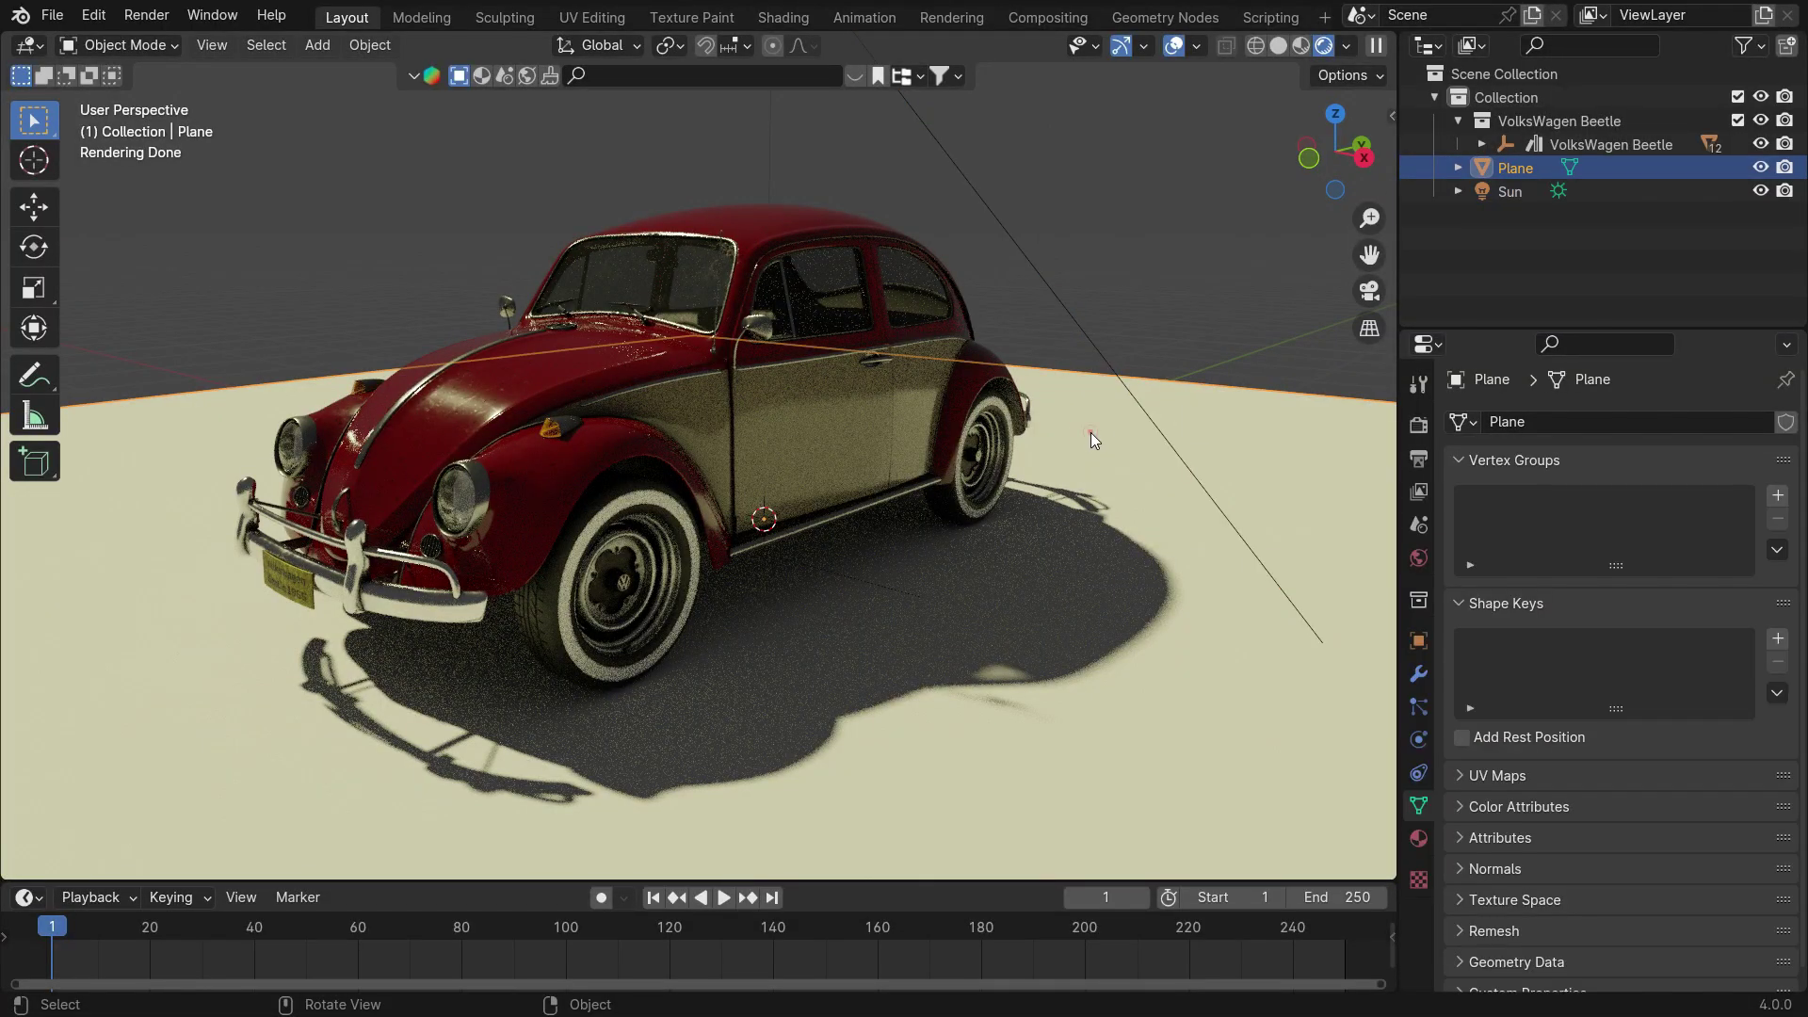
{"action": "left_click", "coordinate": [1419, 640]}
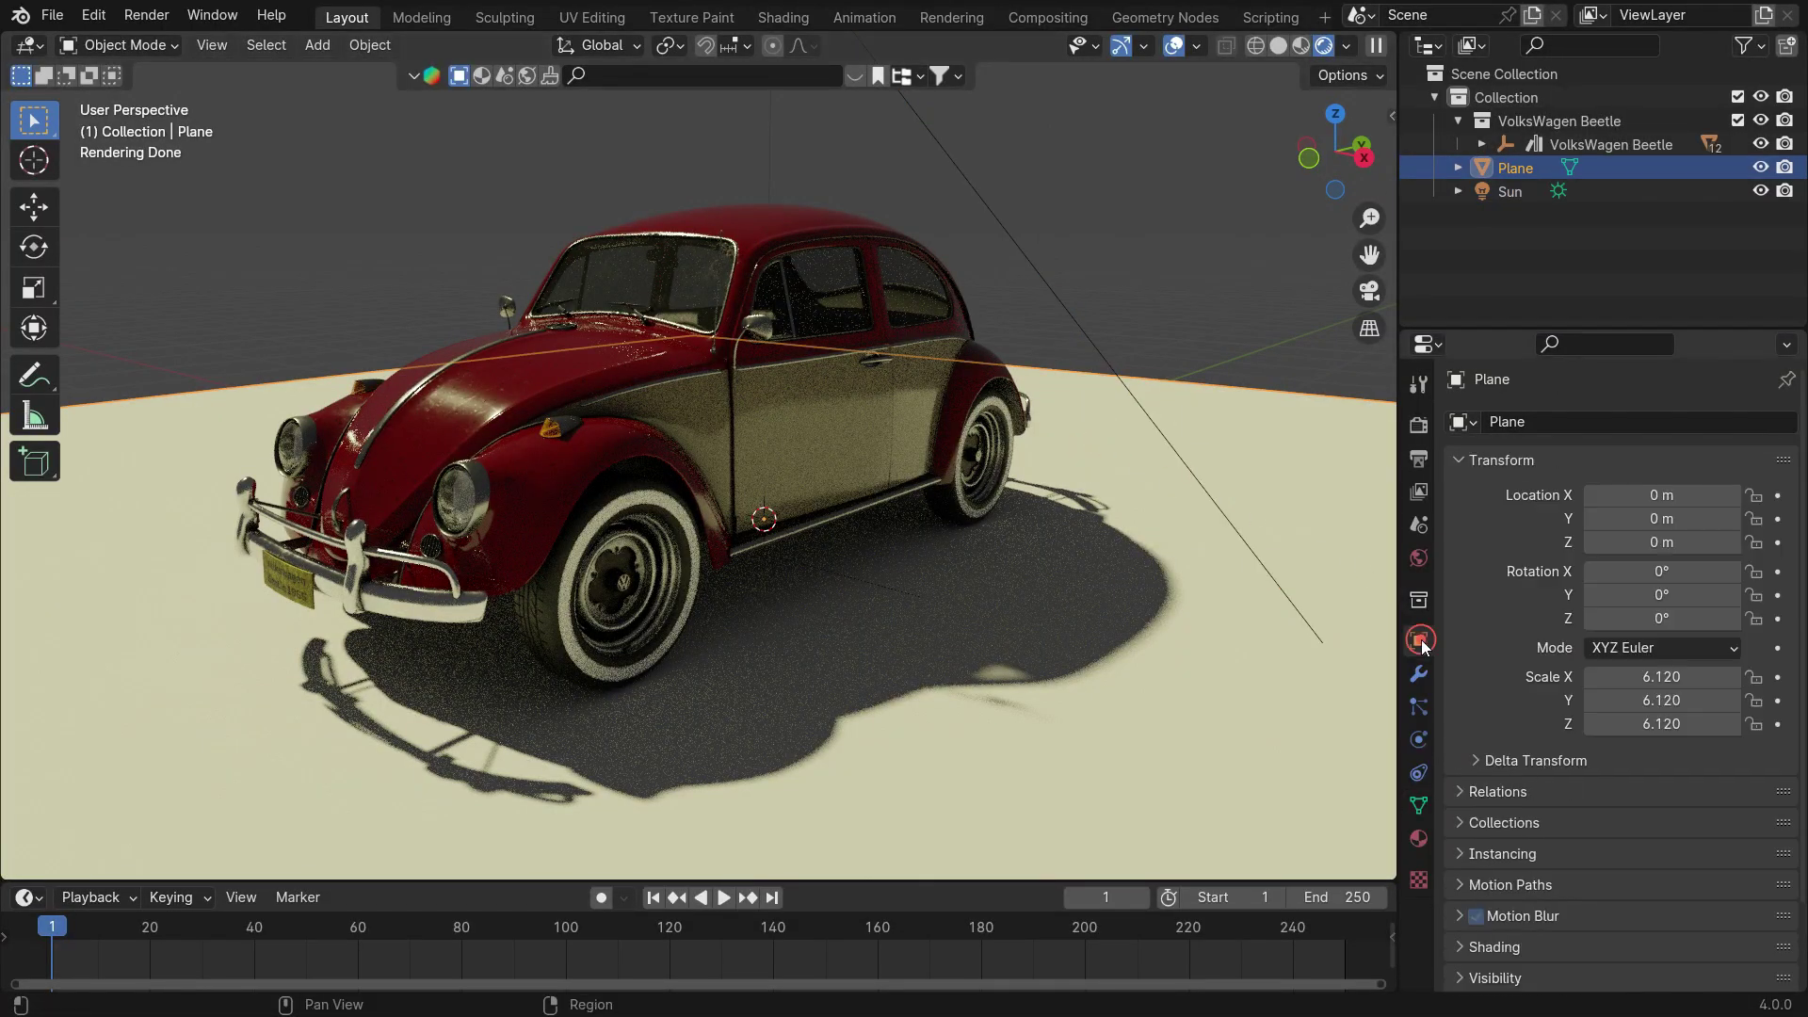
{"action": "scroll", "coordinate": [1539, 696], "scroll_direction": "down", "scroll_amount": 2}
{"action": "left_click", "coordinate": [1507, 882]}
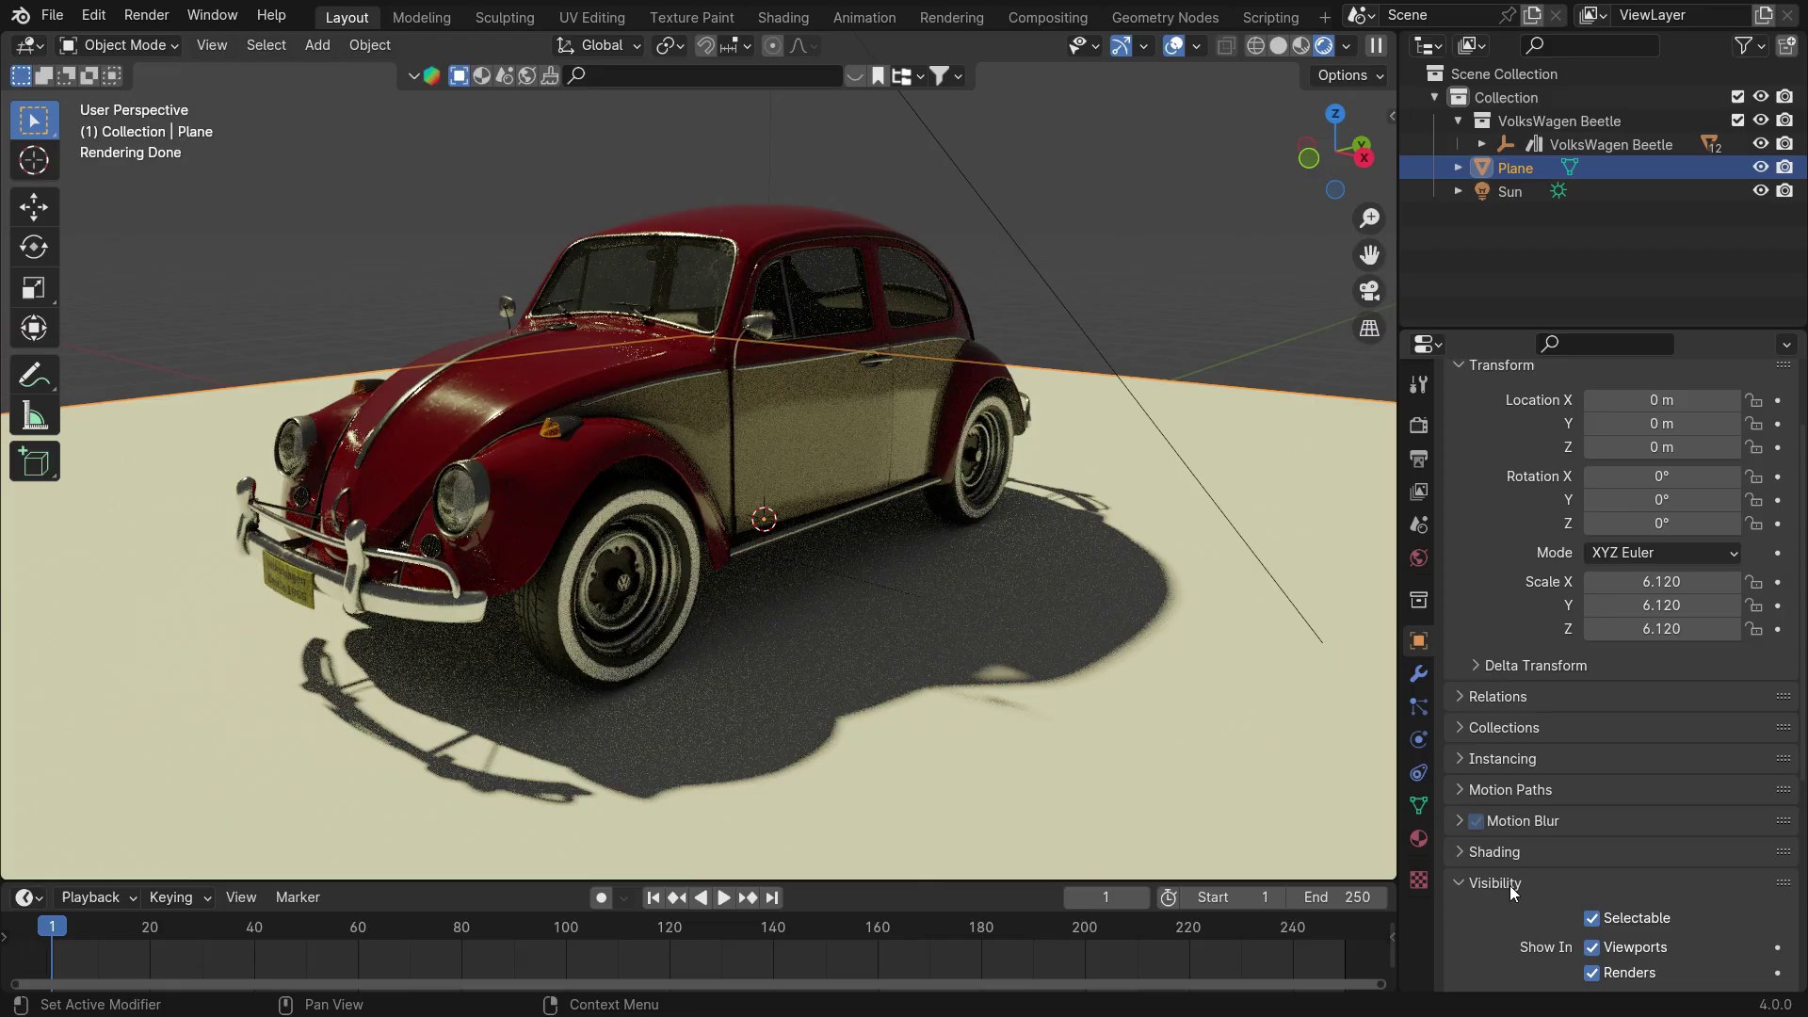
{"action": "scroll", "coordinate": [1531, 738], "scroll_direction": "down", "scroll_amount": 10}
{"action": "left_click", "coordinate": [1590, 551]}
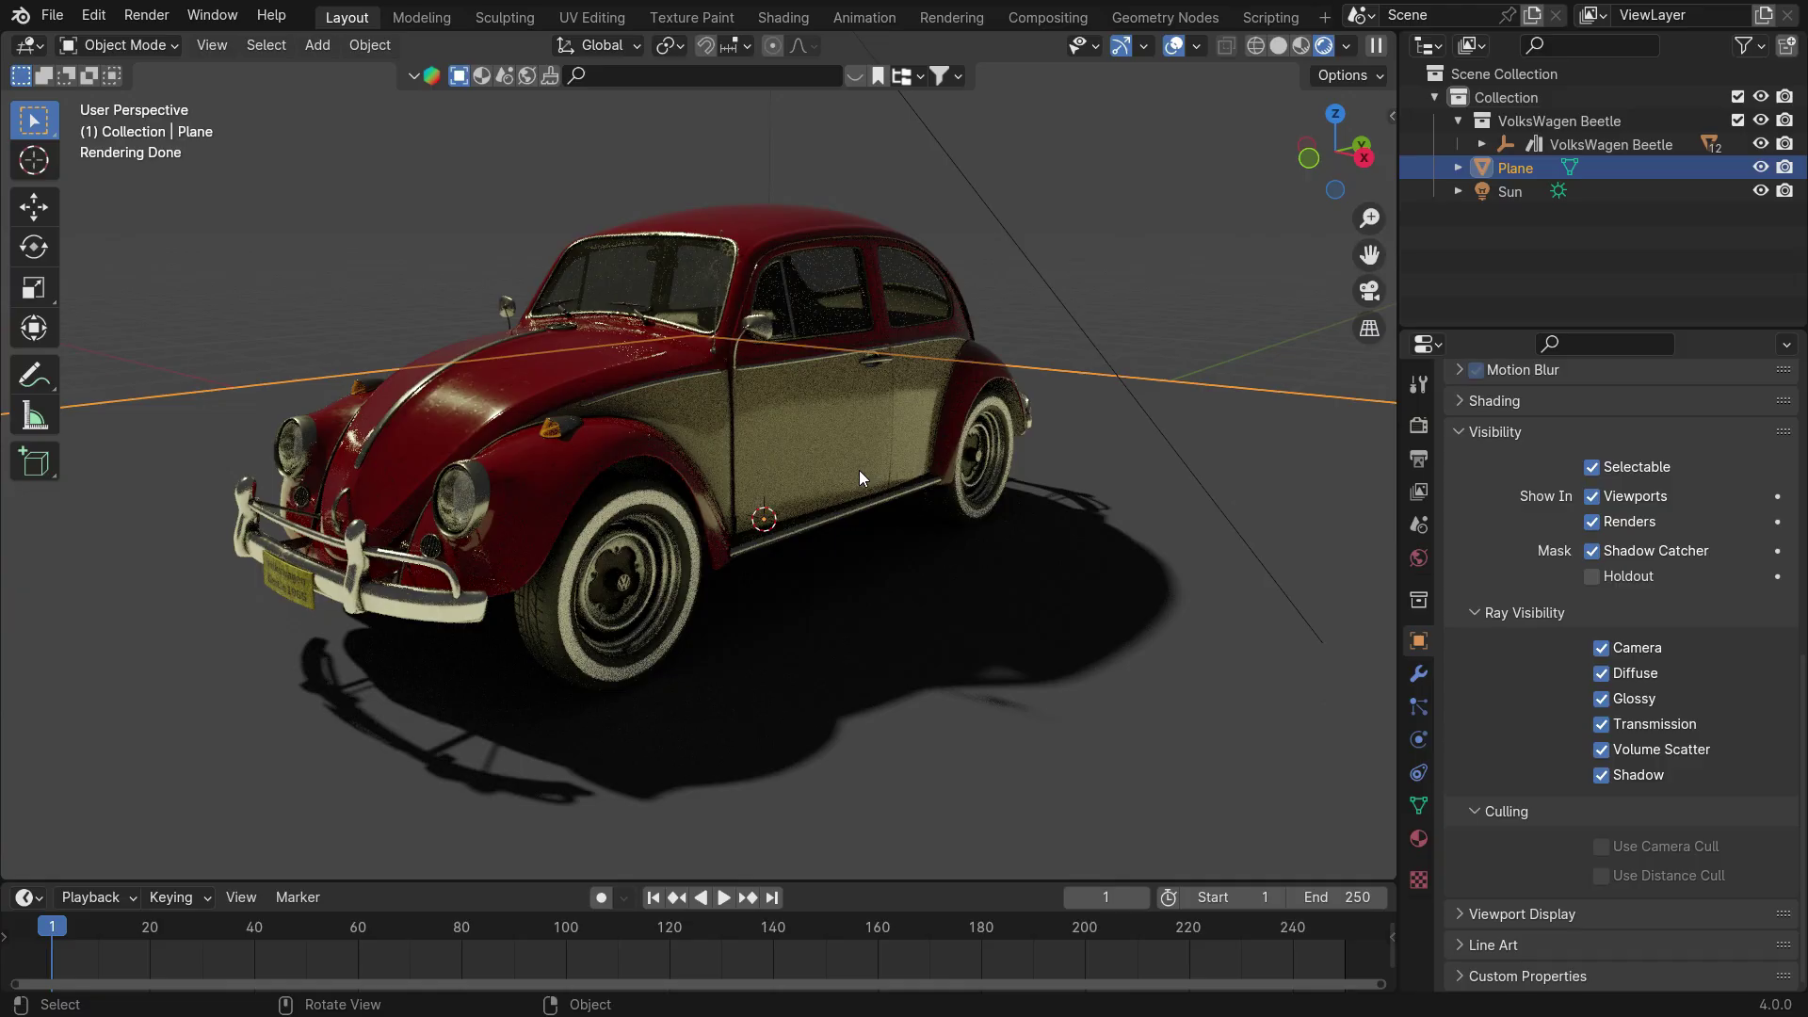
{"action": "left_click", "coordinate": [1601, 699]}
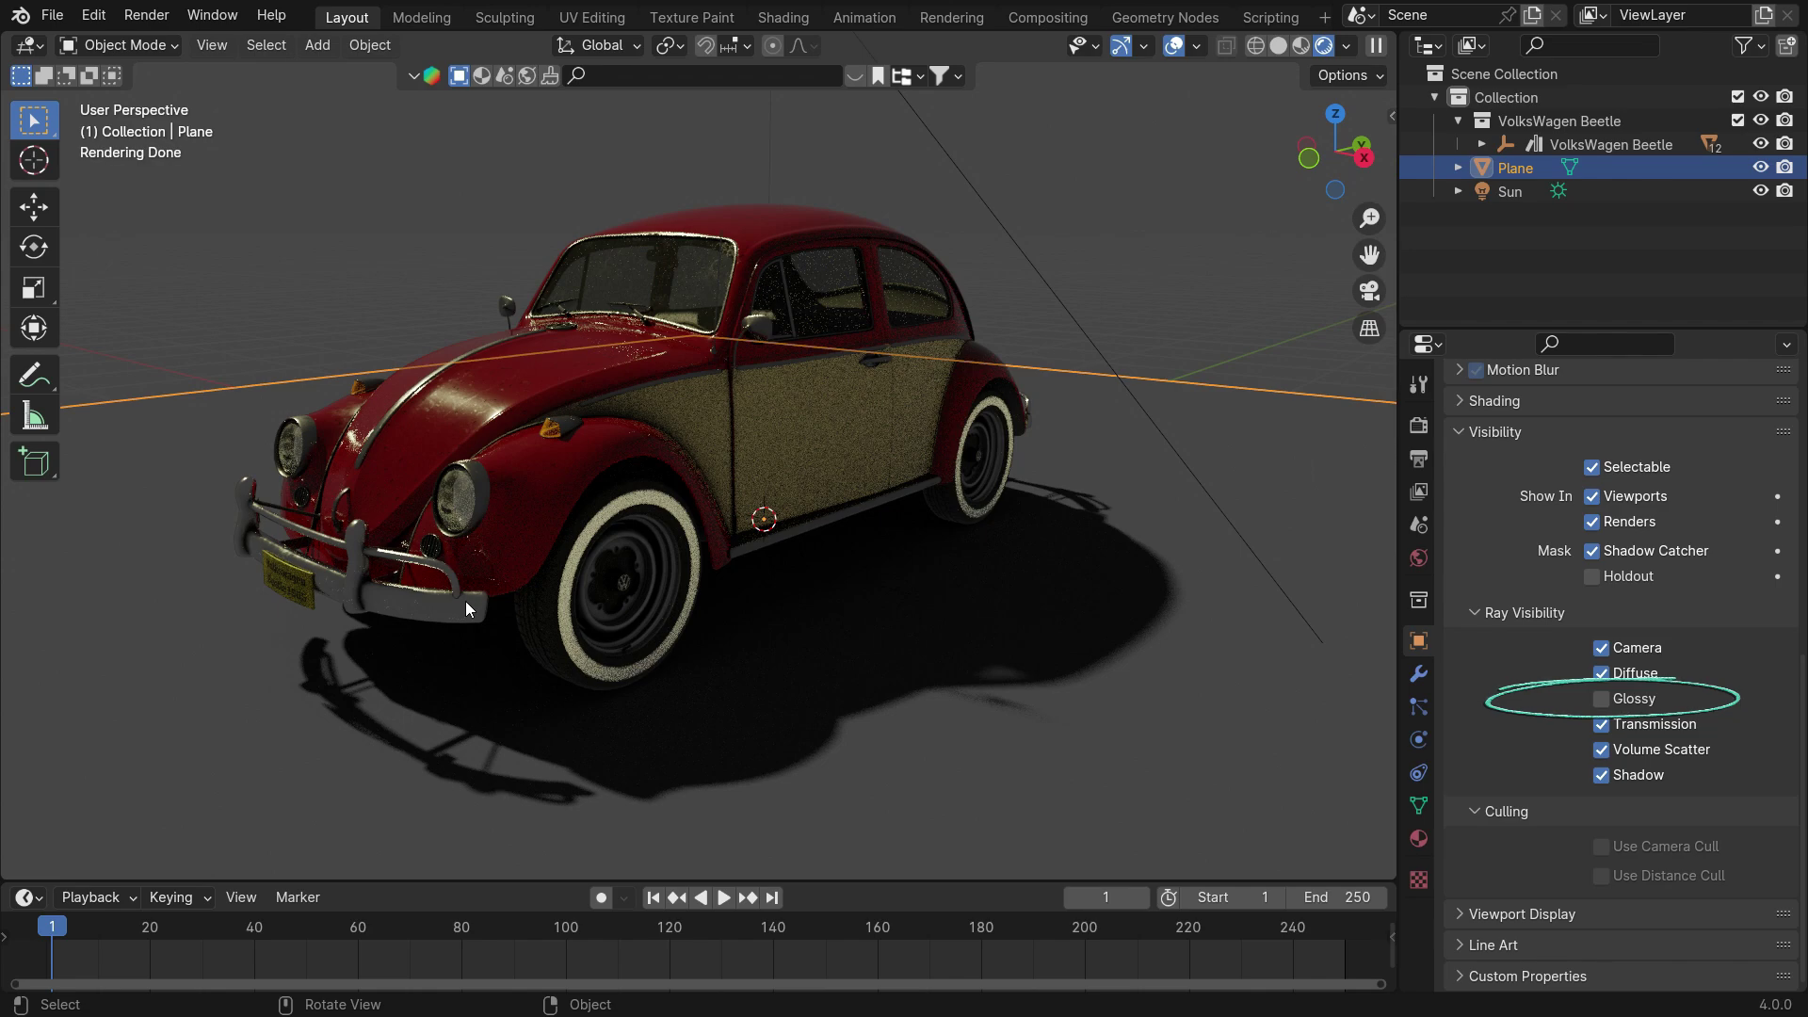
{"action": "left_click", "coordinate": [1602, 673]}
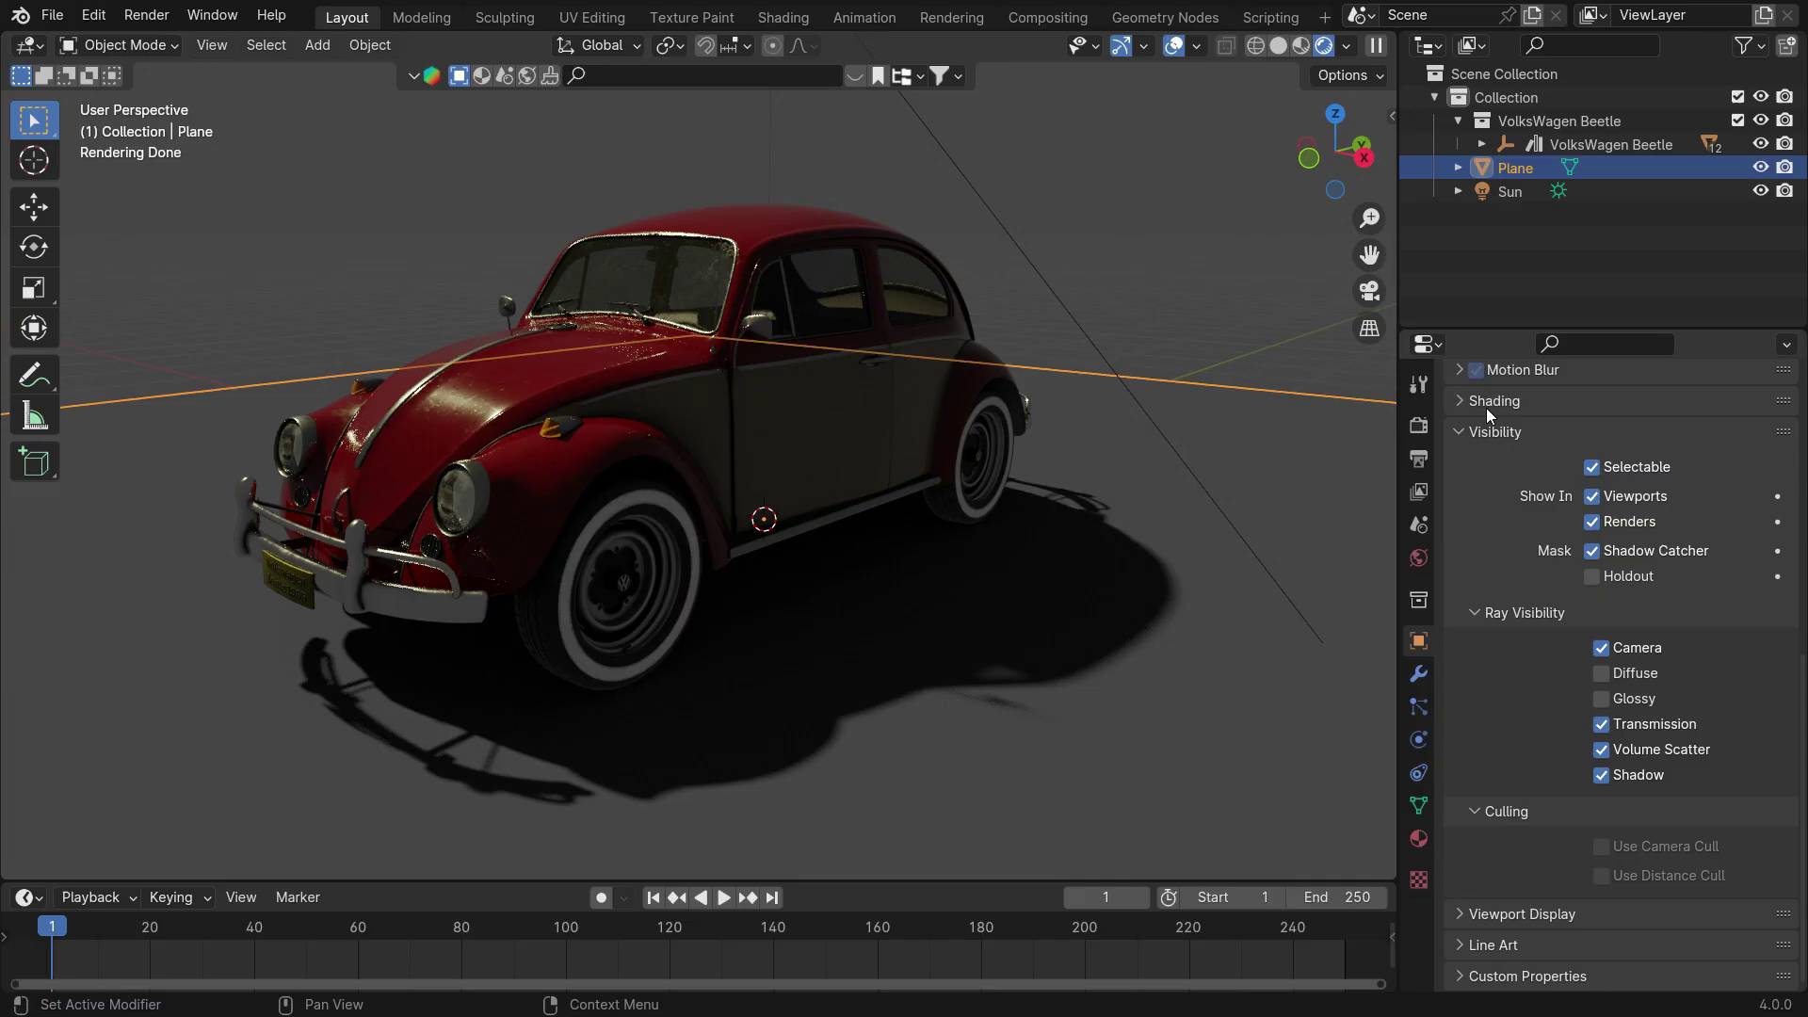
Re-enable Diffuse rays on the plane and give it a new bright green material.
{"action": "left_click", "coordinate": [1601, 672]}
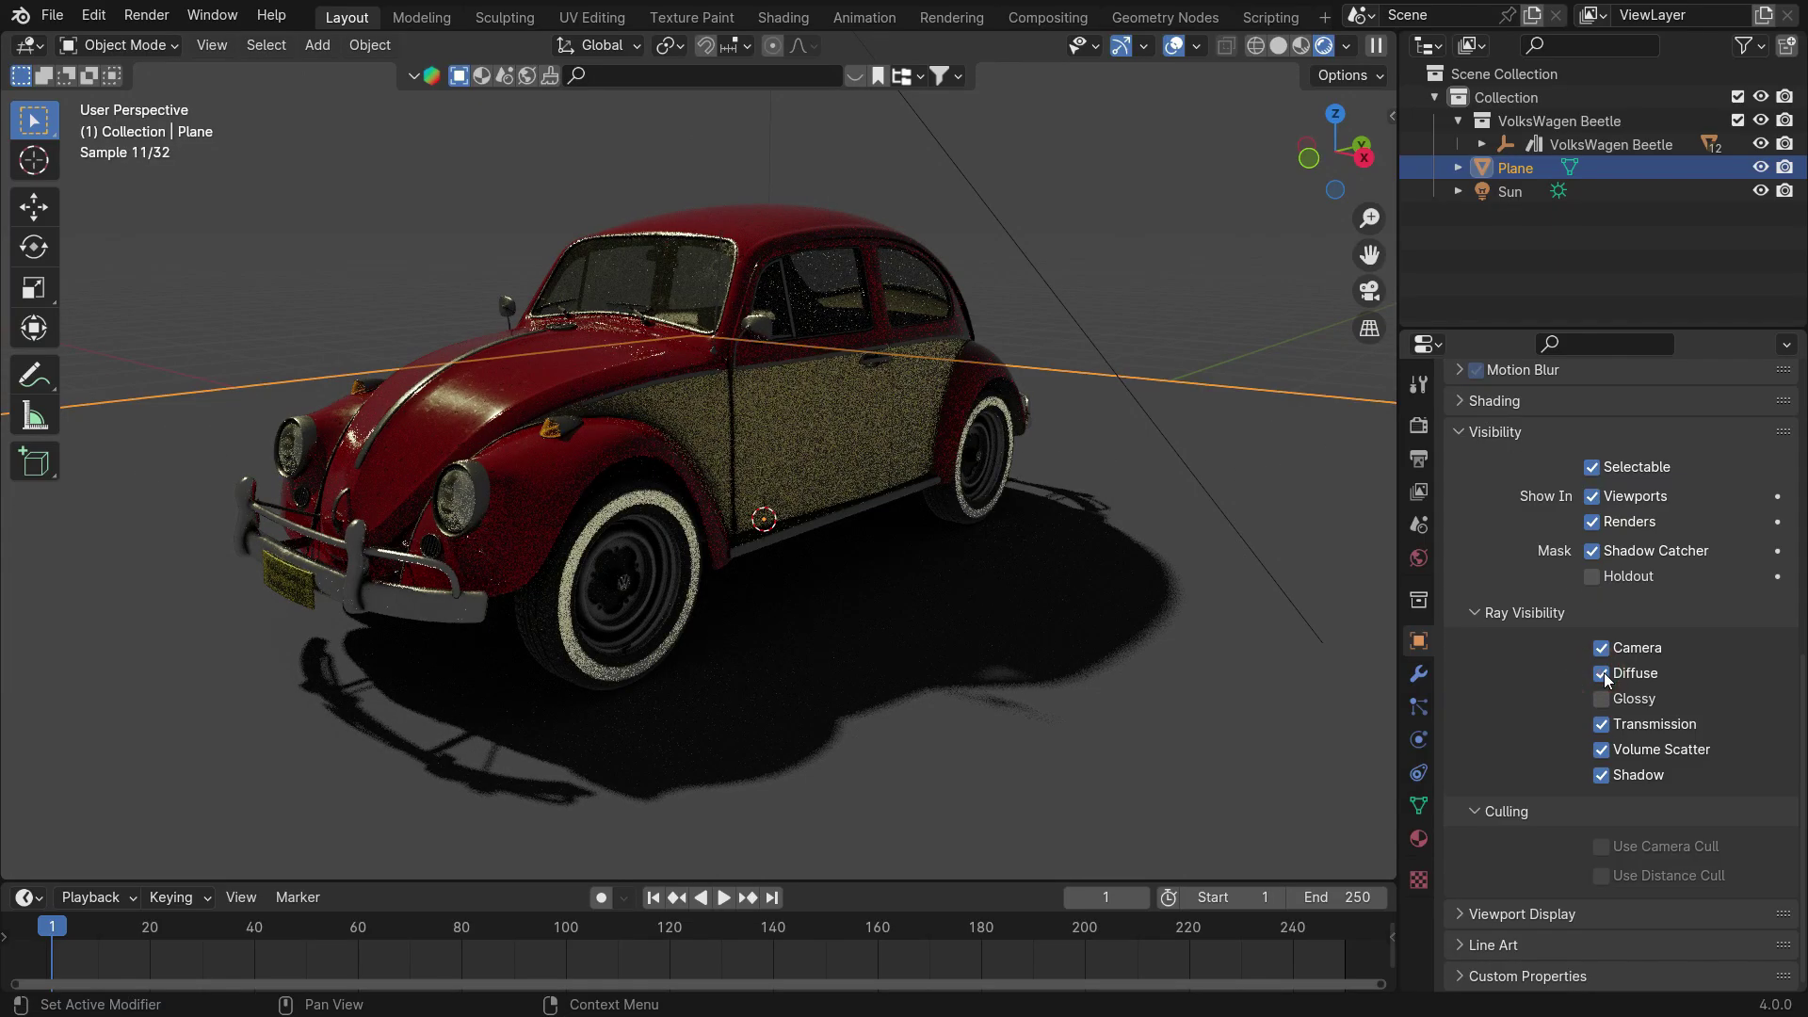
{"action": "left_click", "coordinate": [1419, 838]}
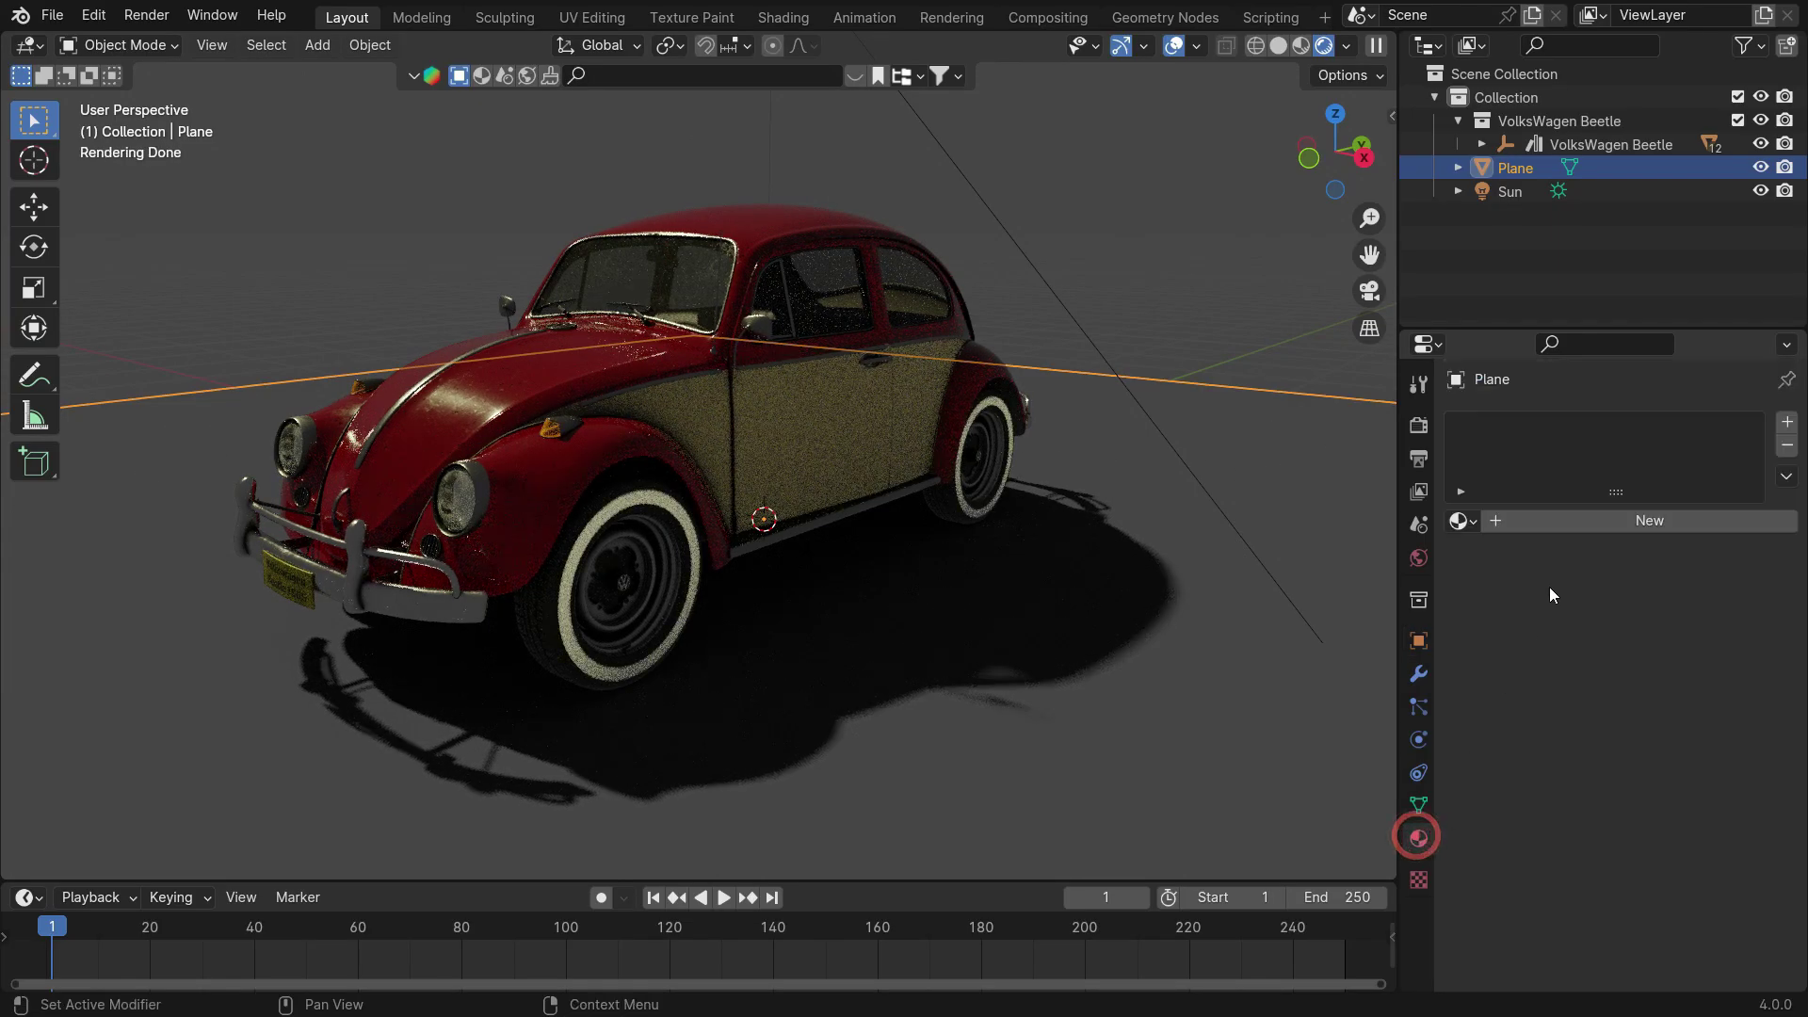
{"action": "left_click", "coordinate": [1600, 523]}
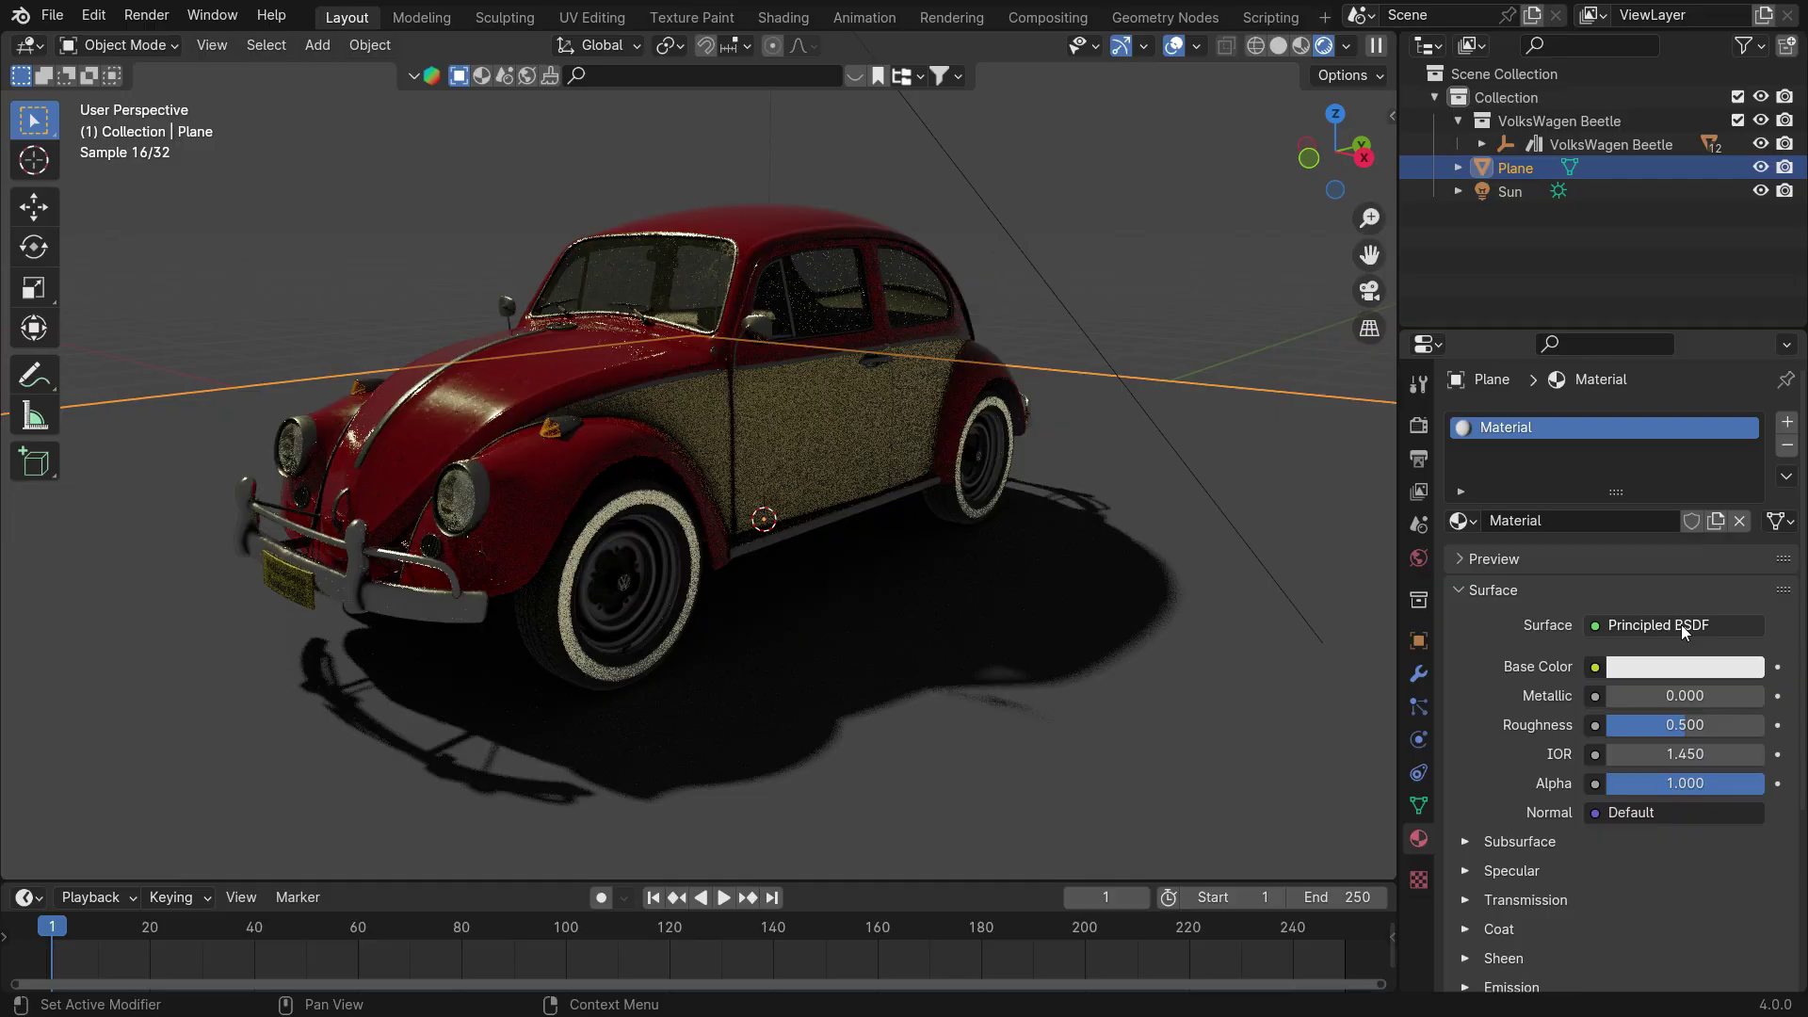
{"action": "left_click", "coordinate": [1688, 667]}
{"action": "left_click_drag", "start_coordinate": [1612, 432], "coordinate": [1537, 331]}
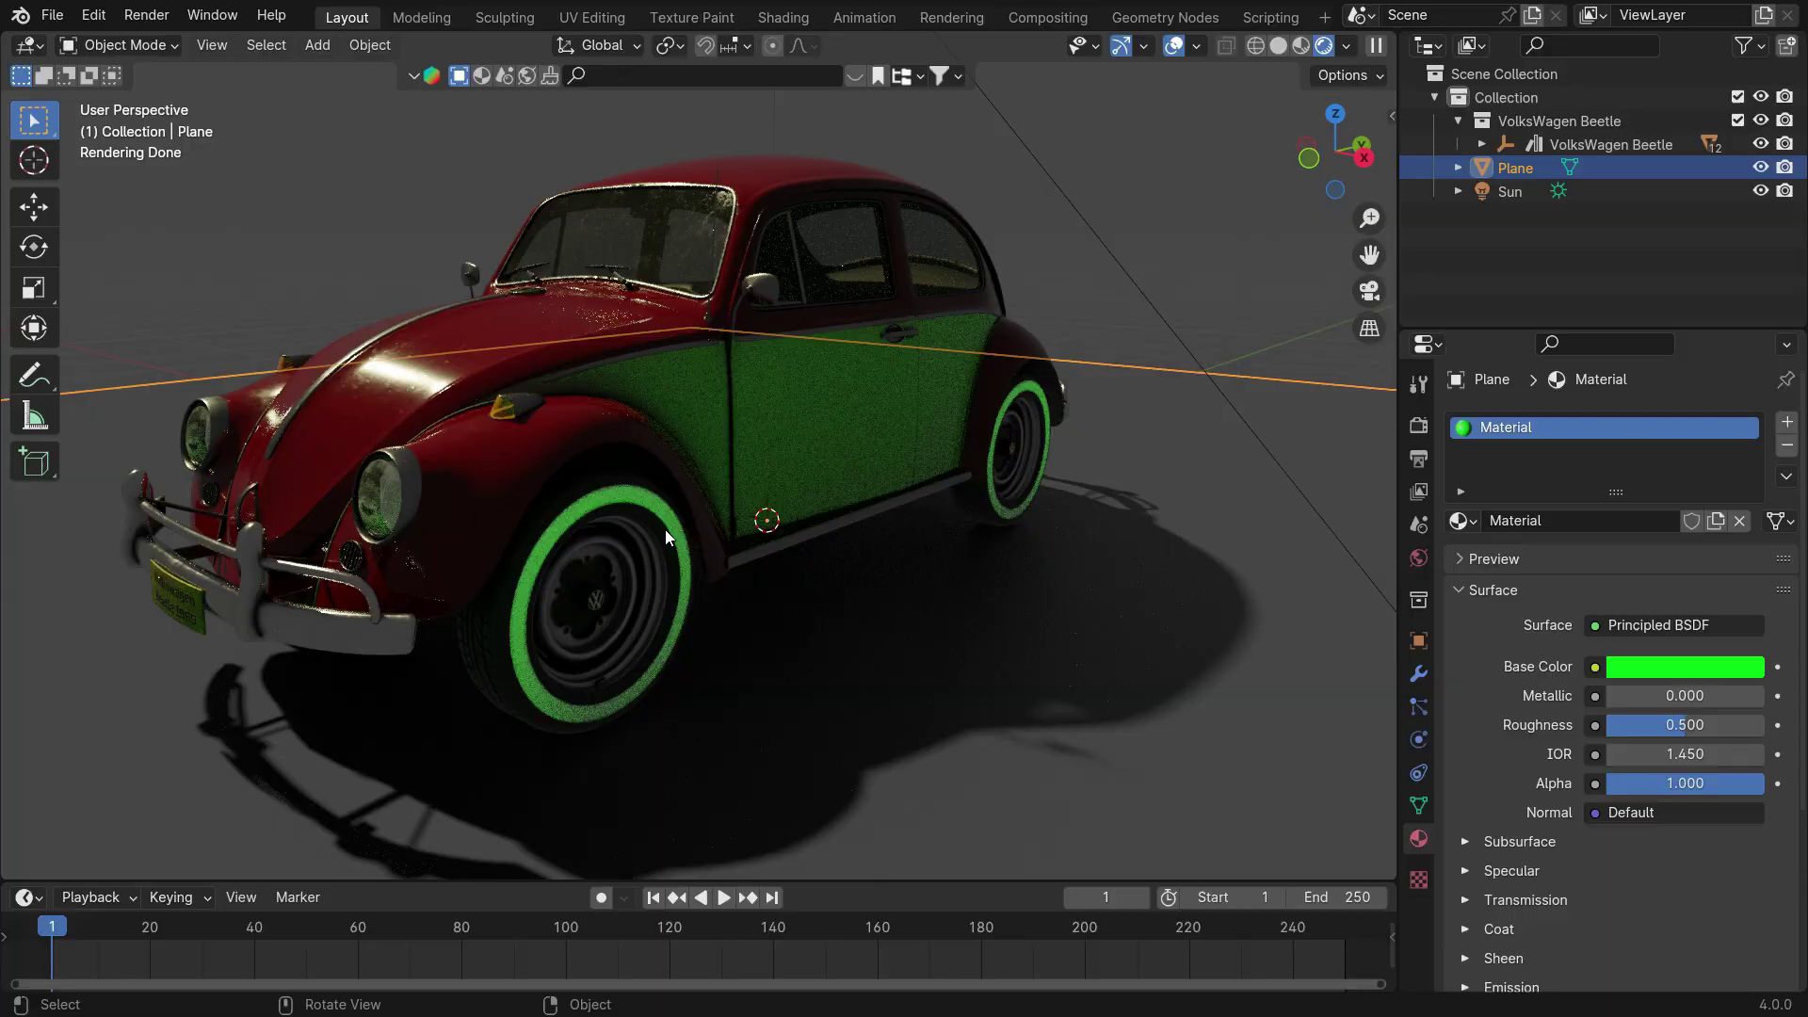
Make the ground plane visible to Glossy rays again.
{"action": "left_click", "coordinate": [1418, 640]}
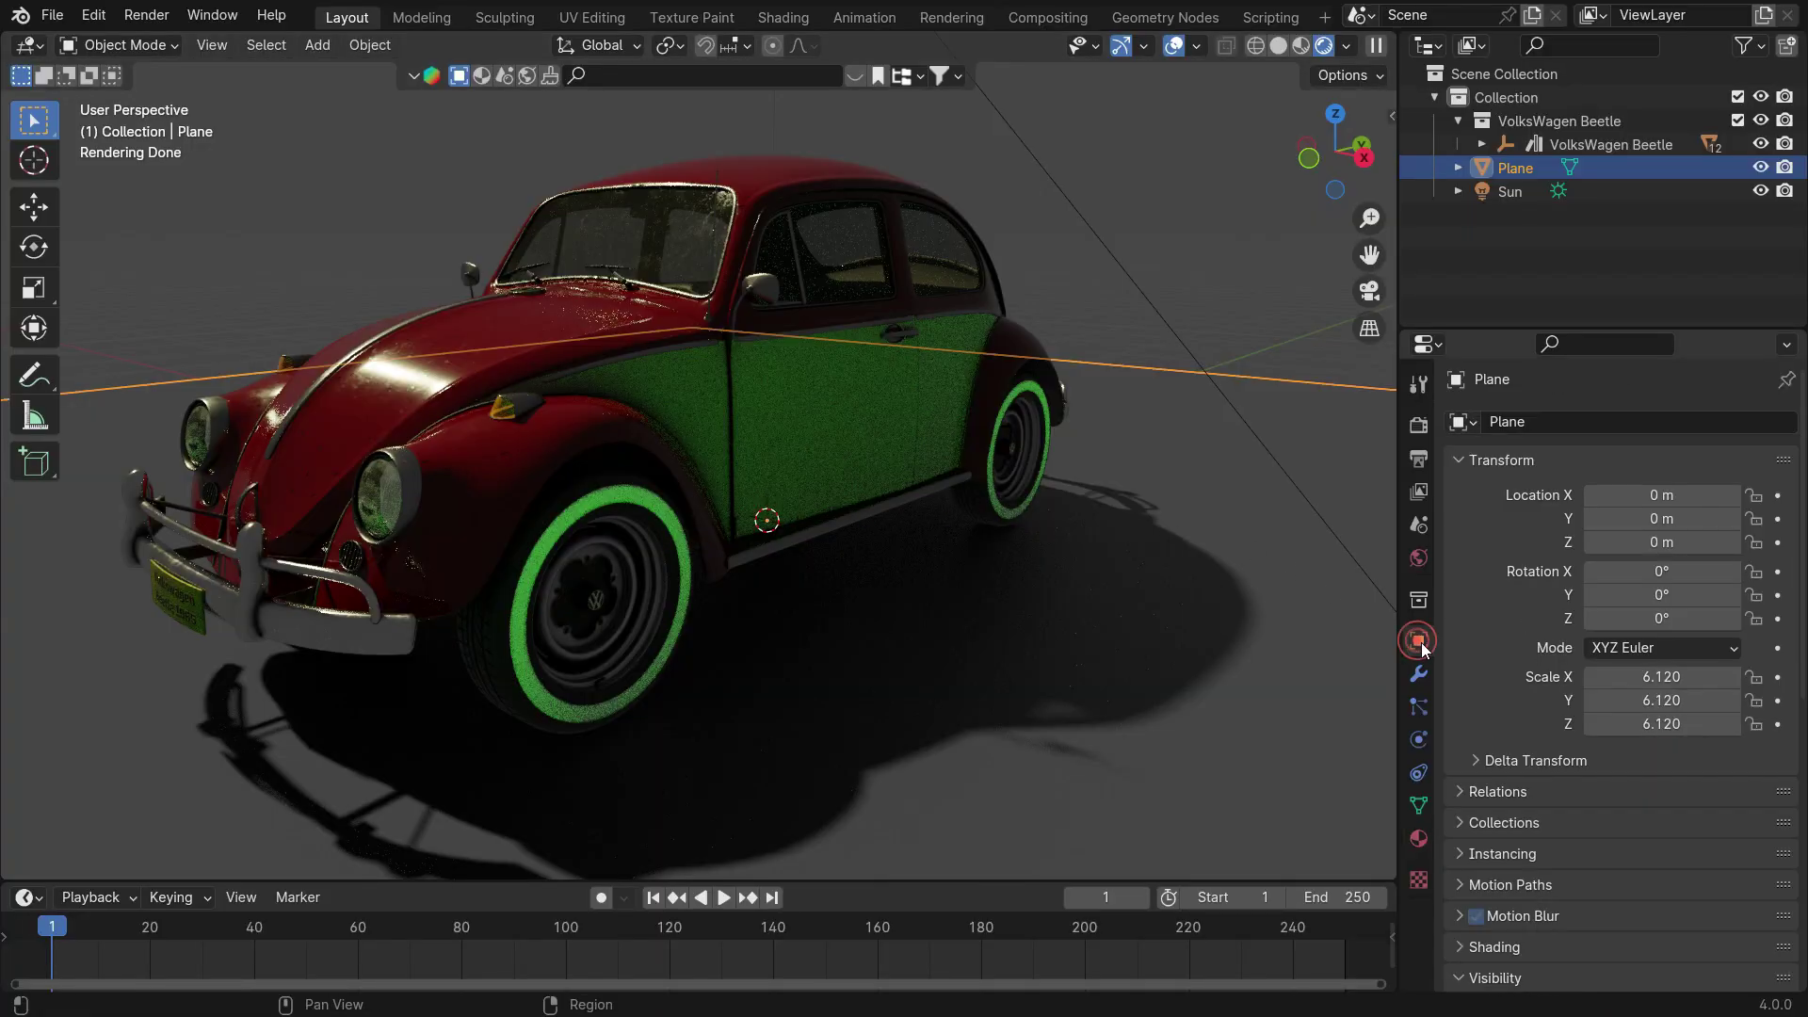
{"action": "scroll", "coordinate": [1530, 739], "scroll_direction": "down", "scroll_amount": 10}
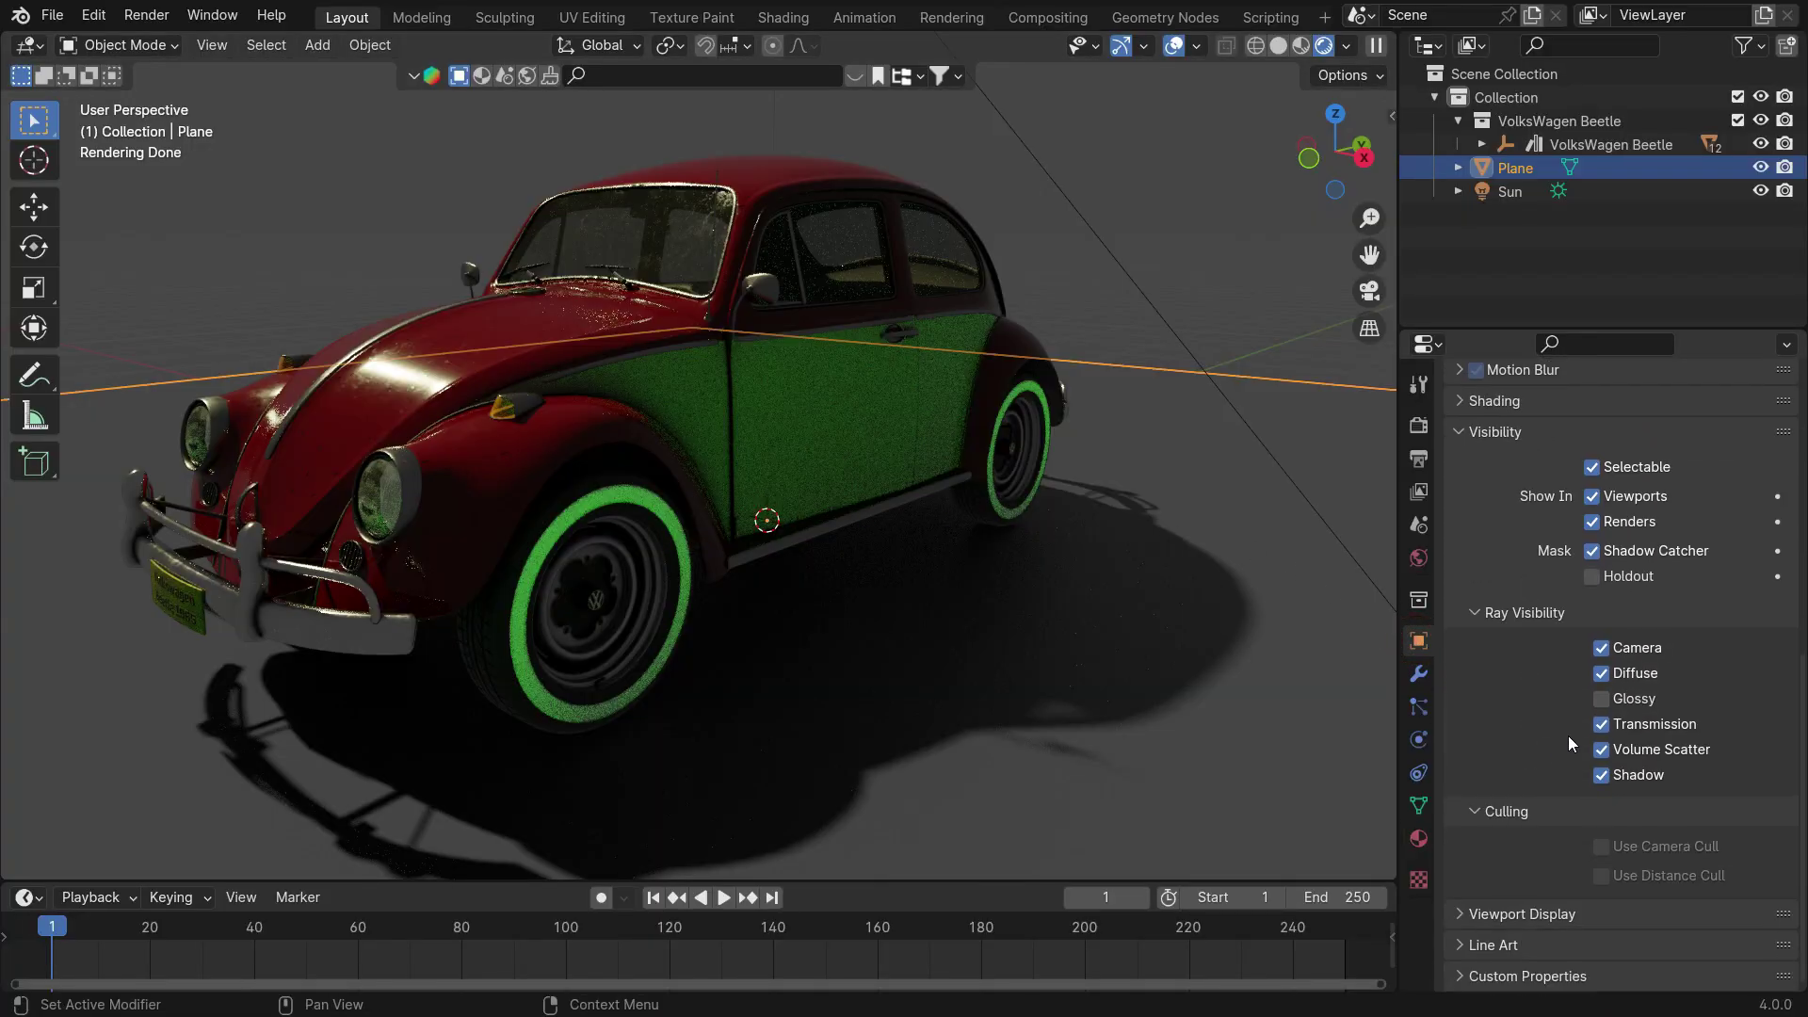
{"action": "left_click", "coordinate": [1602, 699]}
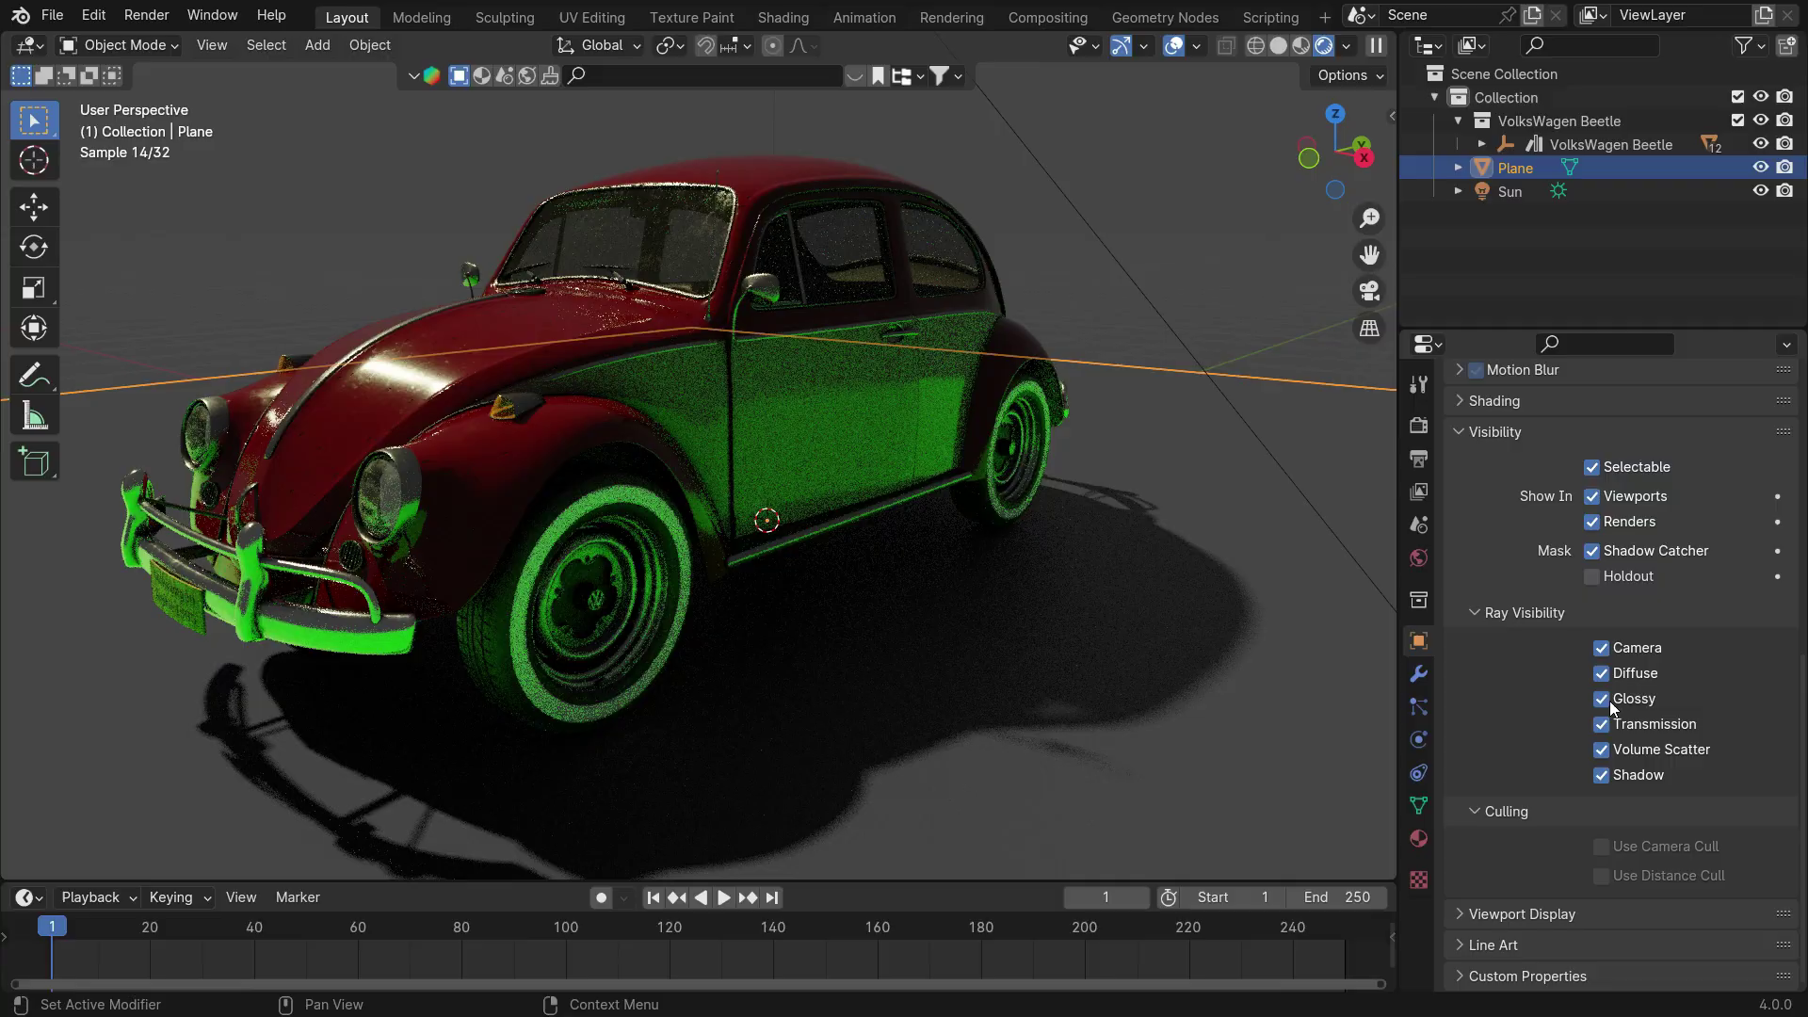
Turn off the shadow catcher and apply Asphalt 02 from a BlenderKit 'asphalt' search to the plane.
{"action": "left_click", "coordinate": [1591, 554]}
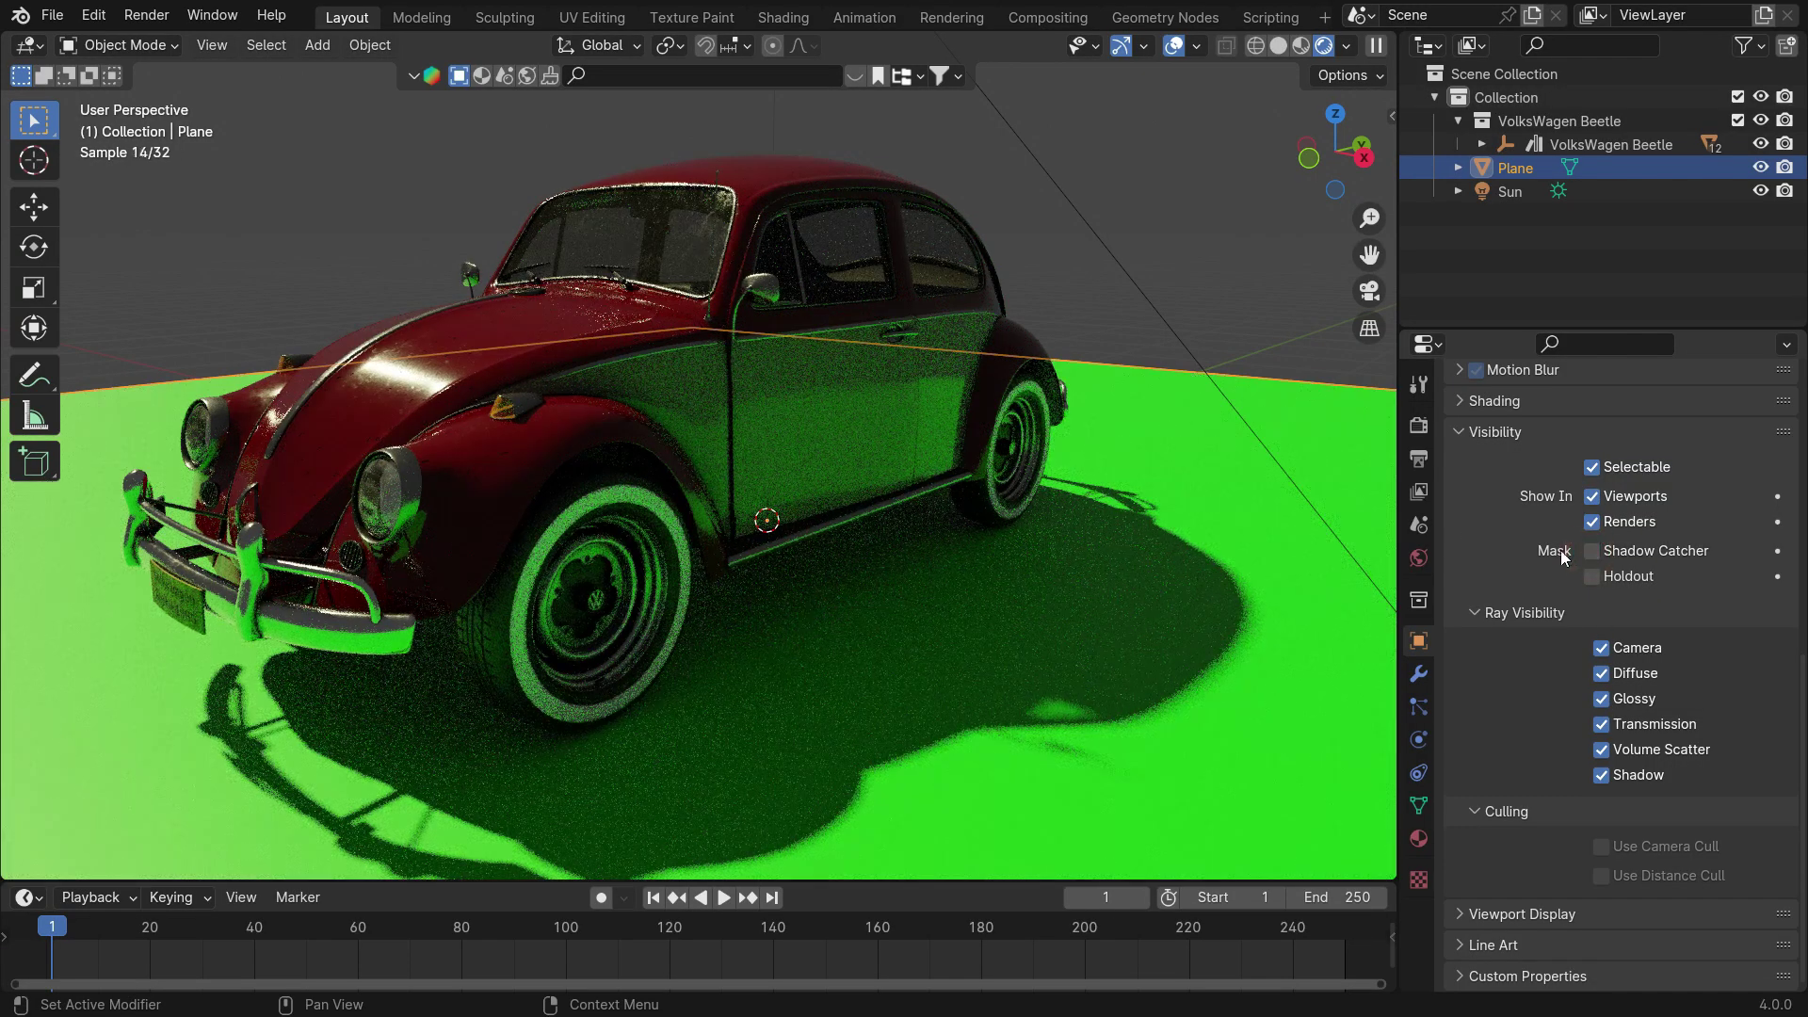
{"action": "left_click", "coordinate": [482, 75]}
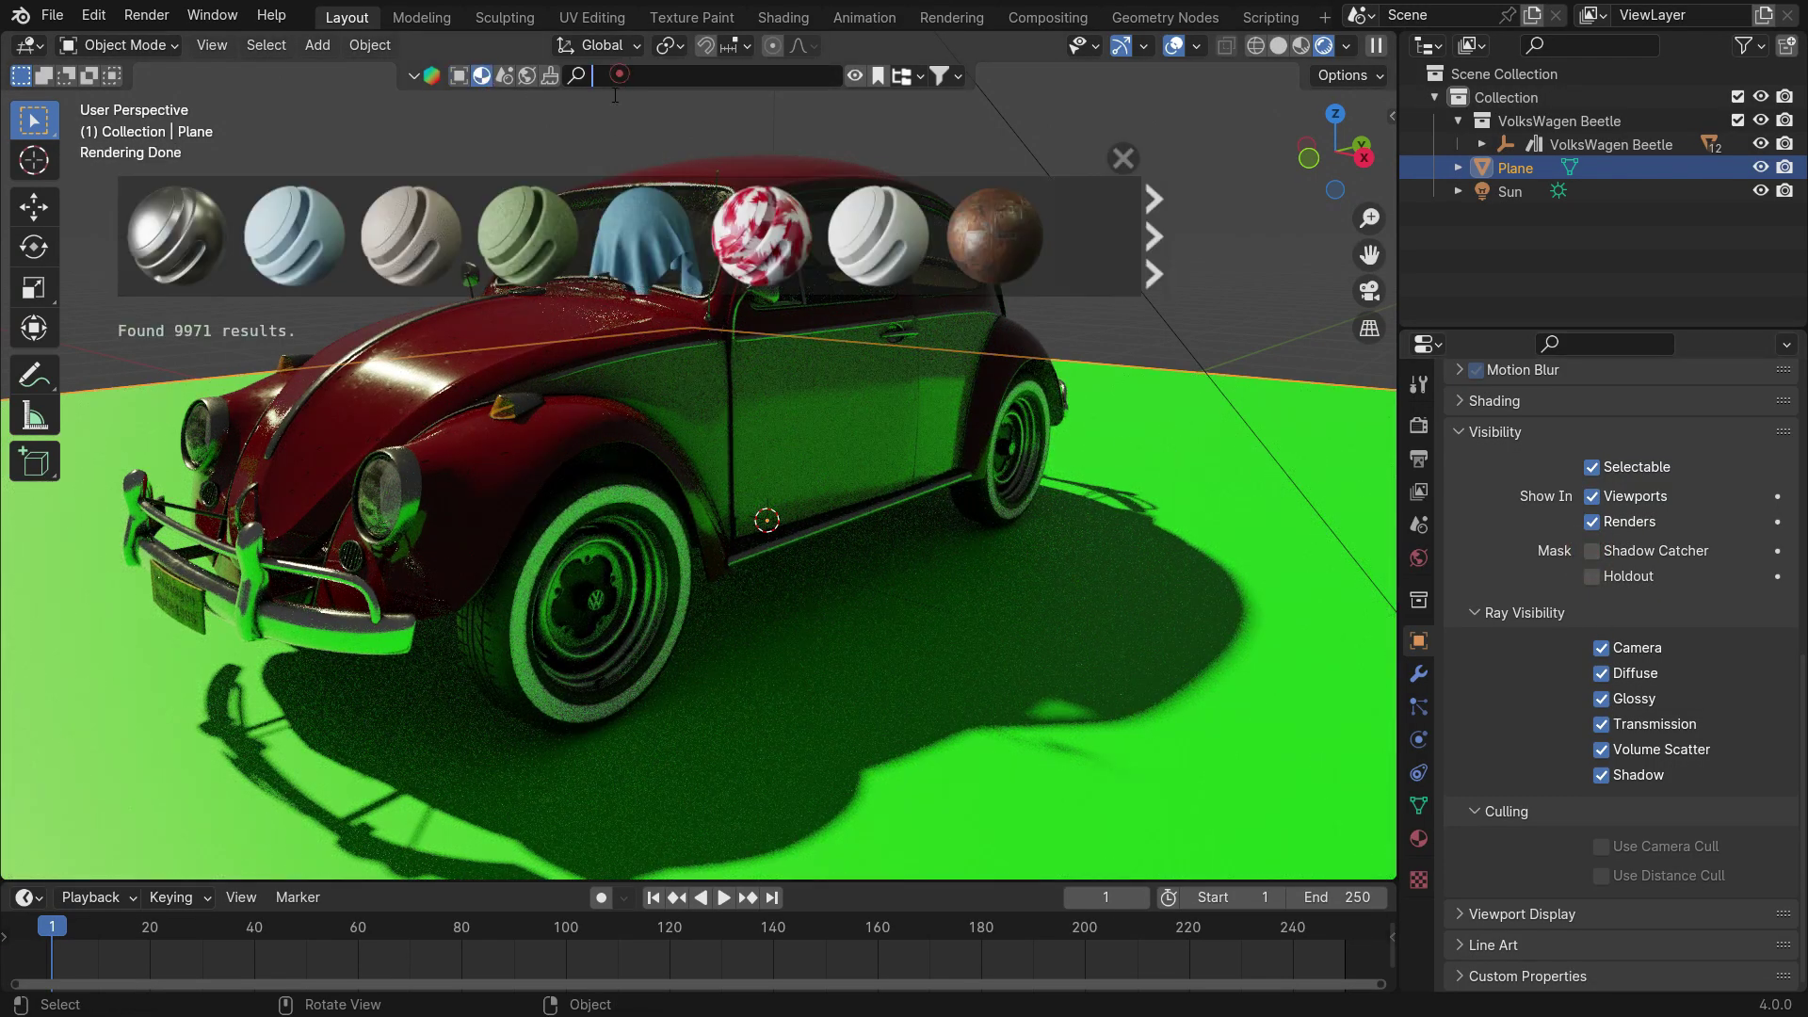
{"action": "left_click", "coordinate": [617, 75]}
{"action": "type", "text": "asphalt"}
{"action": "key", "text": "Return"}
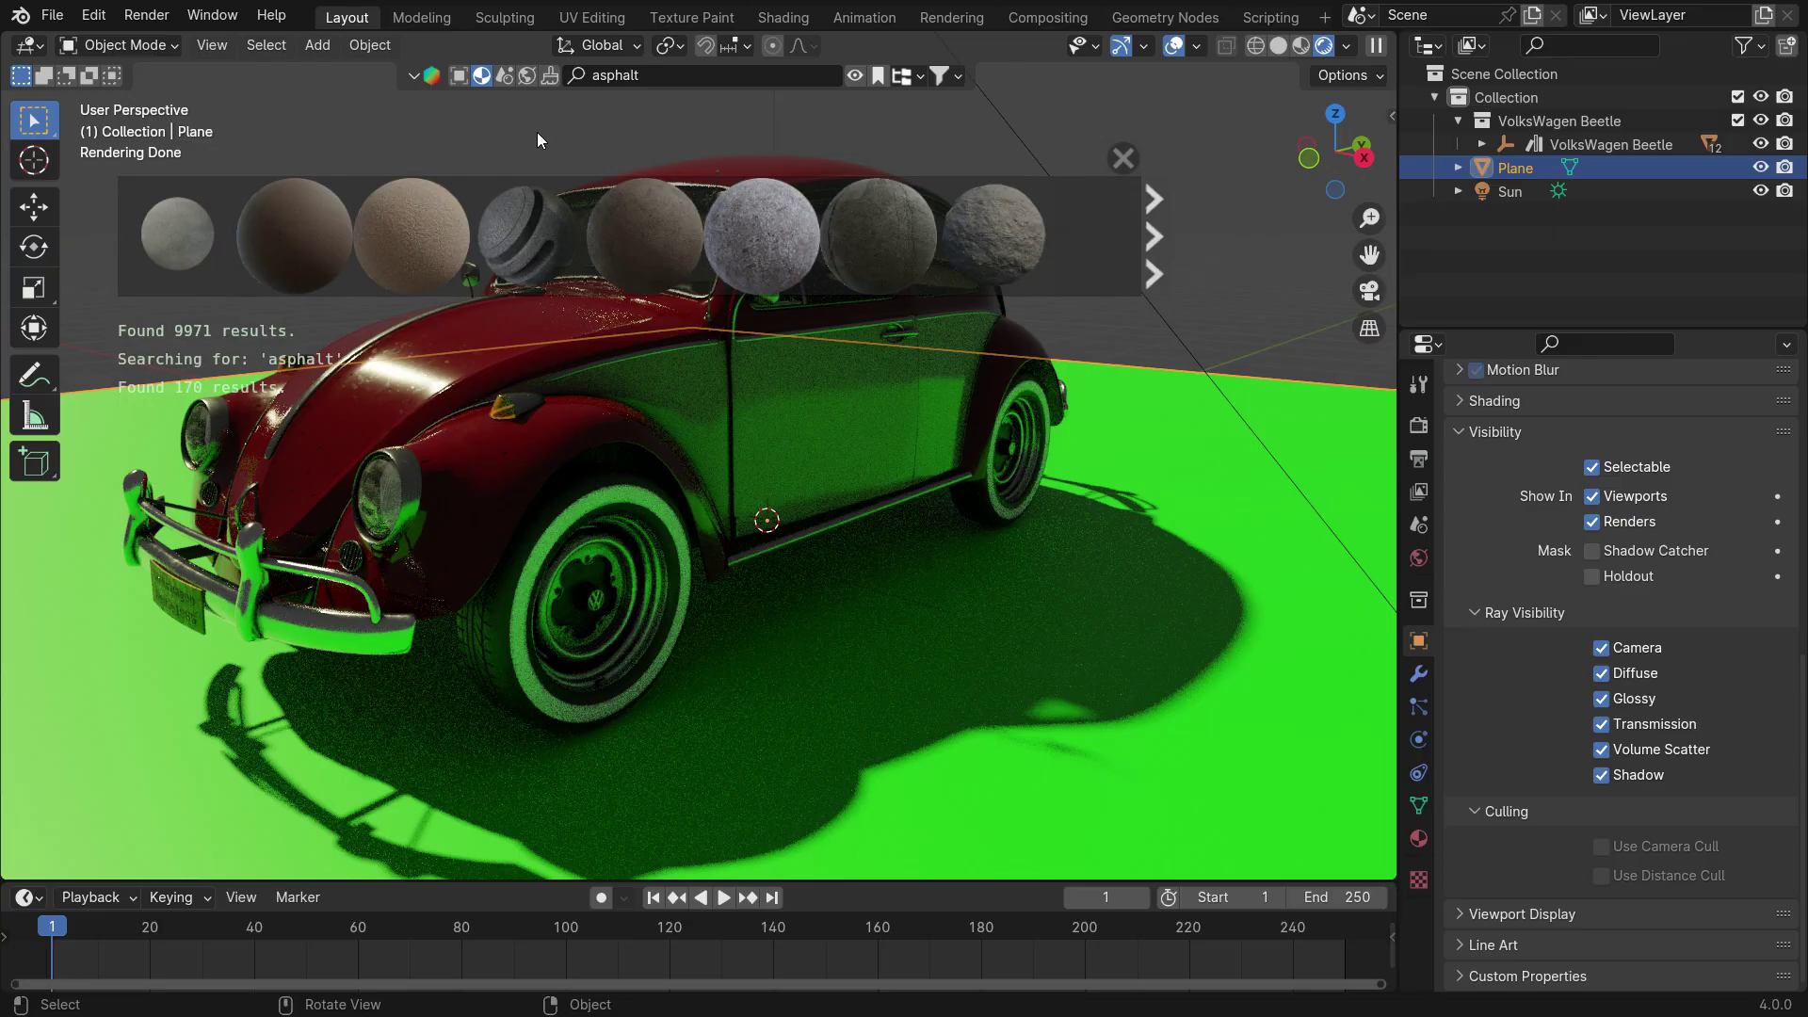
{"action": "mouse_move", "coordinate": [878, 240]}
{"action": "left_click_drag", "start_coordinate": [878, 240], "coordinate": [1168, 563]}
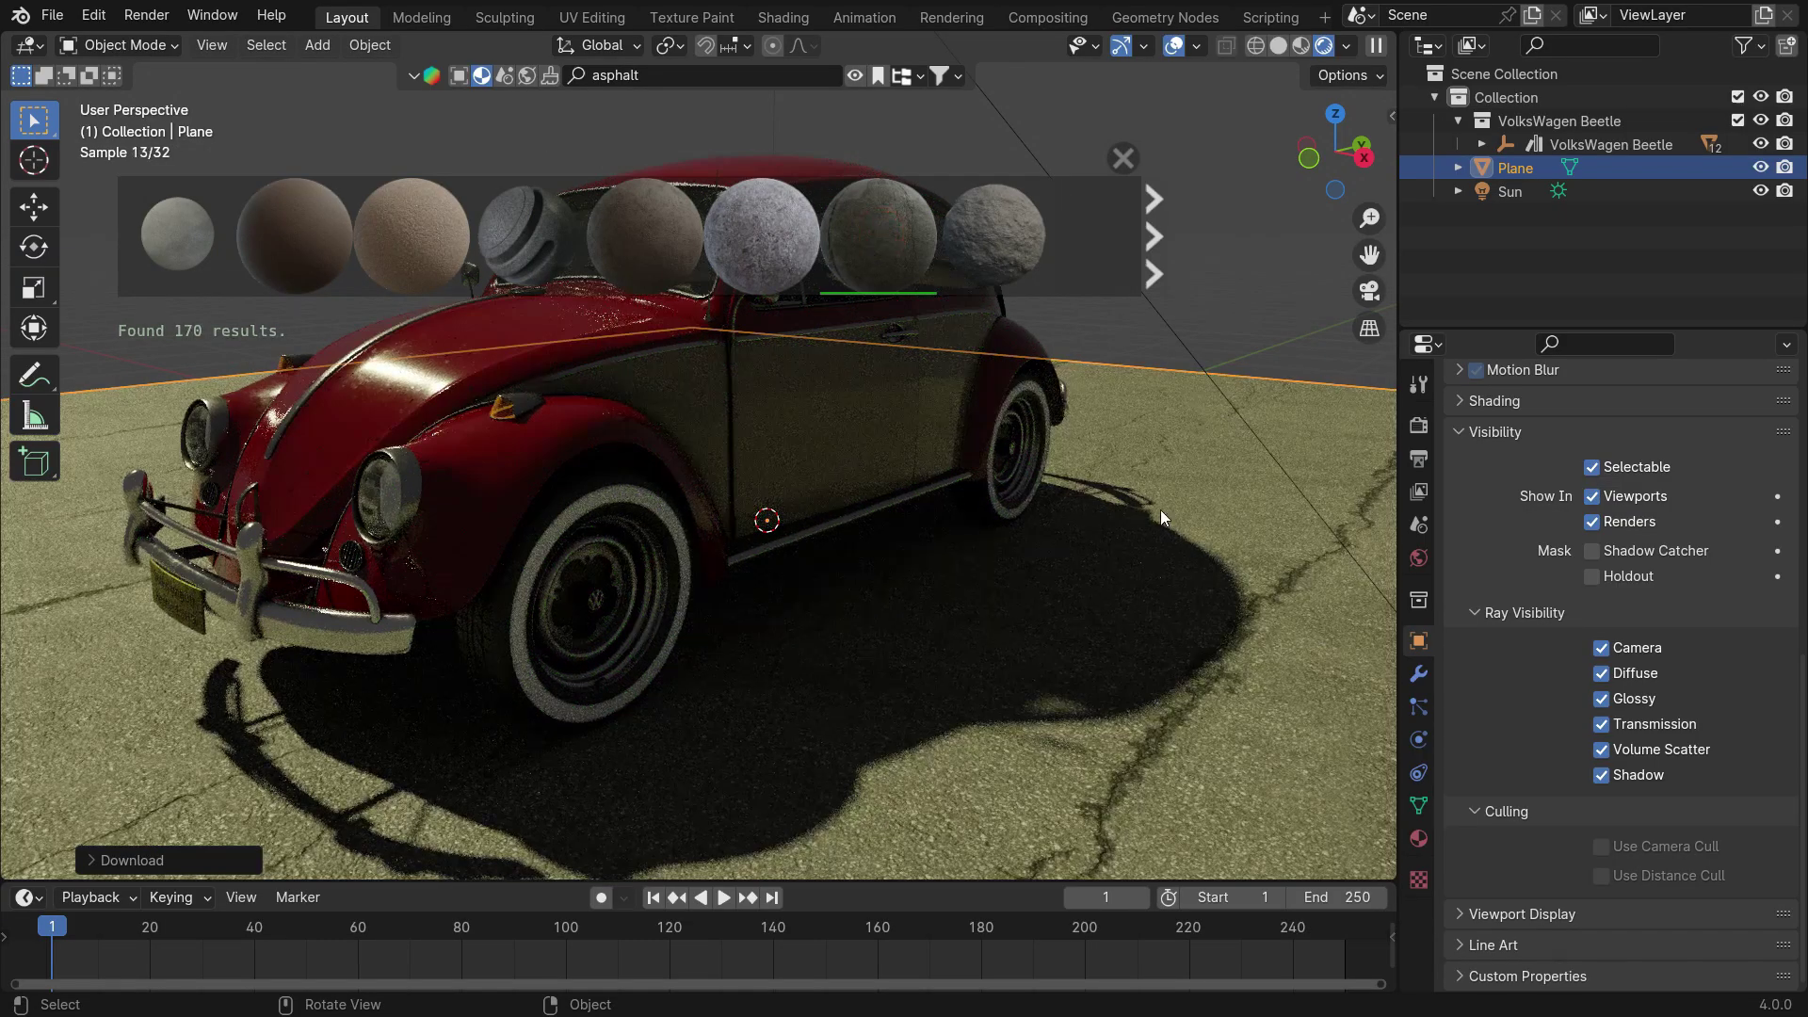
{"action": "left_click", "coordinate": [1123, 158]}
Make the asphalt ground plane a shadow catcher again.
{"action": "scroll", "coordinate": [1124, 492], "scroll_direction": "down", "scroll_amount": 5}
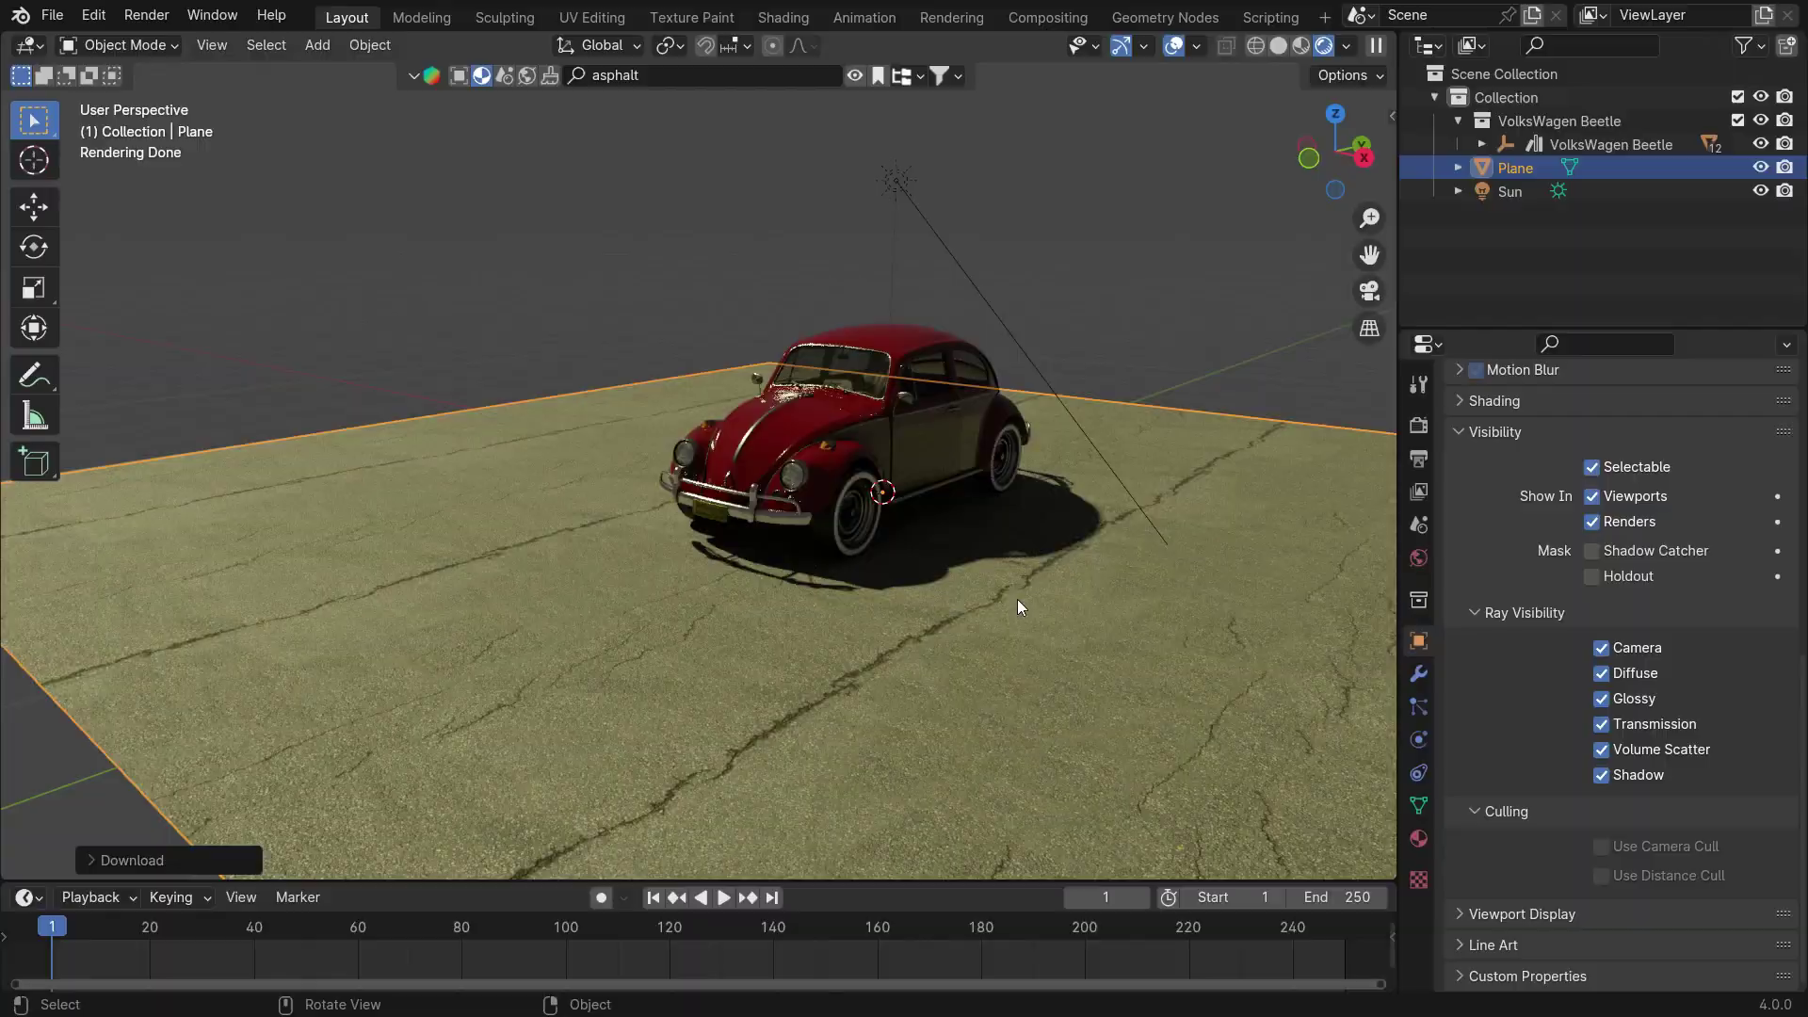
{"action": "scroll", "coordinate": [831, 501], "scroll_direction": "up", "scroll_amount": 5}
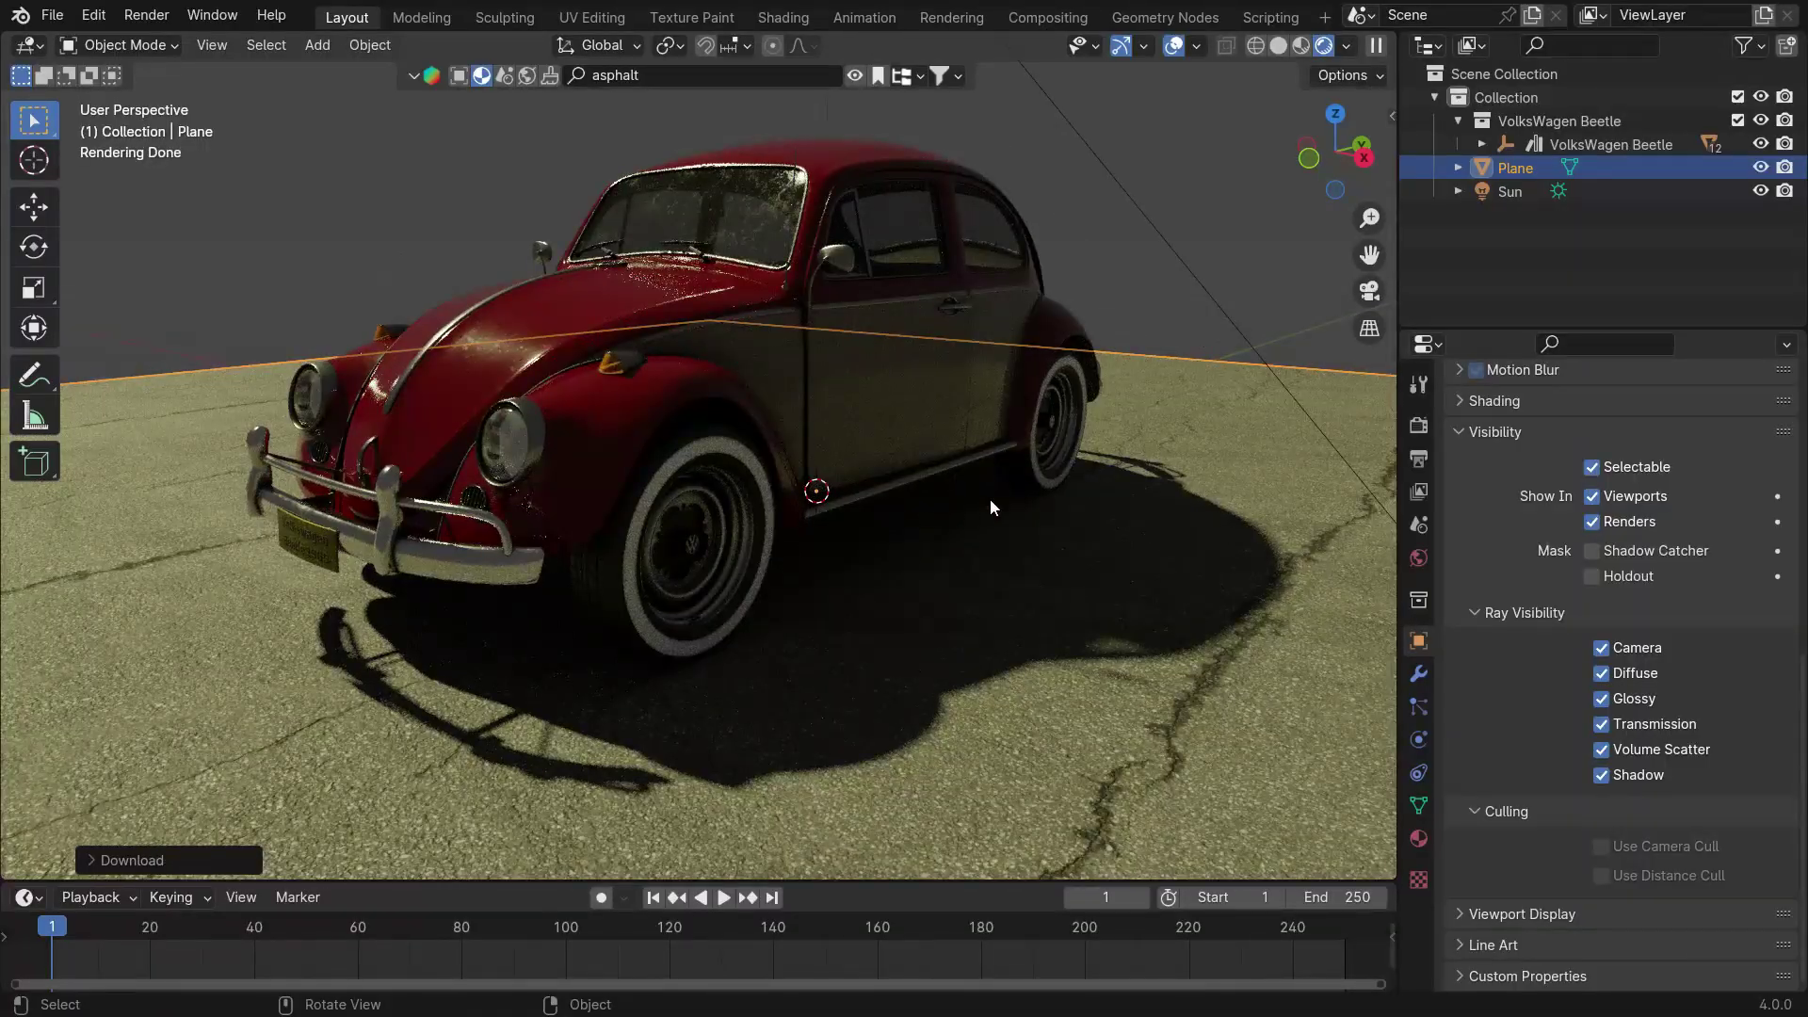
{"action": "left_click", "coordinate": [1591, 550]}
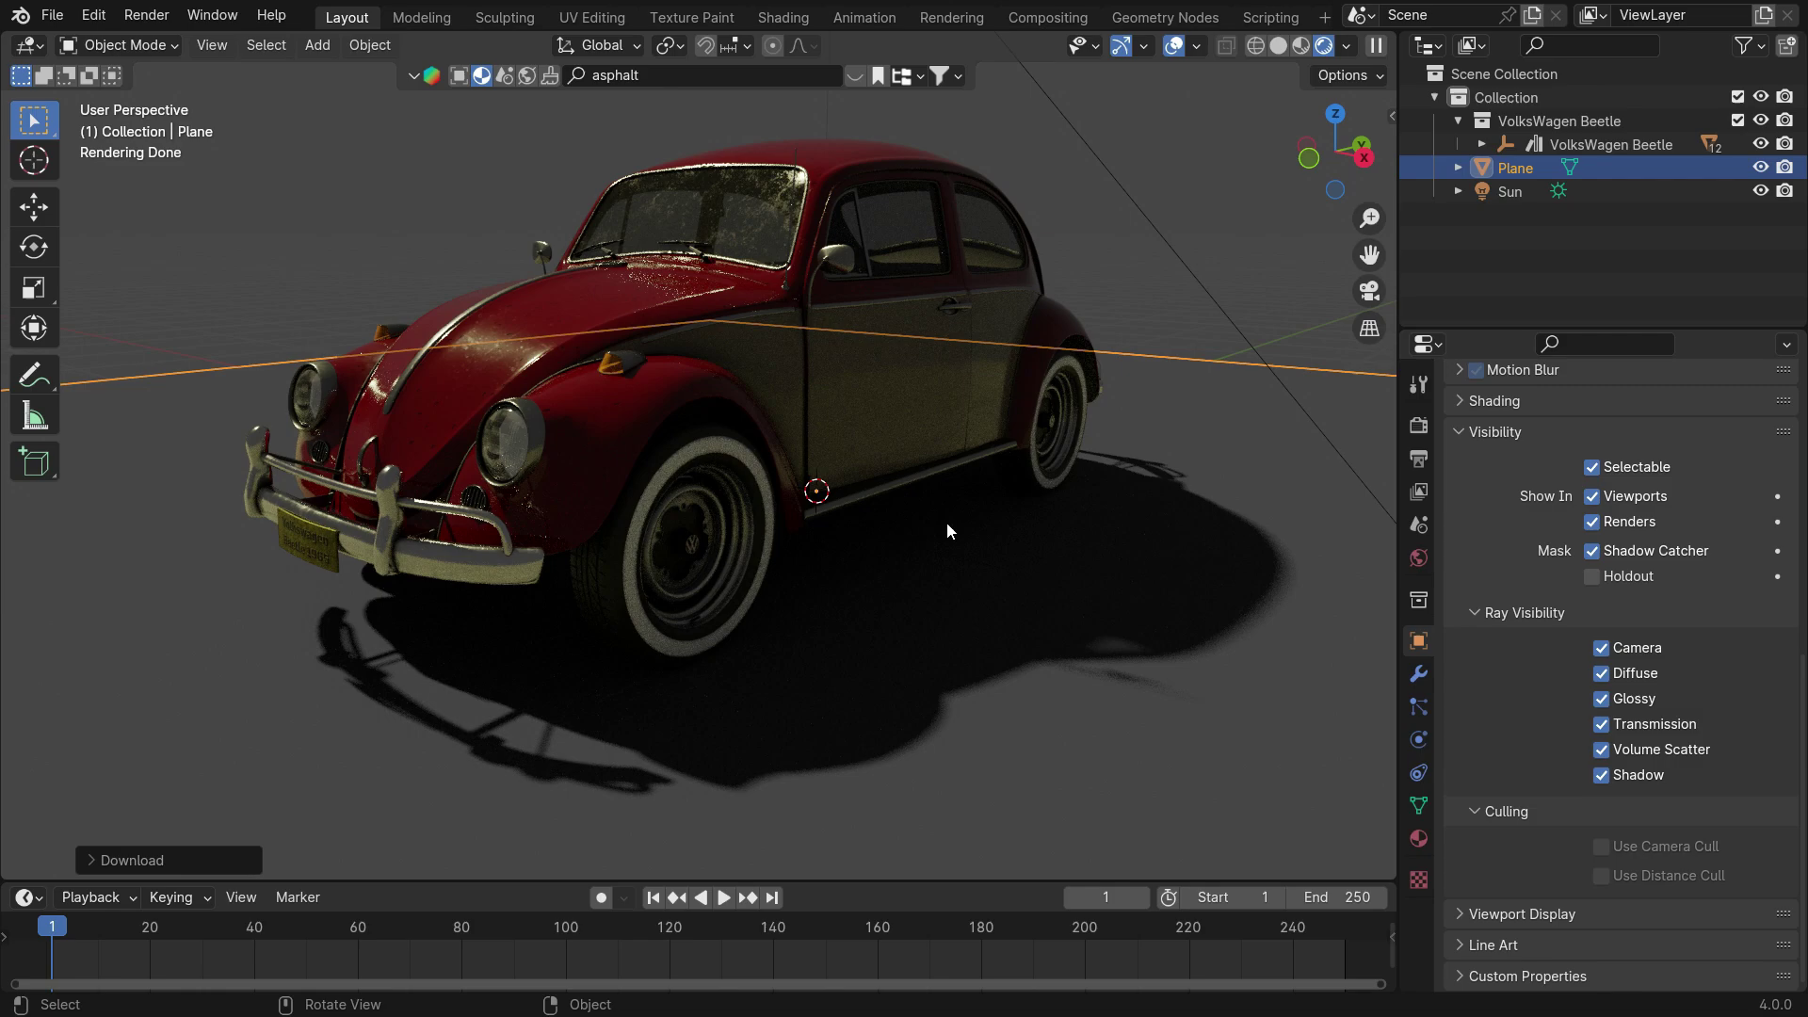
{"action": "middle_click_drag", "start_coordinate": [776, 604], "coordinate": [952, 546]}
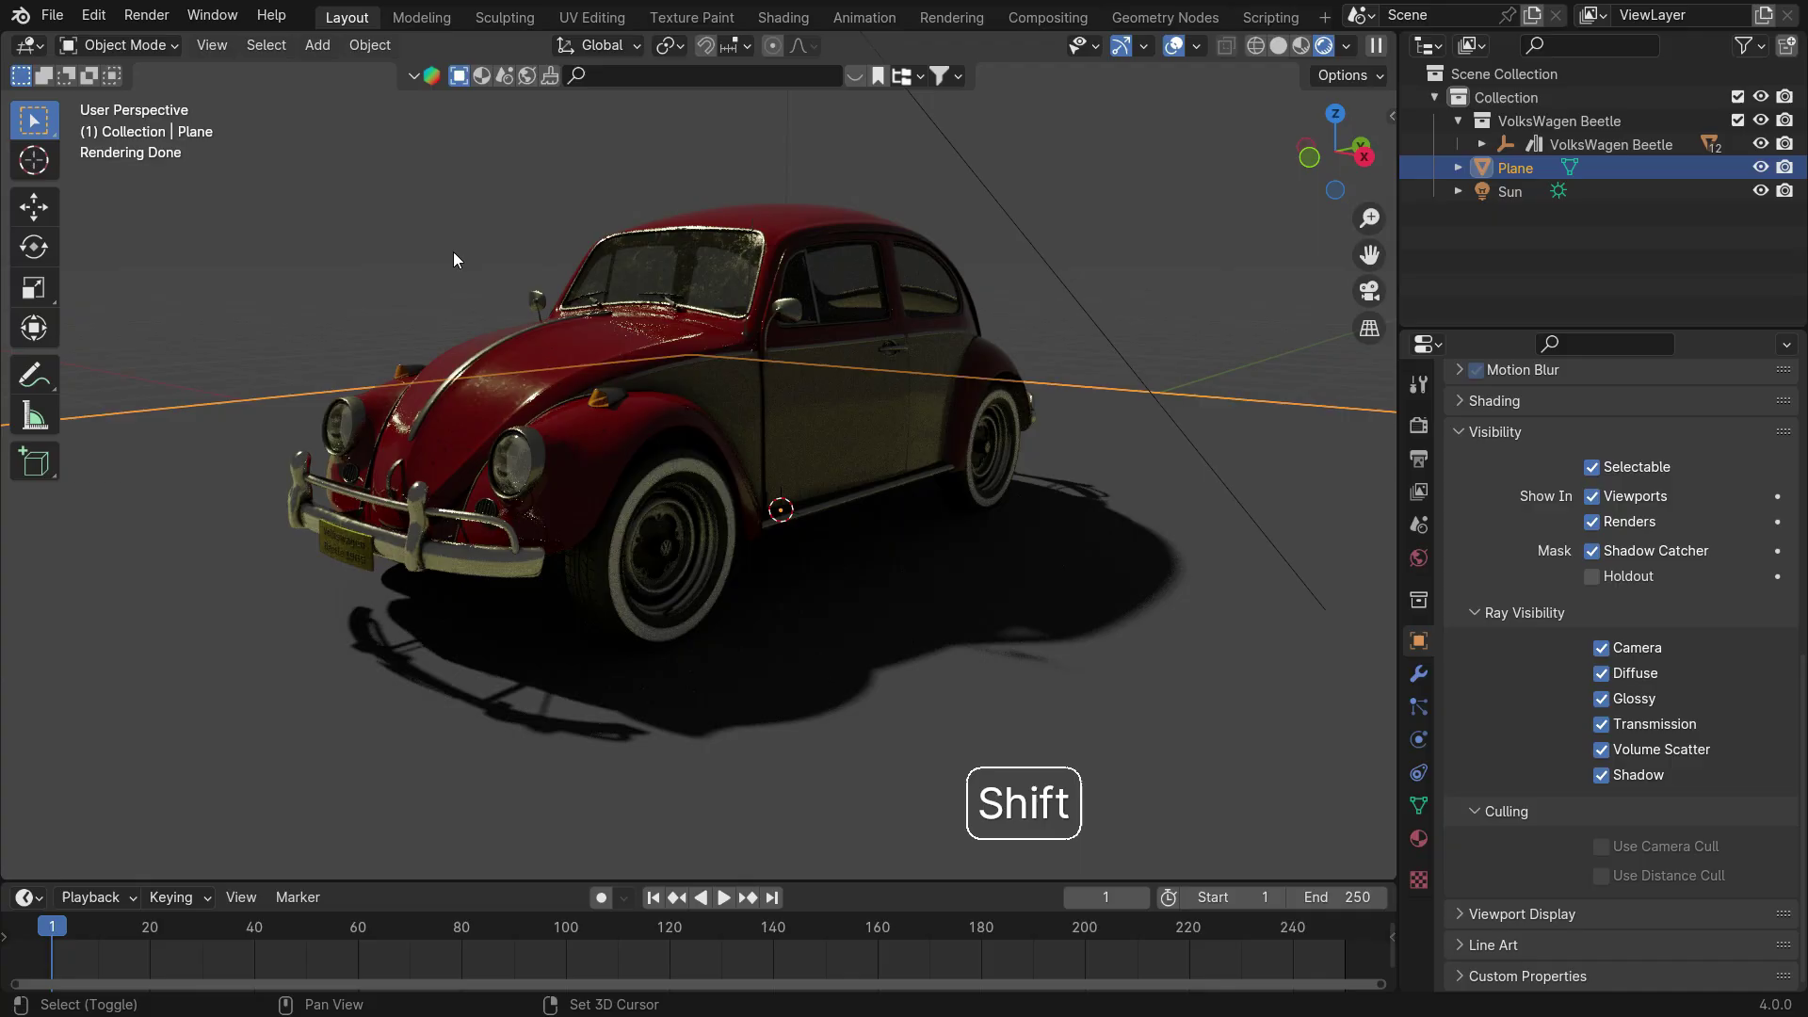
Add a camera and align it to a front view of the car.
{"action": "key", "text": "shift+a"}
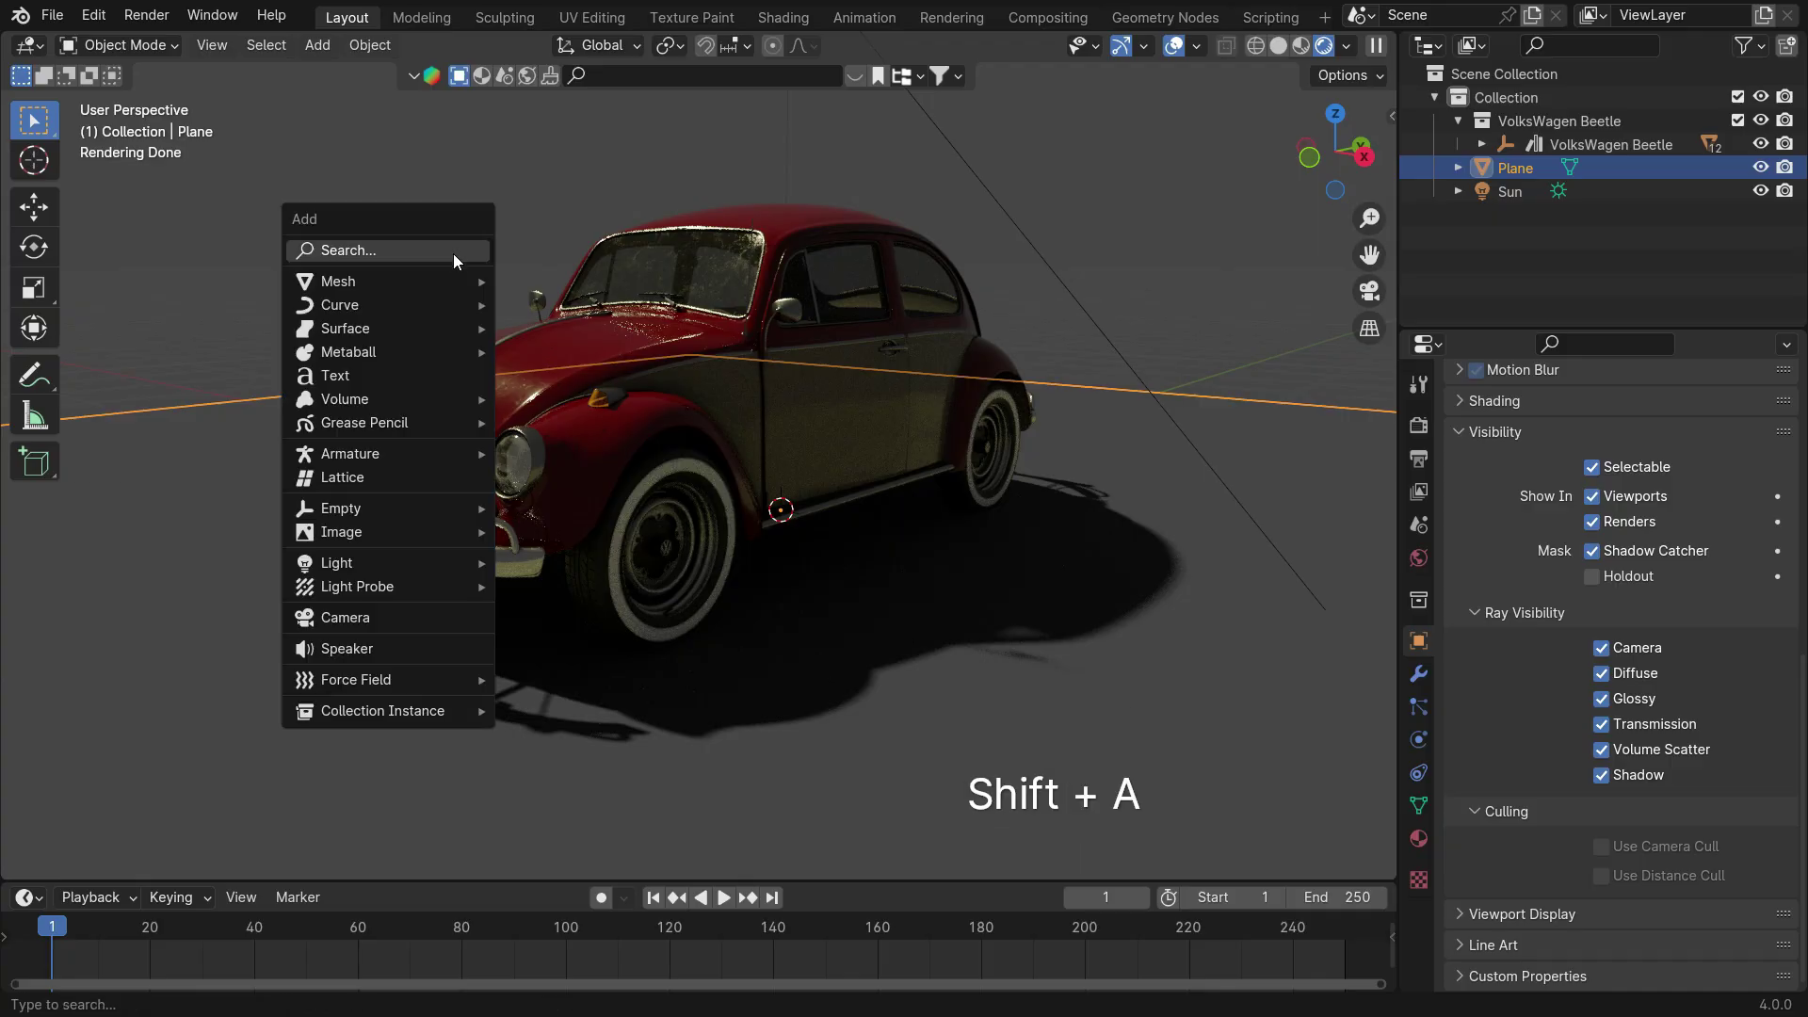
{"action": "left_click", "coordinate": [422, 612]}
{"action": "mouse_move", "coordinate": [827, 618]}
{"action": "middle_mouse_down"}
{"action": "mouse_move", "coordinate": [860, 642]}
{"action": "mouse_move", "coordinate": [805, 623]}
{"action": "middle_mouse_up"}
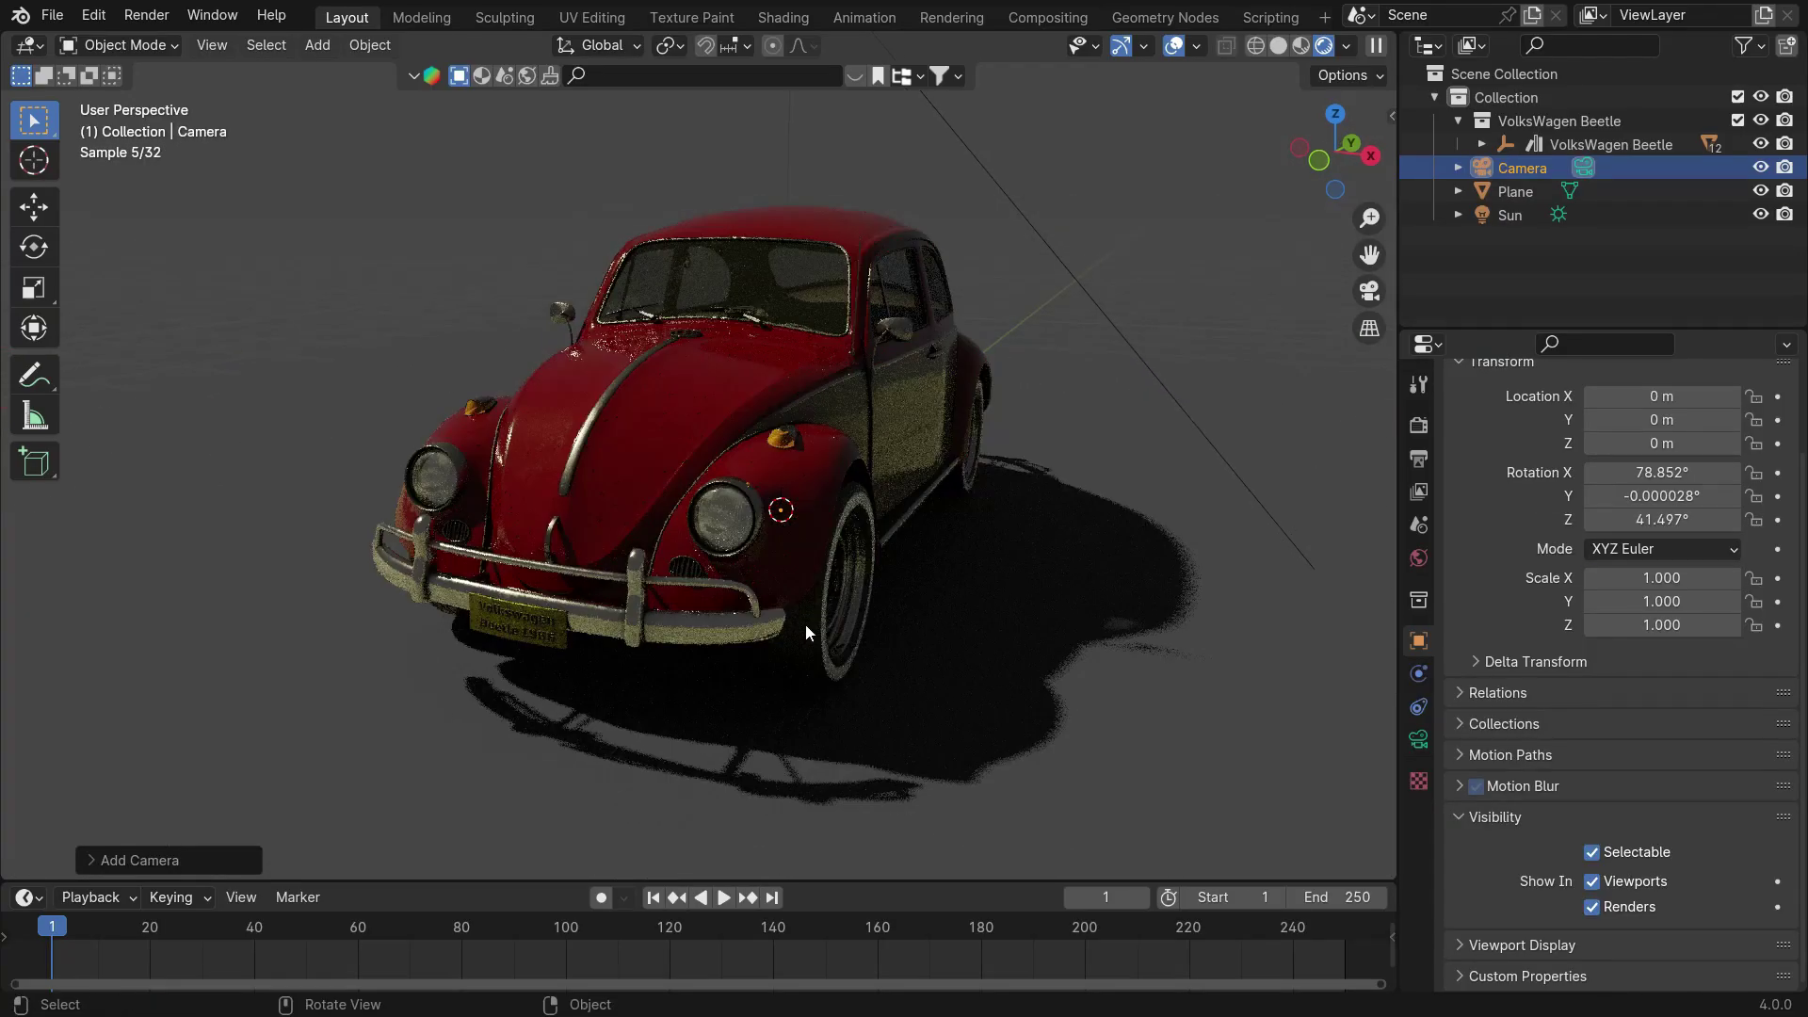
{"action": "scroll", "coordinate": [855, 653], "scroll_direction": "down", "scroll_amount": 4}
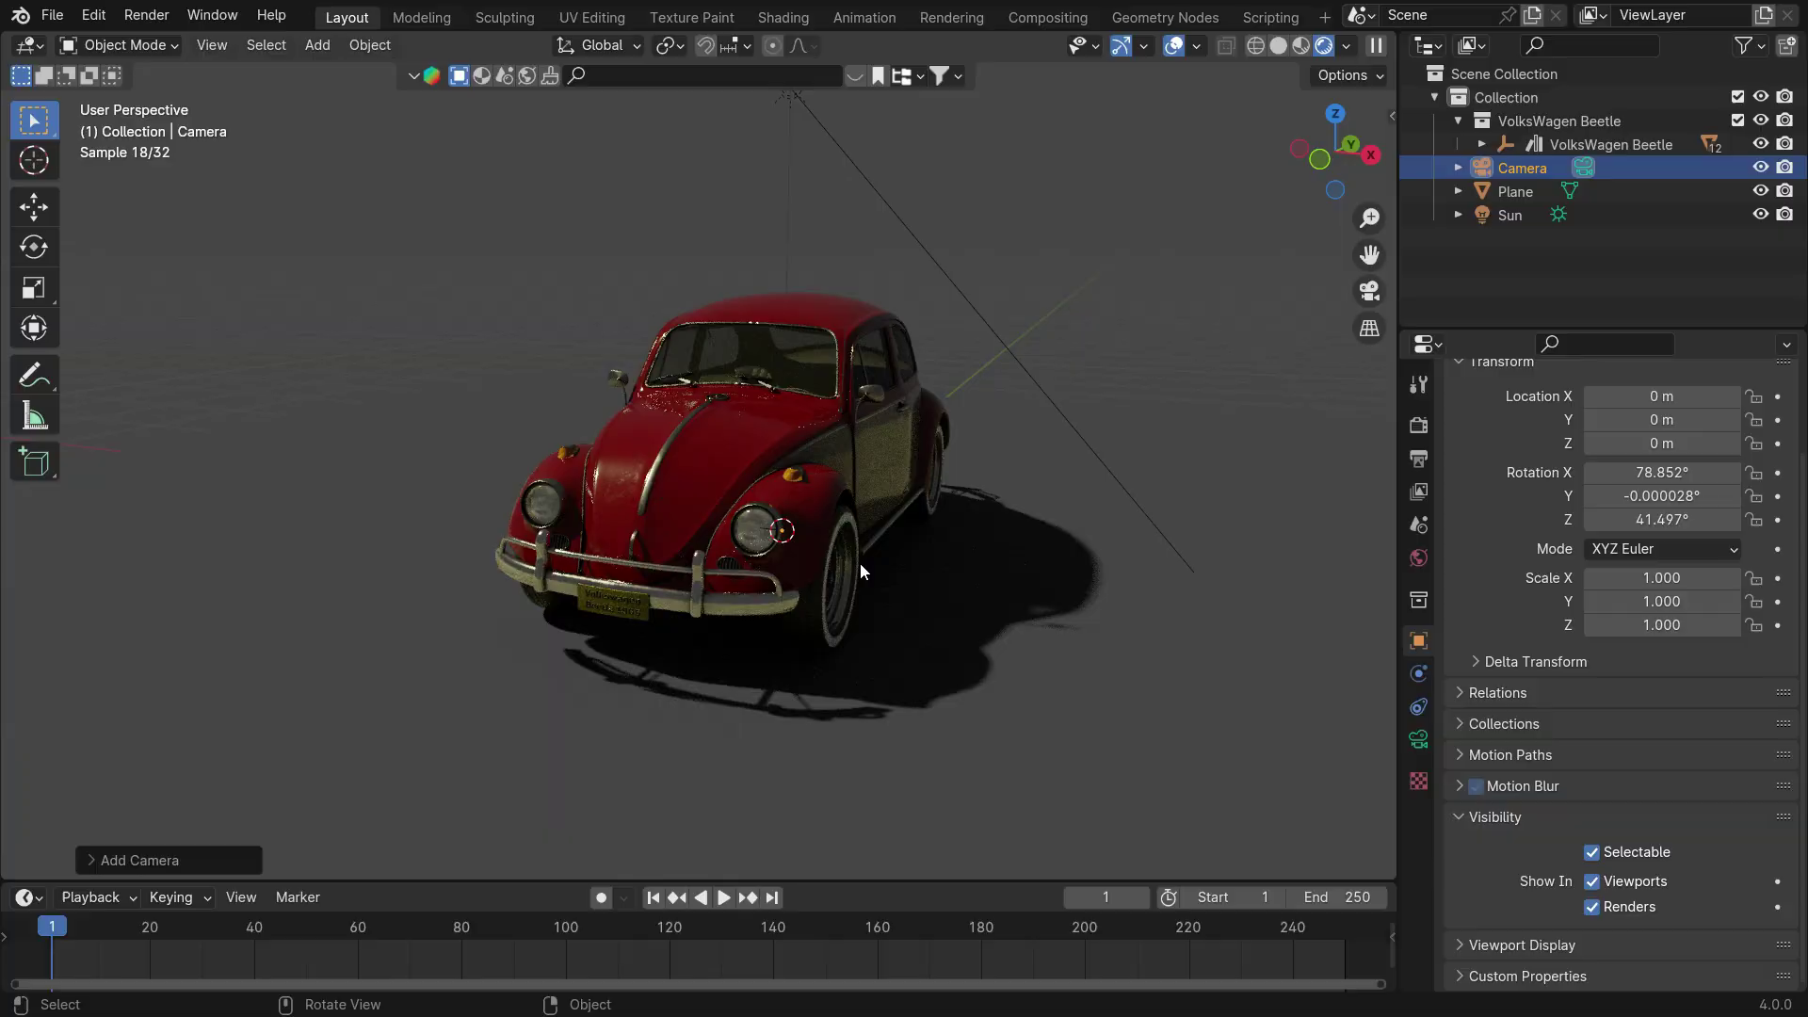
{"action": "key", "text": "ctrl+alt+KP_0"}
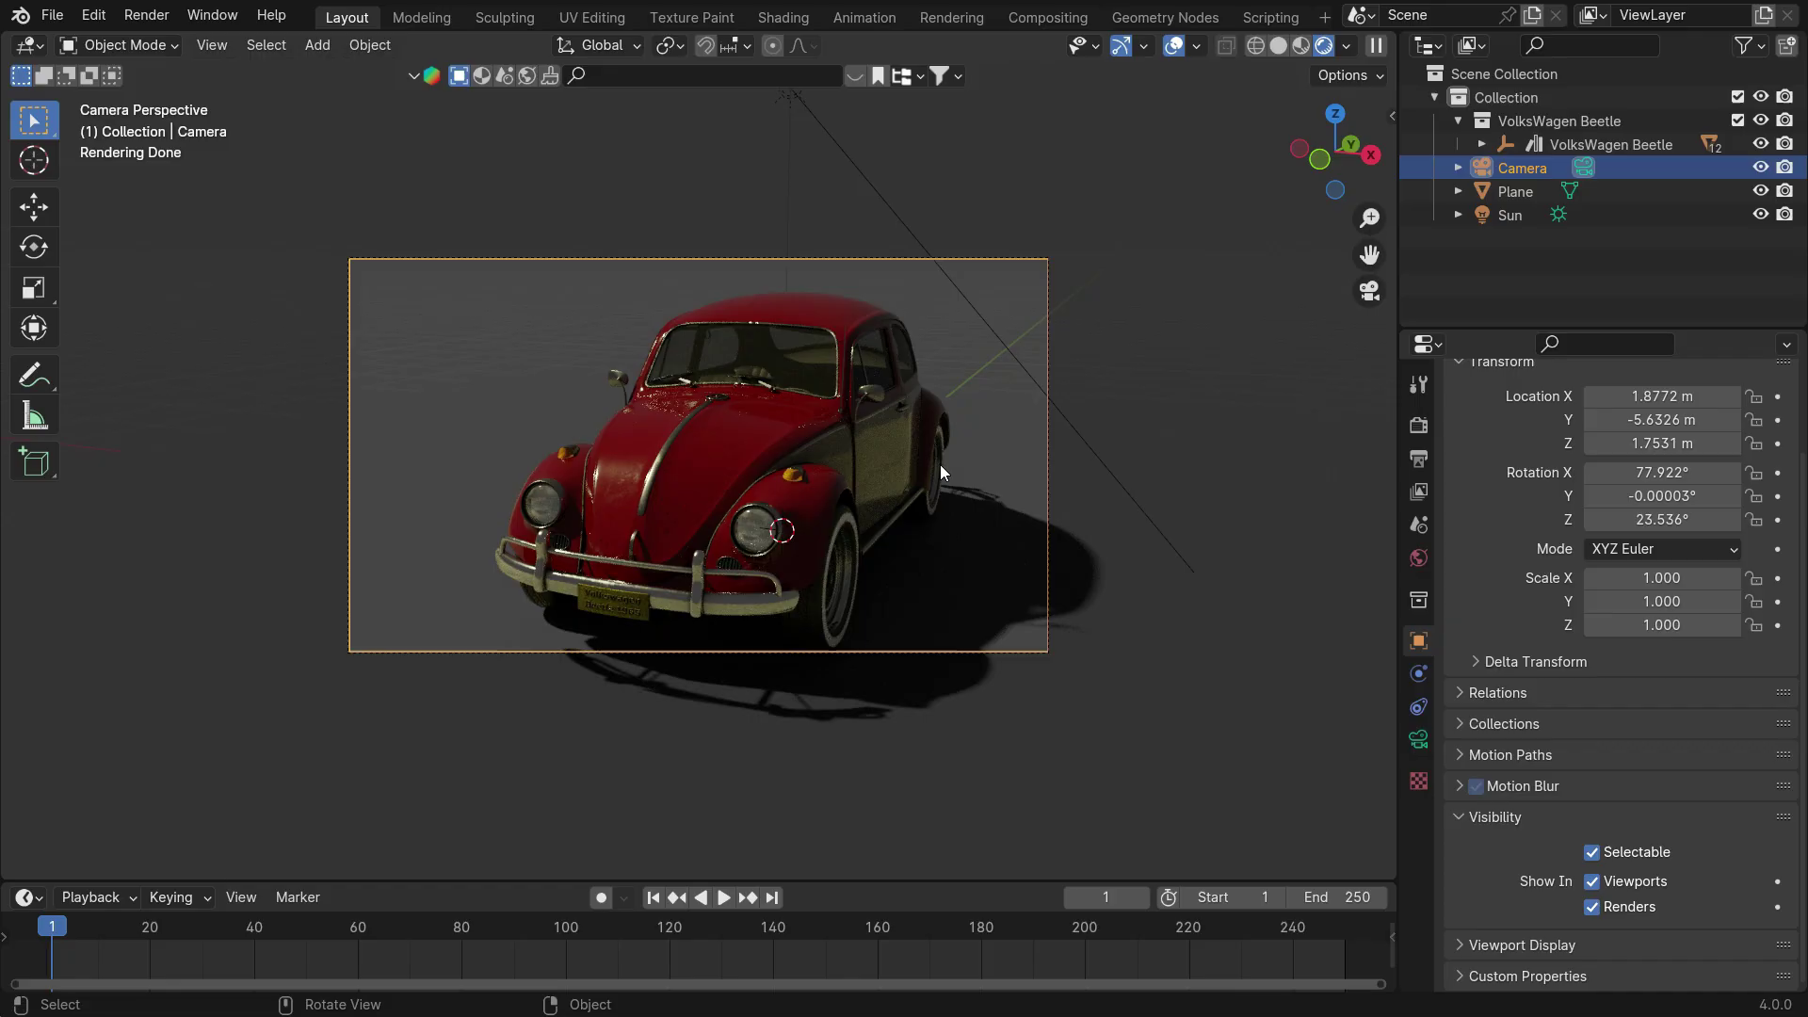
Pull the camera back along its local Z so the car and shadow fit in frame.
{"action": "key", "text": "g"}
{"action": "key", "text": "z"}
{"action": "key", "text": "z"}
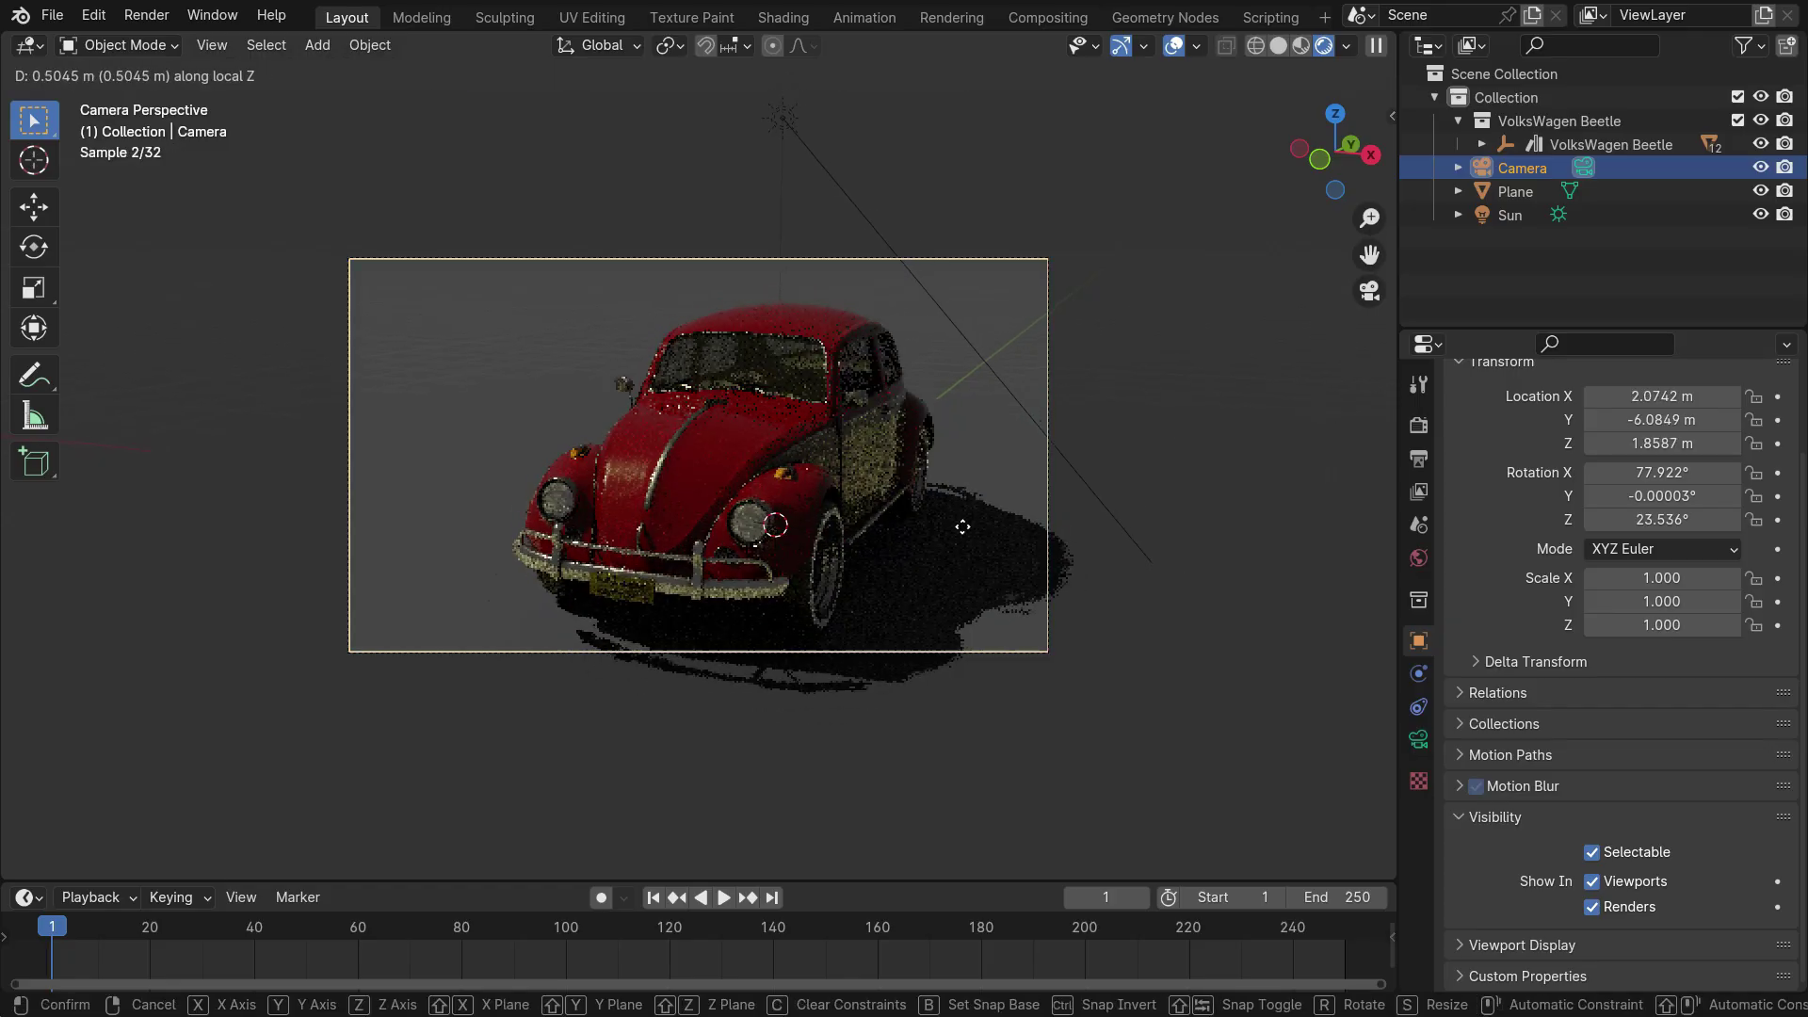
{"action": "left_click", "coordinate": [979, 563]}
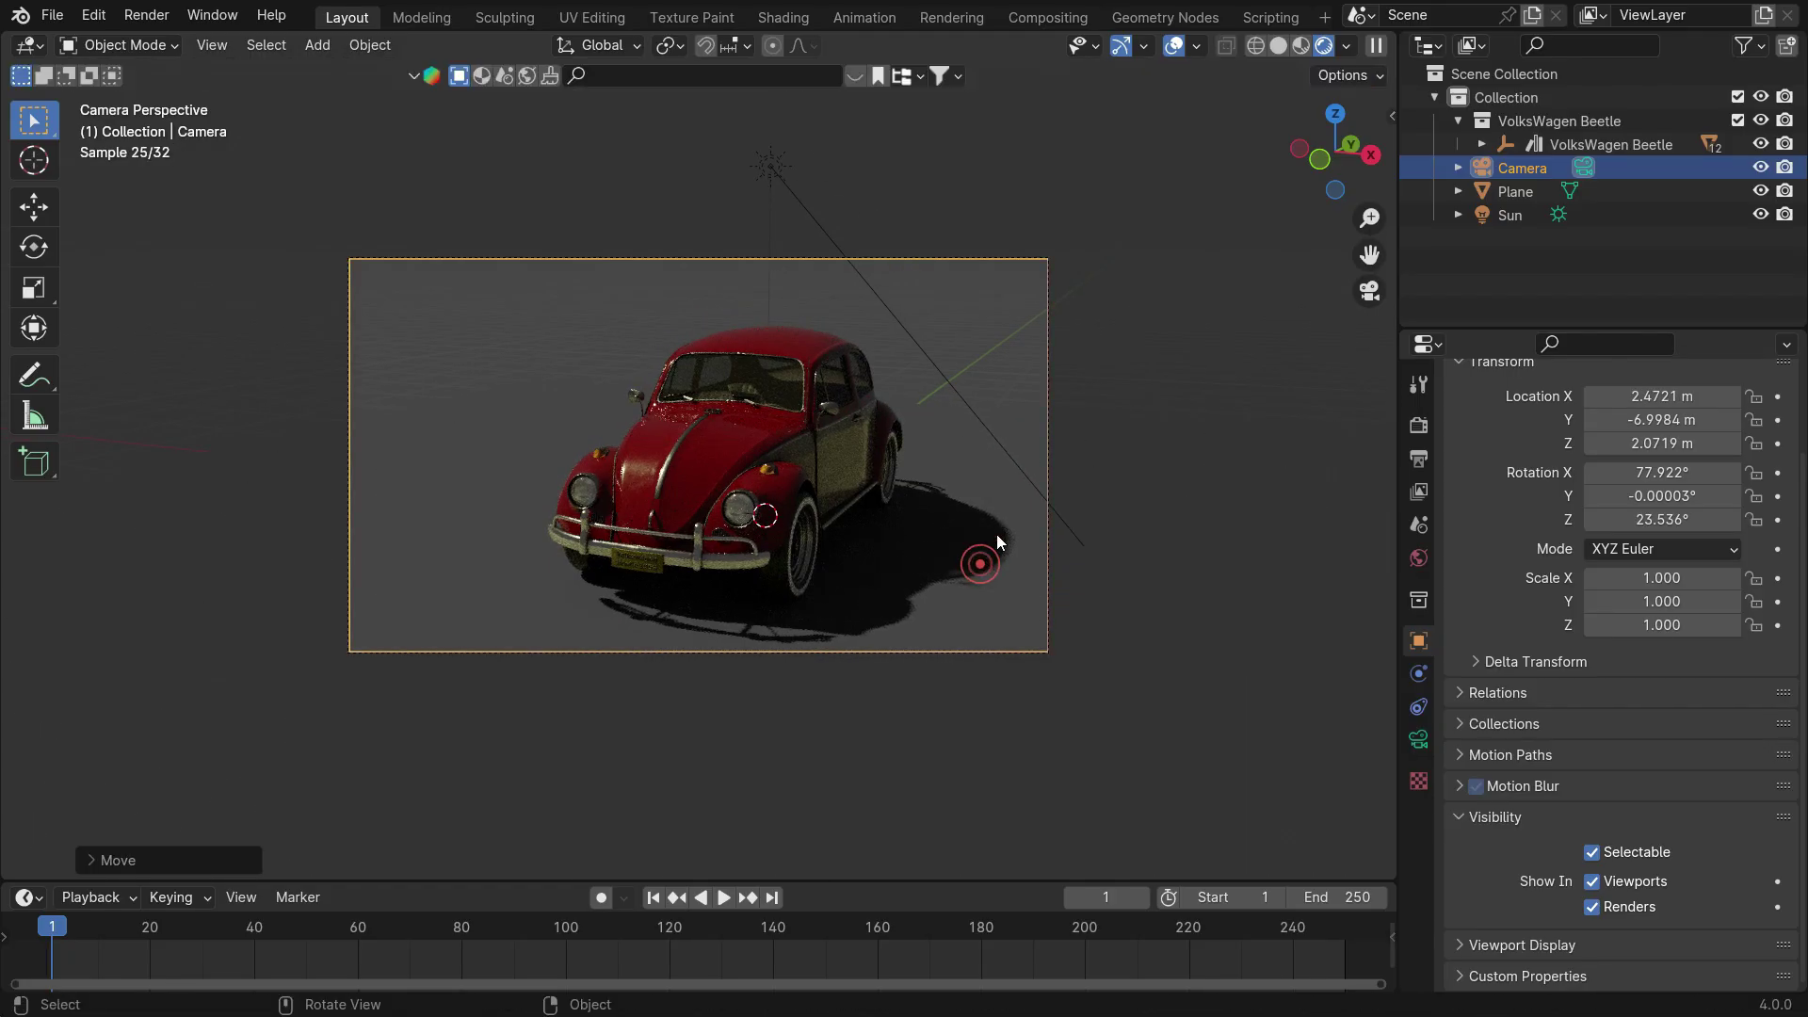
{"action": "key", "text": "g"}
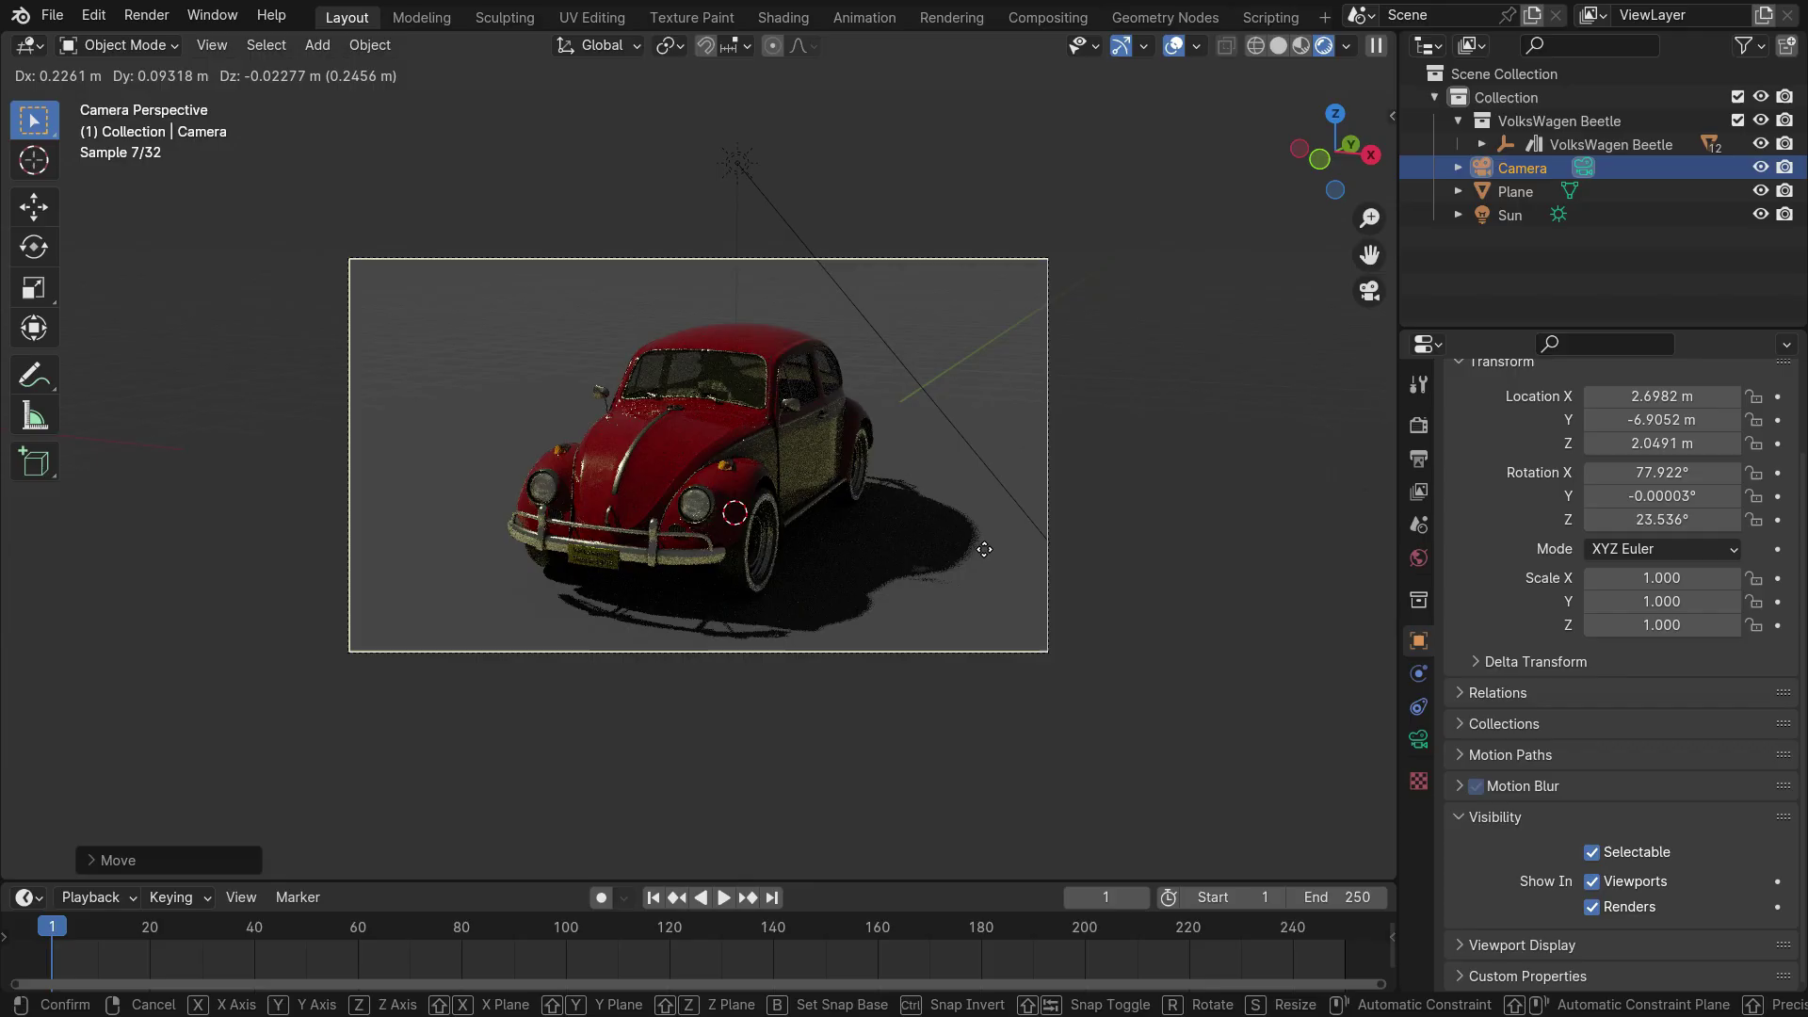
{"action": "left_click", "coordinate": [993, 534]}
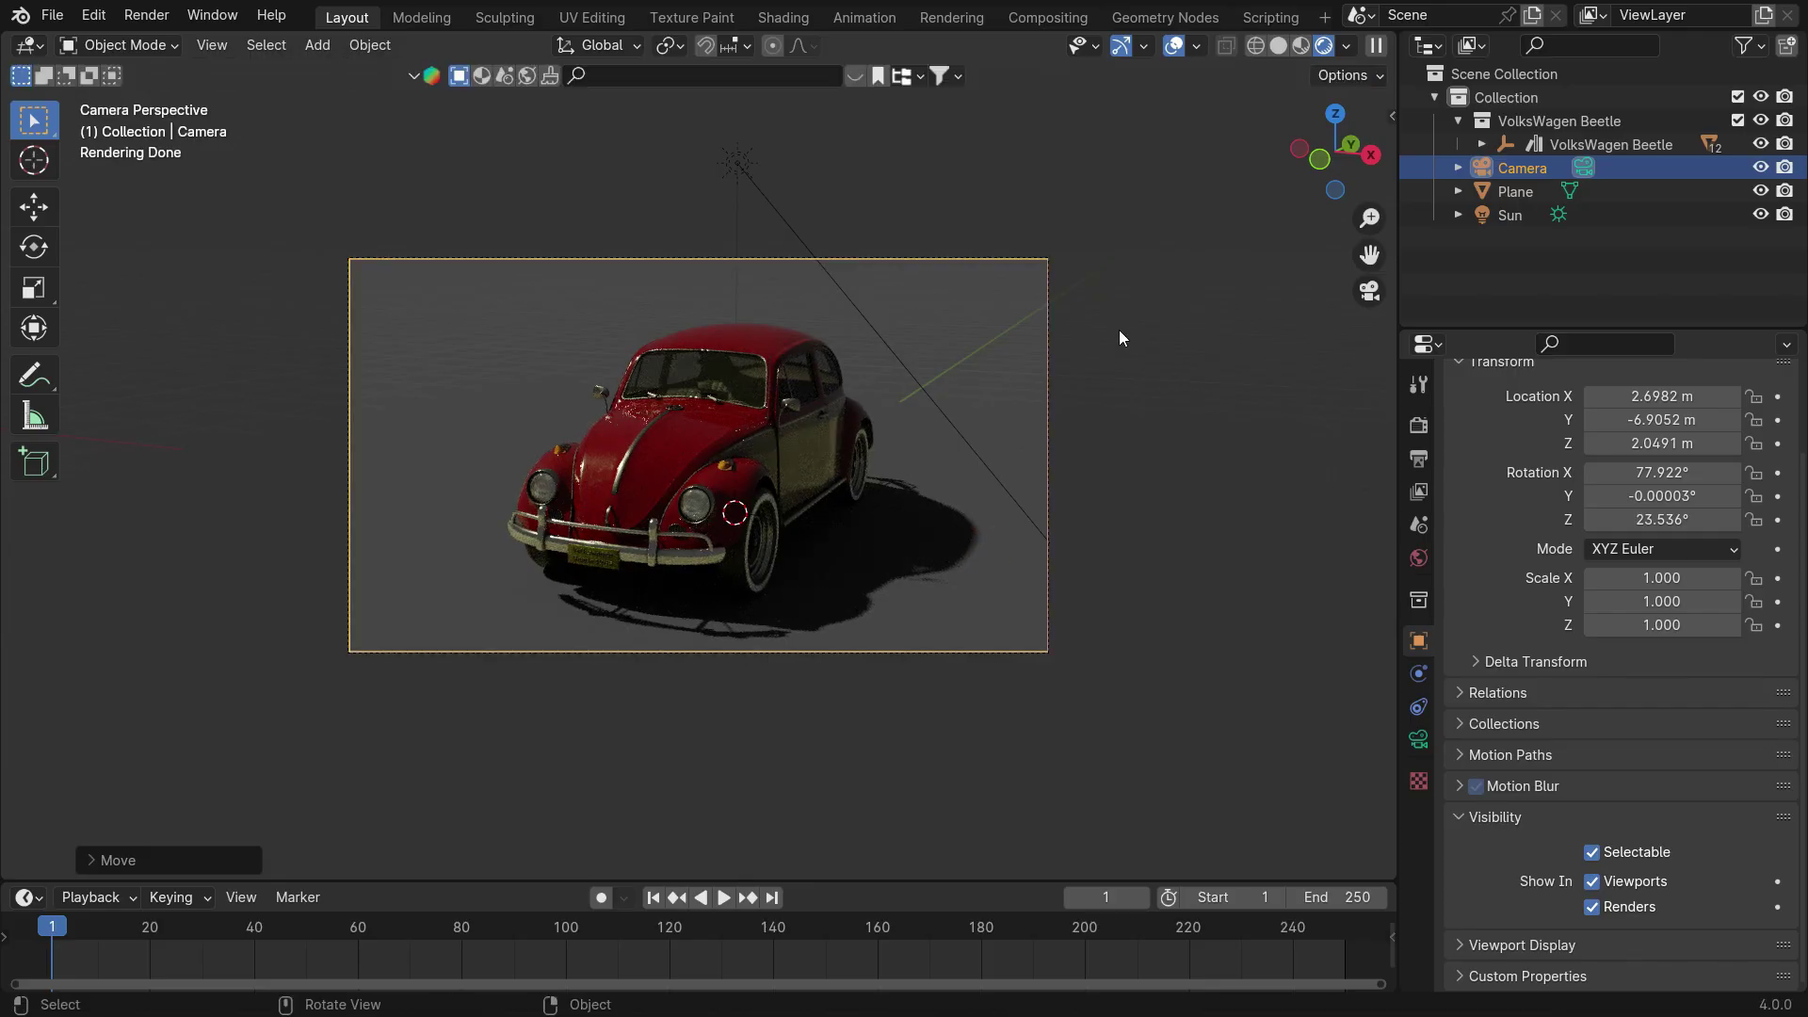
{"action": "key", "text": "F12"}
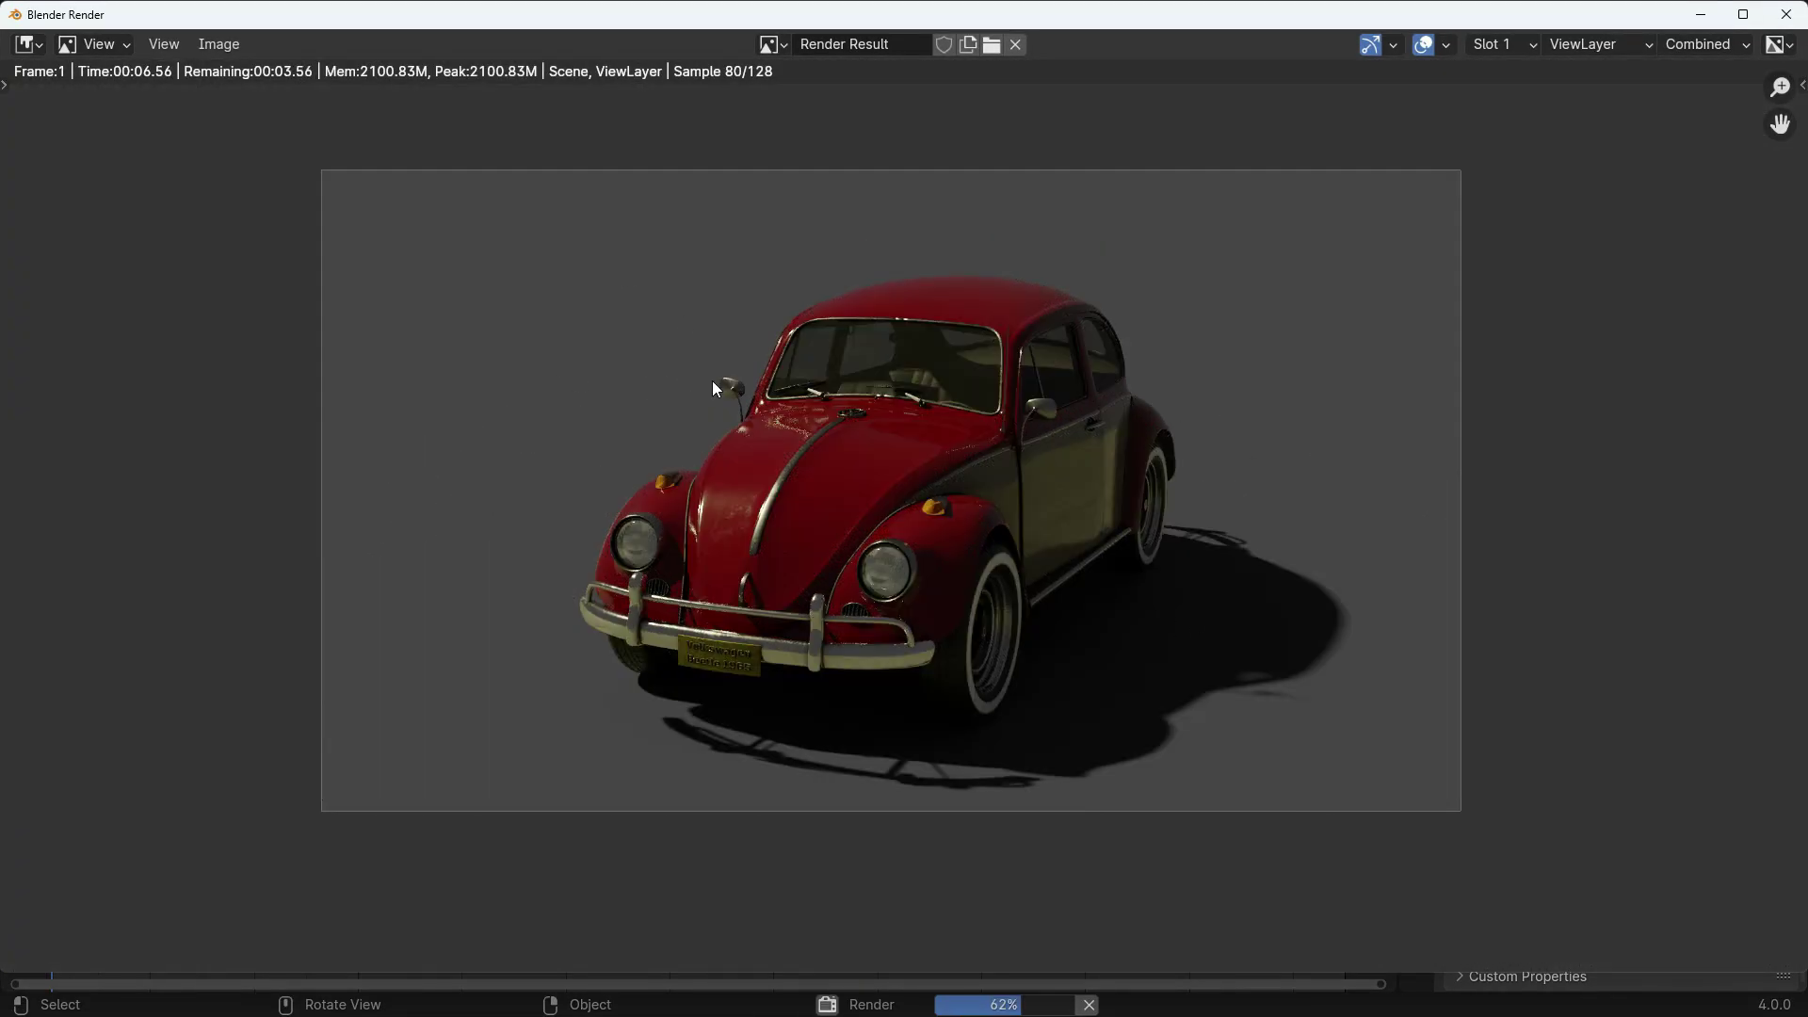
{"action": "middle_click_drag", "start_coordinate": [859, 469], "coordinate": [856, 528]}
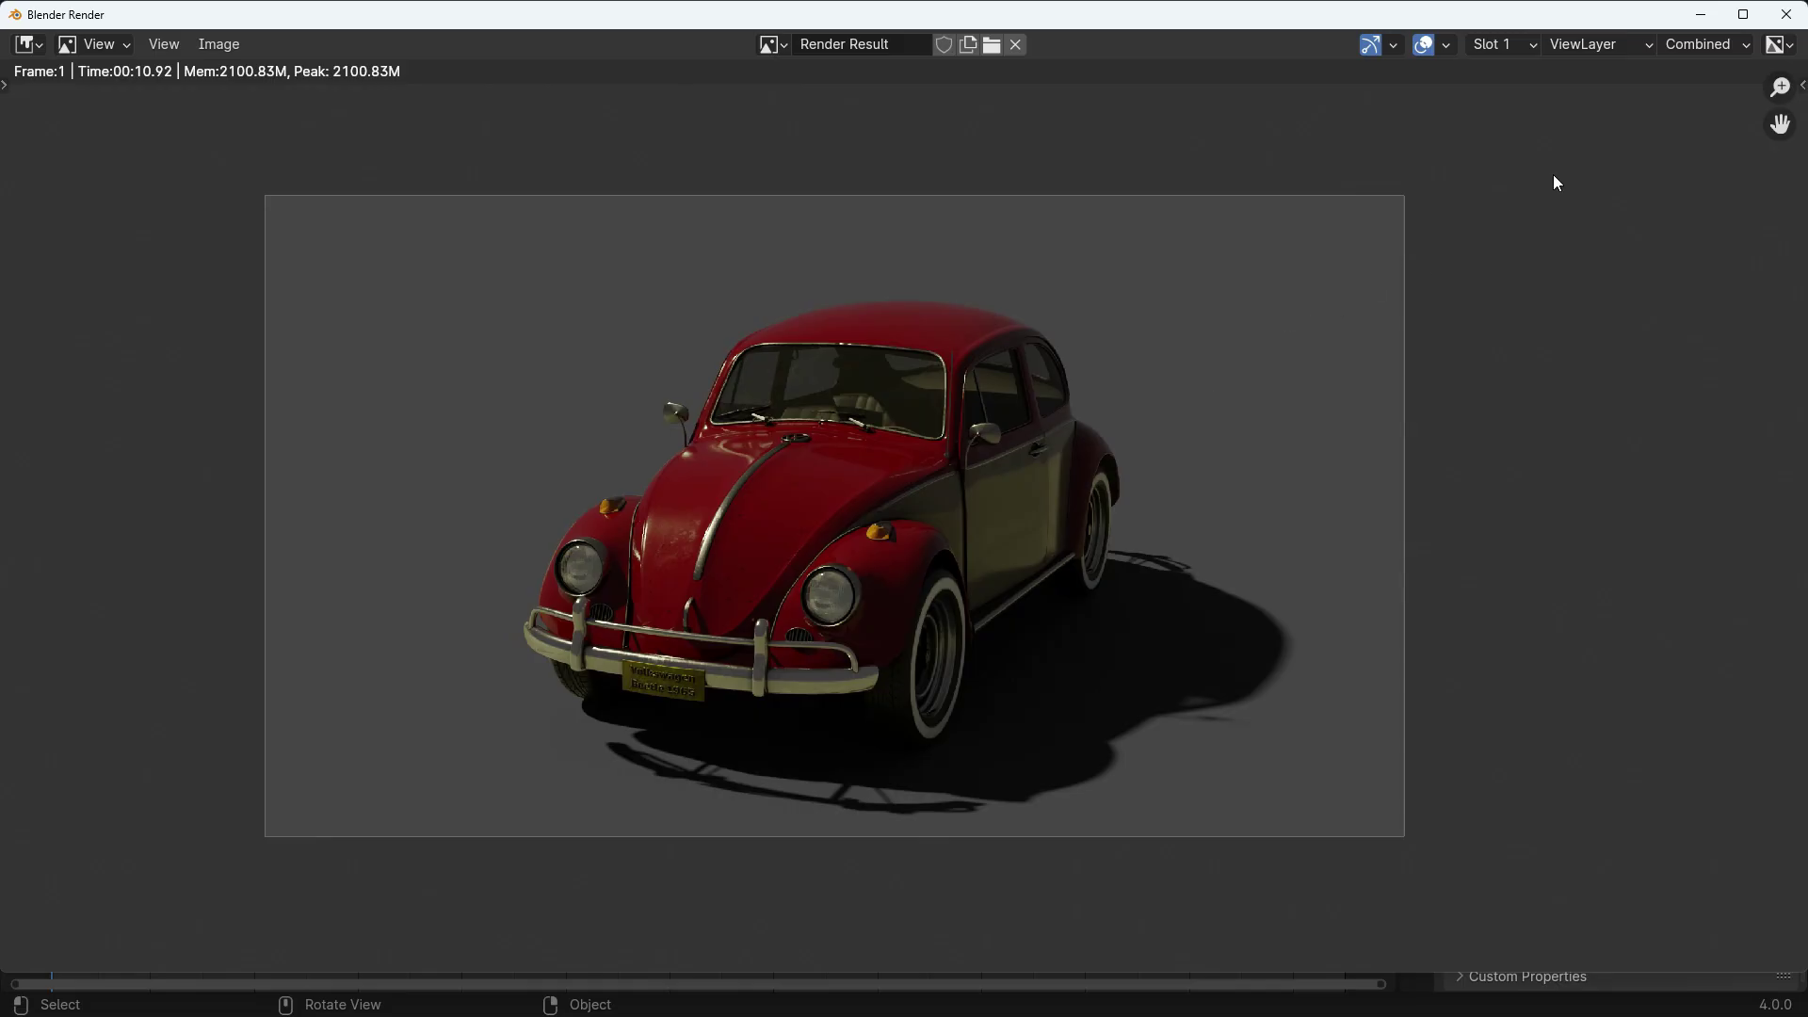
Enable Film Transparent in render settings, re-render with F12, and close the result.
{"action": "left_click", "coordinate": [1787, 14]}
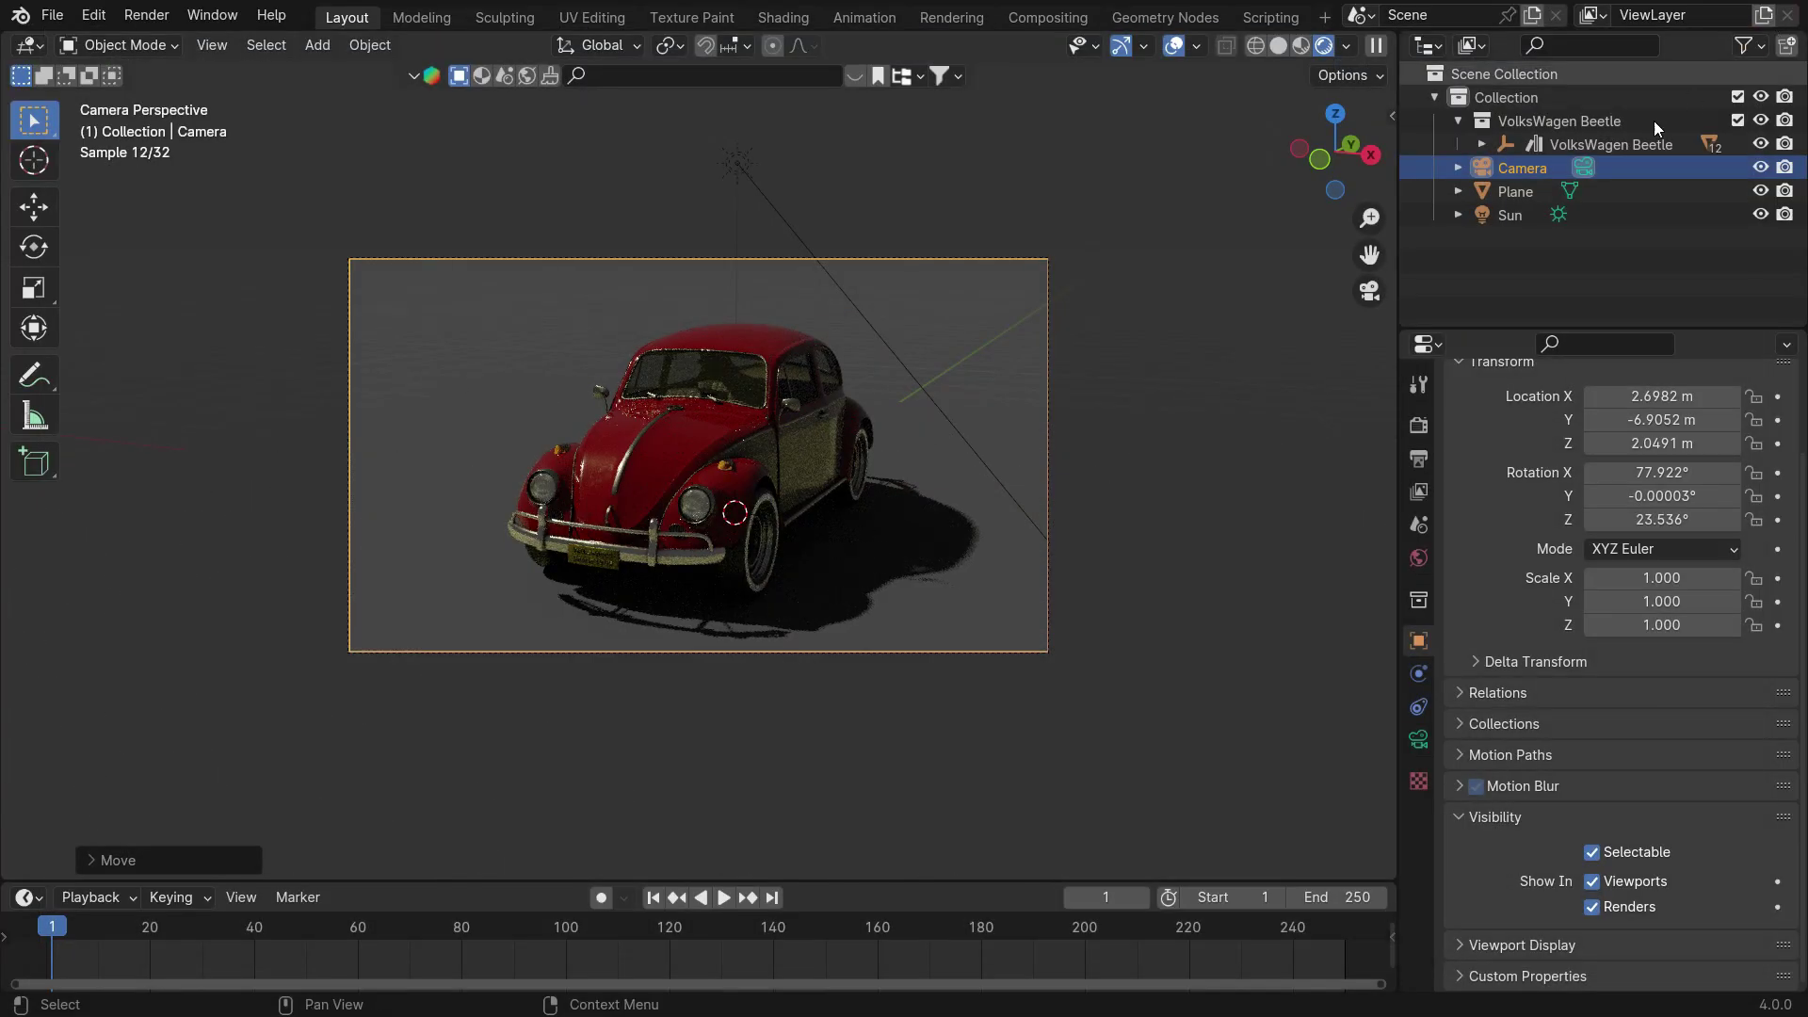
{"action": "scroll", "coordinate": [777, 496], "scroll_direction": "up", "scroll_amount": 2}
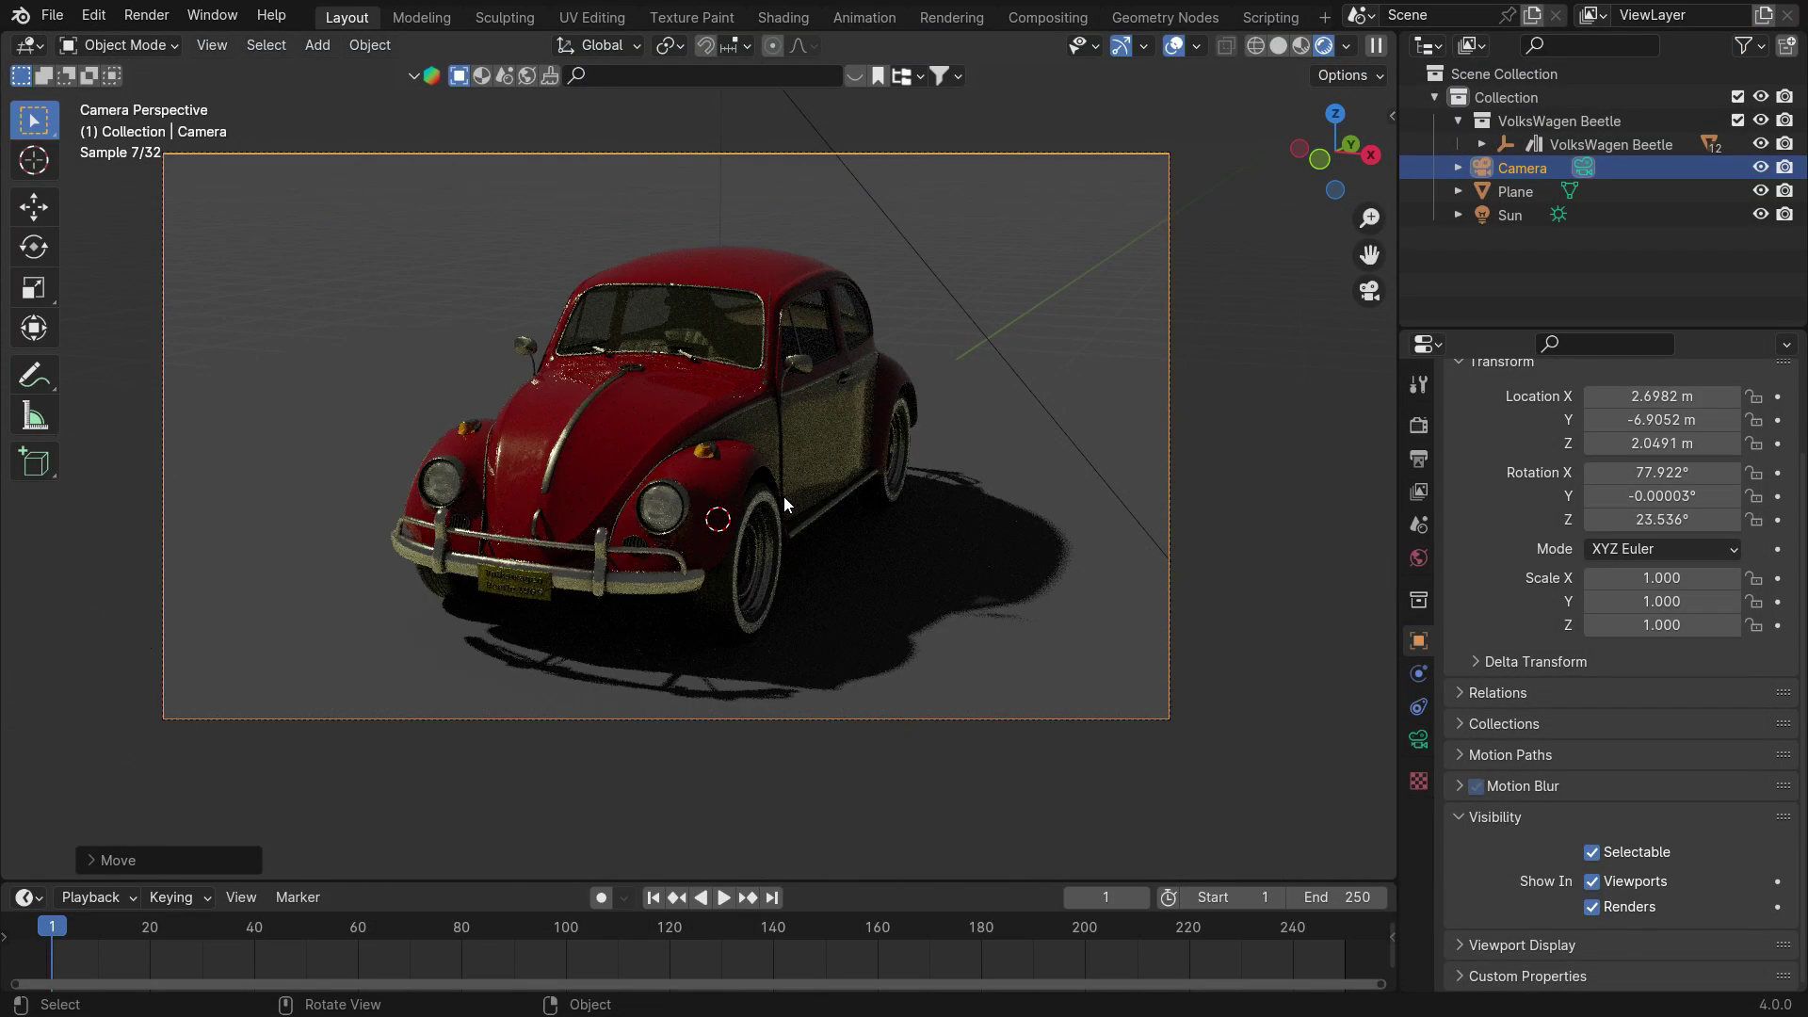
{"action": "left_click", "coordinate": [1417, 425]}
{"action": "scroll", "coordinate": [1504, 565], "scroll_direction": "down", "scroll_amount": 4}
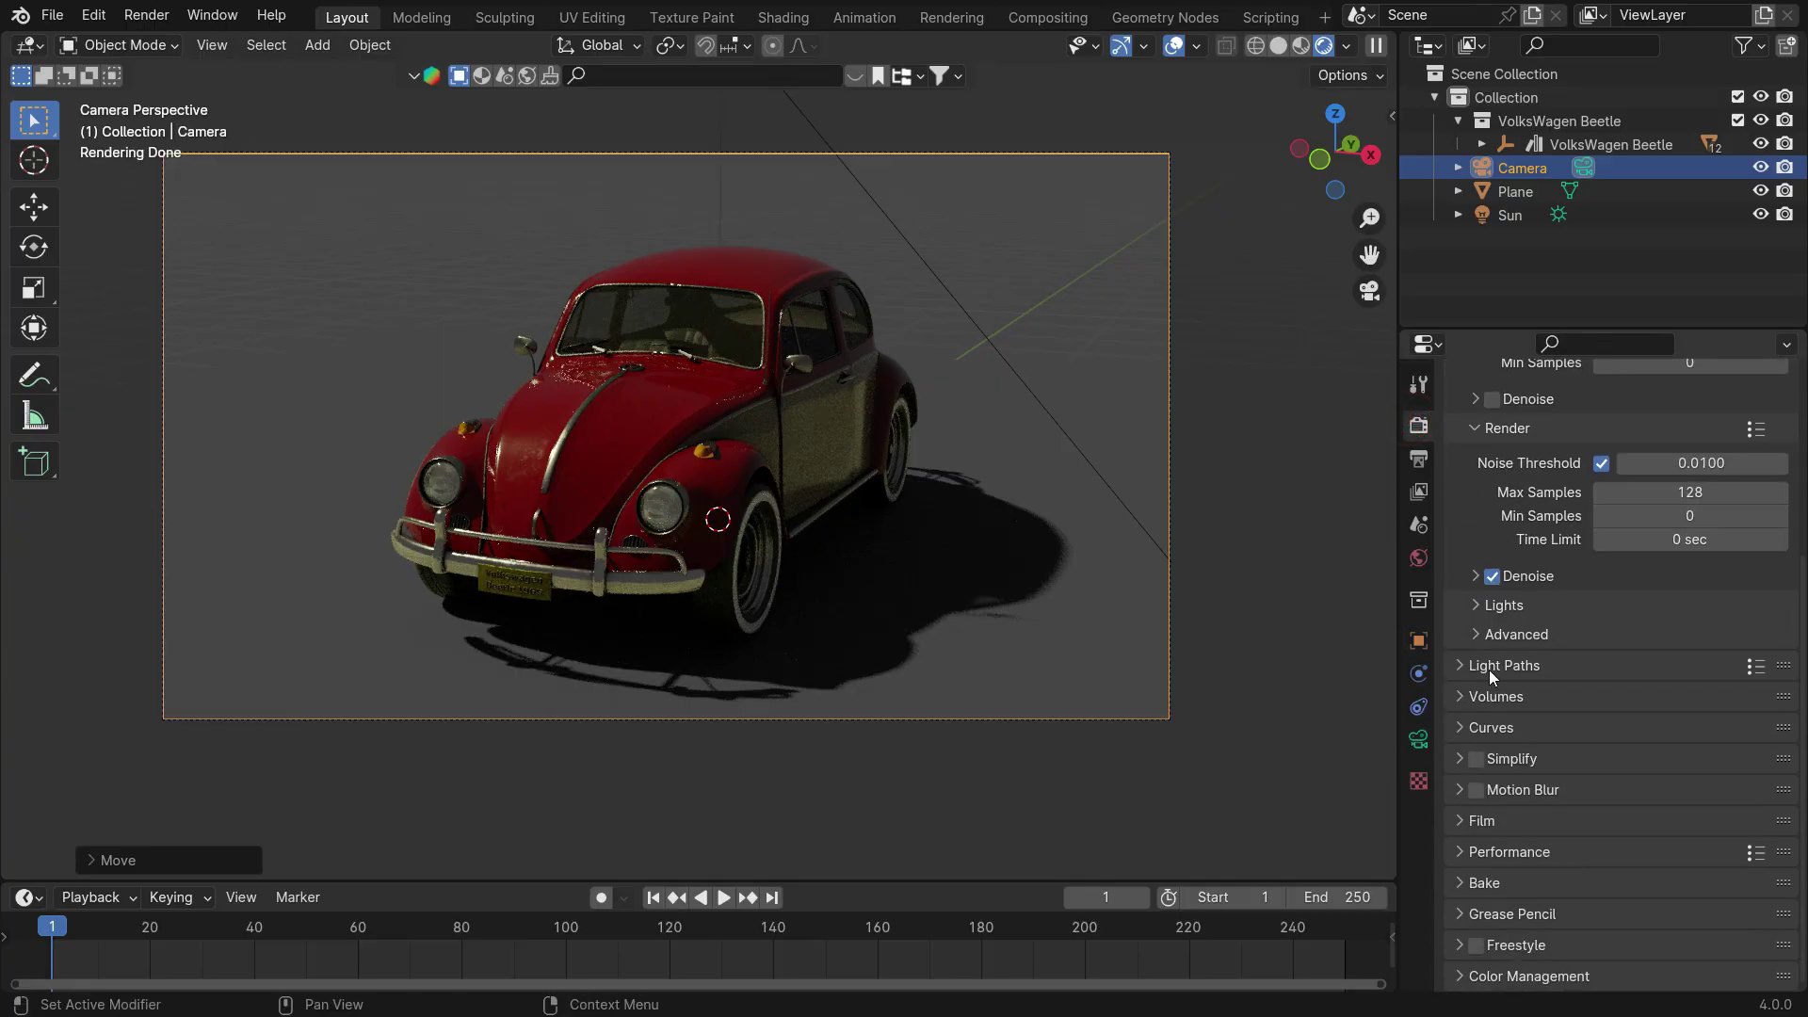
{"action": "left_click", "coordinate": [1483, 821]}
{"action": "scroll", "coordinate": [1490, 819], "scroll_direction": "down", "scroll_amount": 5}
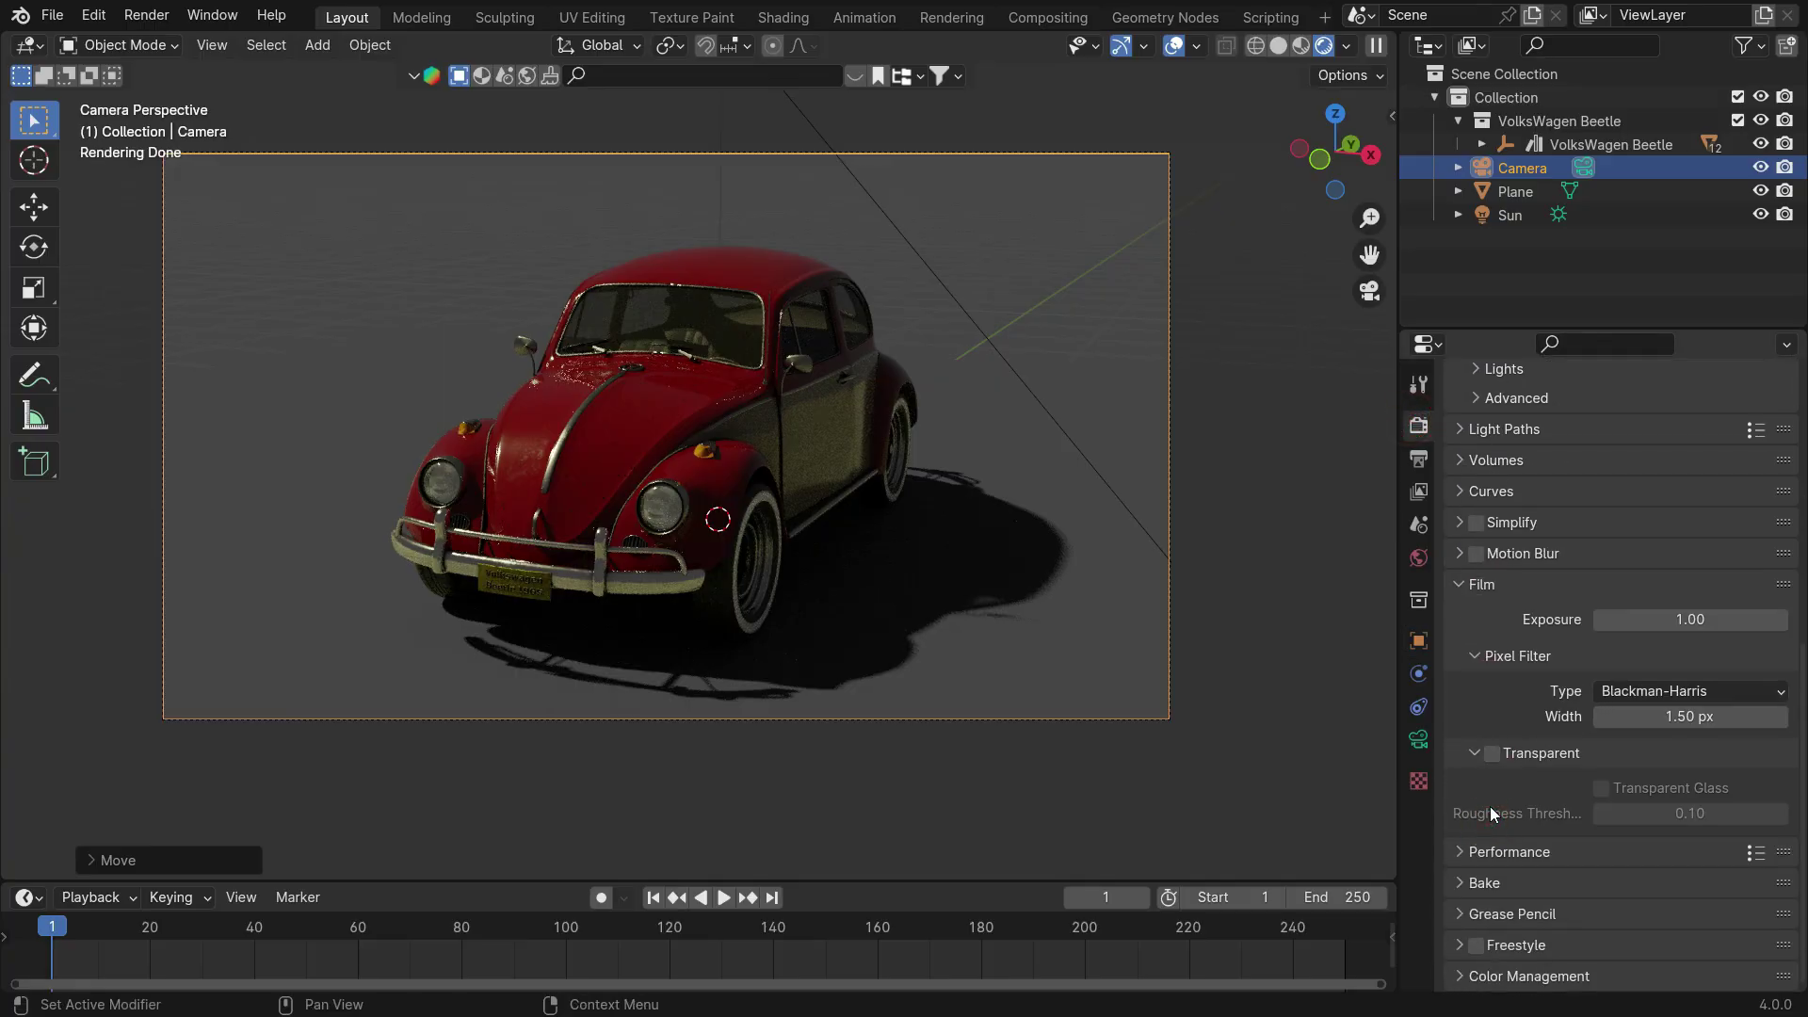
{"action": "left_click", "coordinate": [1492, 753]}
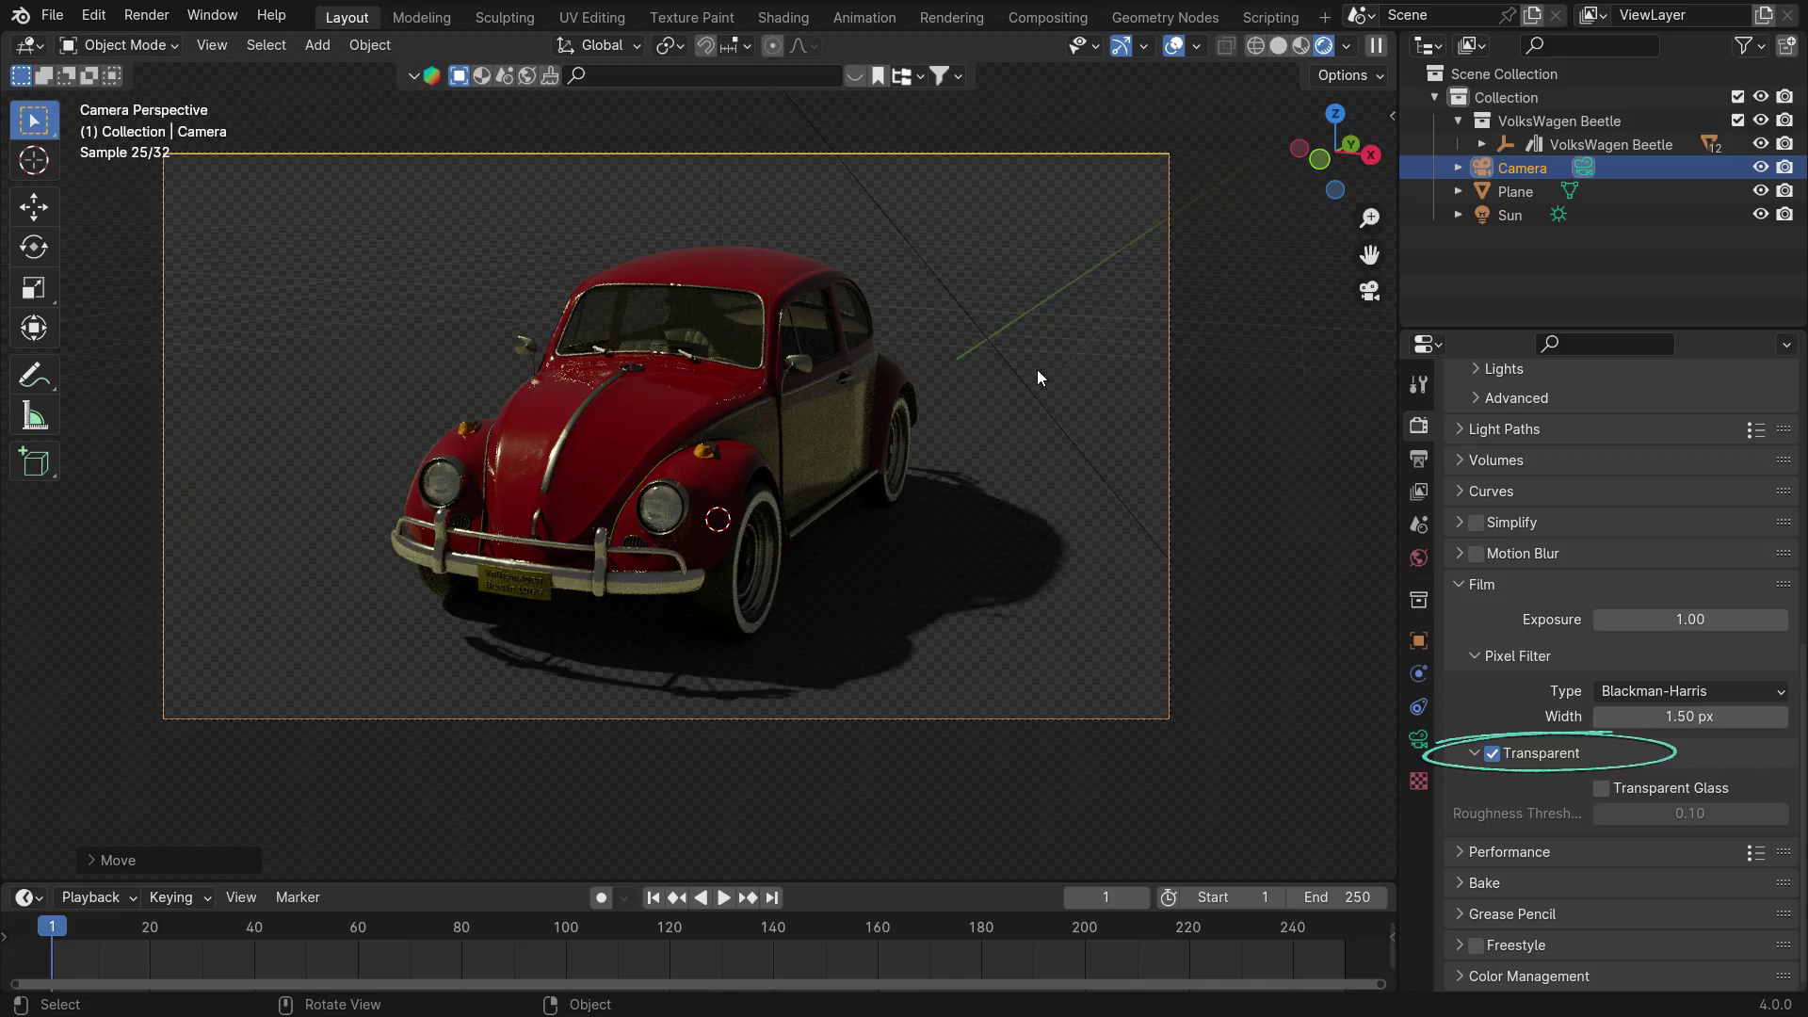
{"action": "key", "text": "F12"}
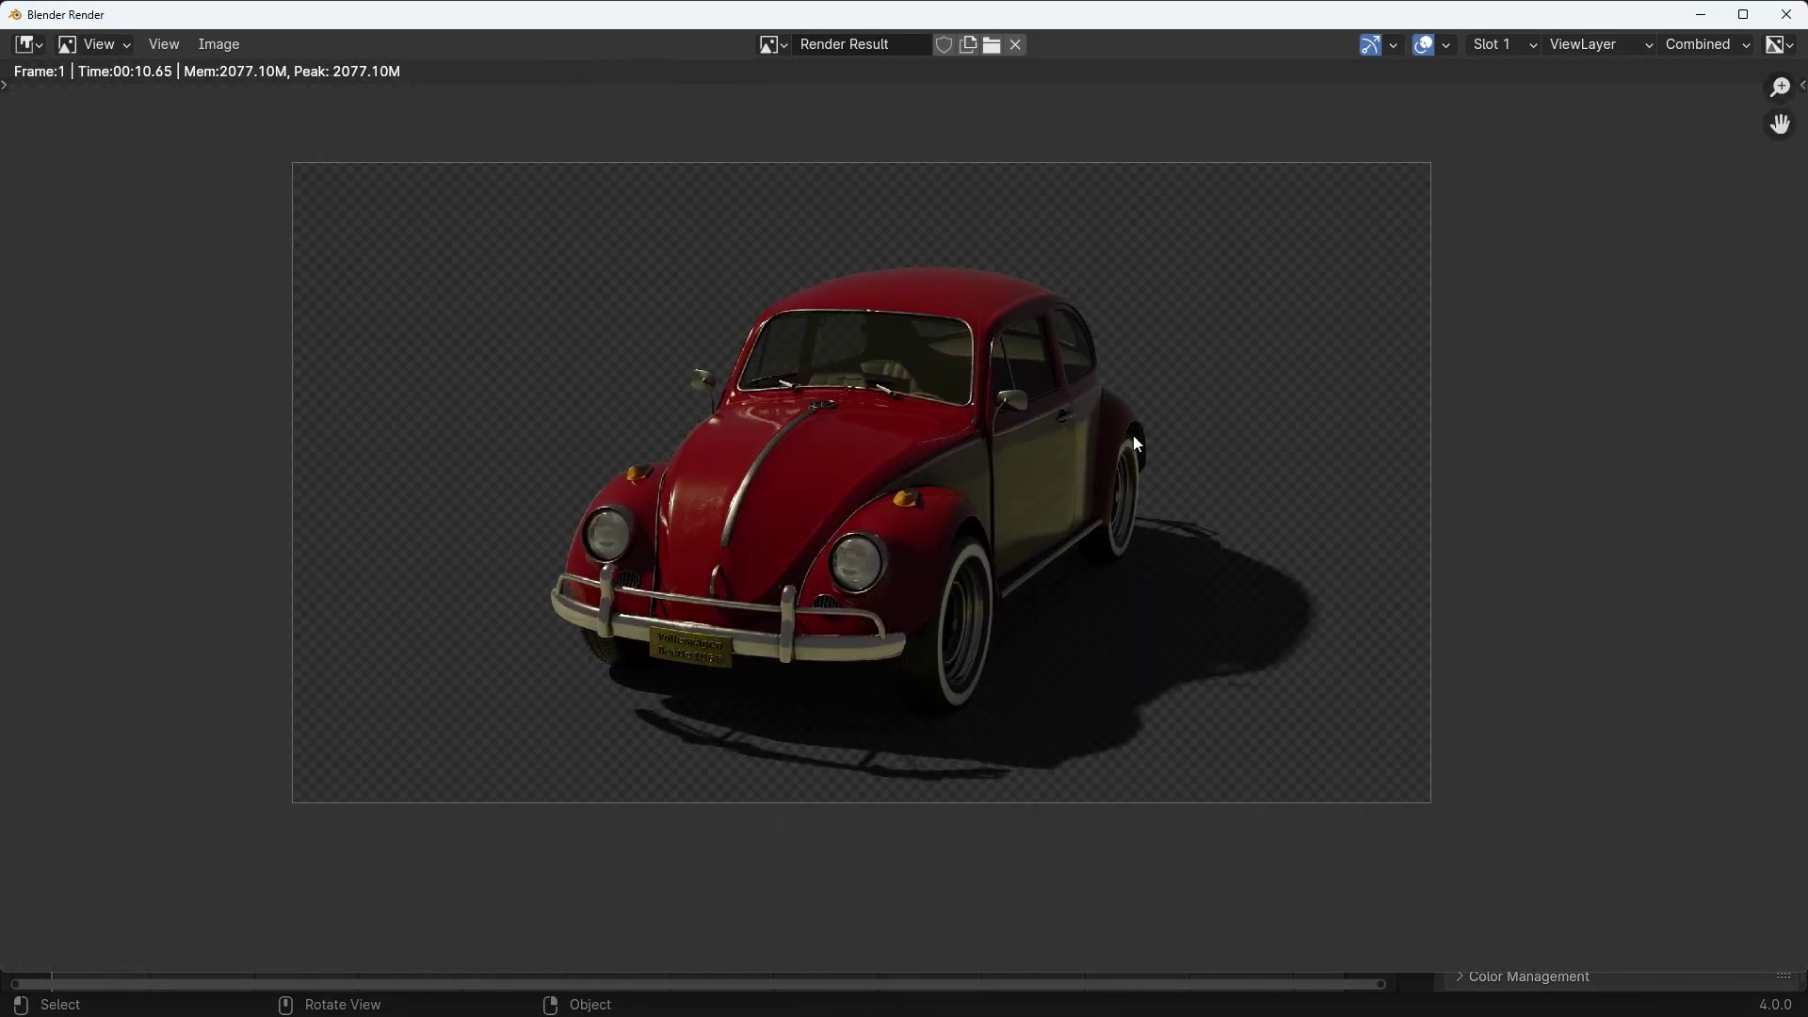
{"action": "left_click", "coordinate": [1786, 14]}
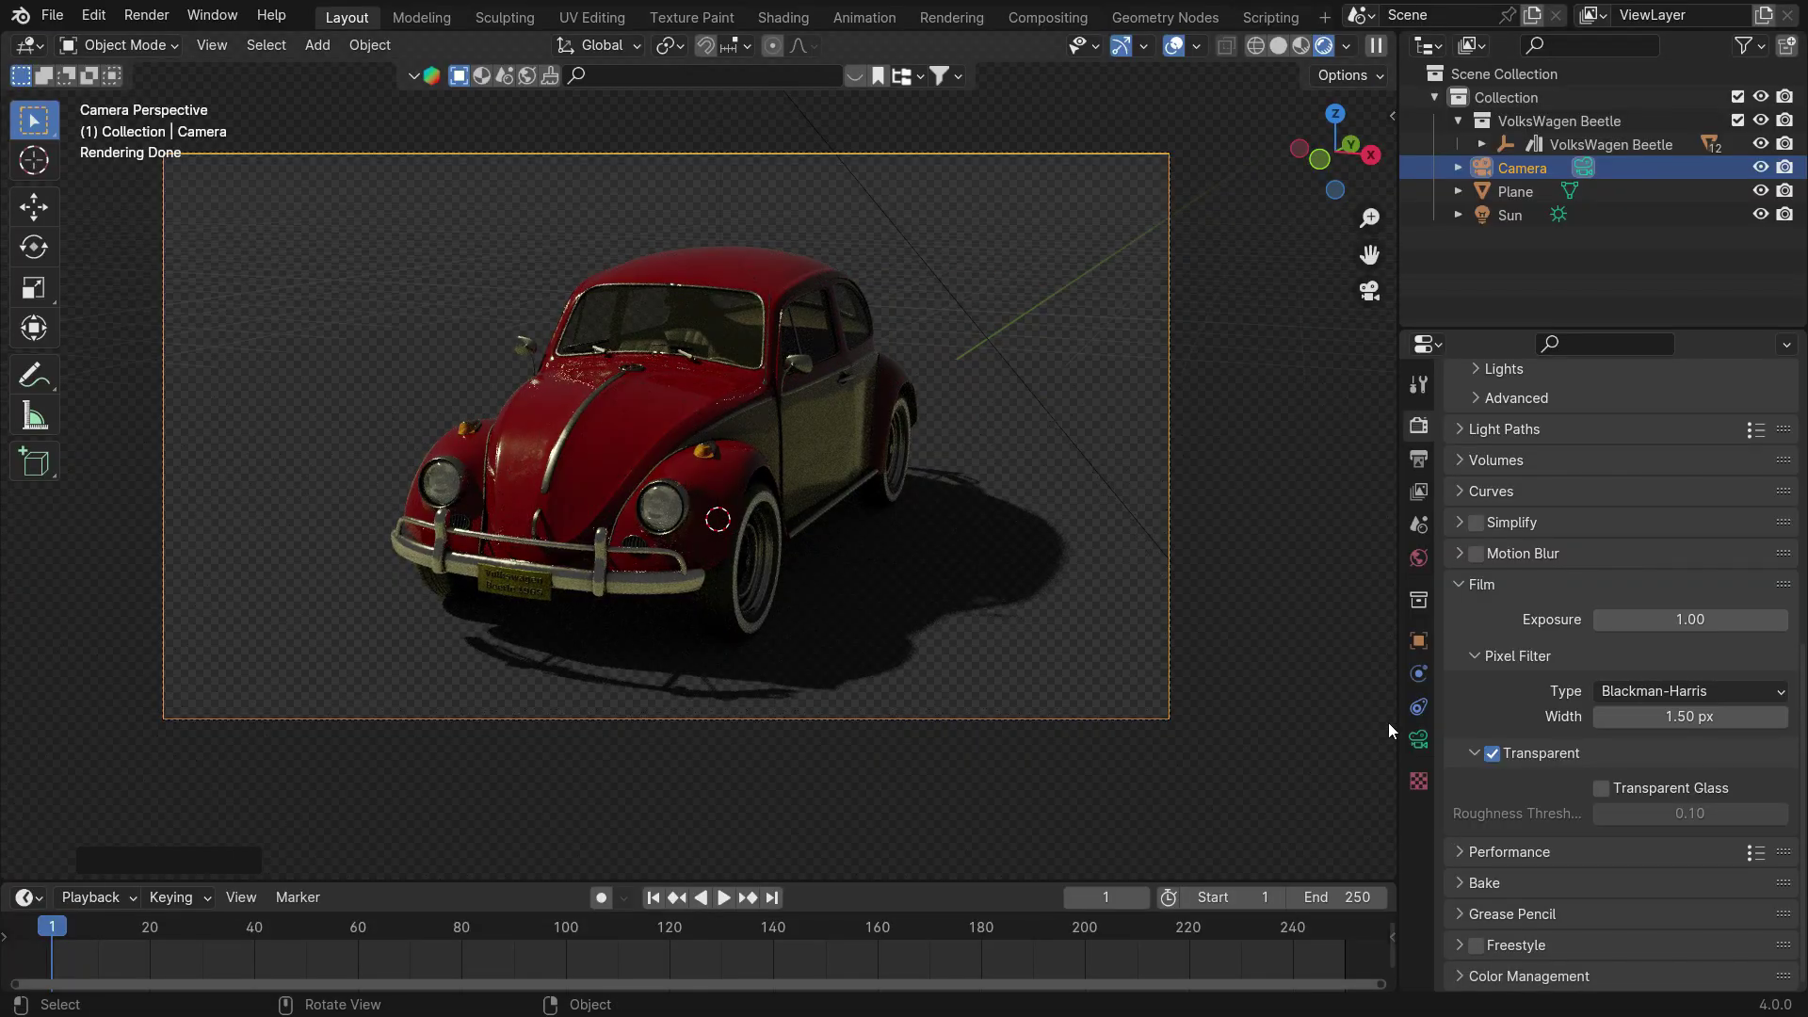
Enable Background Images on the camera and add an image slot.
{"action": "left_click", "coordinate": [1419, 741]}
{"action": "left_click", "coordinate": [1459, 667]}
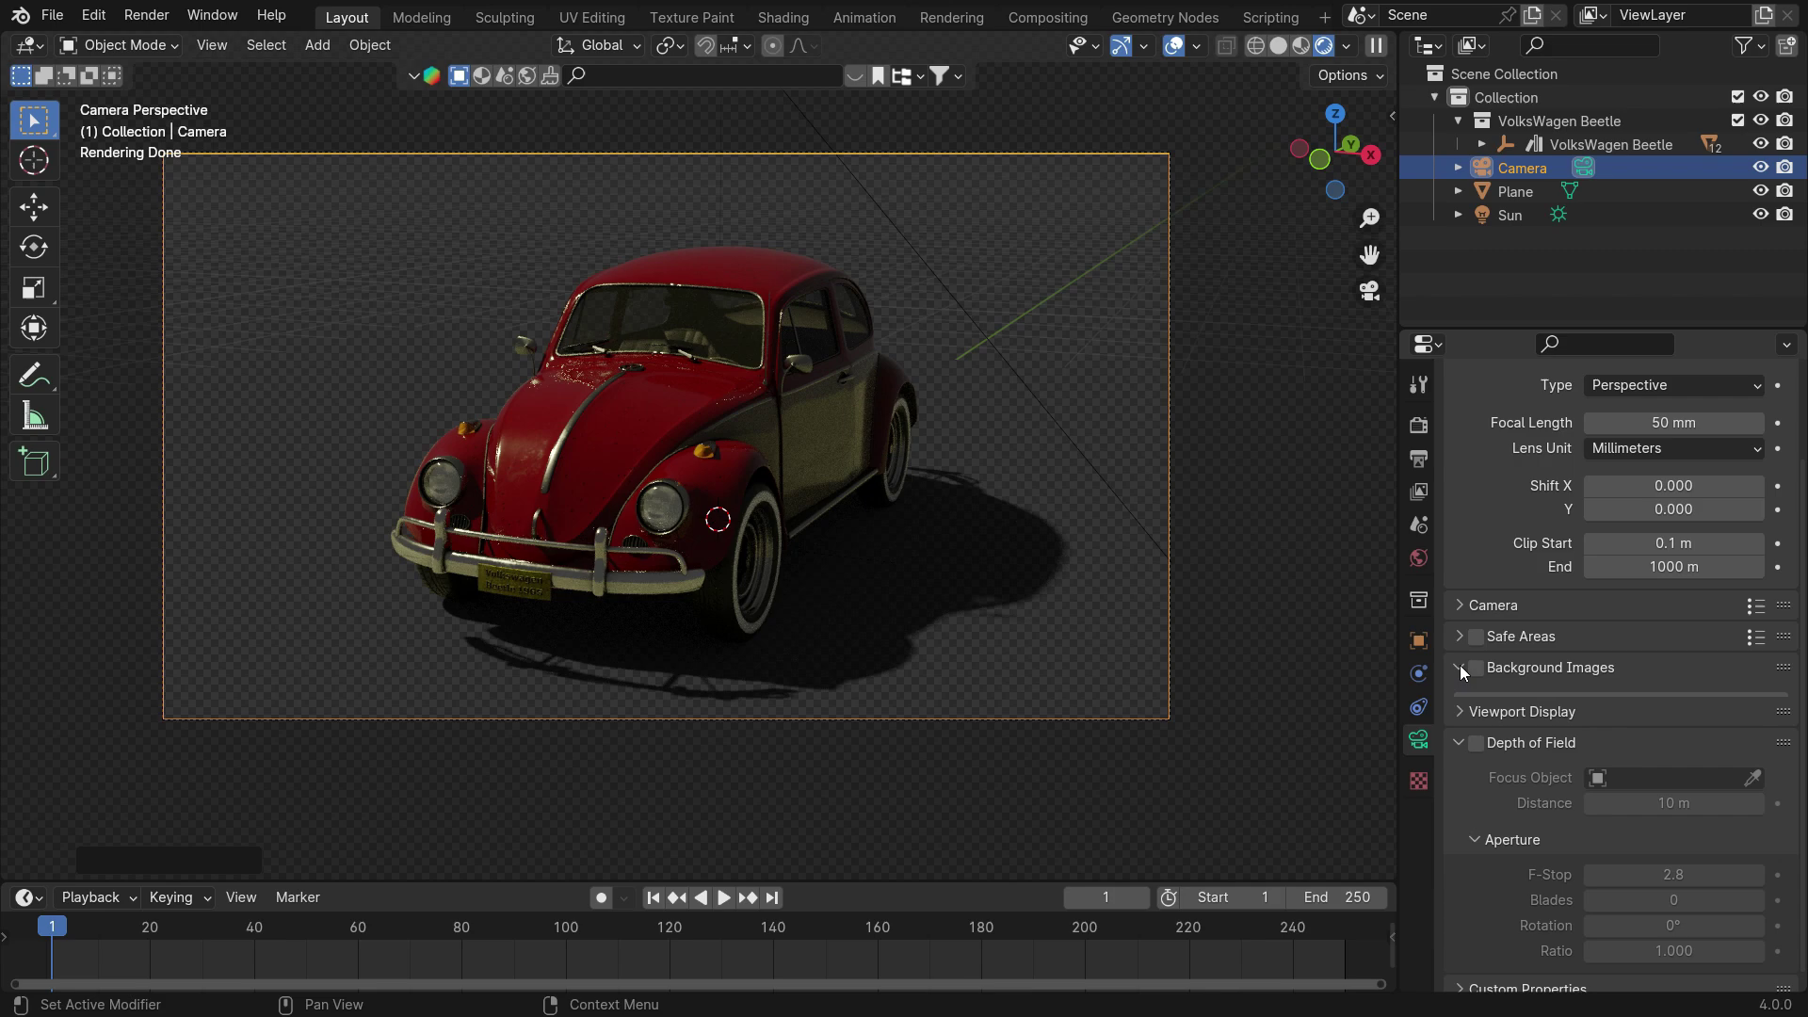
{"action": "left_click", "coordinate": [1476, 669]}
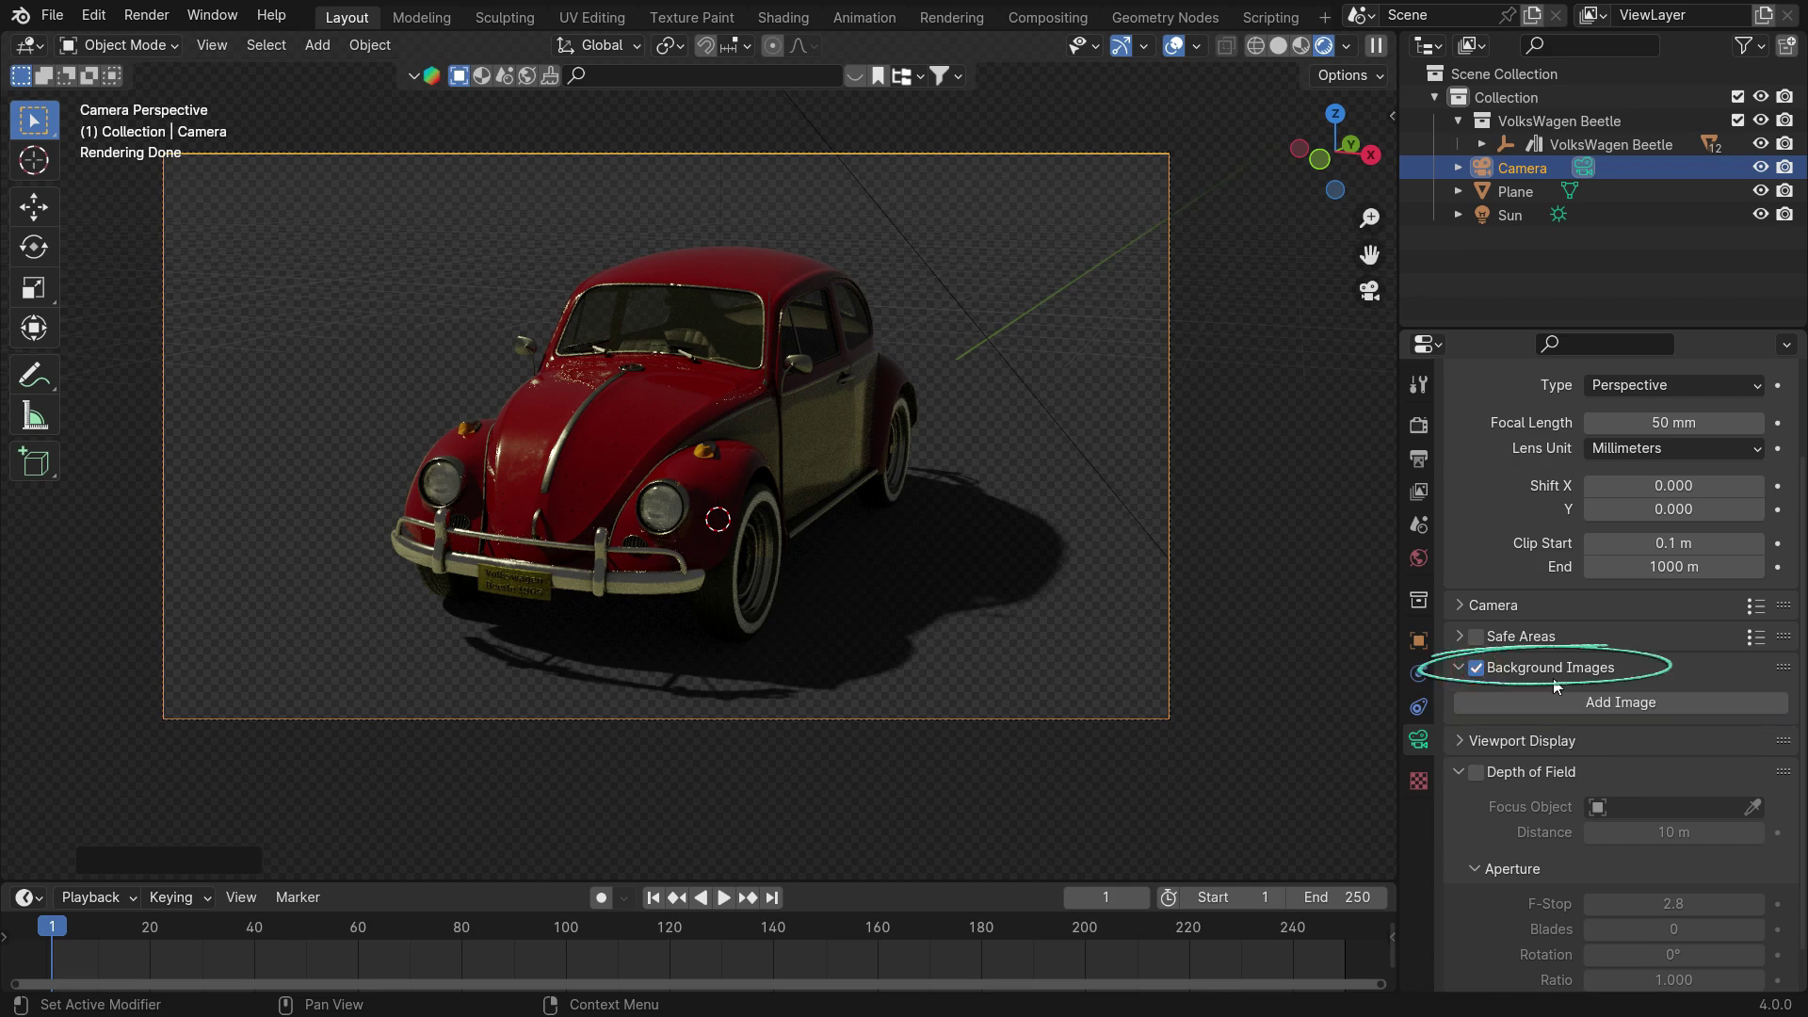
{"action": "left_click", "coordinate": [1620, 704]}
Load Road.JPG as the camera background and set its opacity to 1.000.
{"action": "left_click", "coordinate": [1643, 804]}
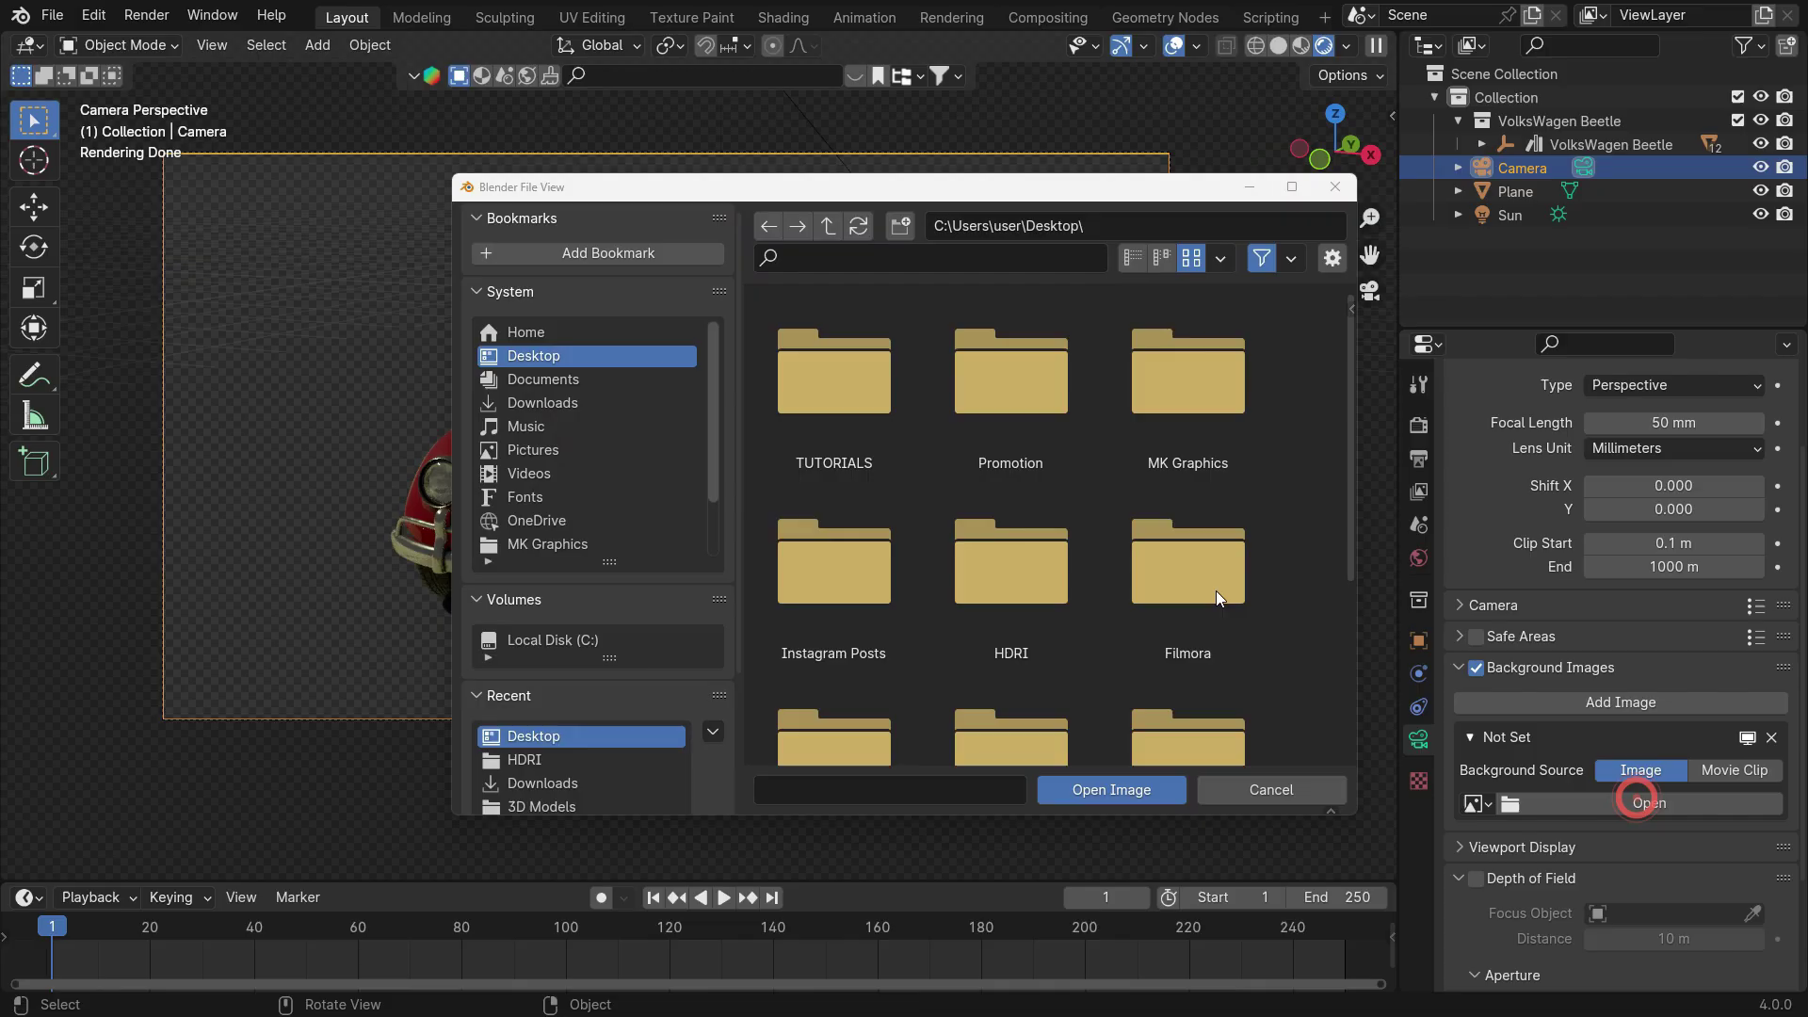
{"action": "scroll", "coordinate": [889, 552], "scroll_direction": "down", "scroll_amount": 5}
{"action": "left_click", "coordinate": [859, 640]}
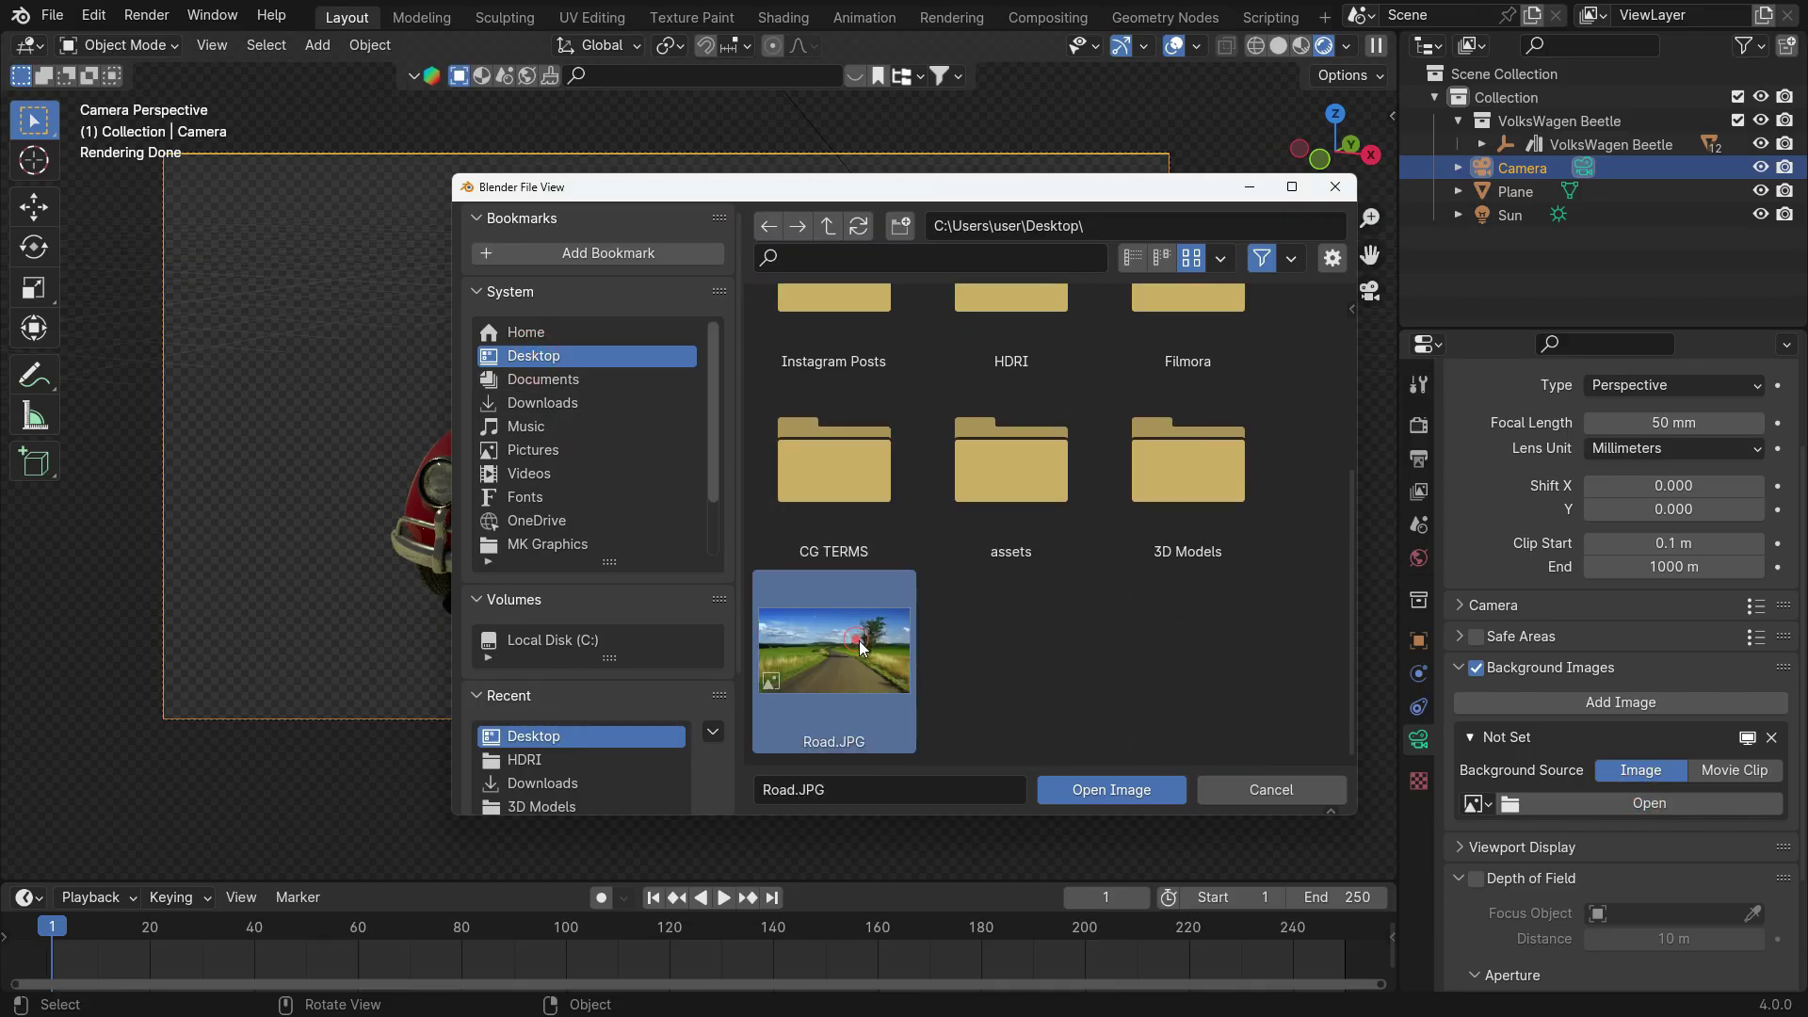
{"action": "left_click", "coordinate": [1085, 789]}
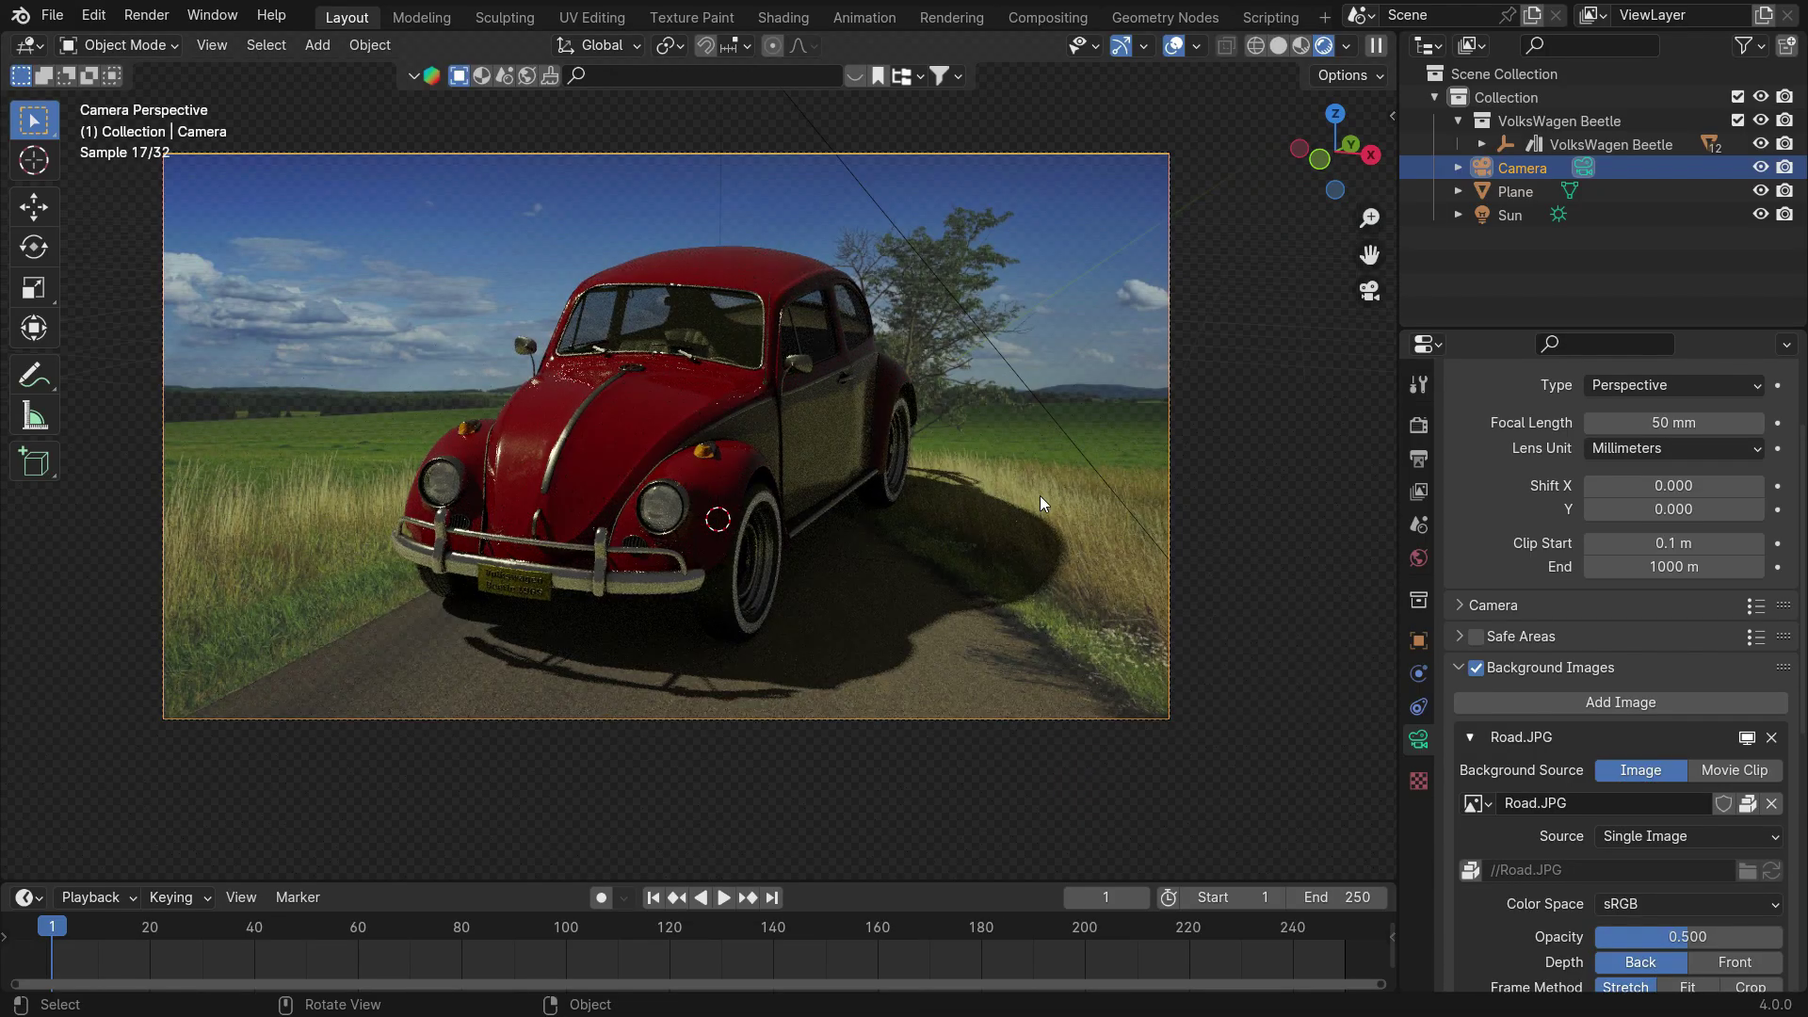
{"action": "scroll", "coordinate": [1580, 811], "scroll_direction": "down", "scroll_amount": 6}
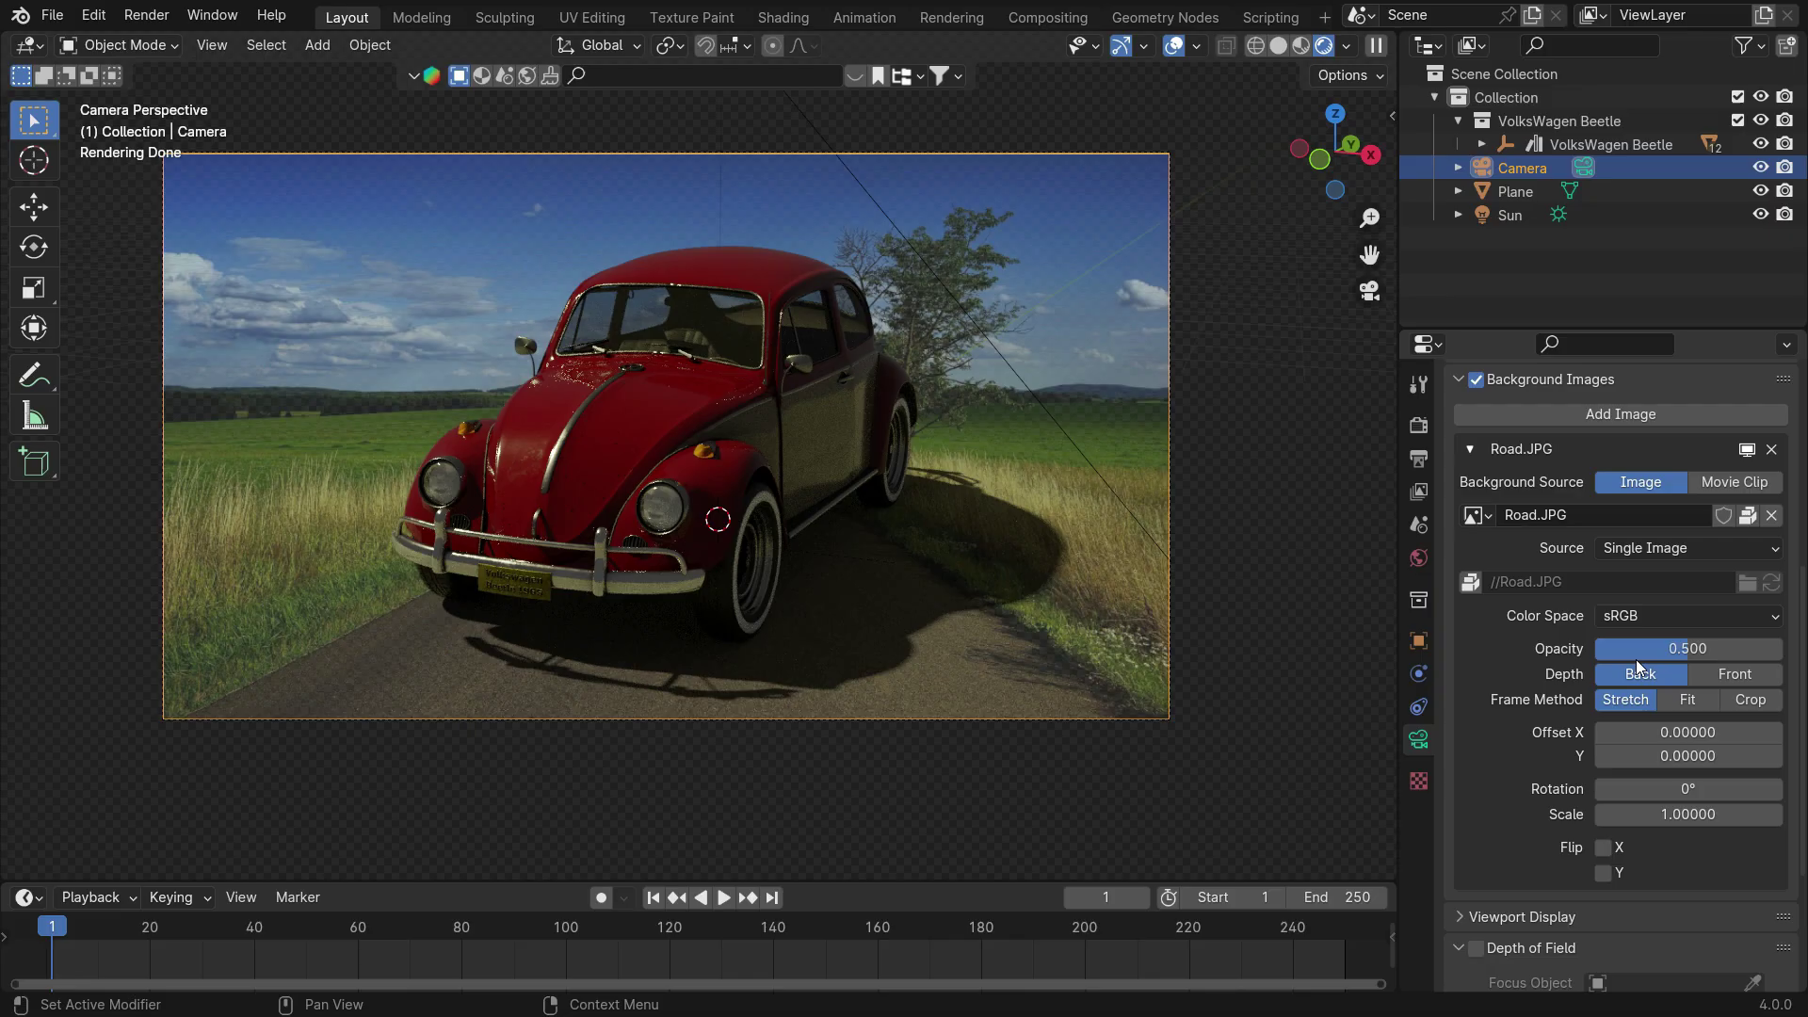
{"action": "left_click_drag", "start_coordinate": [1635, 649], "coordinate": [1782, 650]}
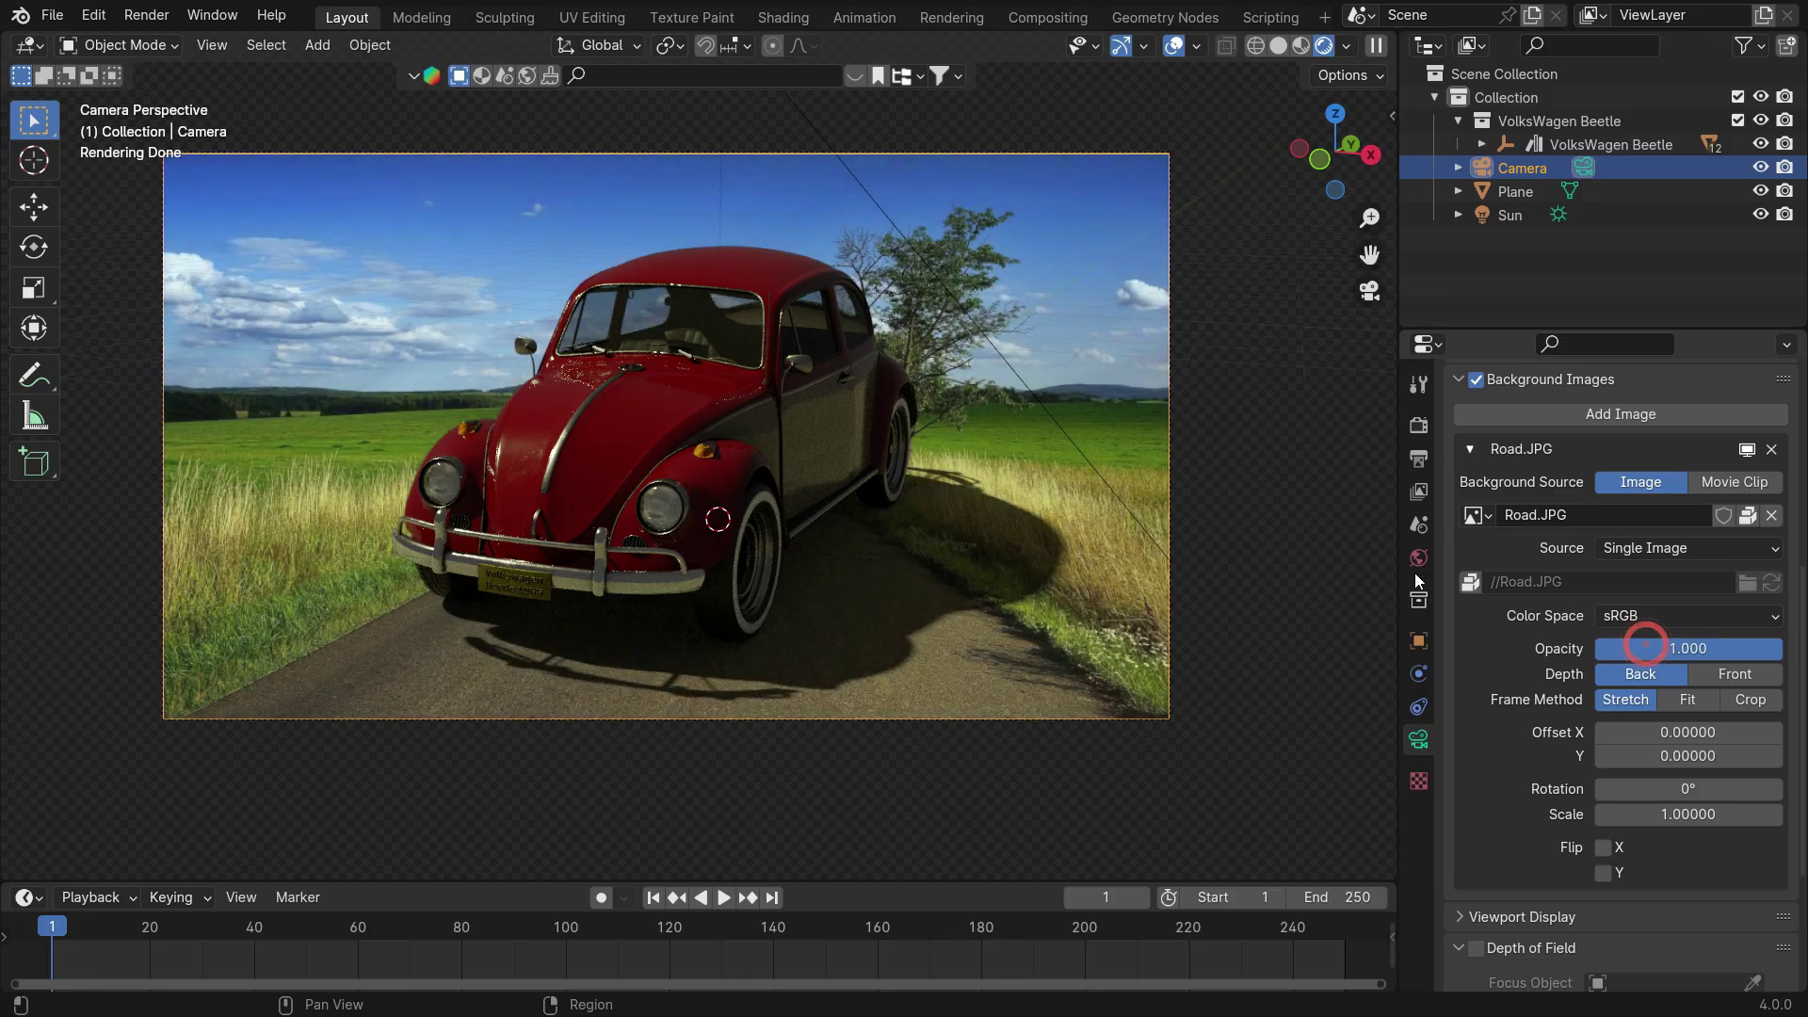
Shrink the Beetle to about half size, turn it around Z, and slide it down the road.
{"action": "left_click", "coordinate": [1582, 144]}
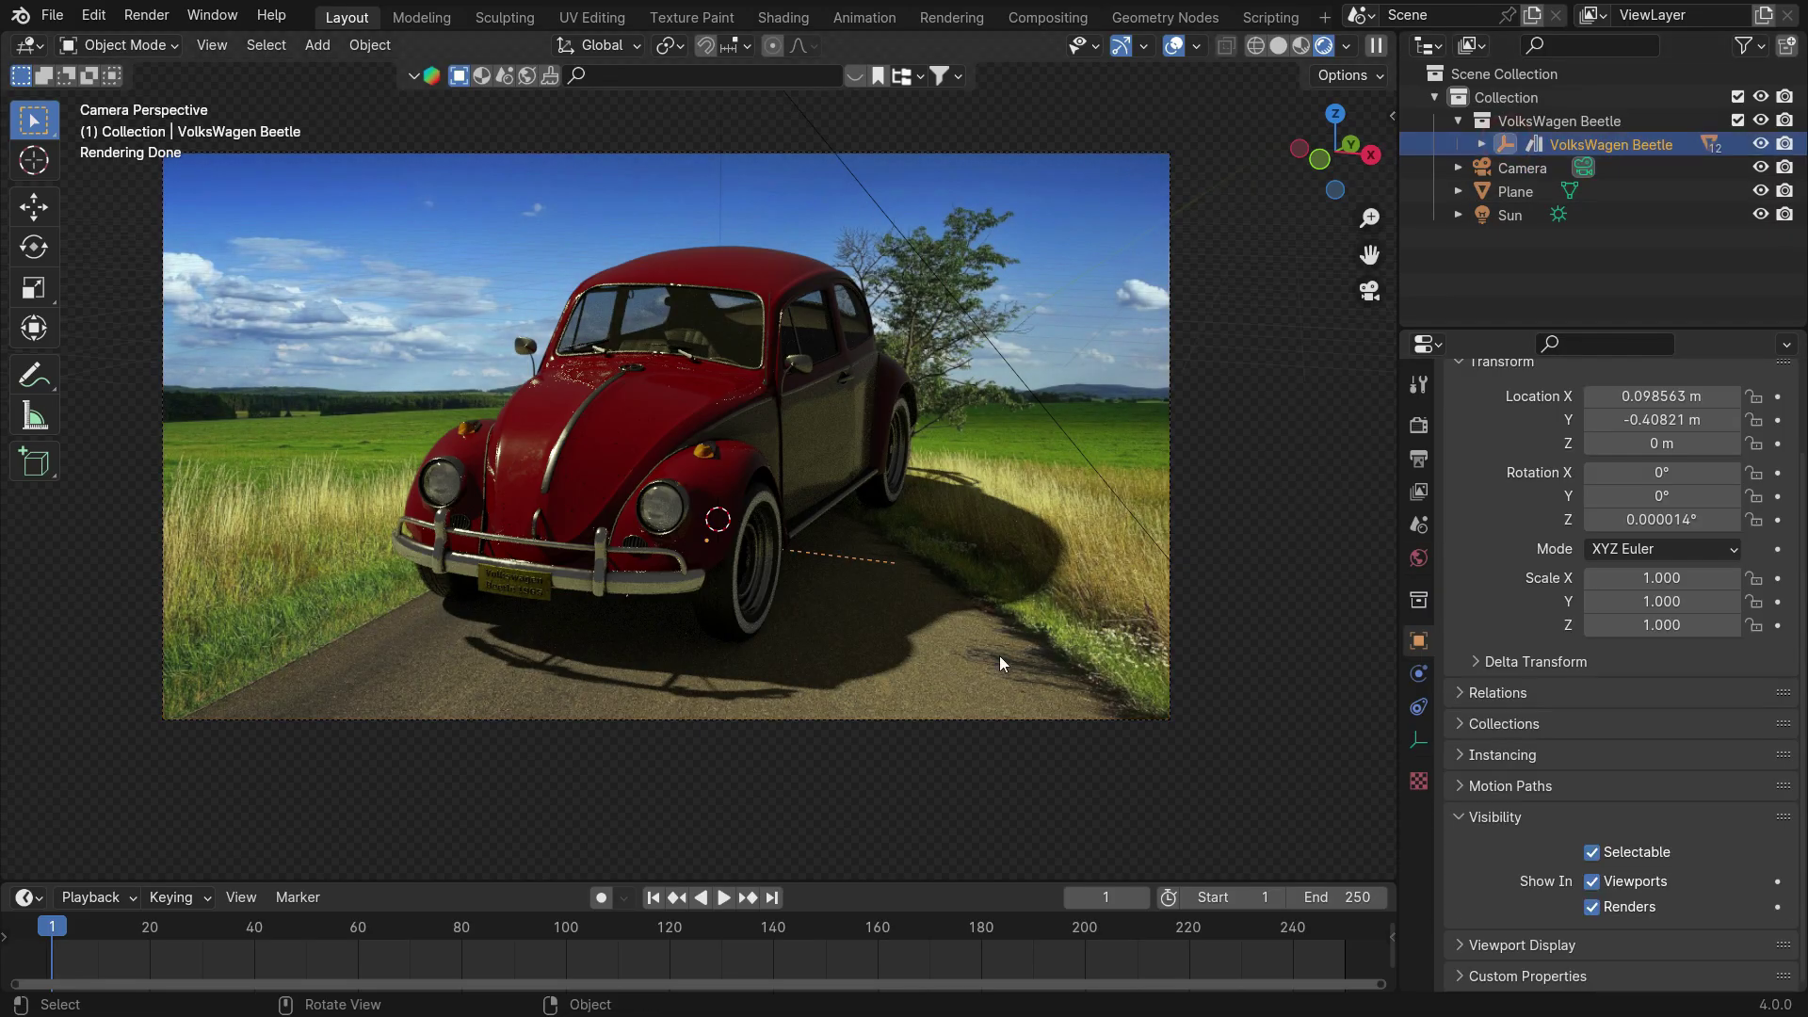
{"action": "key", "text": "s"}
{"action": "left_click", "coordinate": [893, 617]}
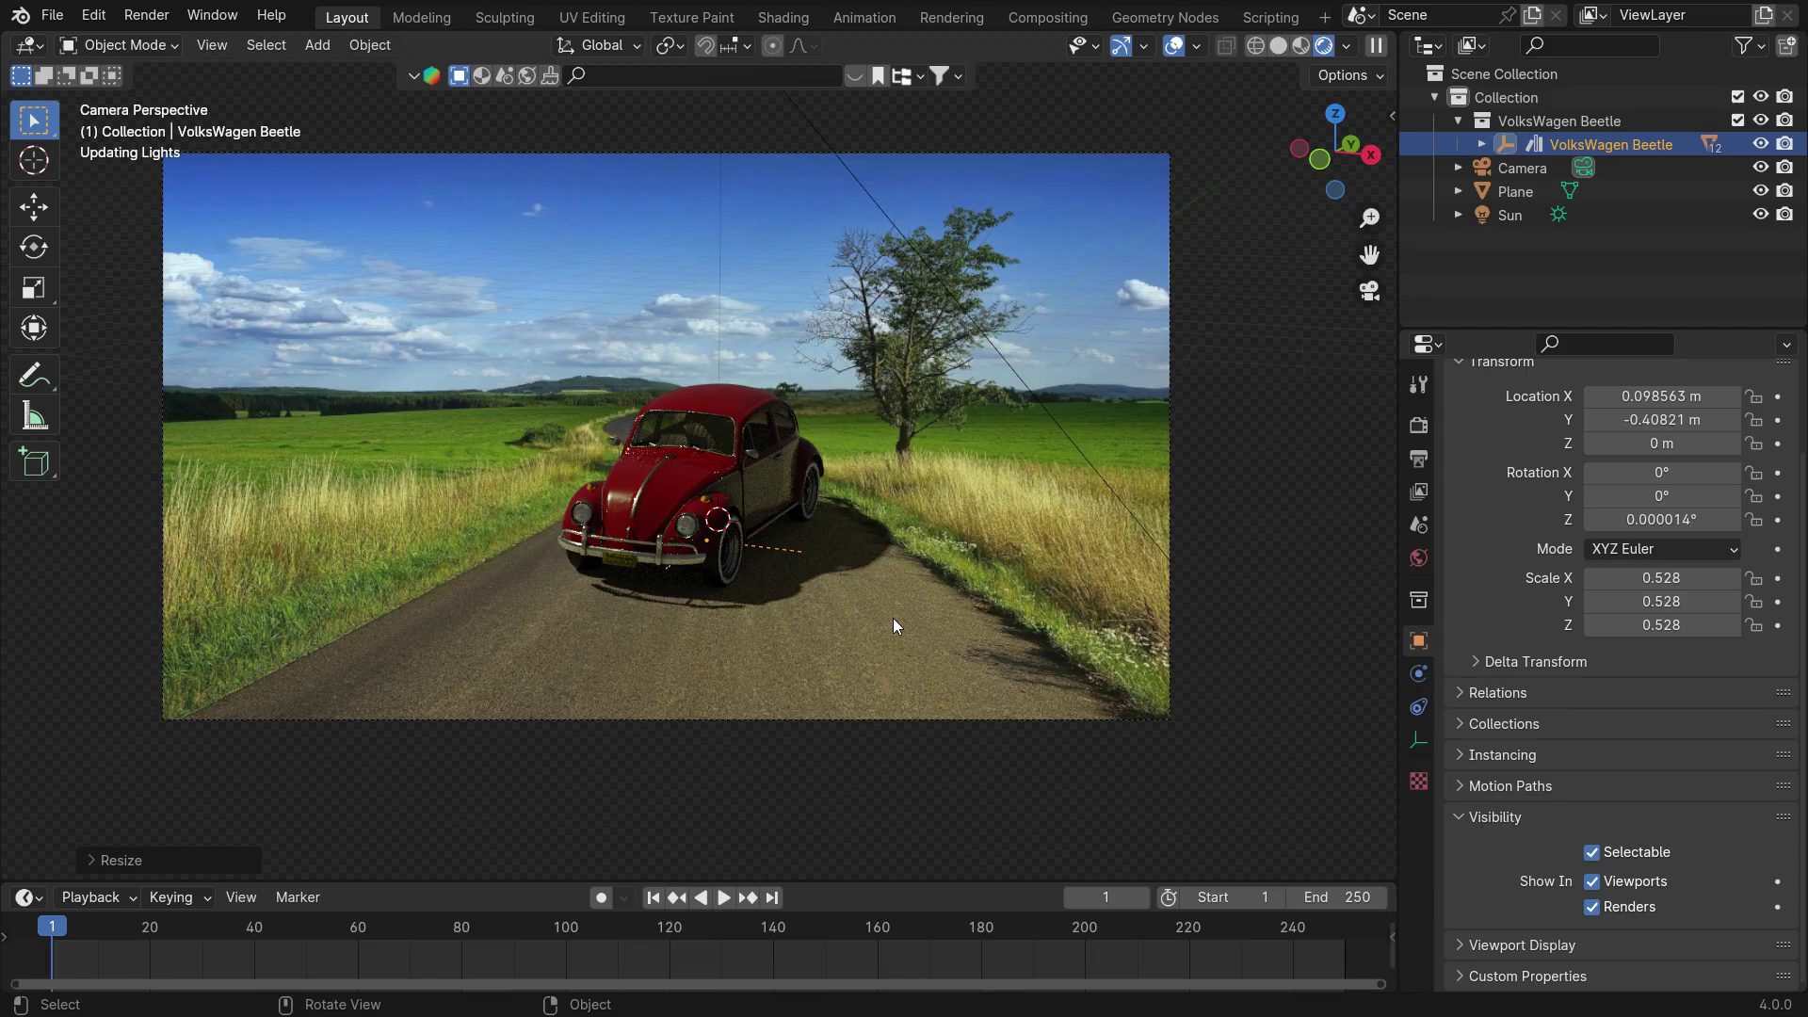
{"action": "key", "text": "r"}
{"action": "key", "text": "z"}
{"action": "left_click", "coordinate": [873, 602]}
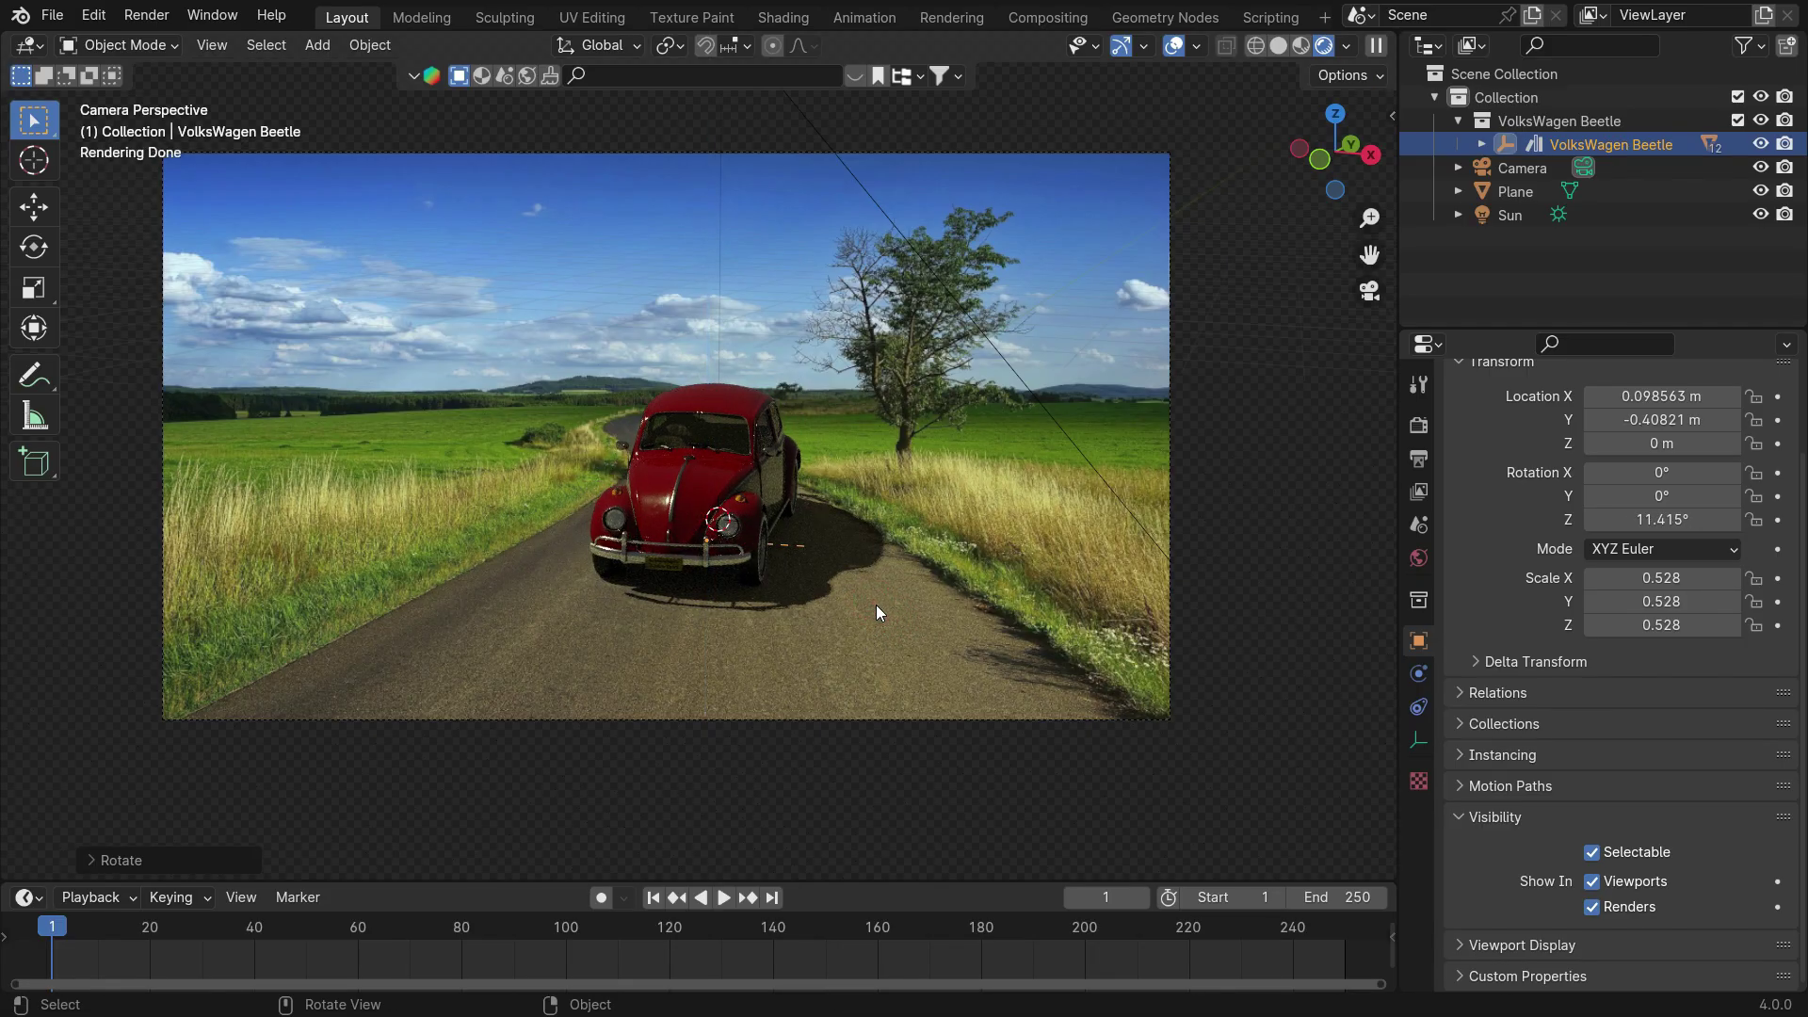
{"action": "key", "text": "g"}
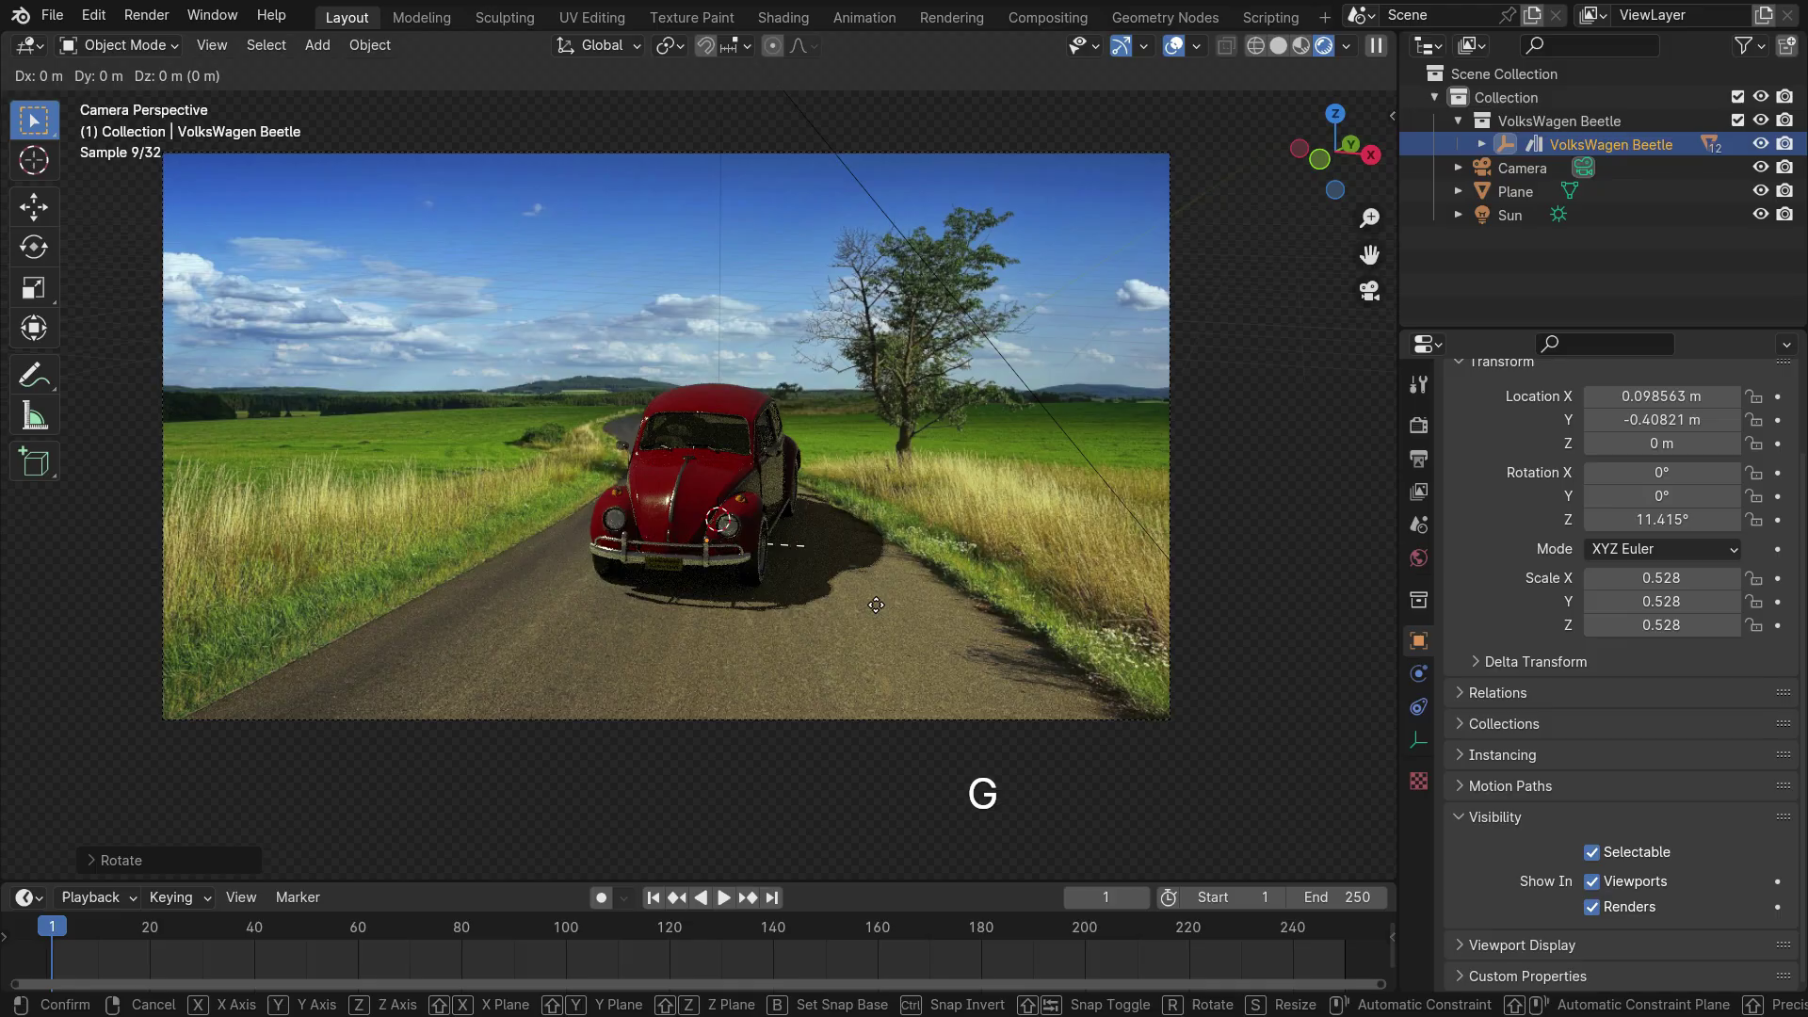
{"action": "key", "text": "shift+z"}
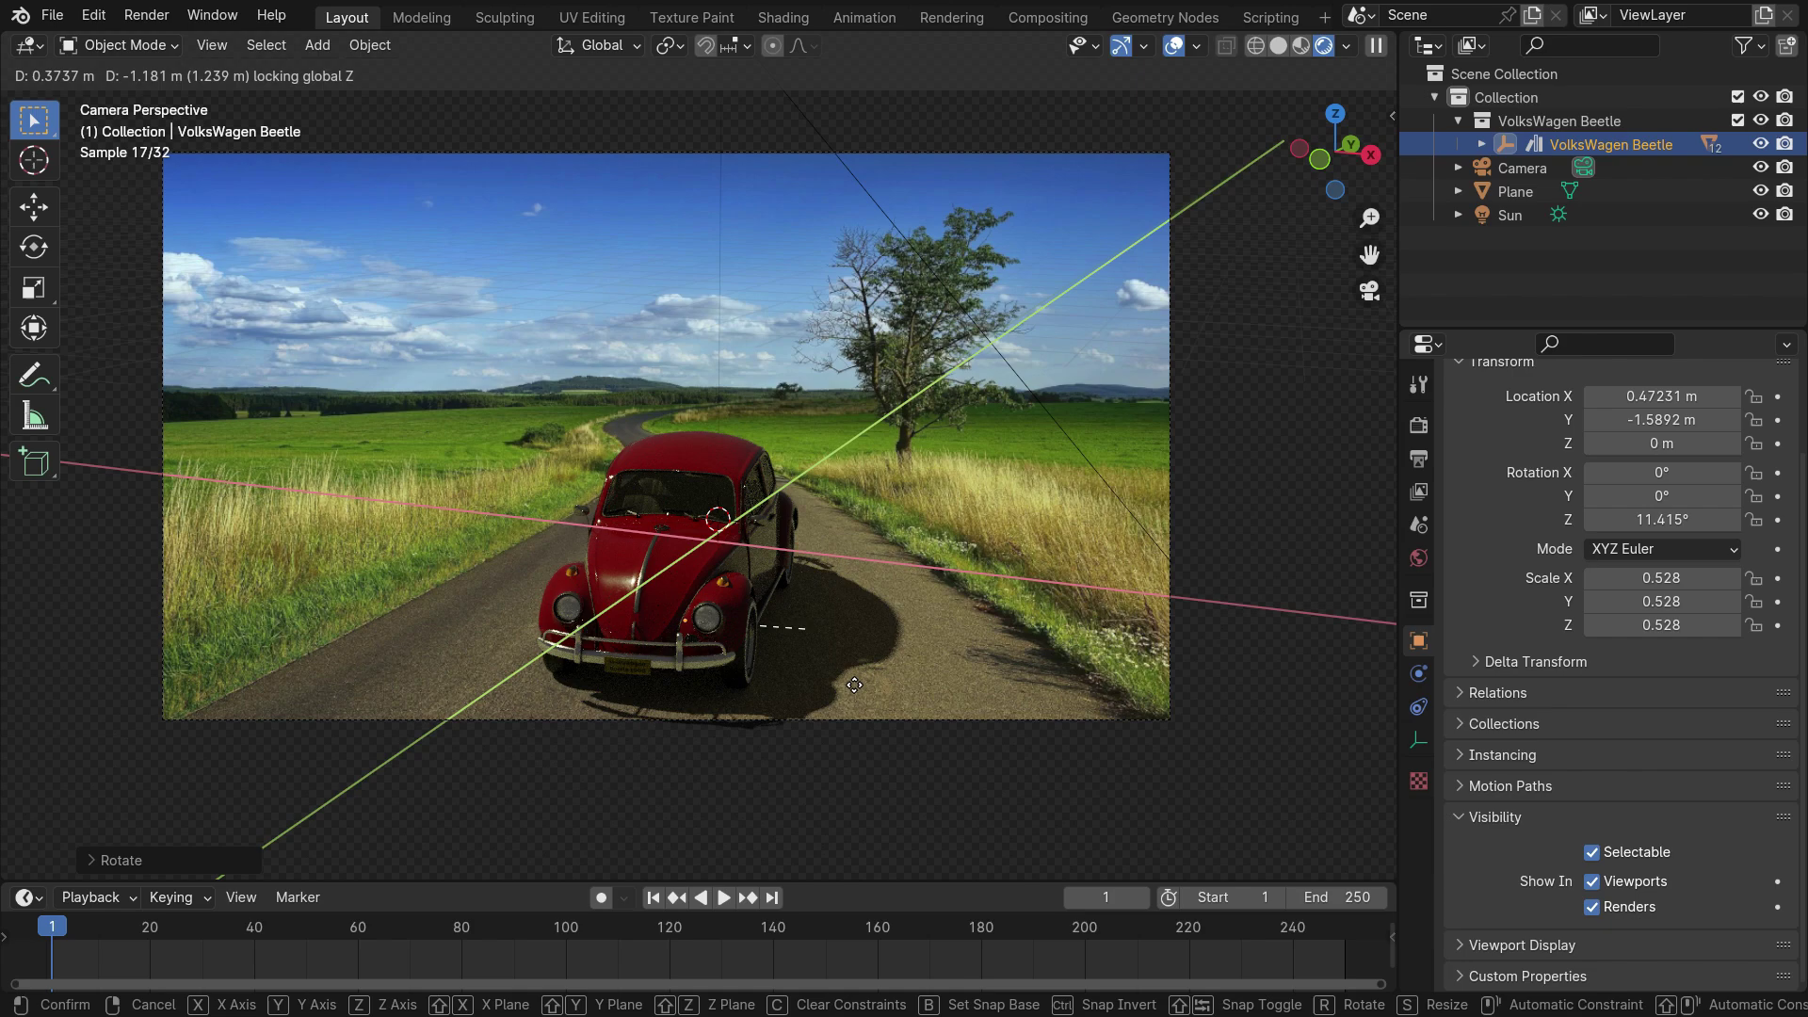
{"action": "left_click", "coordinate": [854, 684]}
Fine-tune the Beetle to scale 0.482 and a Z rotation of 9.386°.
{"action": "key", "text": "s"}
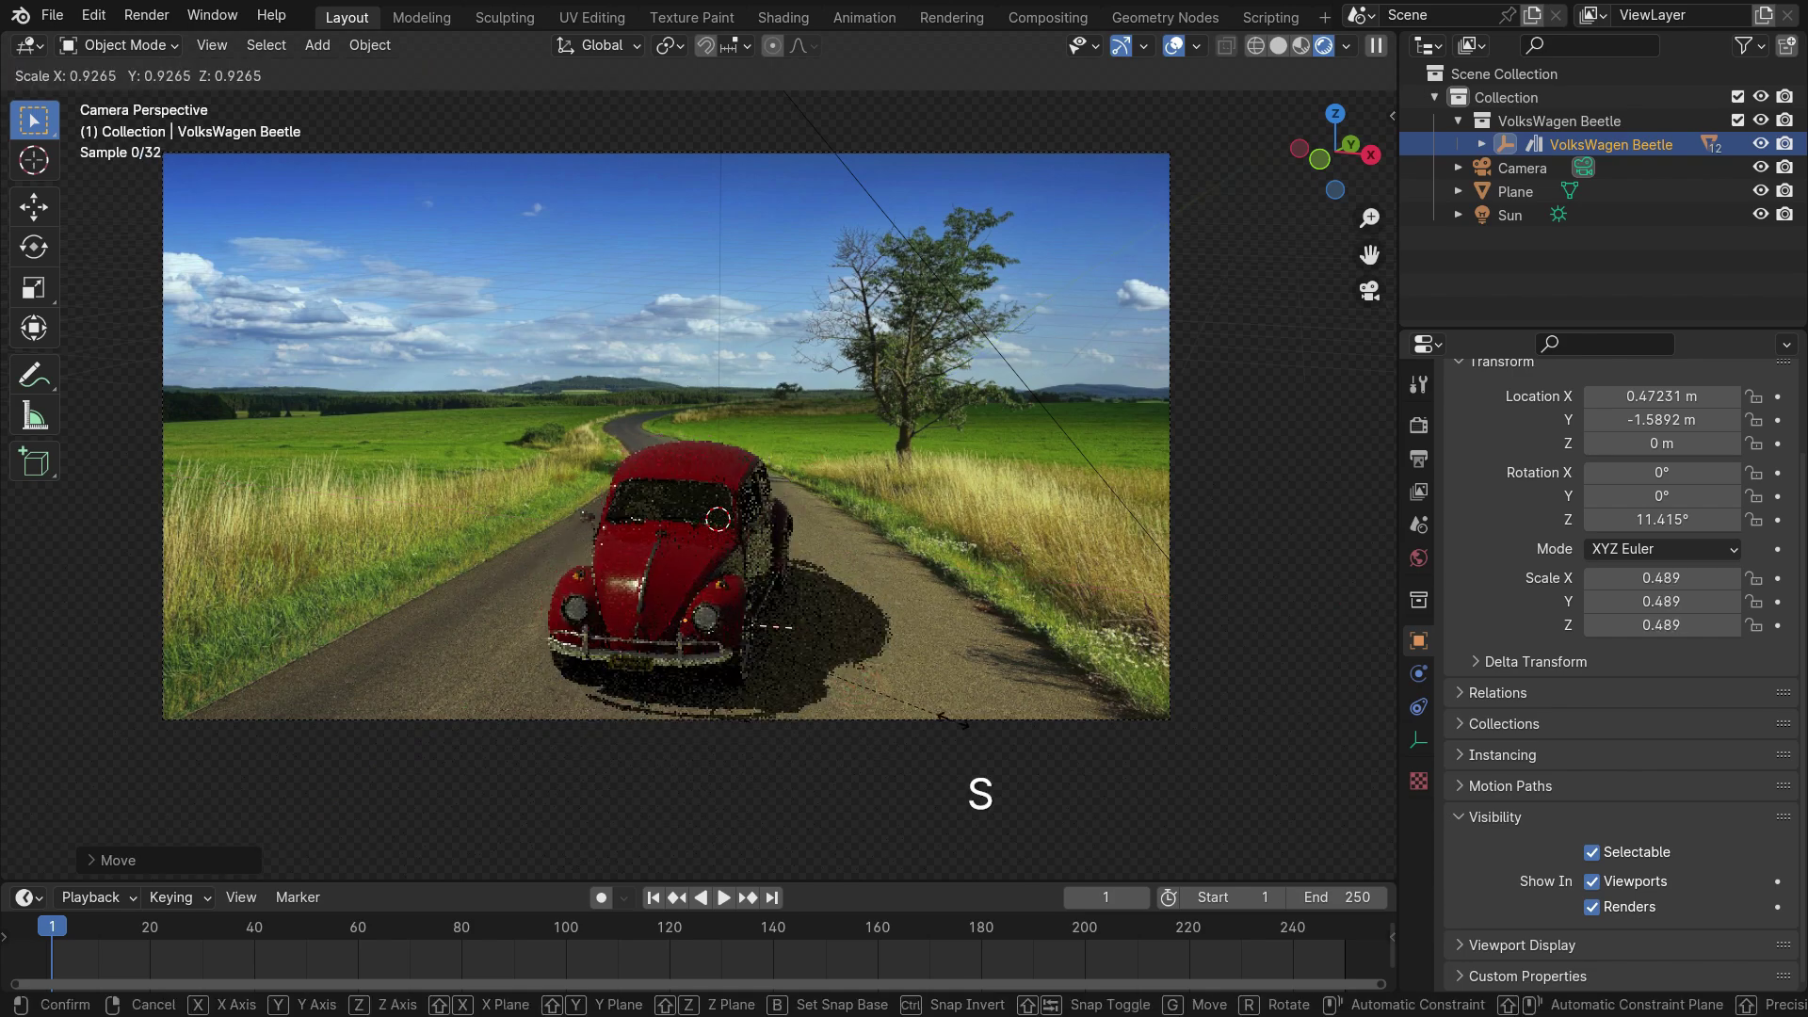
{"action": "left_click", "coordinate": [948, 719]}
{"action": "key", "text": "r"}
{"action": "key", "text": "z"}
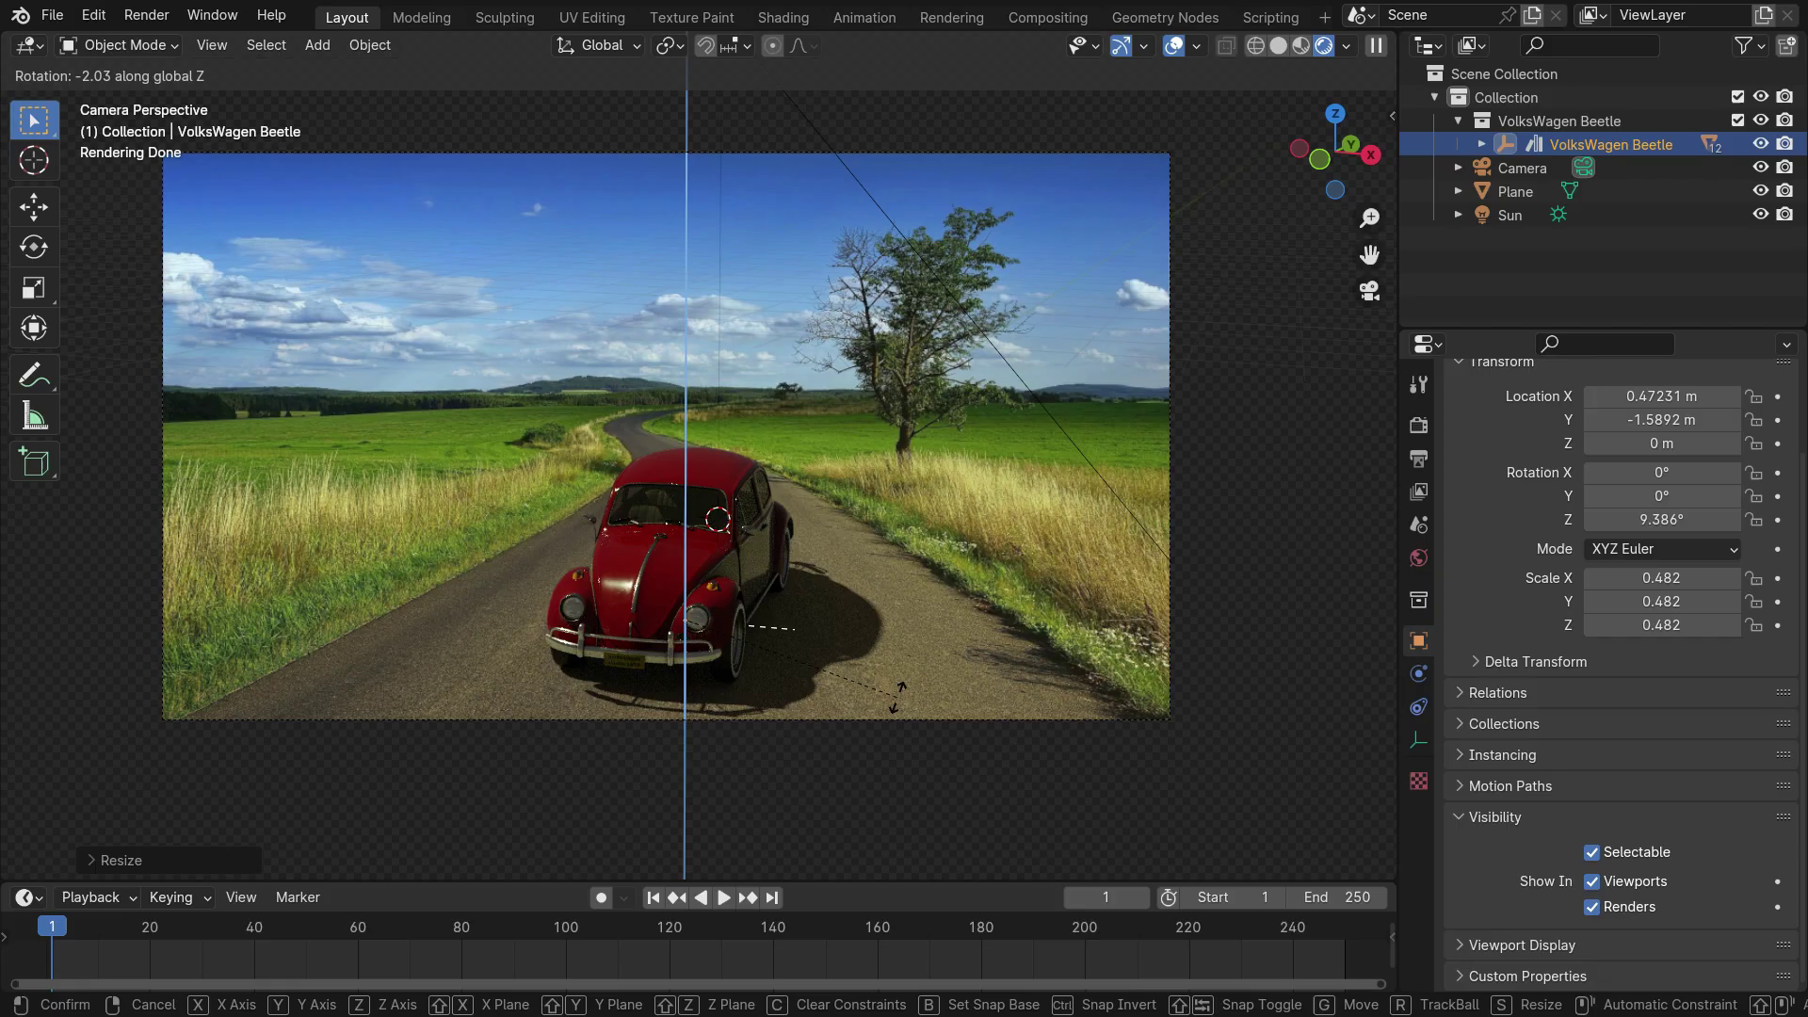
{"action": "left_click", "coordinate": [896, 696]}
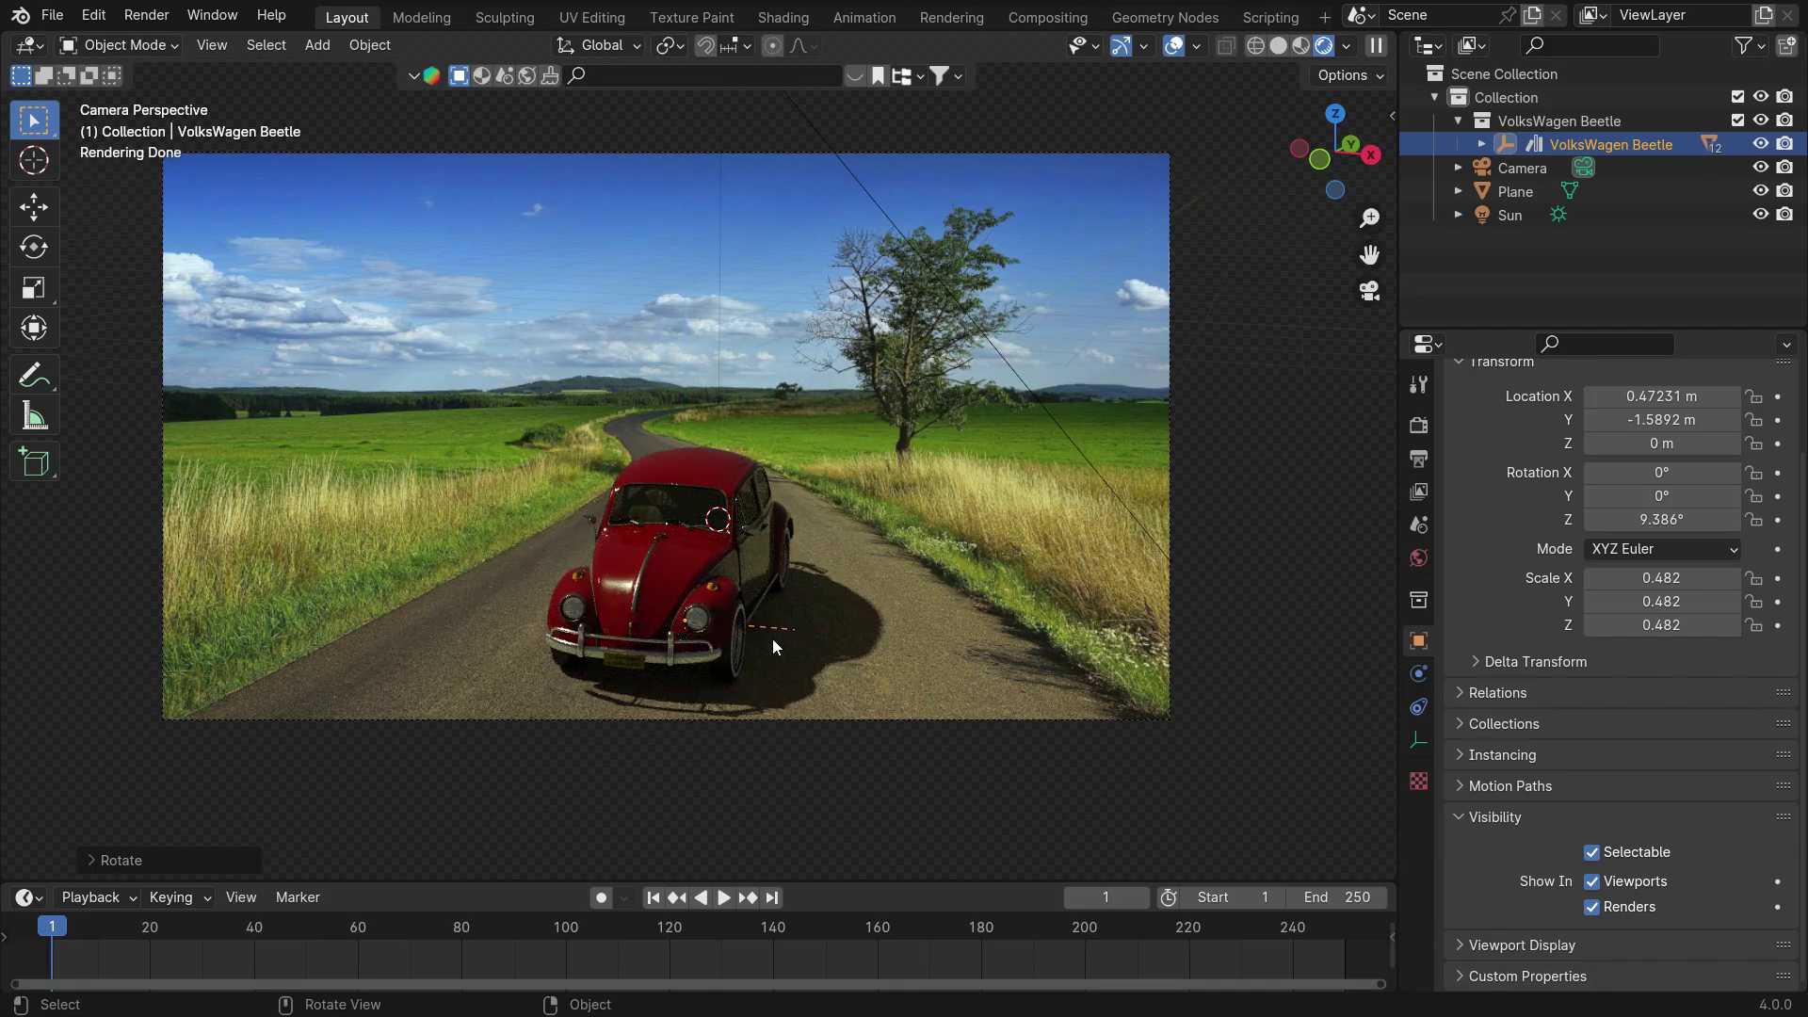
{"action": "scroll", "coordinate": [704, 579], "scroll_direction": "up", "scroll_amount": 1}
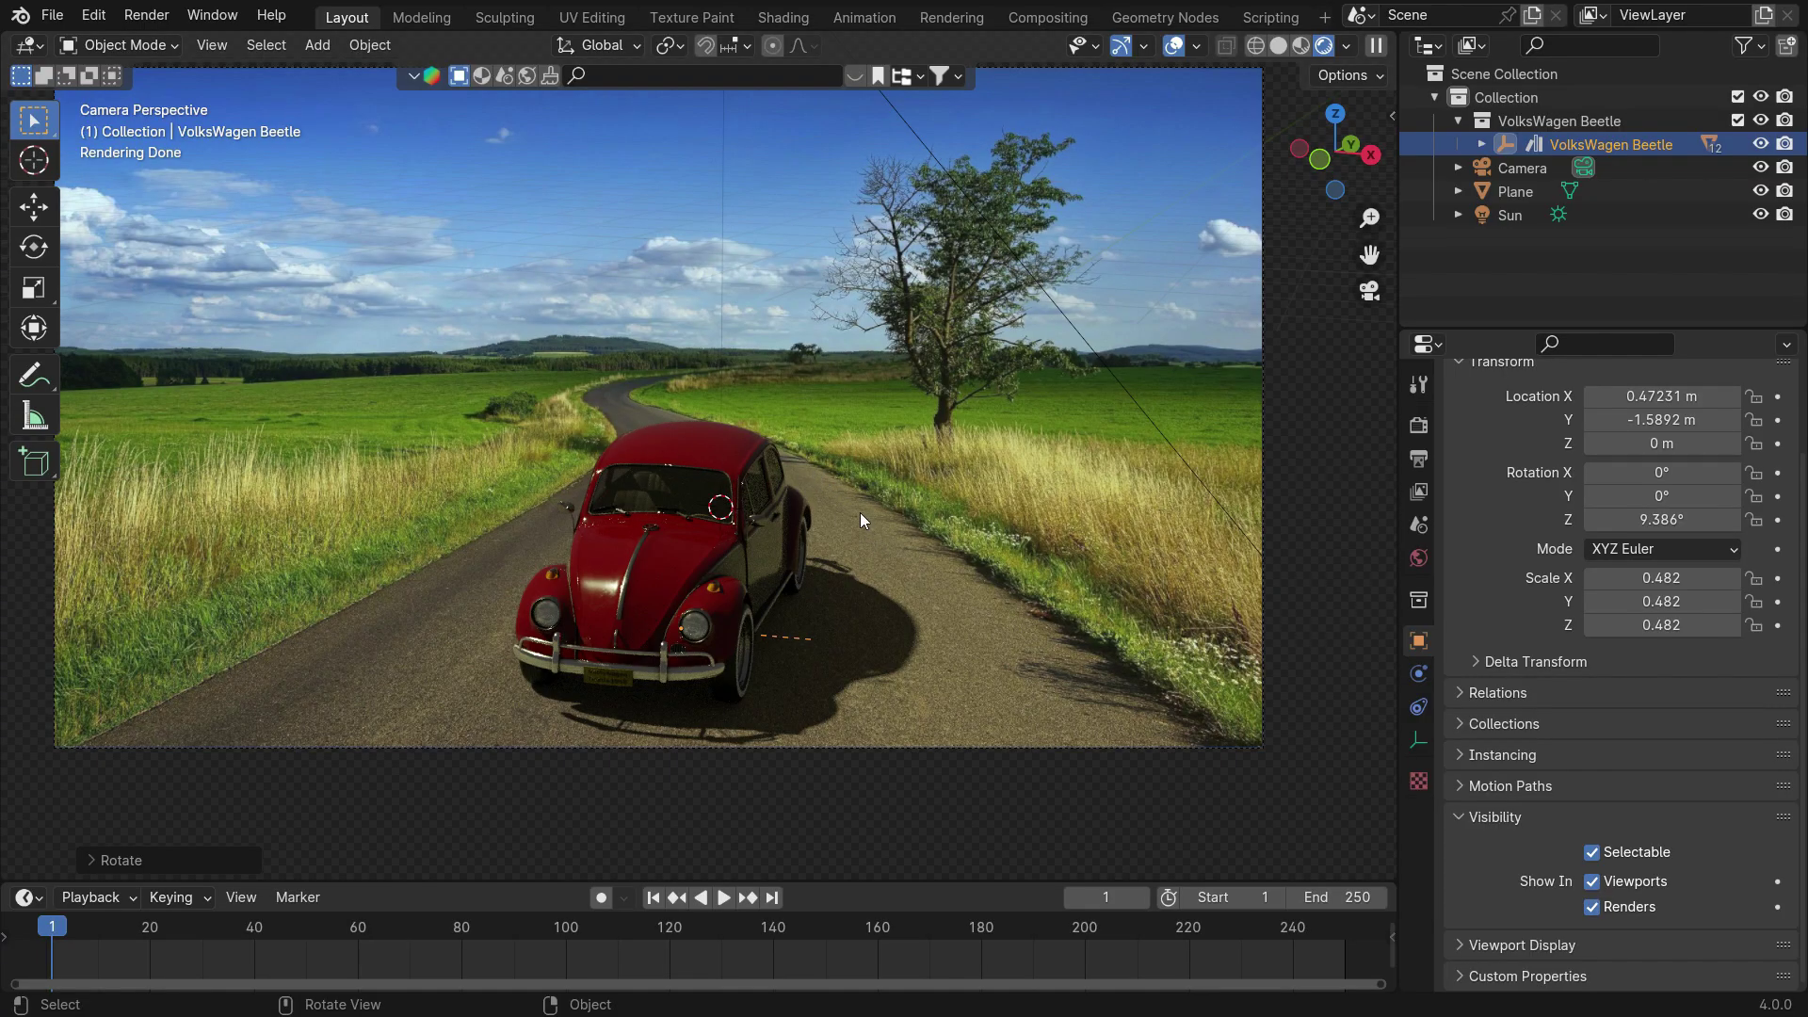
Re-aim the Sun lamp to rotation 59.907°, 22.881°, 35.372° so the Beetle's shadow falls left.
{"action": "left_click", "coordinate": [981, 213]}
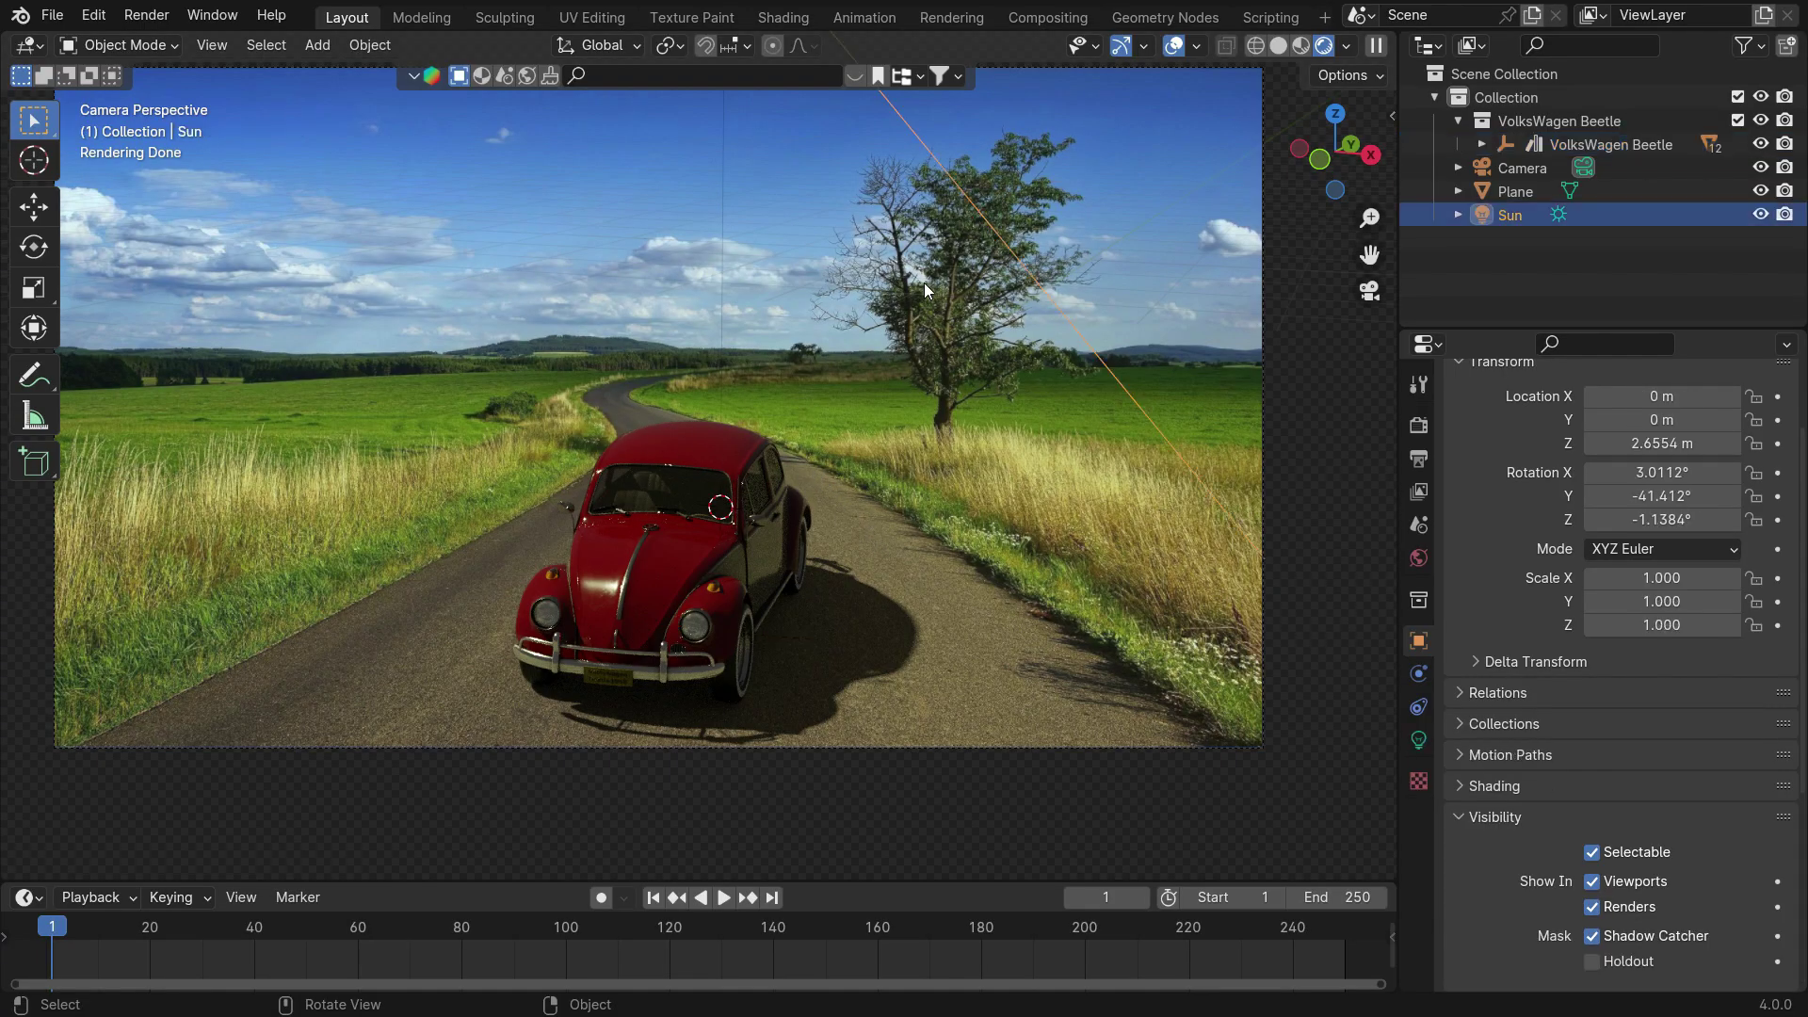
{"action": "scroll", "coordinate": [851, 448], "scroll_direction": "down", "scroll_amount": 1}
{"action": "left_click_drag", "start_coordinate": [826, 98], "coordinate": [480, 355]}
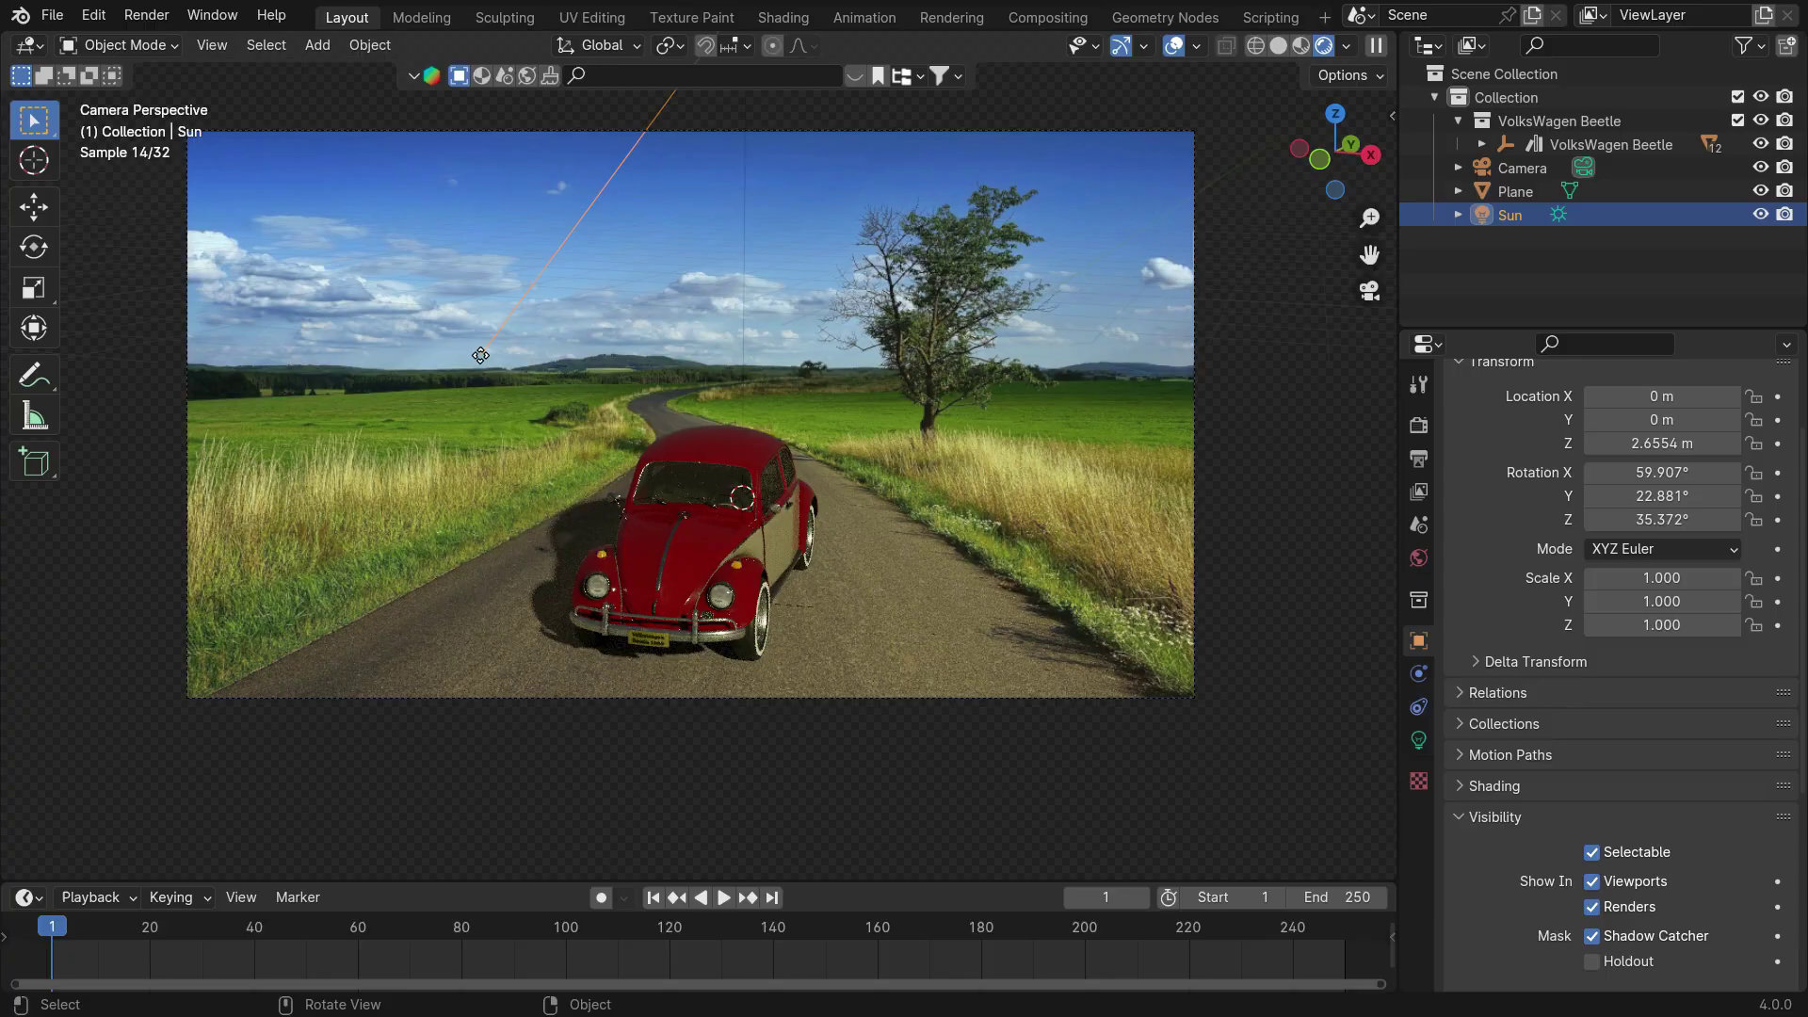
{"action": "scroll", "coordinate": [670, 574], "scroll_direction": "up", "scroll_amount": 1}
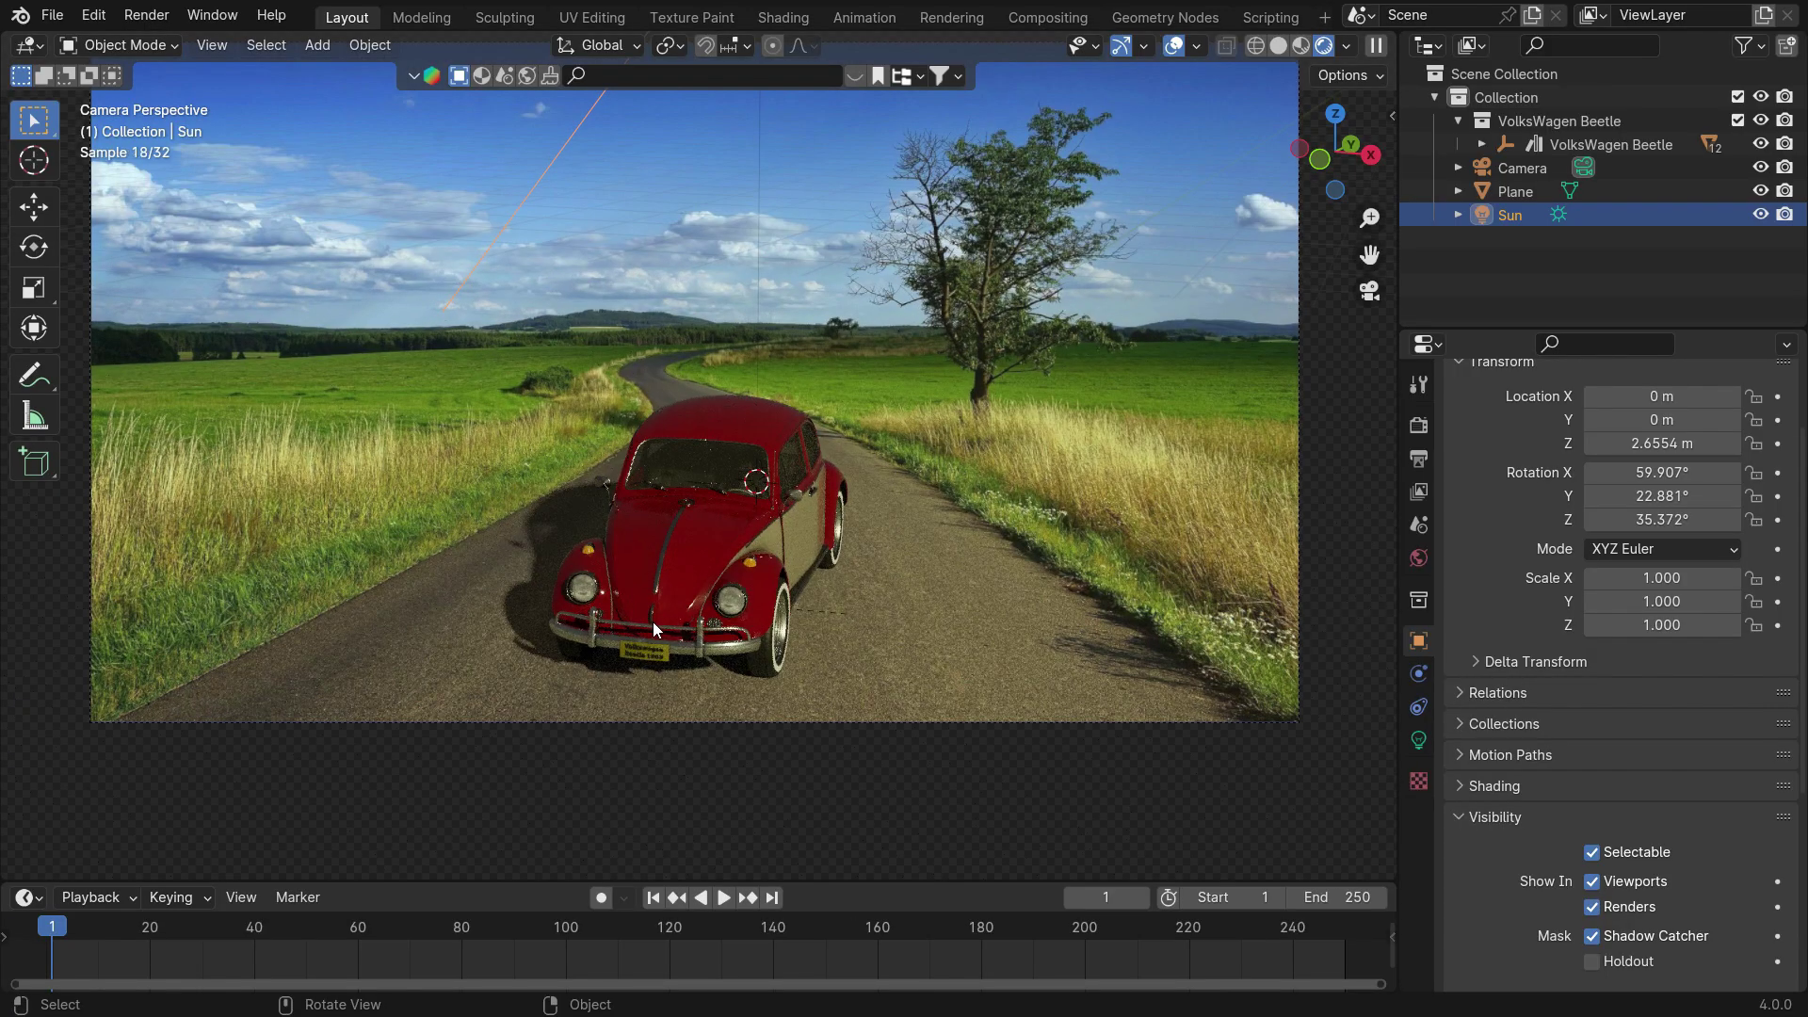
{"action": "scroll", "coordinate": [706, 616], "scroll_direction": "up", "scroll_amount": 1, "text": "shift"}
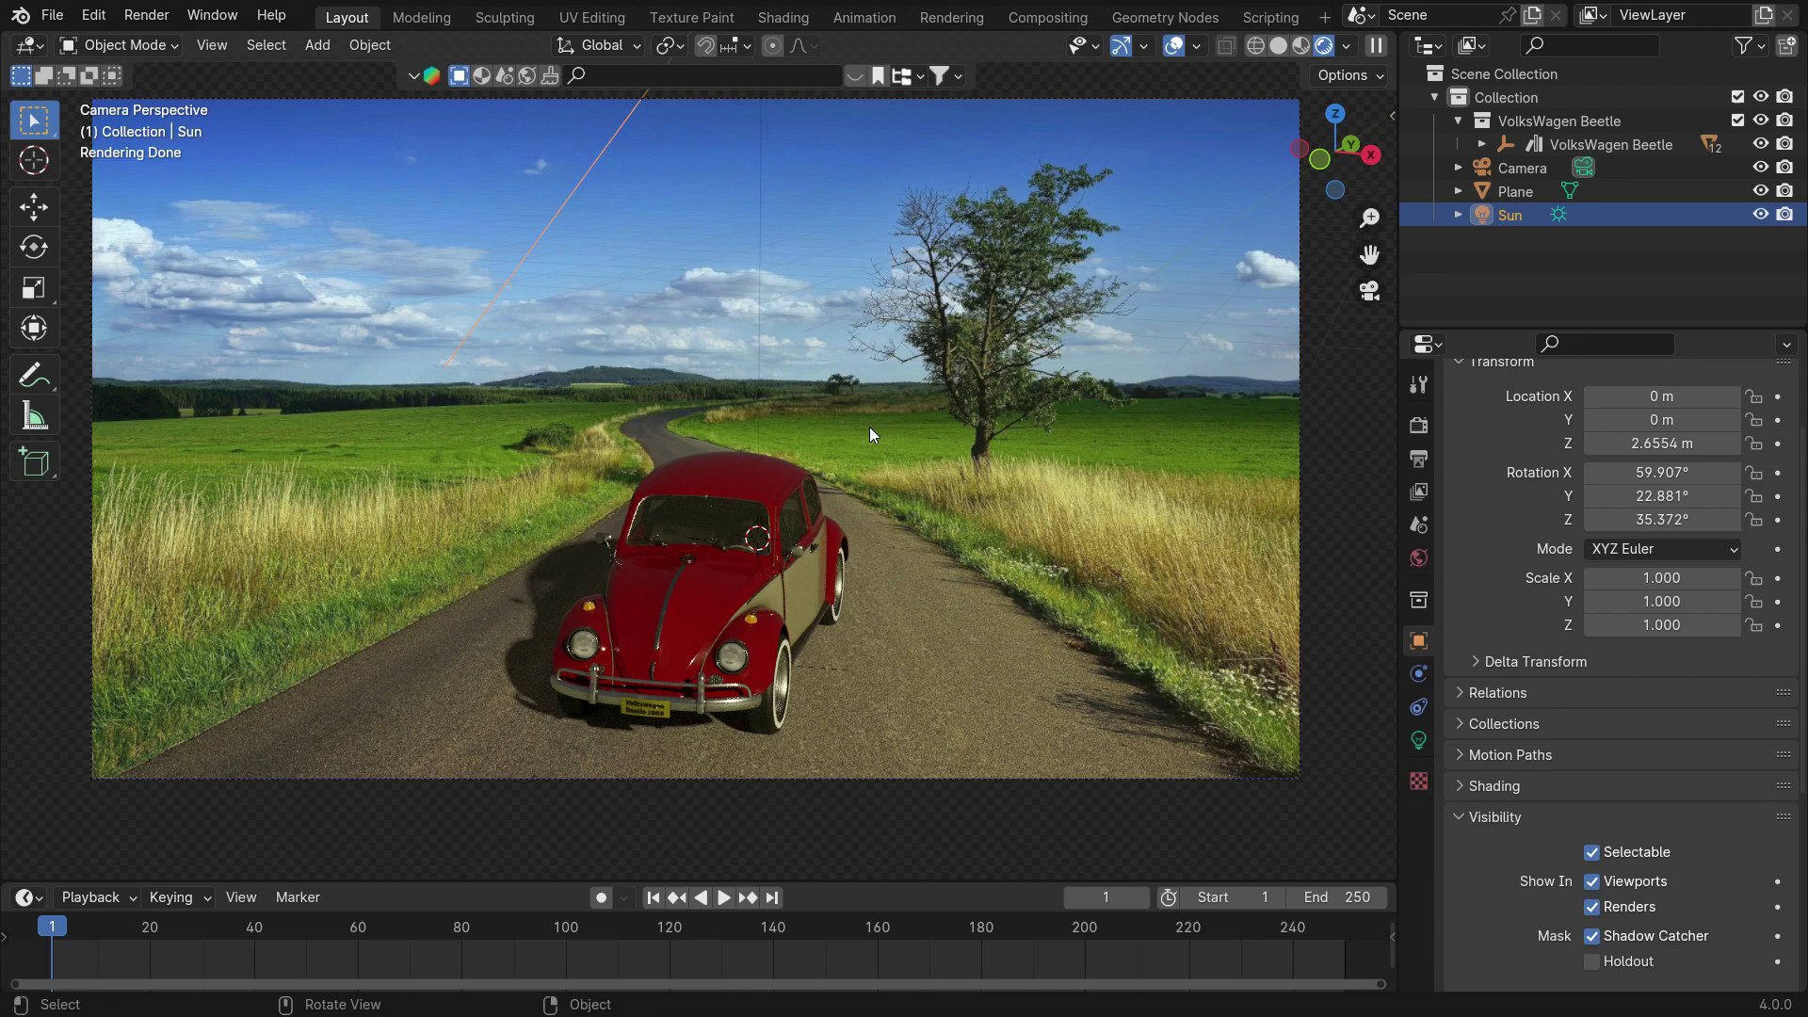
Render the frame with F12, then enable Use Nodes in the Compositing workspace.
{"action": "key", "text": "F12"}
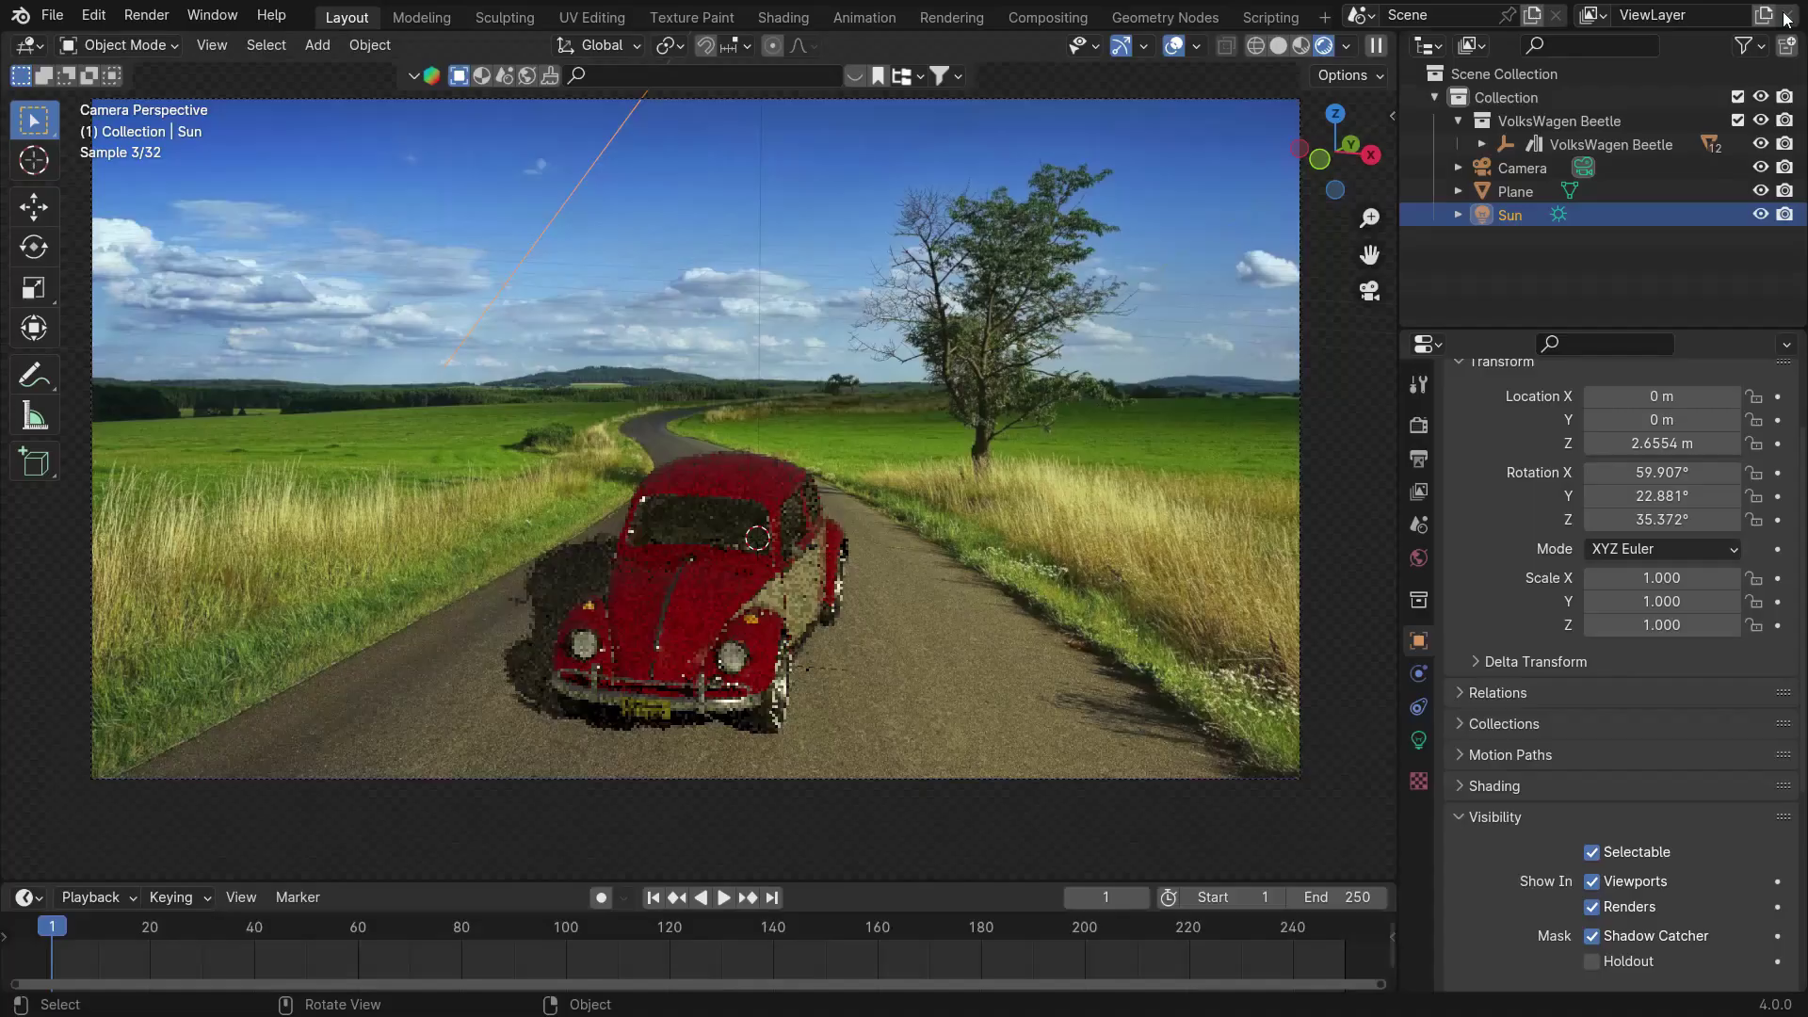
{"action": "left_click", "coordinate": [1786, 14]}
{"action": "left_click", "coordinate": [1048, 21]}
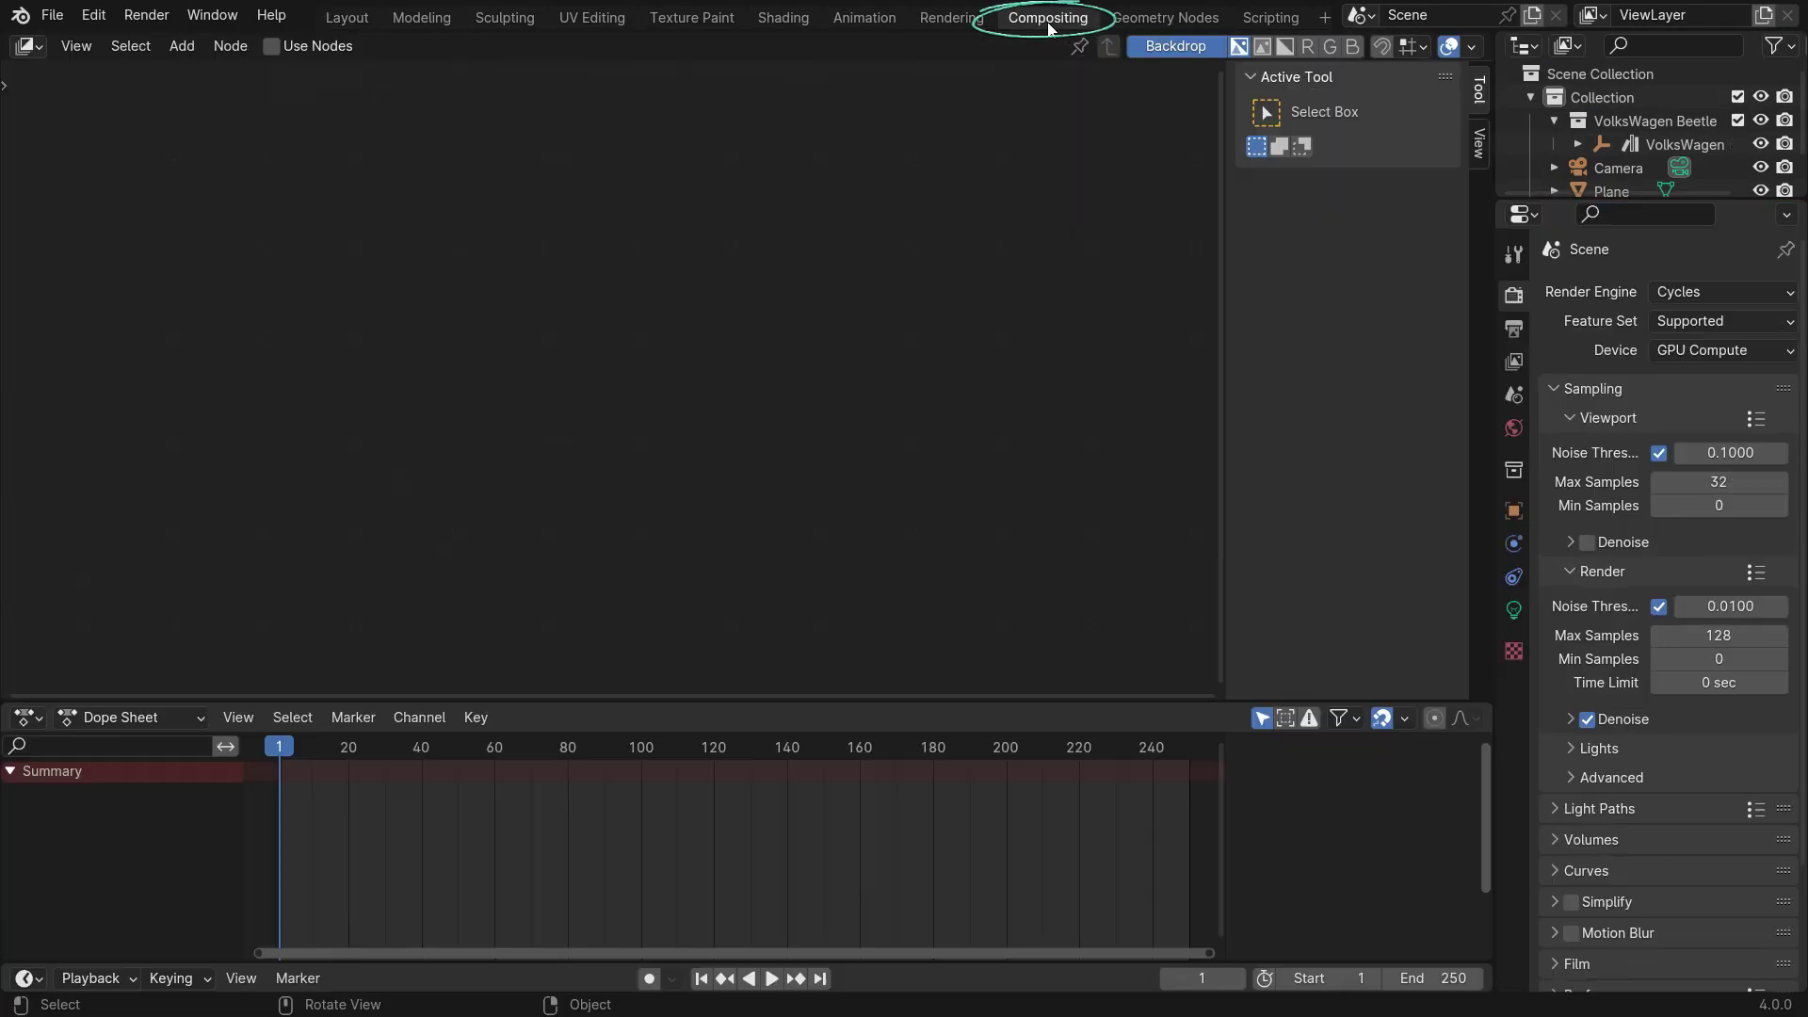
{"action": "left_click", "coordinate": [271, 46]}
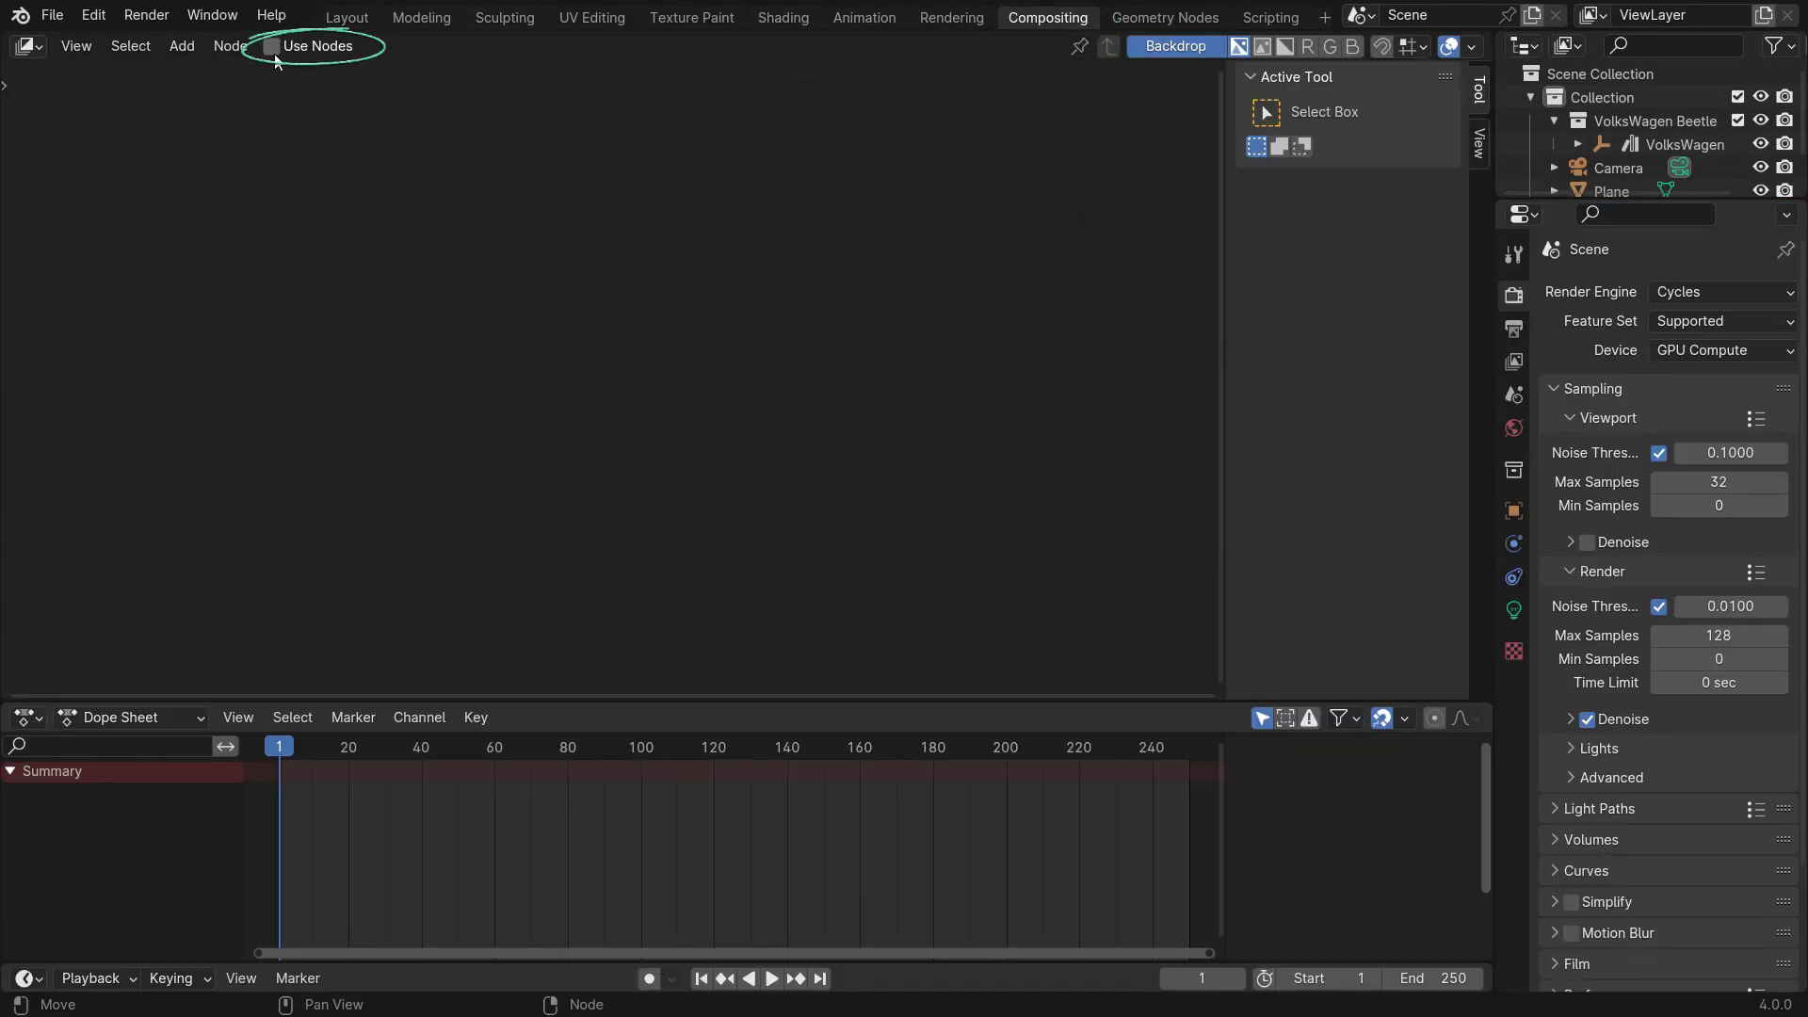
{"action": "scroll", "coordinate": [588, 362], "scroll_direction": "up", "scroll_amount": 2}
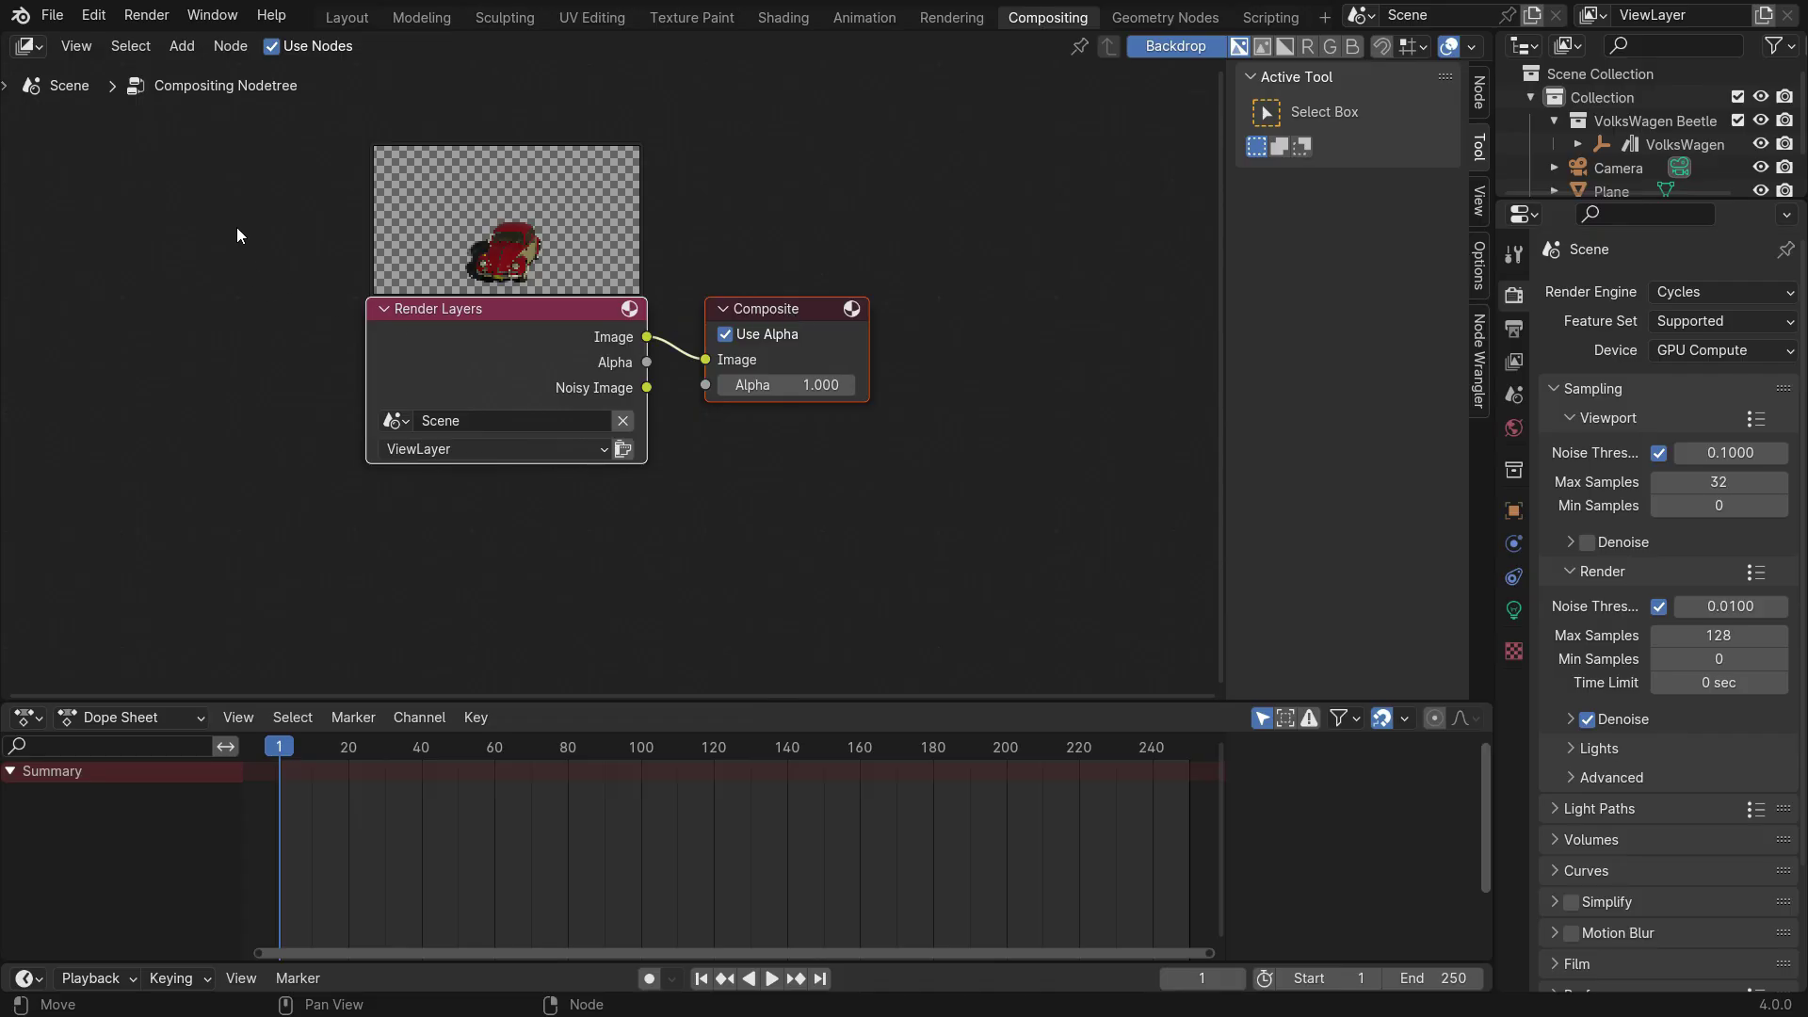
Add a Viewer node beside Composite and feed it the Render Layers image.
{"action": "key", "text": "shift+a"}
{"action": "type", "text": "view"}
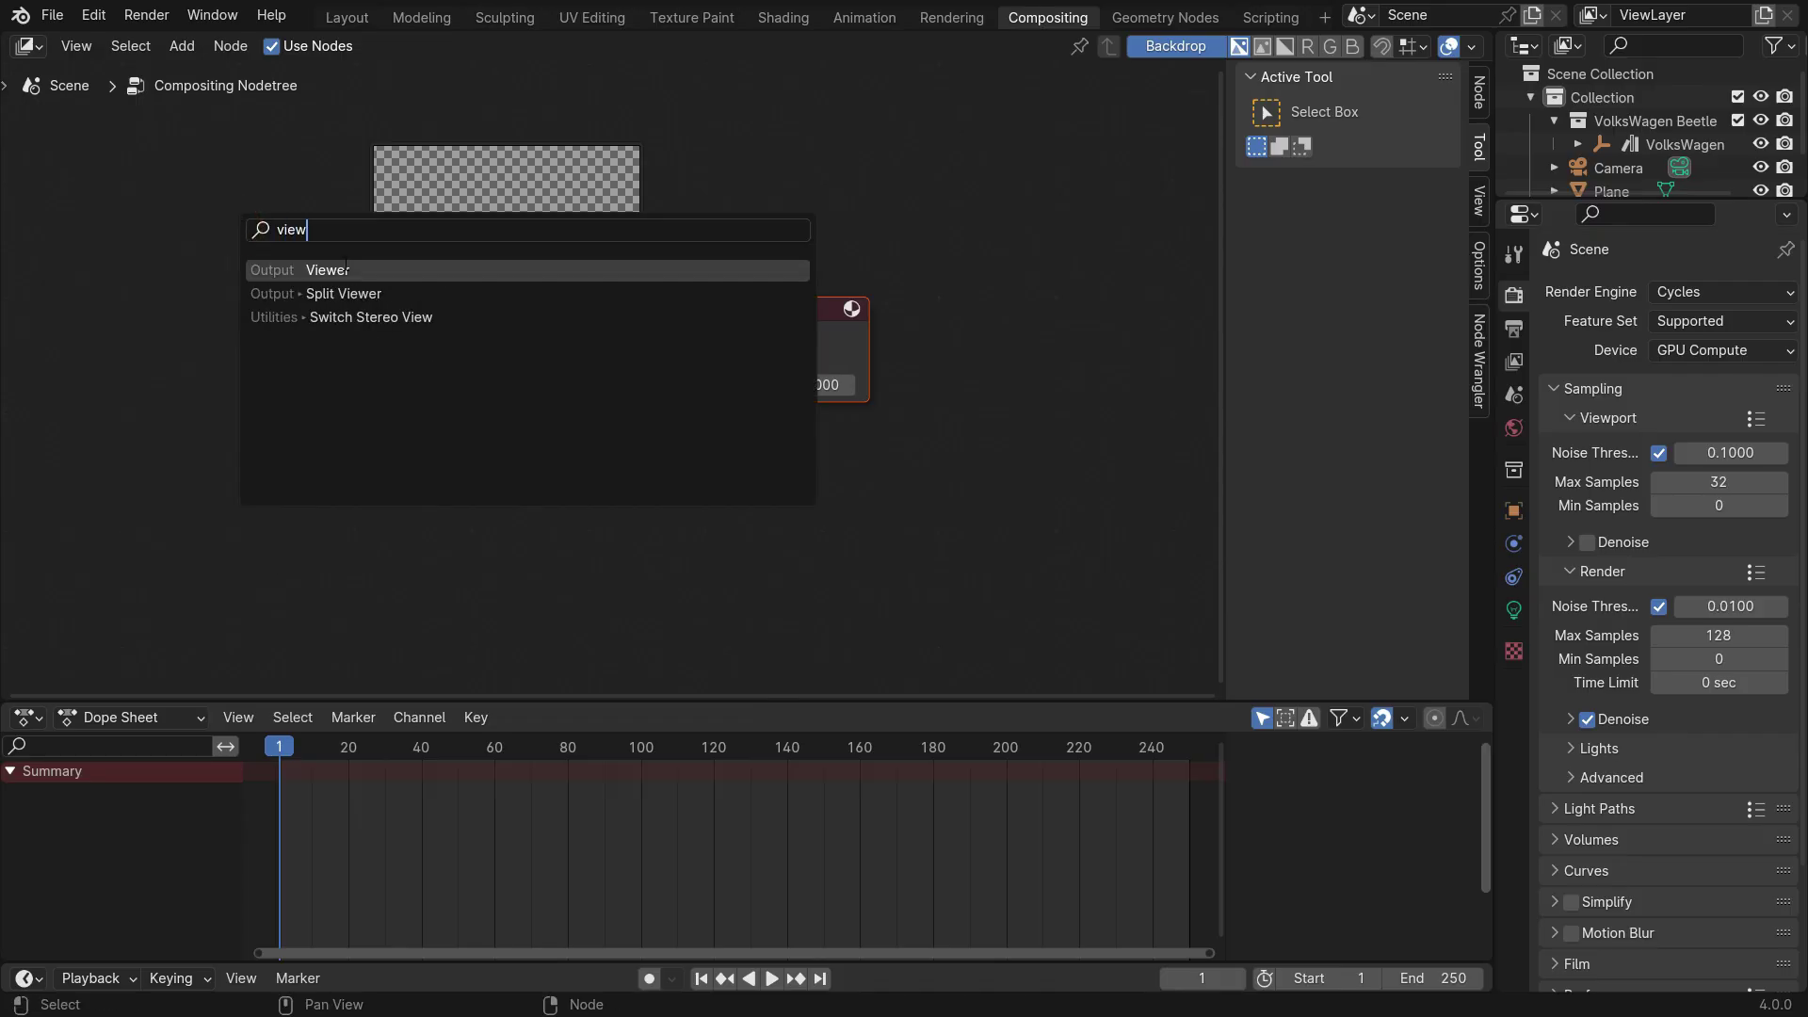
{"action": "left_click", "coordinate": [346, 269]}
{"action": "left_click", "coordinate": [731, 435]}
{"action": "left_click", "coordinate": [817, 450]}
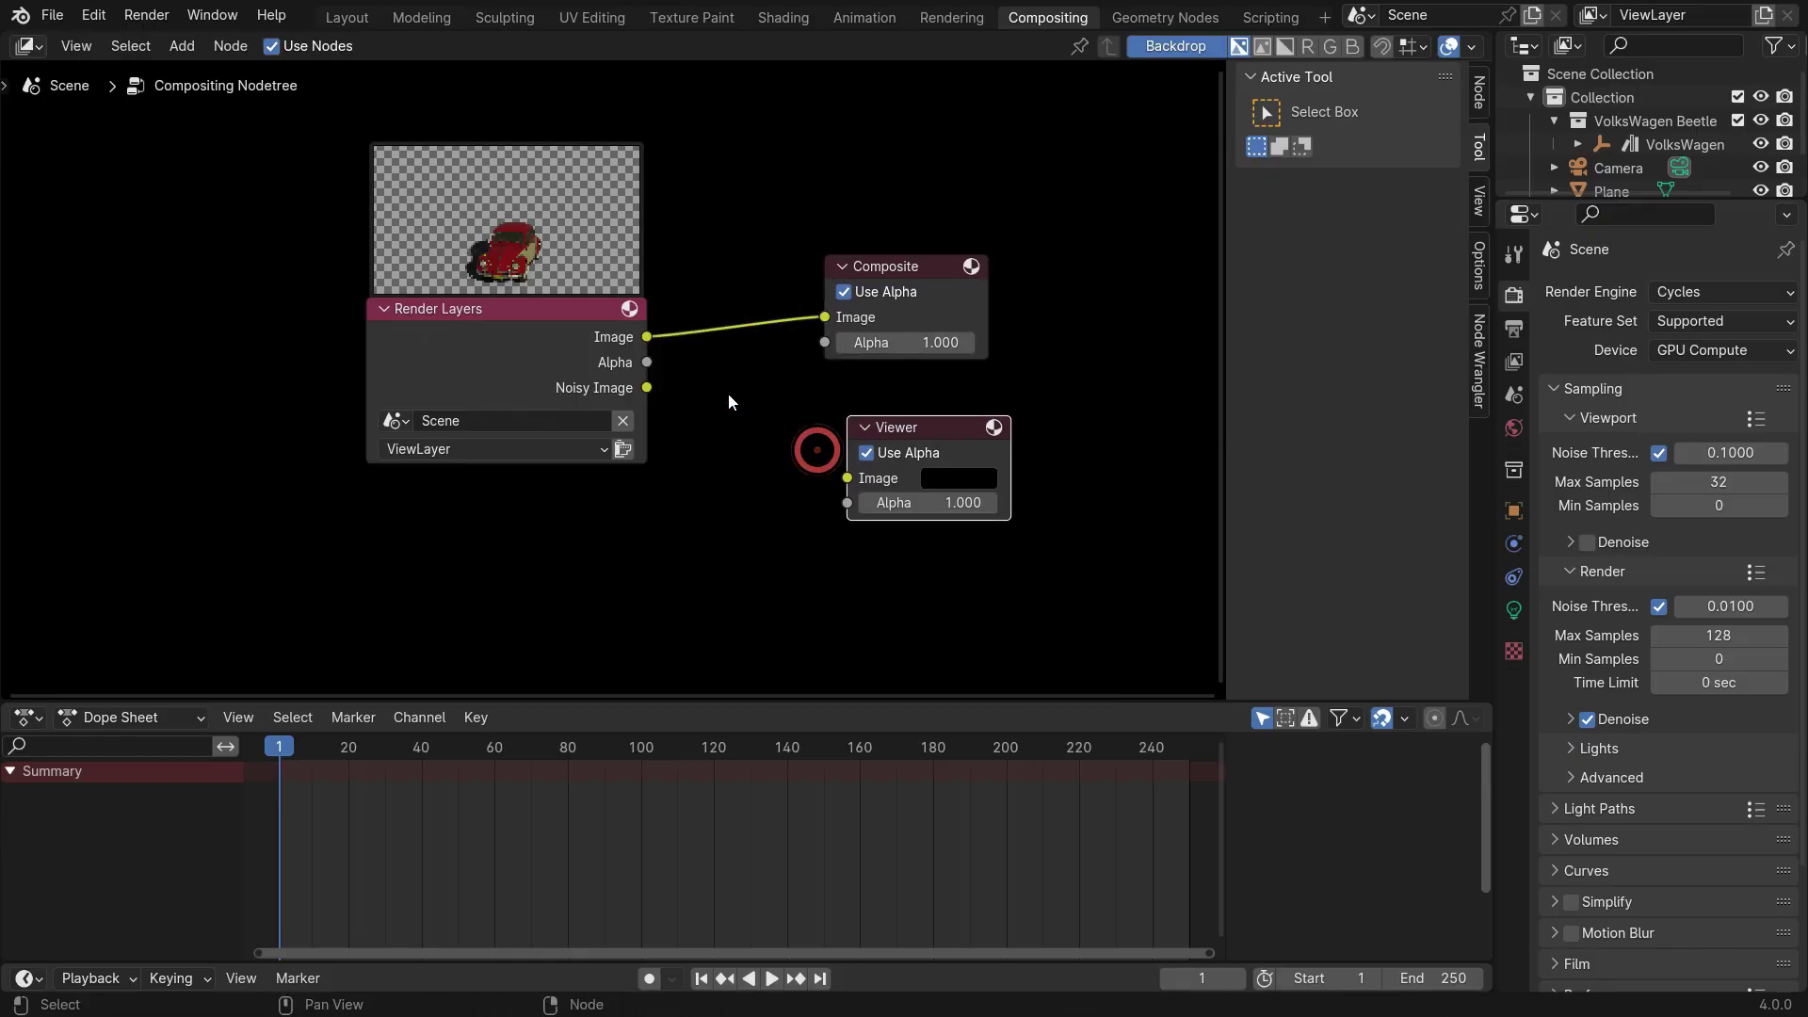
{"action": "left_click_drag", "start_coordinate": [647, 337], "coordinate": [848, 478]}
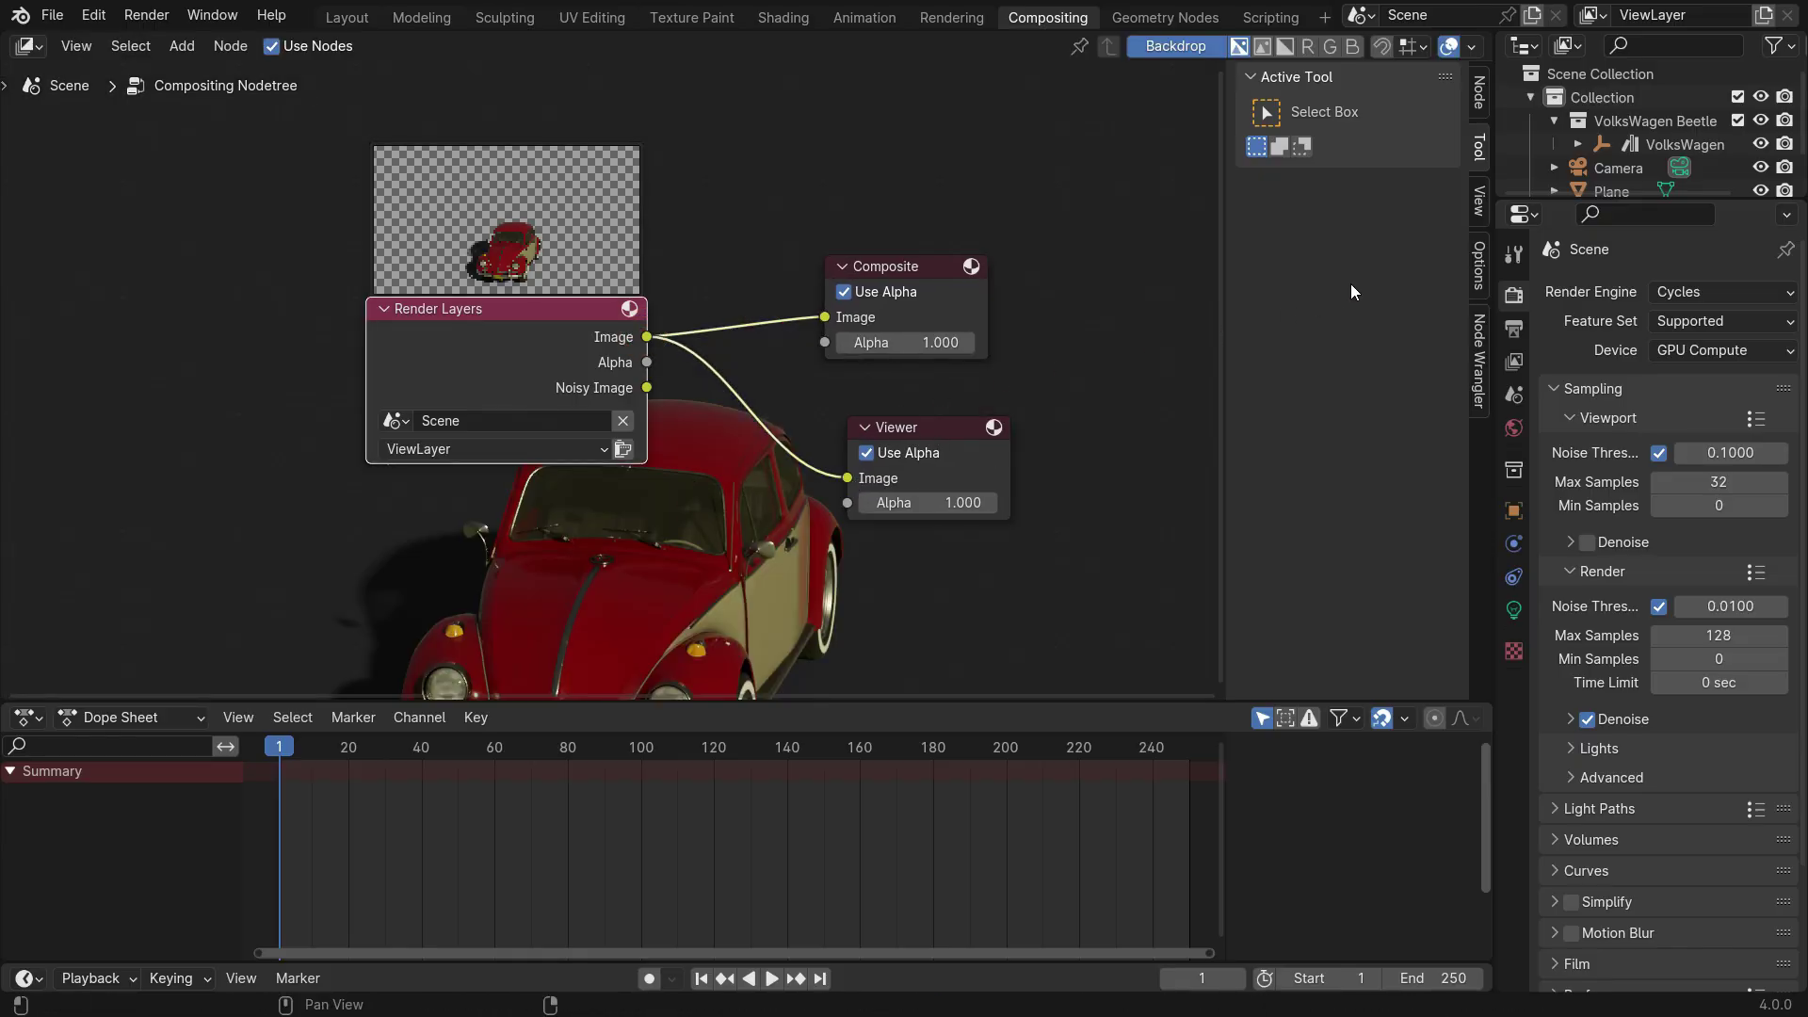
Set the compositor backdrop zoom to 0.65.
{"action": "left_click", "coordinate": [1480, 200]}
{"action": "left_click_drag", "start_coordinate": [1391, 136], "coordinate": [1344, 136]}
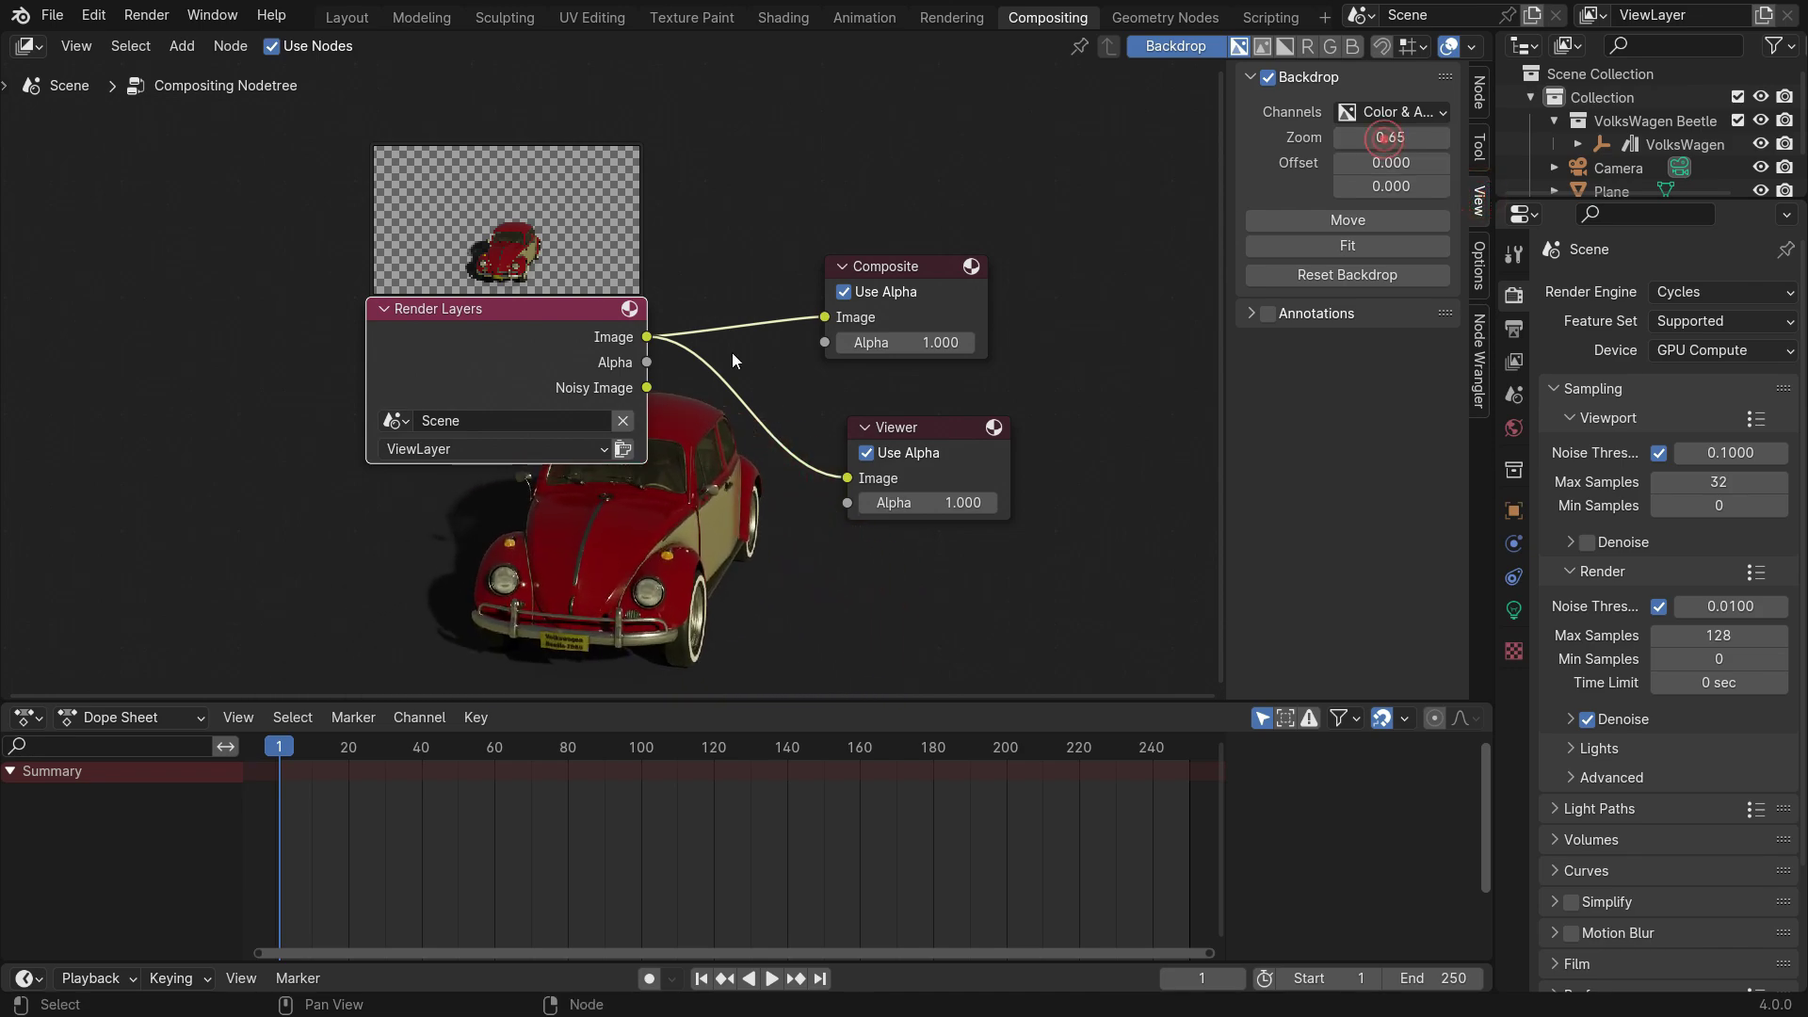
{"action": "middle_click_drag", "start_coordinate": [693, 70], "coordinate": [557, 218]}
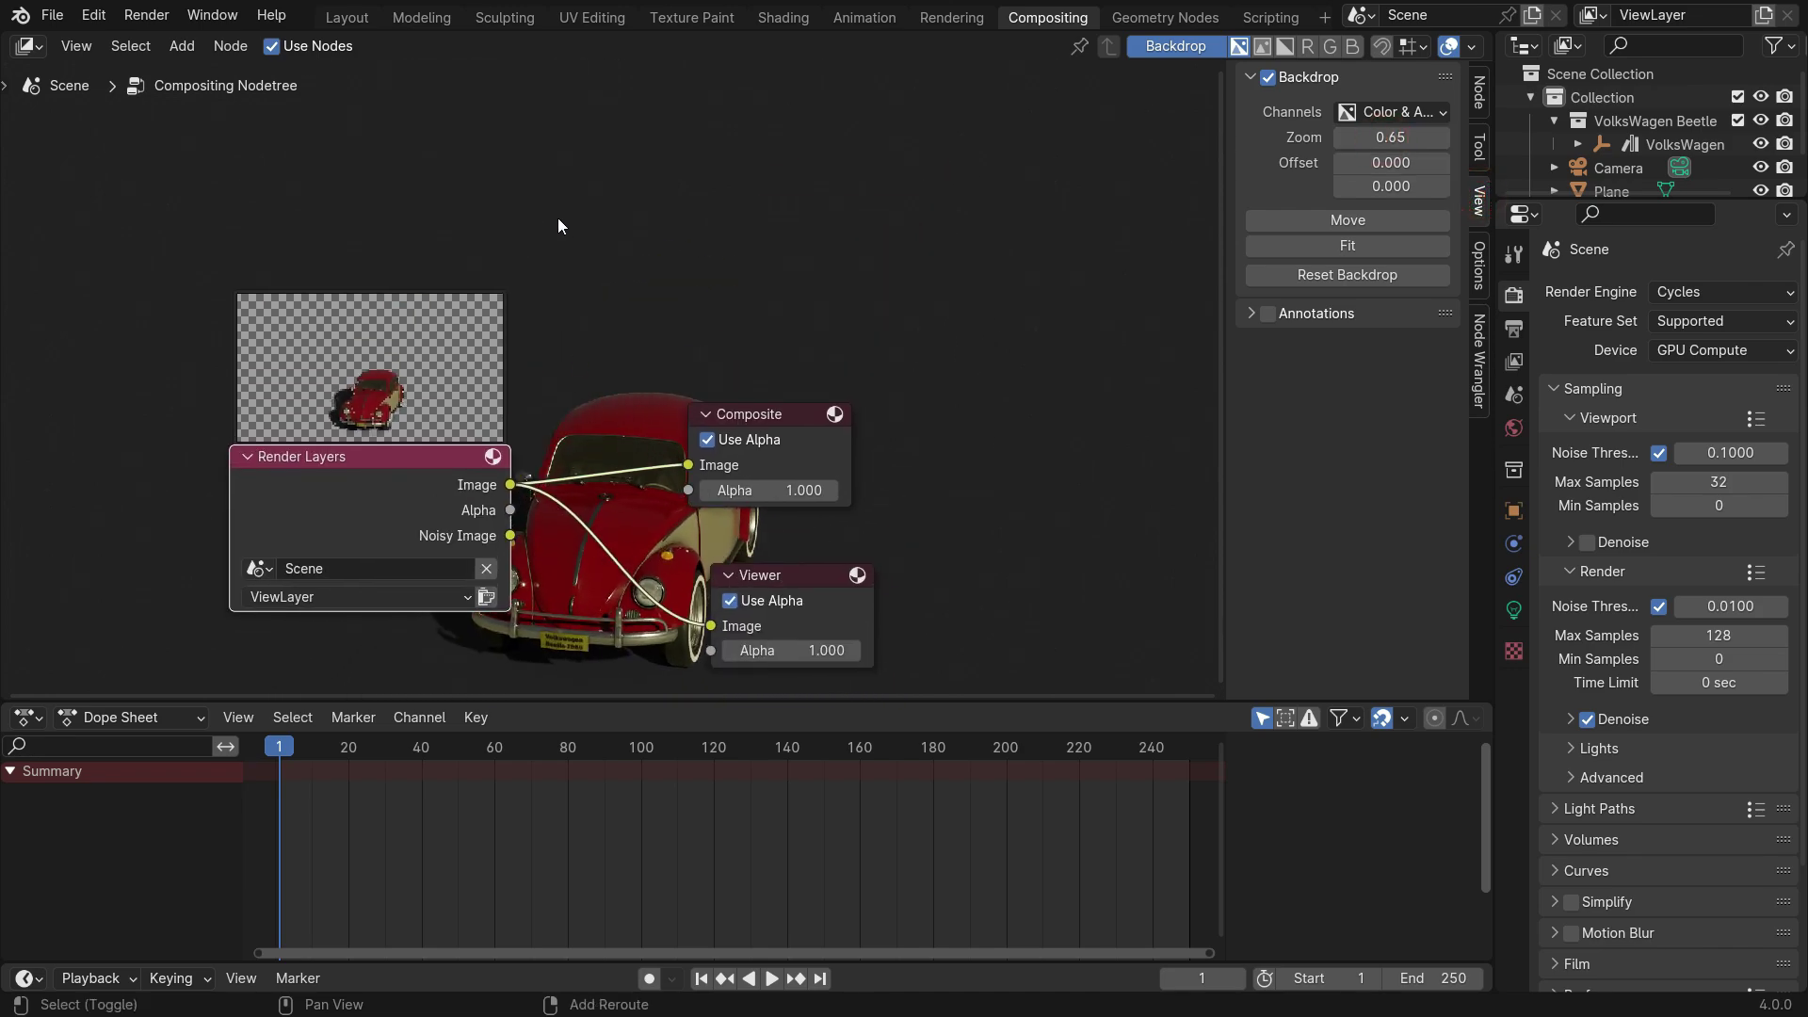
Add an Image node above Render Layers and load Road.JPG into it.
{"action": "key", "text": "shift+a"}
{"action": "type", "text": "image"}
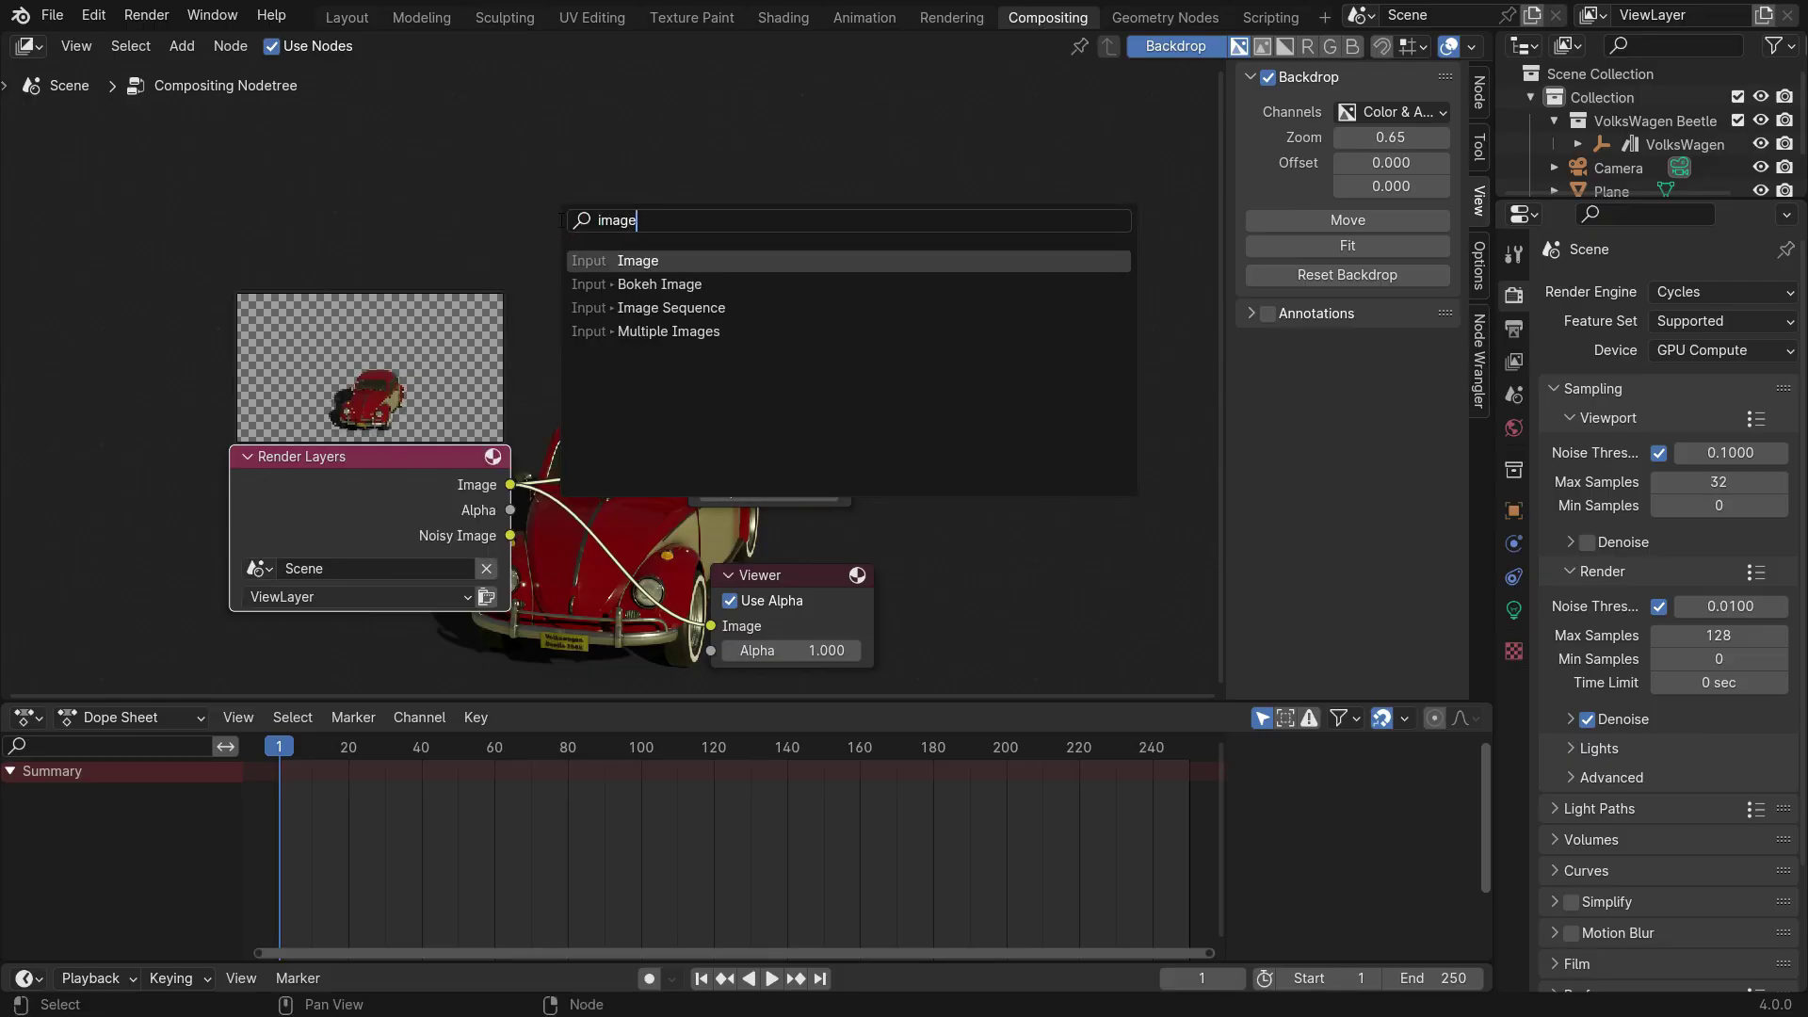
{"action": "left_click", "coordinate": [638, 261]}
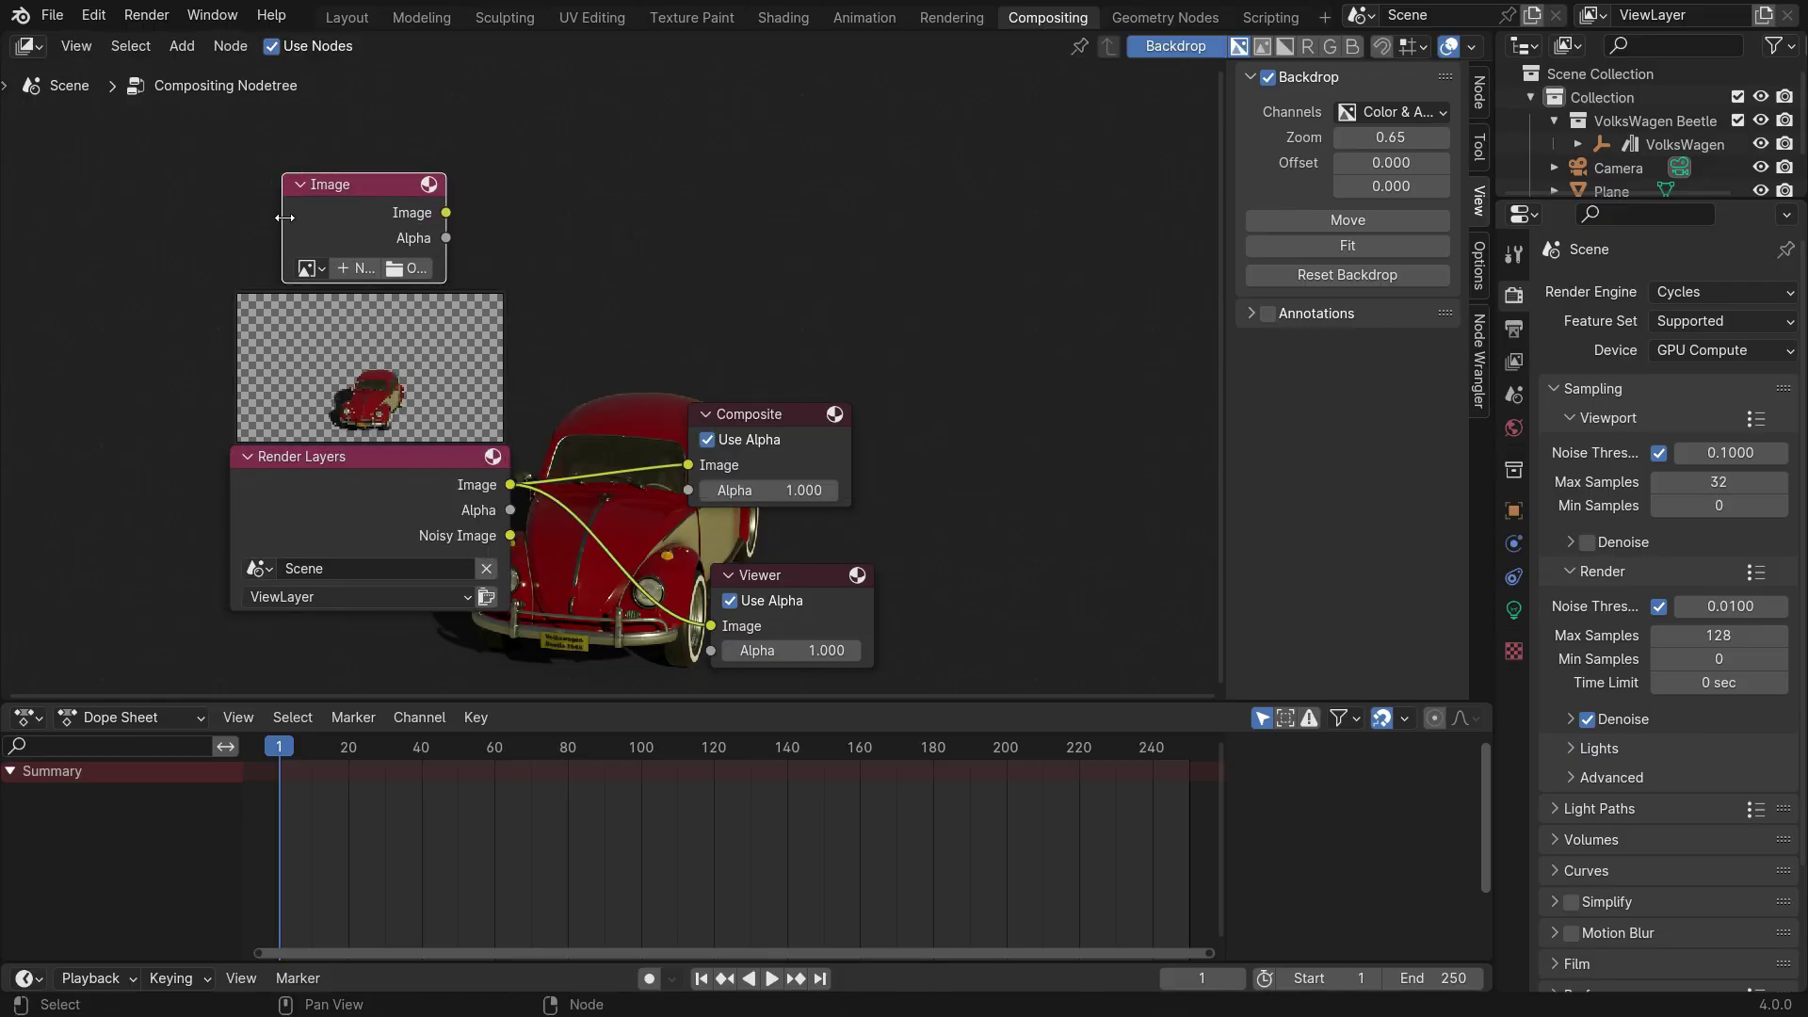
{"action": "left_click", "coordinate": [280, 242]}
{"action": "left_click", "coordinate": [386, 269]}
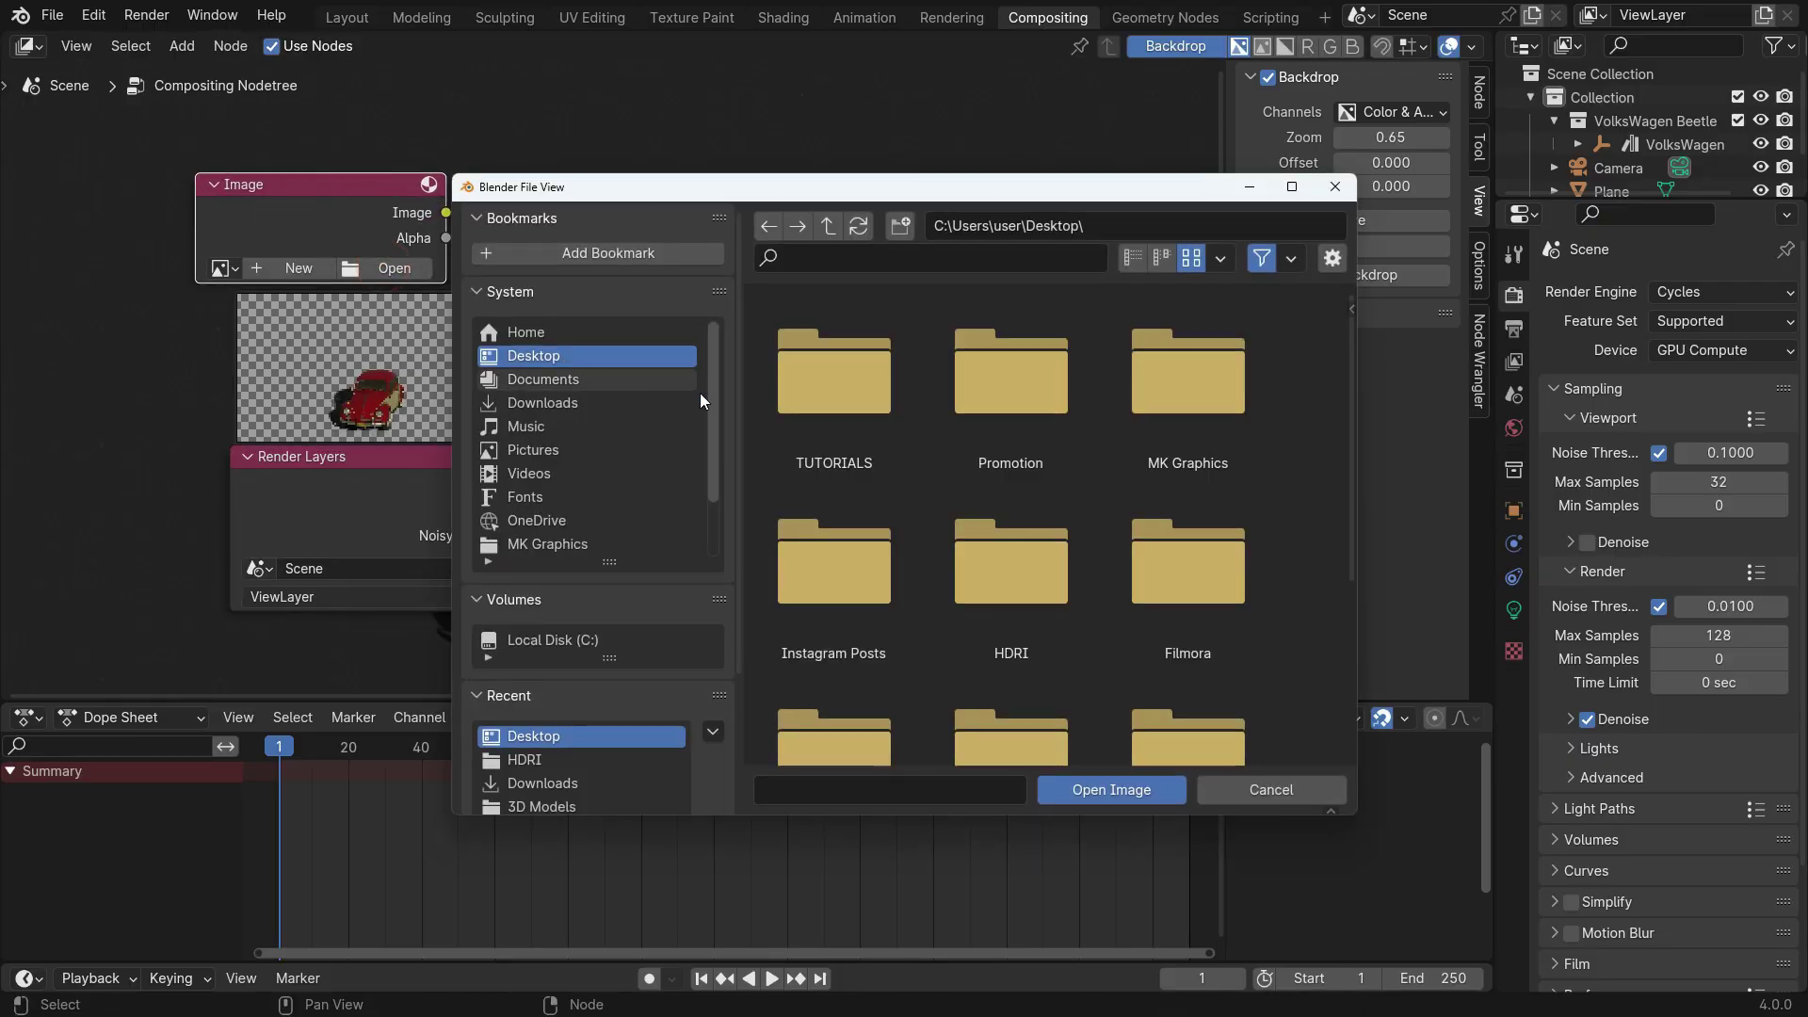
{"action": "scroll", "coordinate": [847, 499], "scroll_direction": "down", "scroll_amount": 4}
{"action": "left_click", "coordinate": [846, 653]}
{"action": "left_click", "coordinate": [1082, 791]}
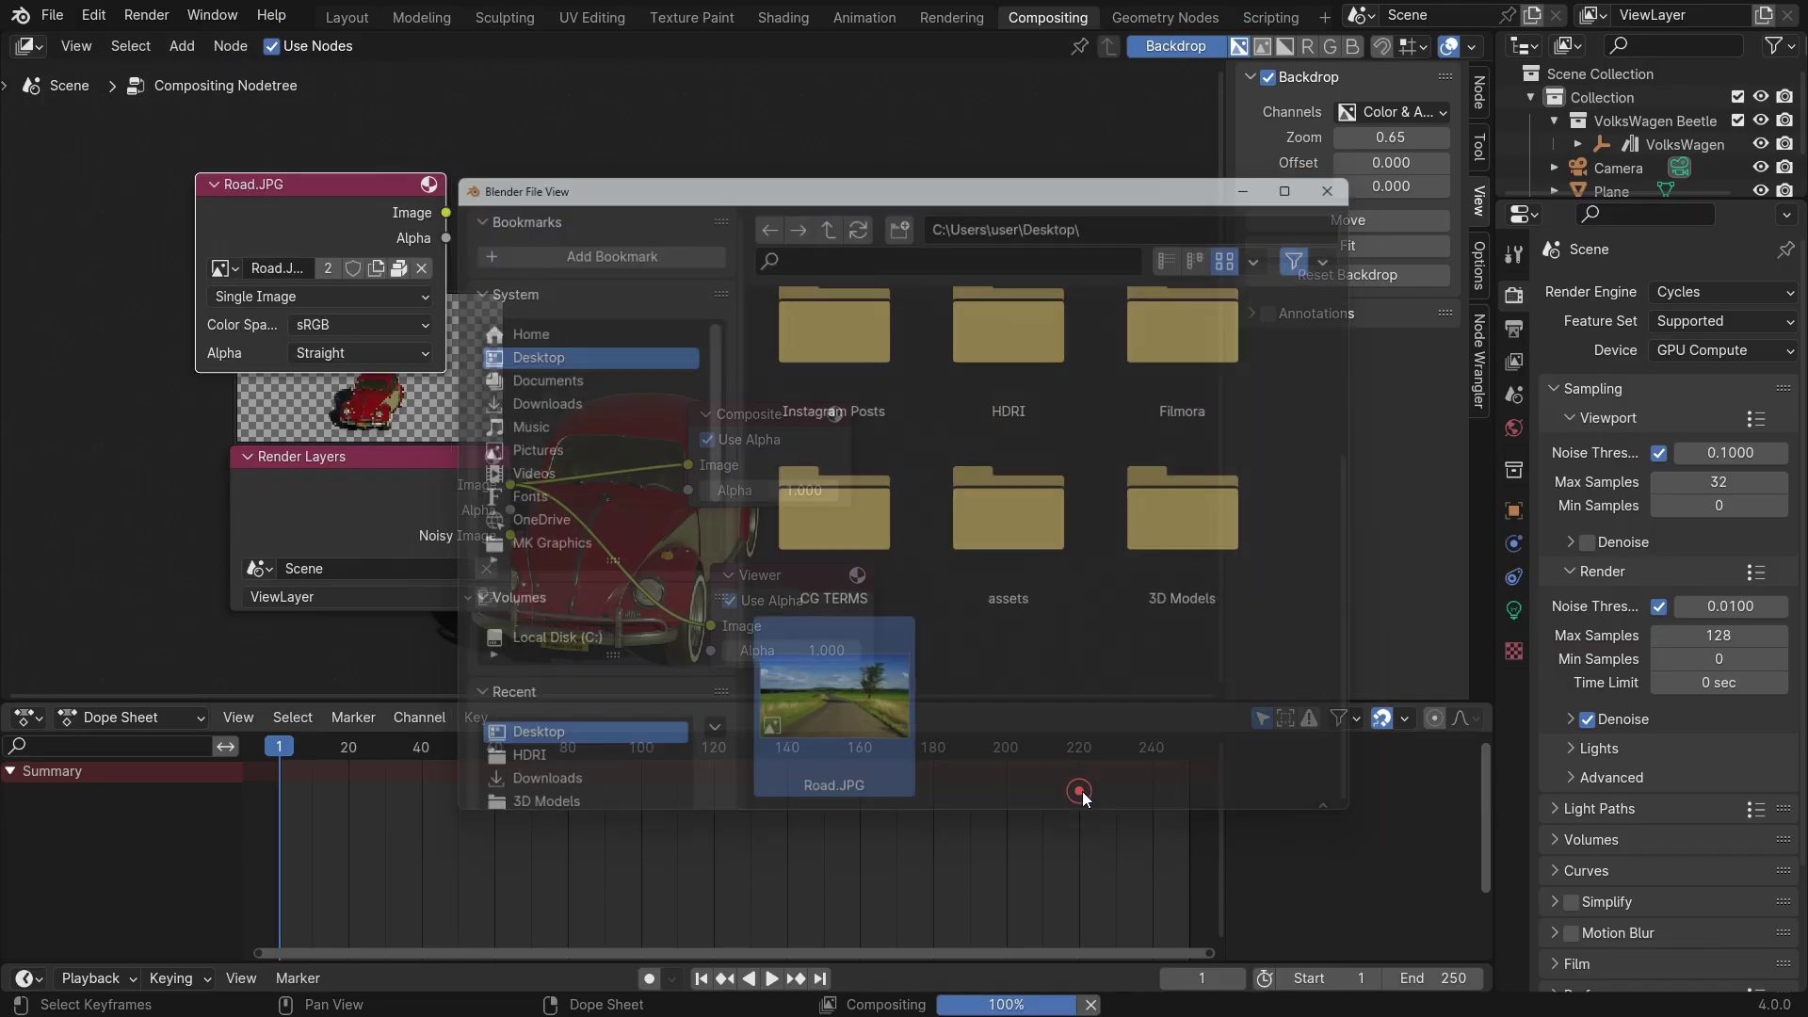
Rearrange the Road.JPG, Composite and Viewer nodes to tidy the node layout.
{"action": "scroll", "coordinate": [567, 492], "scroll_direction": "down", "scroll_amount": 2}
{"action": "left_click_drag", "start_coordinate": [320, 227], "coordinate": [362, 161]}
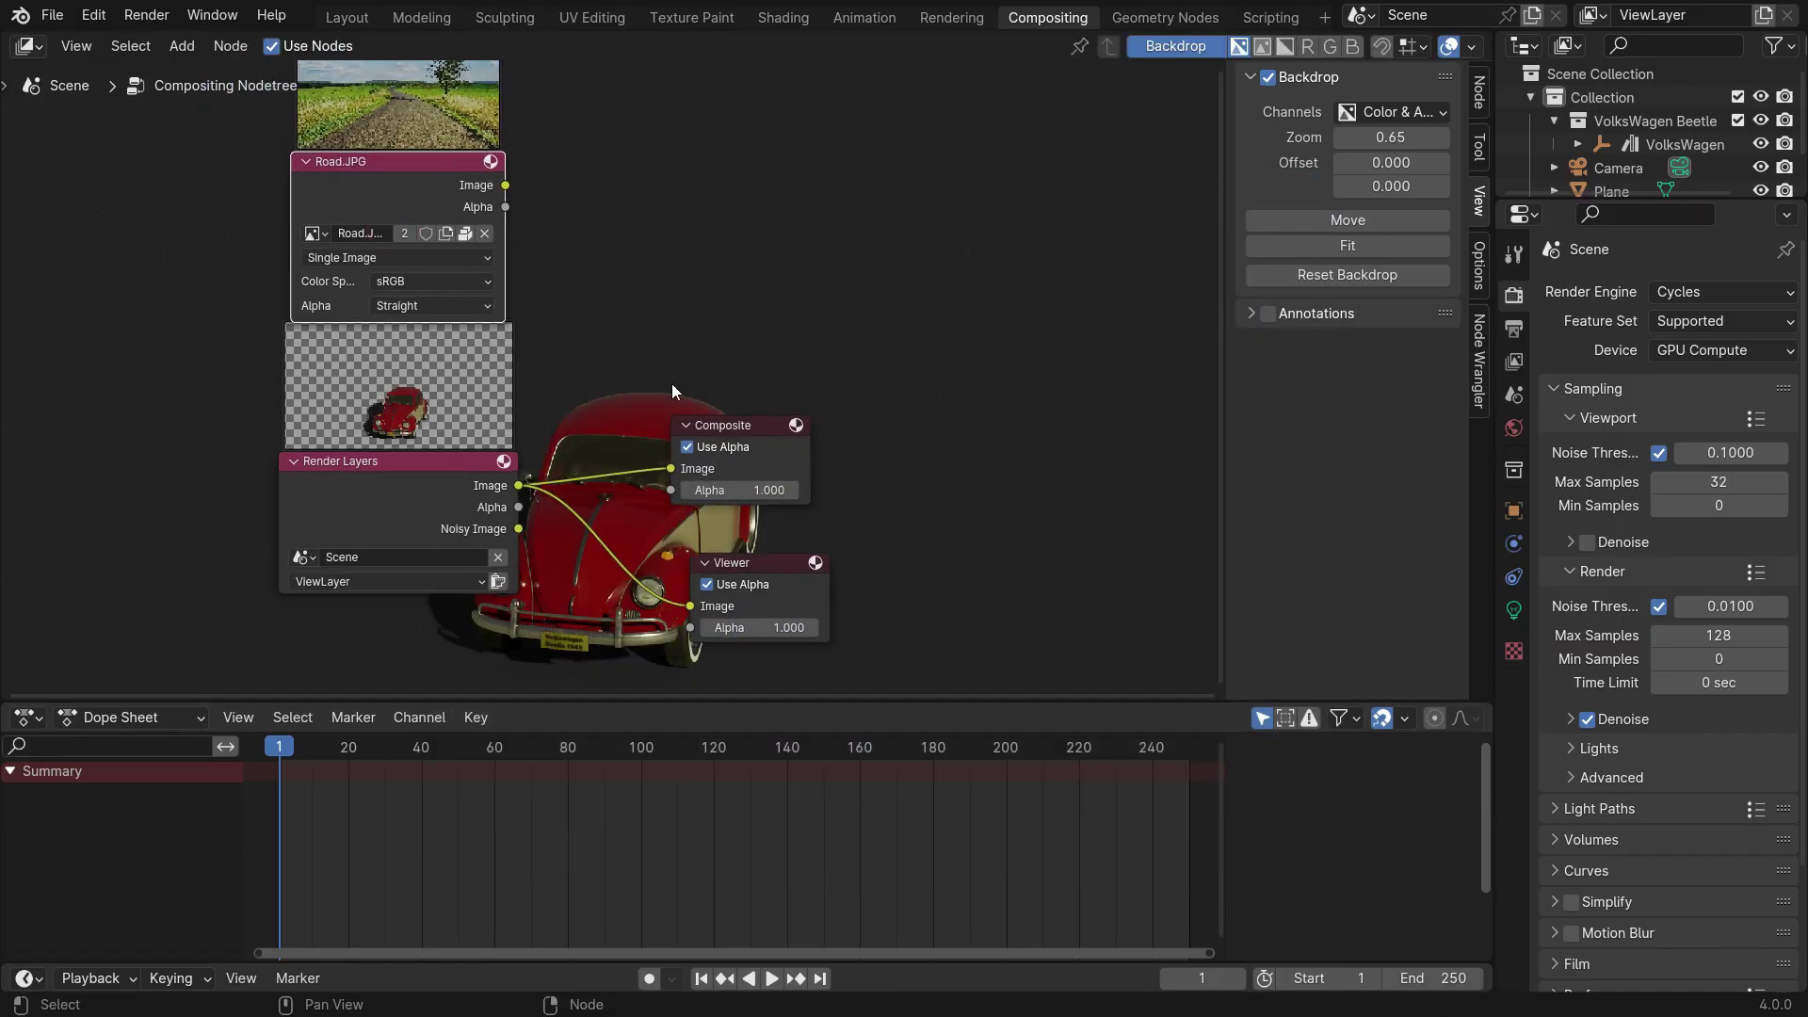
{"action": "left_click_drag", "start_coordinate": [752, 424], "coordinate": [958, 282]}
{"action": "left_click_drag", "start_coordinate": [744, 562], "coordinate": [1006, 440]}
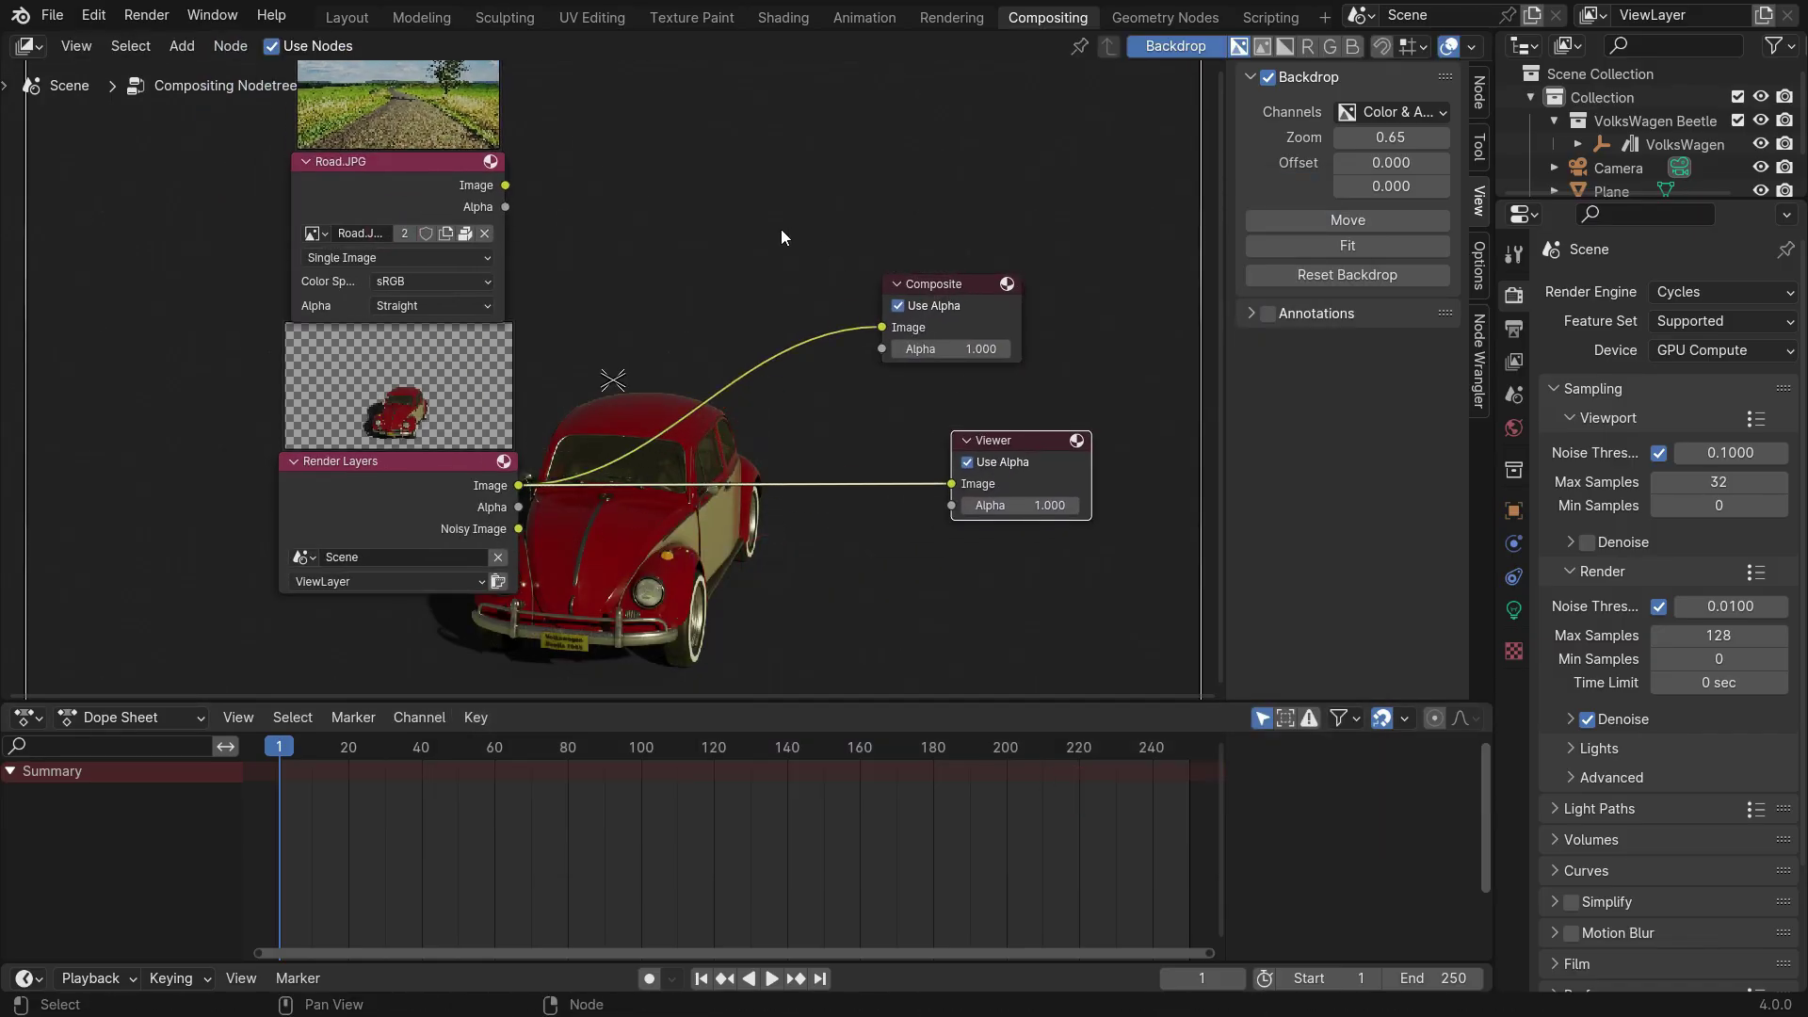
{"action": "middle_click_drag", "start_coordinate": [781, 236], "coordinate": [730, 298]}
Add an Alpha Over node taking Road.JPG and the car render, outputting to Composite and Viewer.
{"action": "key", "text": "shift+a"}
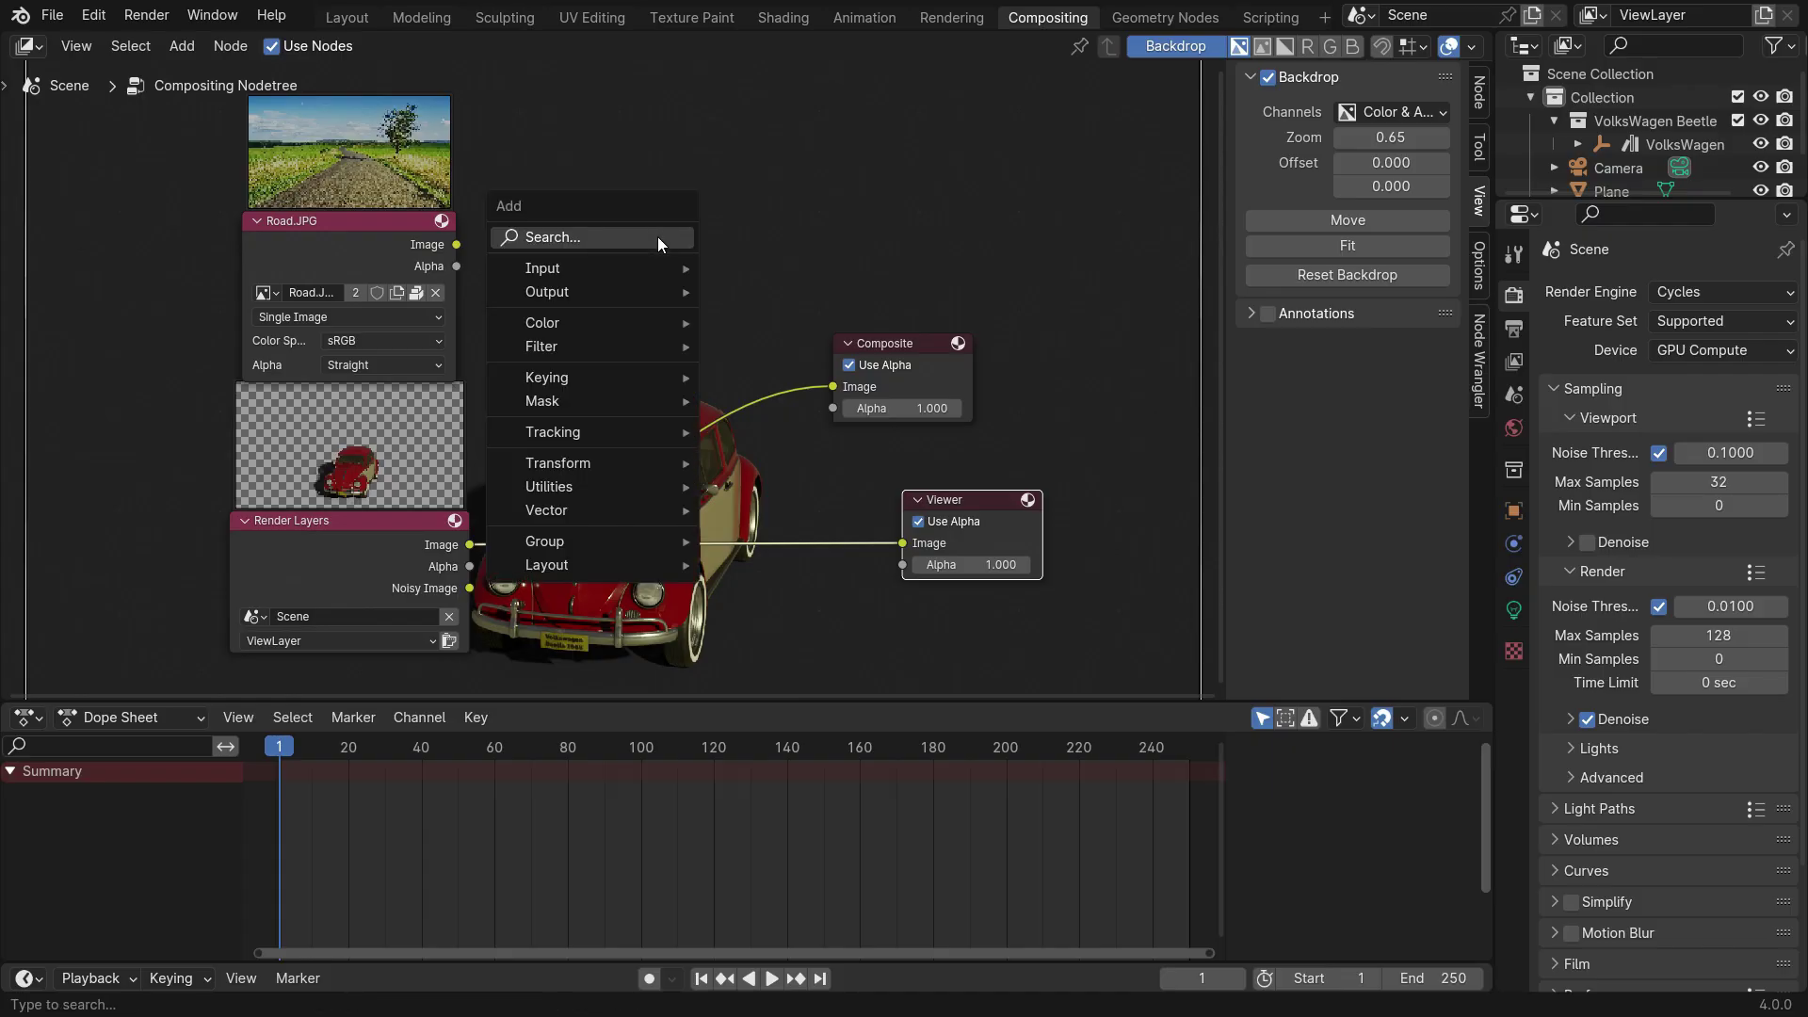
{"action": "type", "text": "alpha over"}
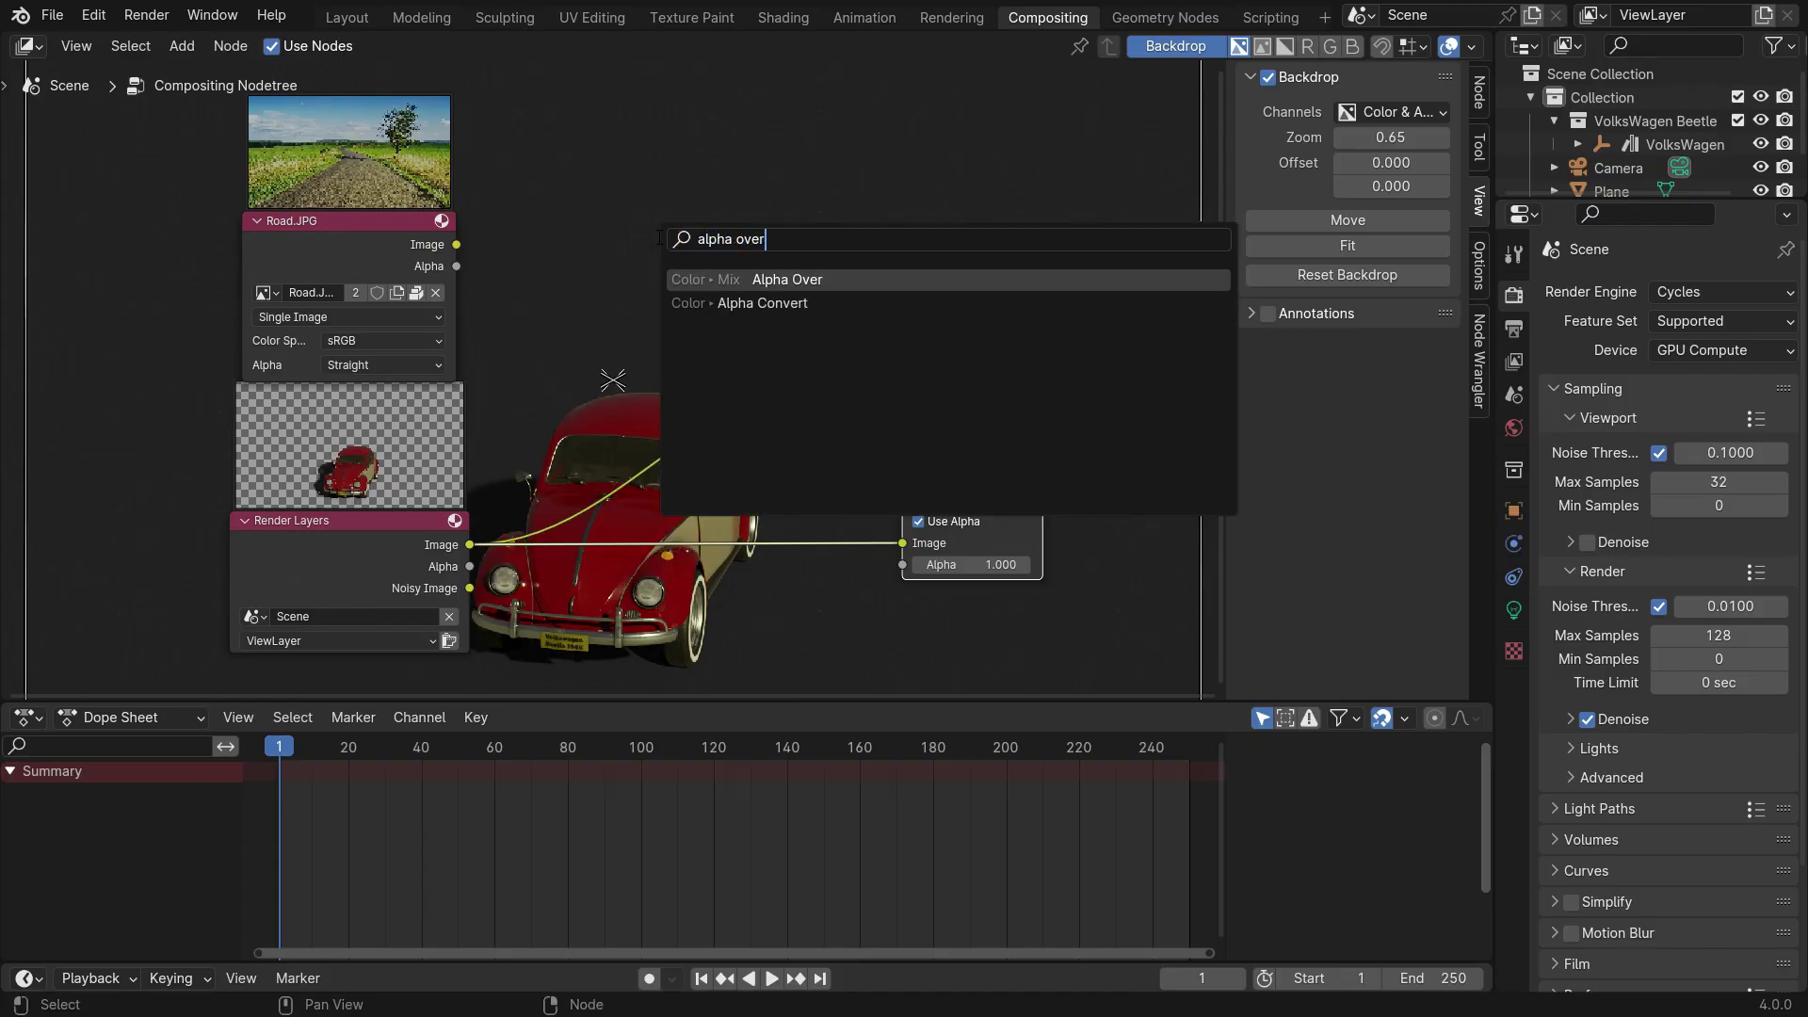
{"action": "left_click", "coordinate": [804, 278]}
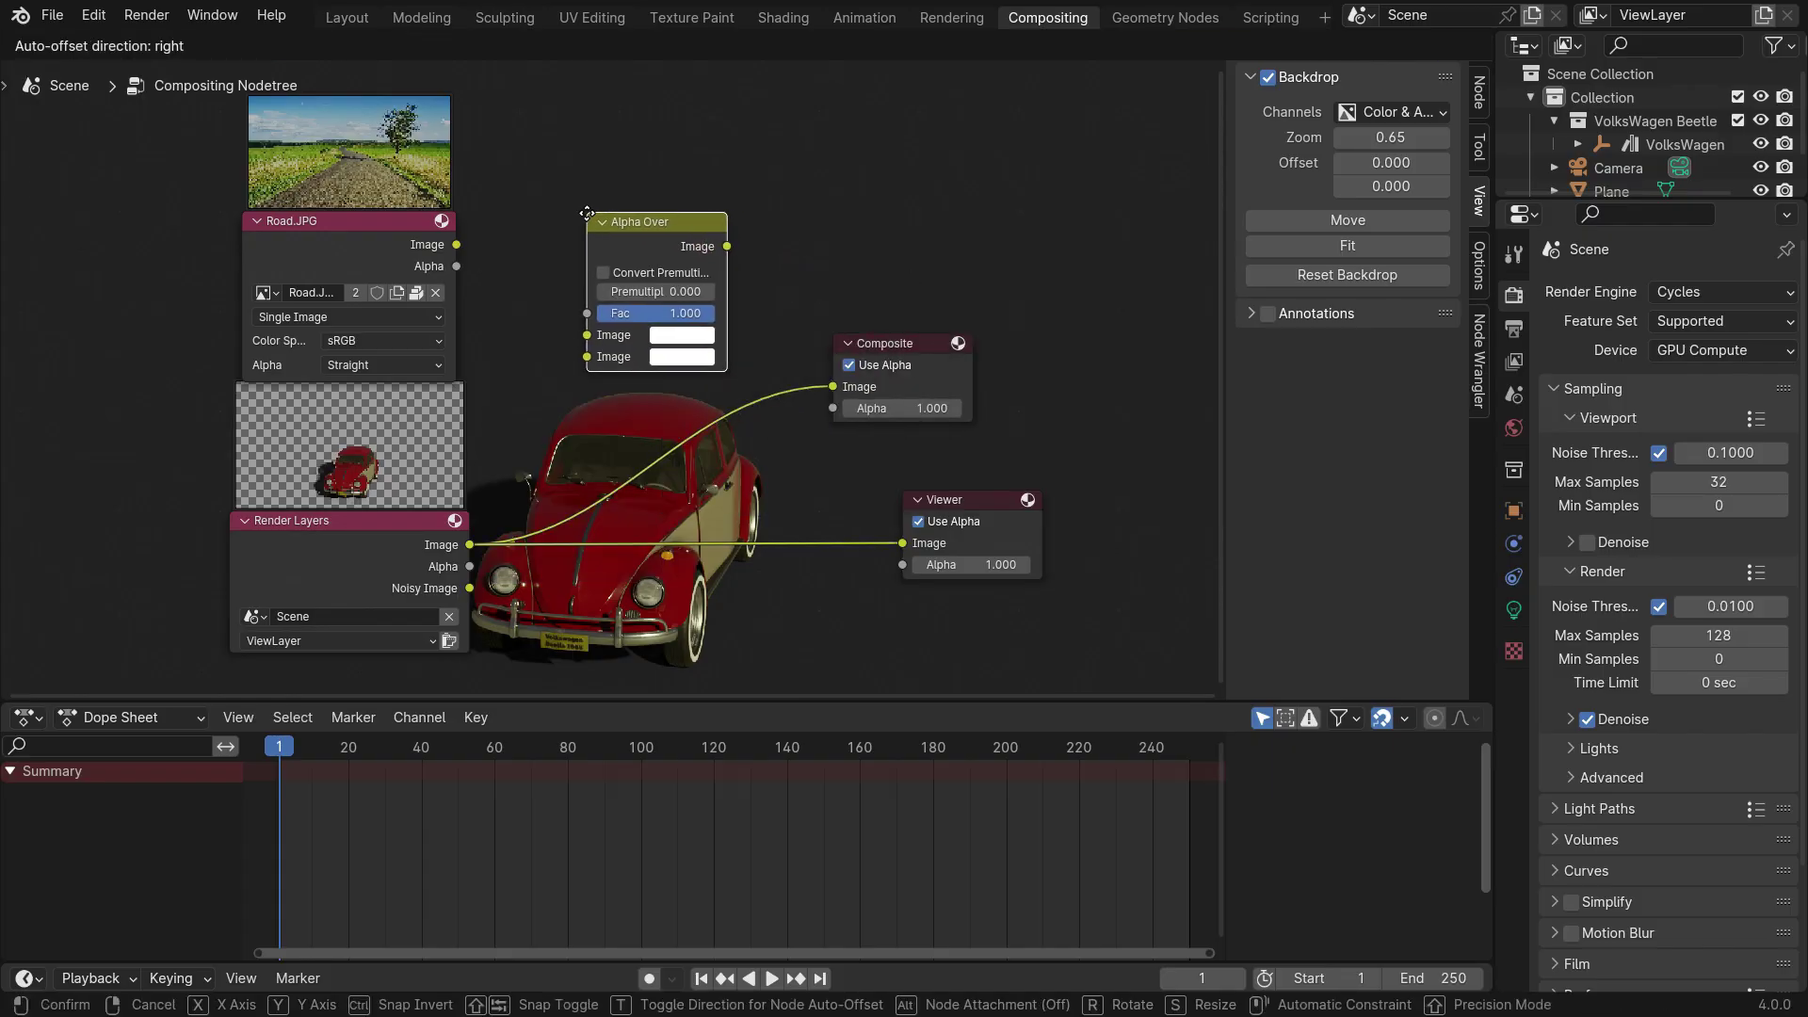
{"action": "left_click", "coordinate": [602, 223]}
{"action": "left_click_drag", "start_coordinate": [457, 245], "coordinate": [586, 334]}
{"action": "left_click_drag", "start_coordinate": [470, 544], "coordinate": [585, 356]}
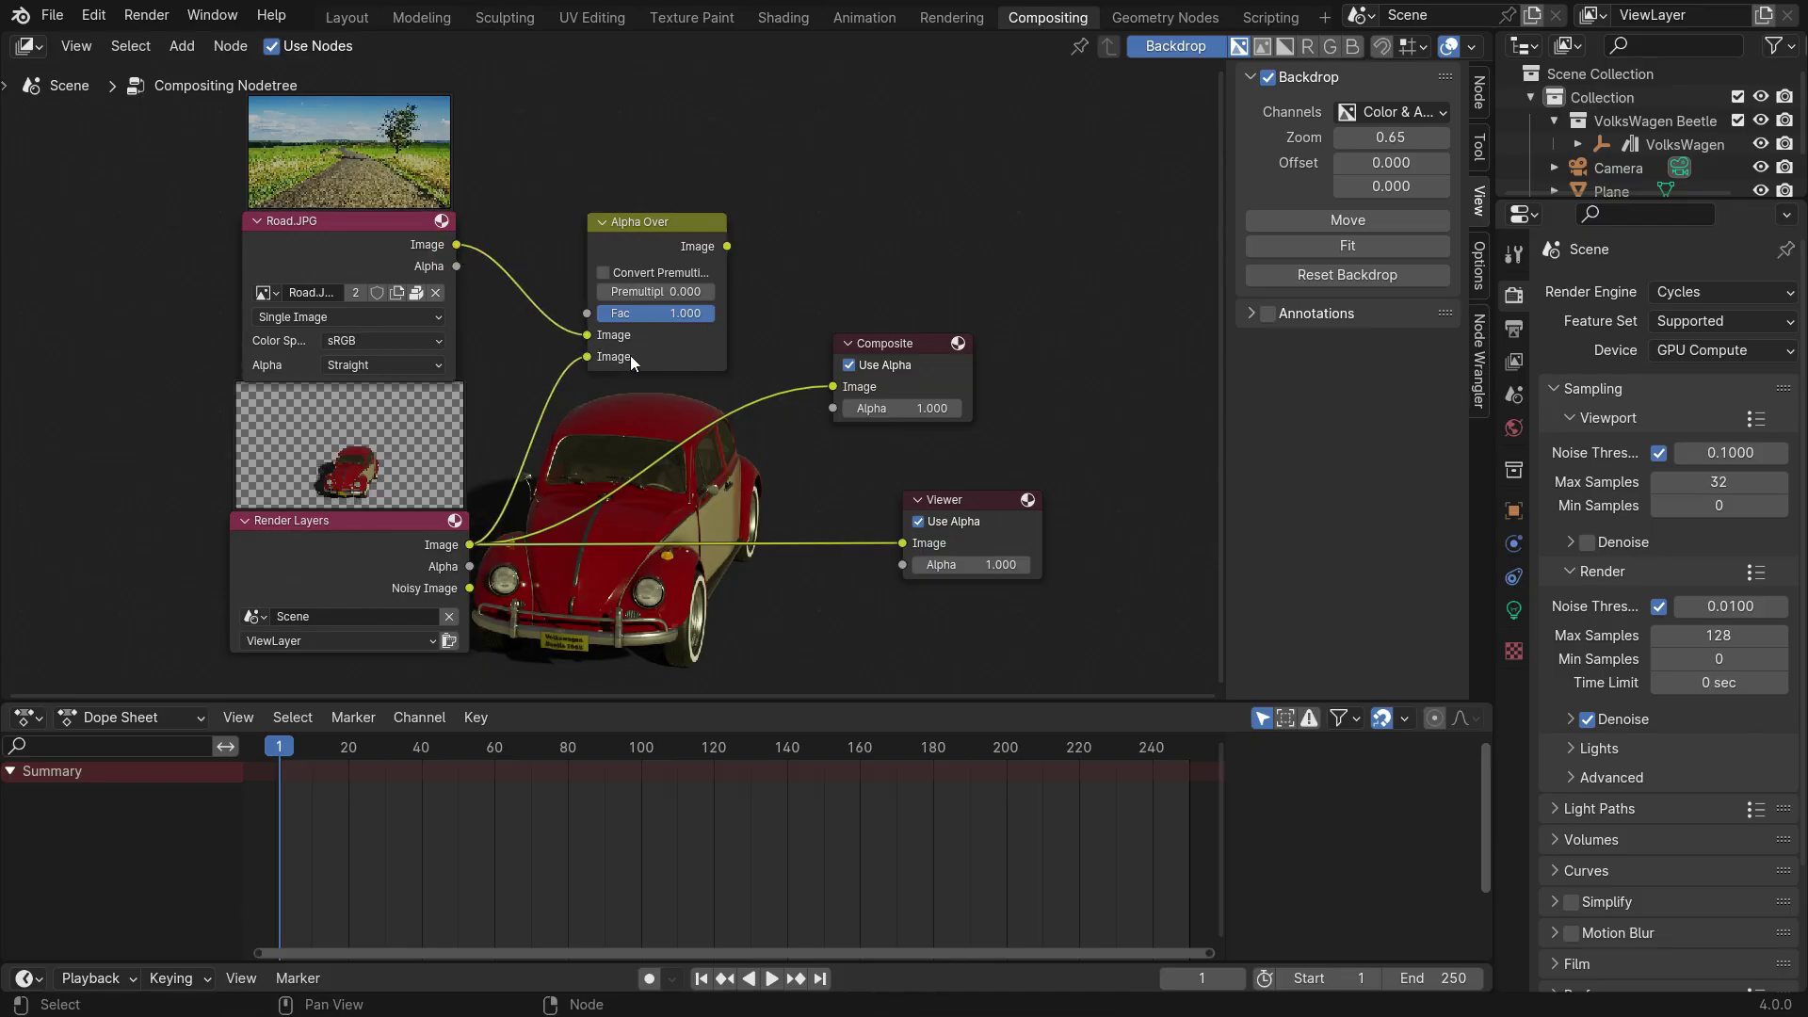
{"action": "left_click_drag", "start_coordinate": [734, 247], "coordinate": [832, 386]}
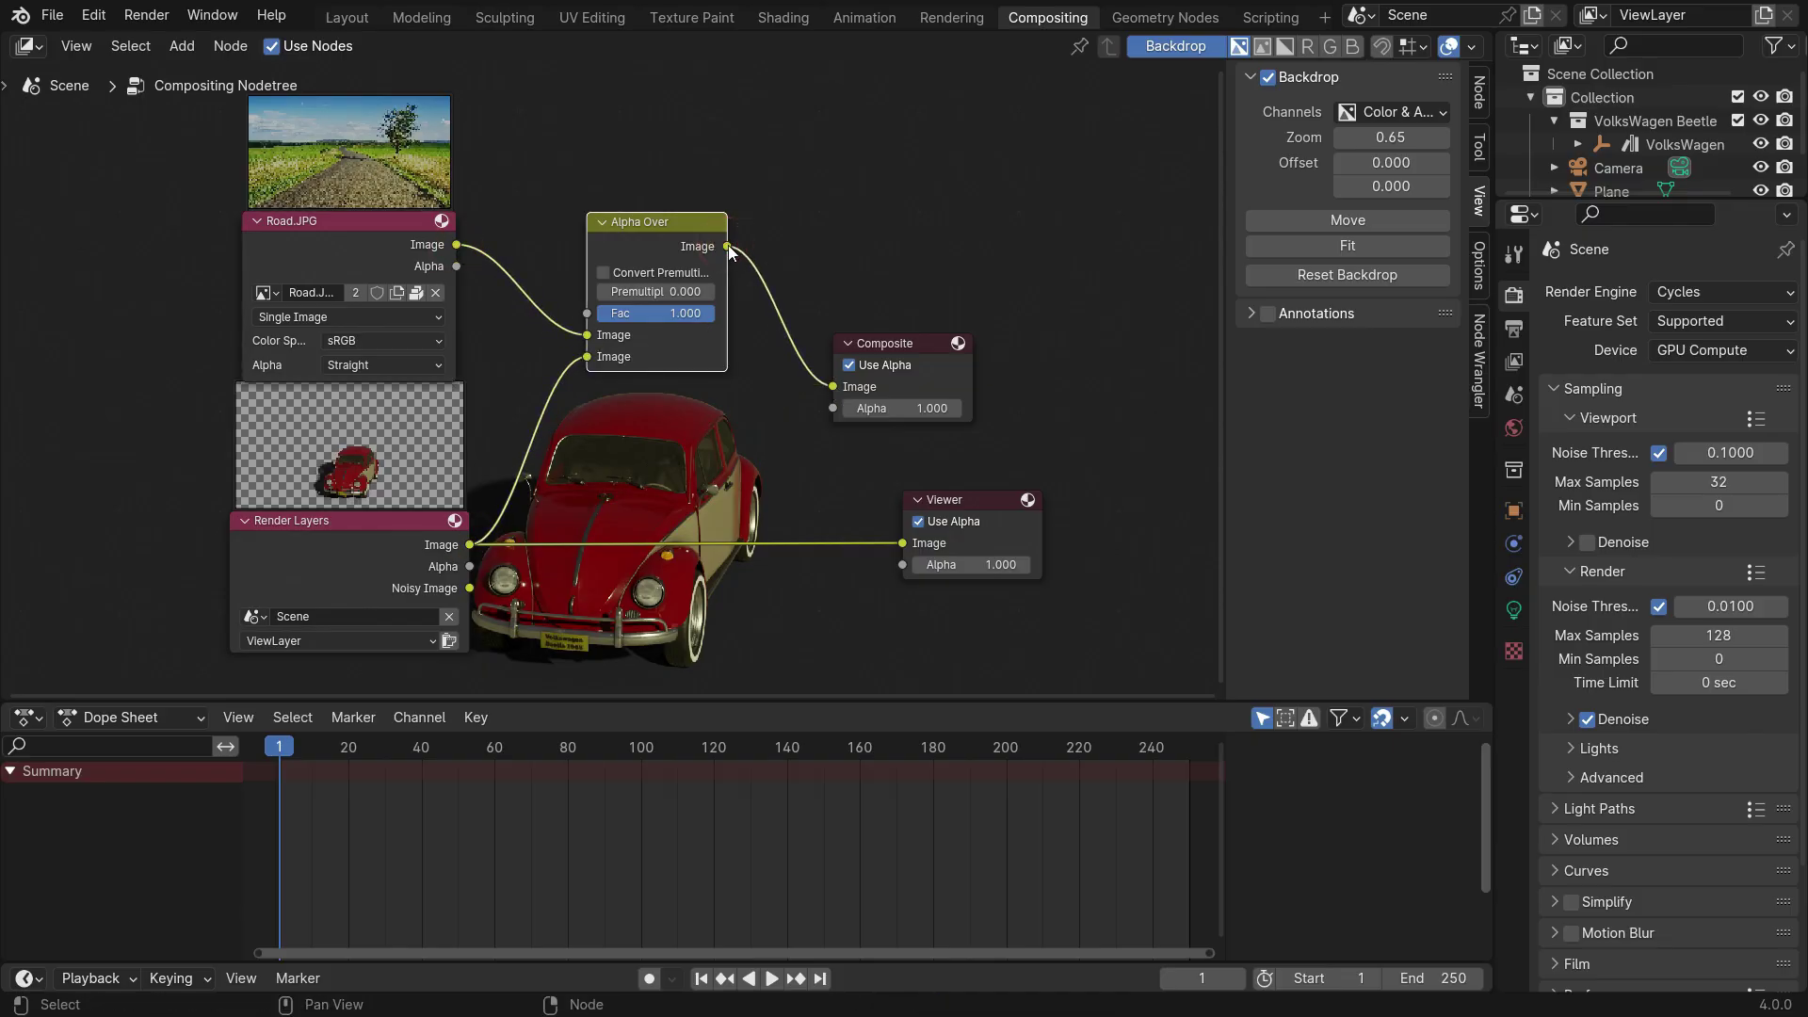
{"action": "left_click_drag", "start_coordinate": [728, 246], "coordinate": [900, 542]}
Reframe the node view and enlarge and shift the backdrop image.
{"action": "scroll", "coordinate": [765, 443], "scroll_direction": "down", "scroll_amount": 3}
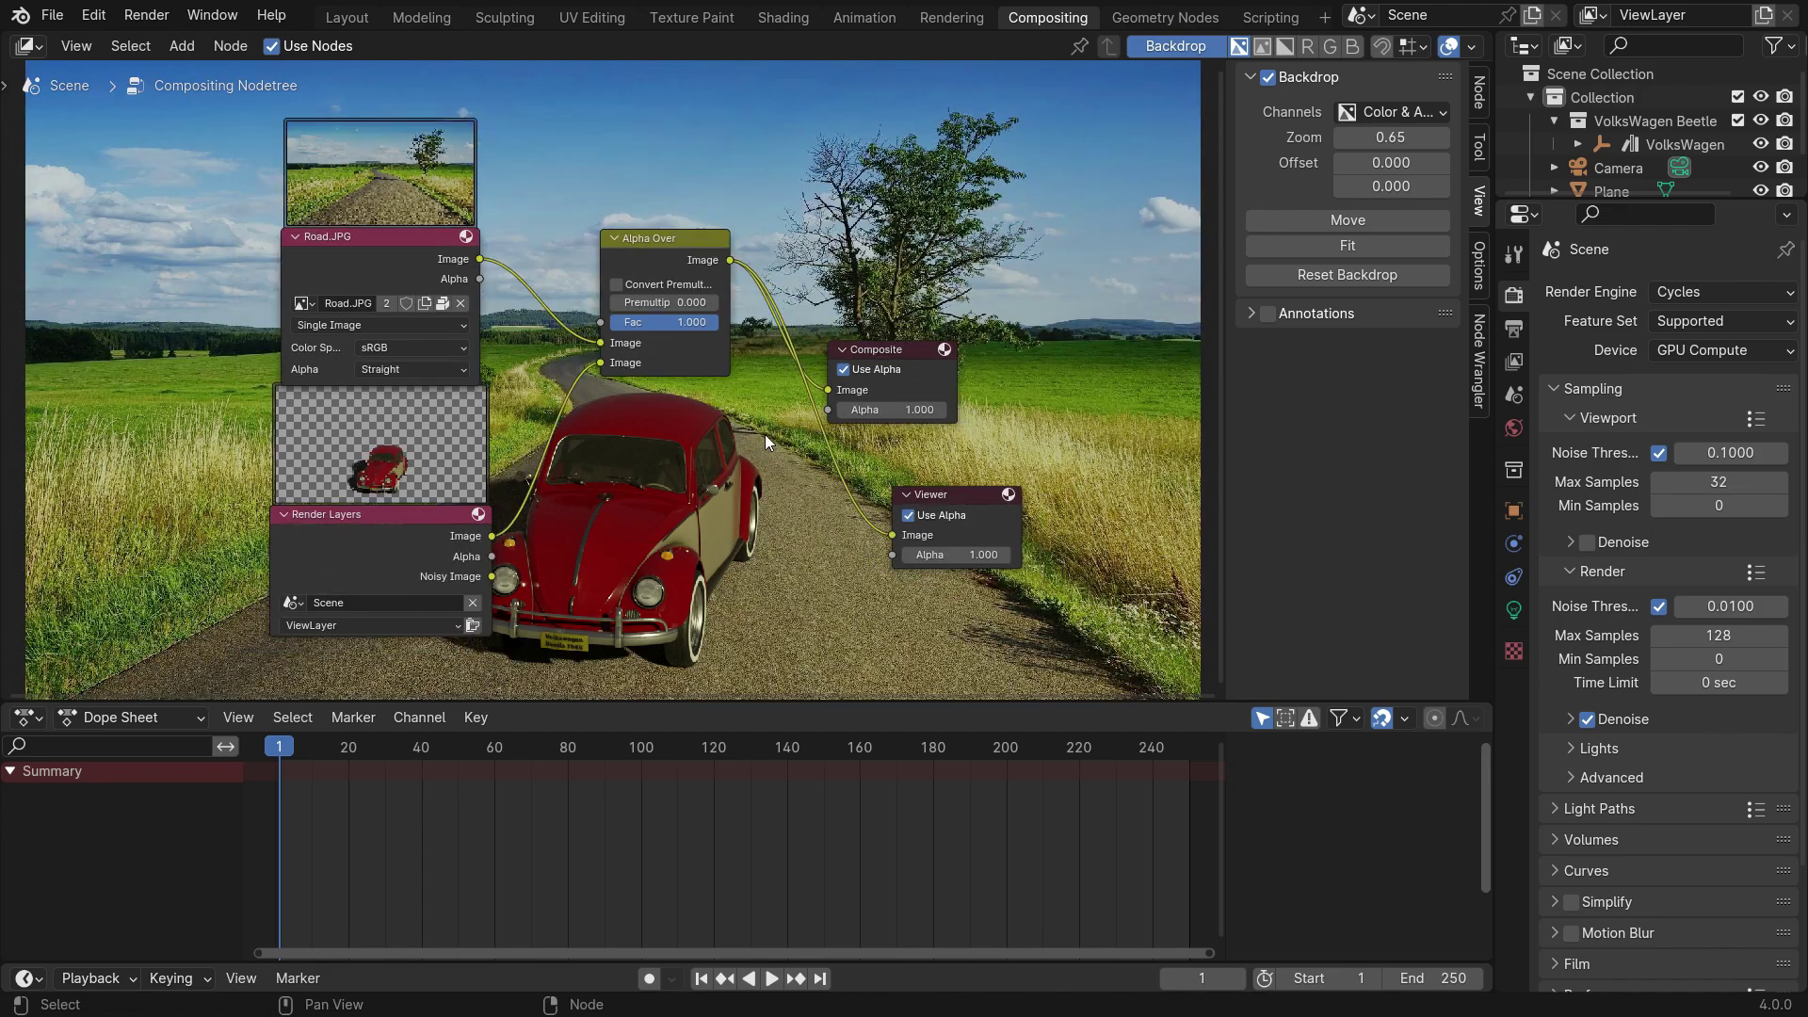
{"action": "middle_click_drag", "start_coordinate": [776, 509], "coordinate": [611, 353]}
{"action": "mouse_move", "coordinate": [1392, 136]}
{"action": "left_mouse_down"}
{"action": "mouse_move", "coordinate": [1408, 137]}
{"action": "mouse_move", "coordinate": [1389, 166]}
{"action": "left_mouse_up"}
{"action": "middle_click_drag", "start_coordinate": [701, 216], "coordinate": [786, 254]}
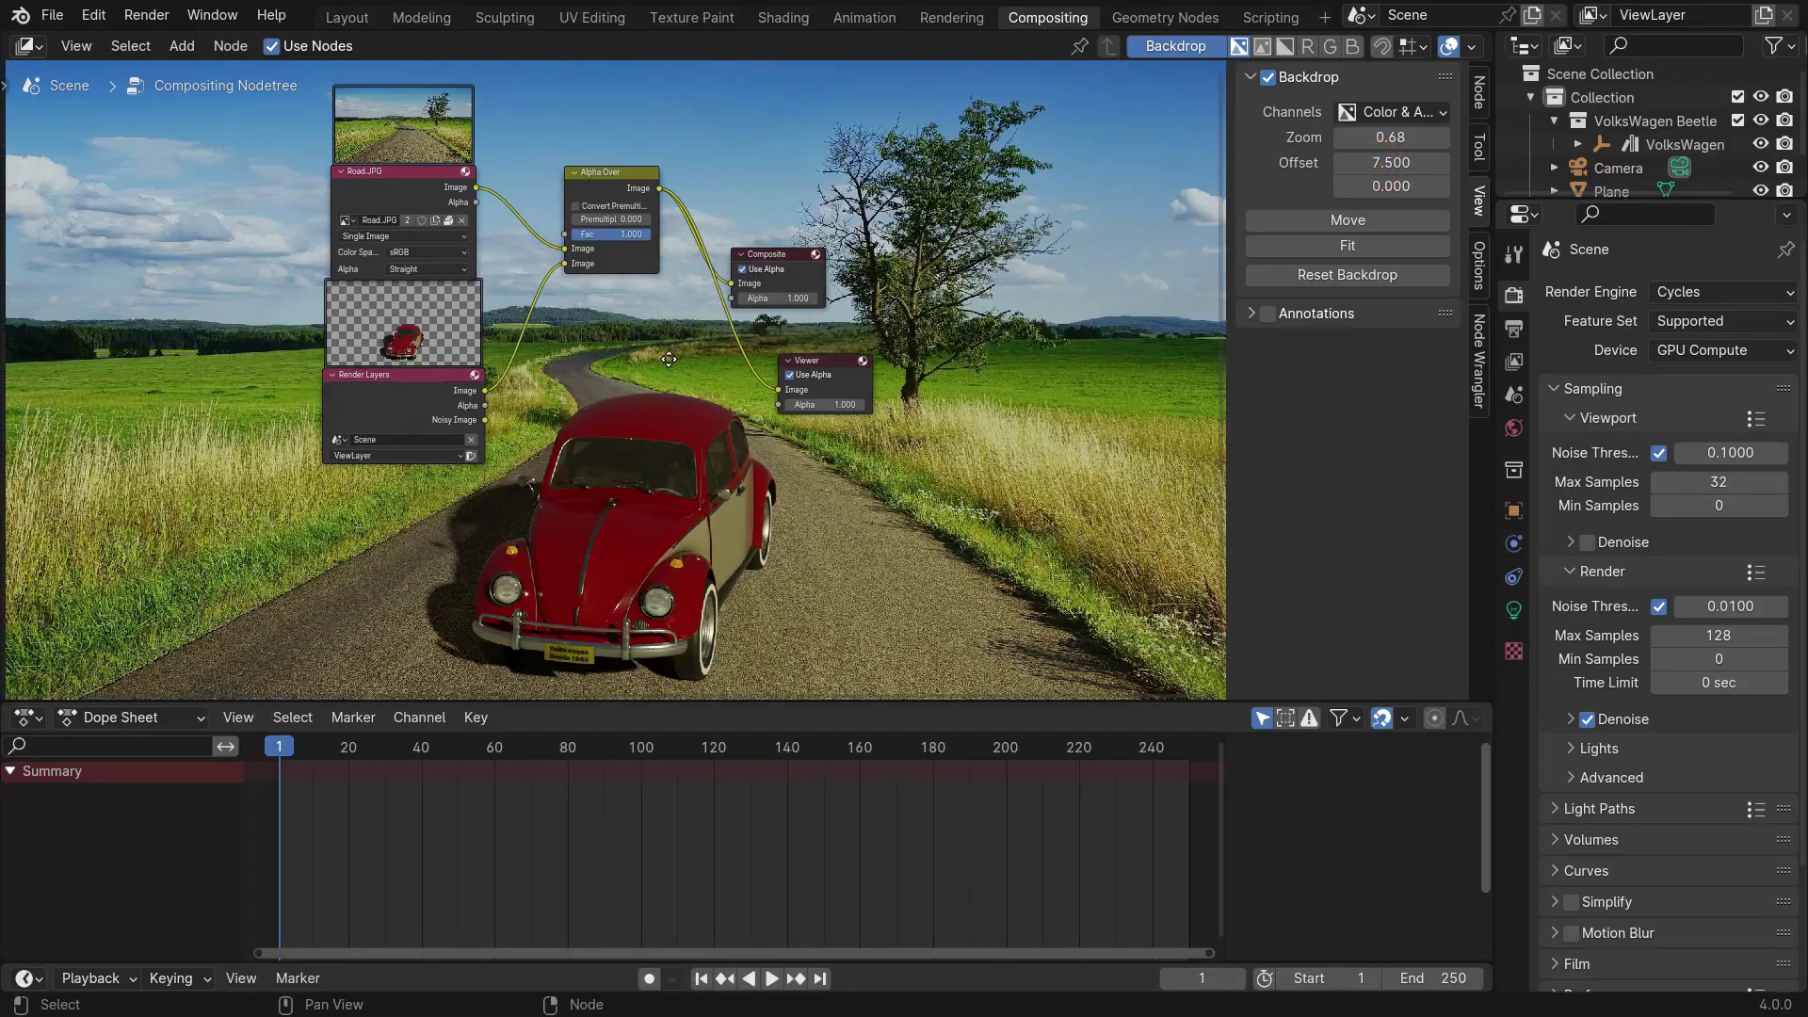
Drop a Hue/Saturation/Value node onto the Render Layers link and raise its Value to 1.374.
{"action": "left_click_drag", "start_coordinate": [787, 254], "coordinate": [960, 235]}
{"action": "scroll", "coordinate": [547, 358], "scroll_direction": "up", "scroll_amount": 3}
{"action": "key", "text": "shift+a"}
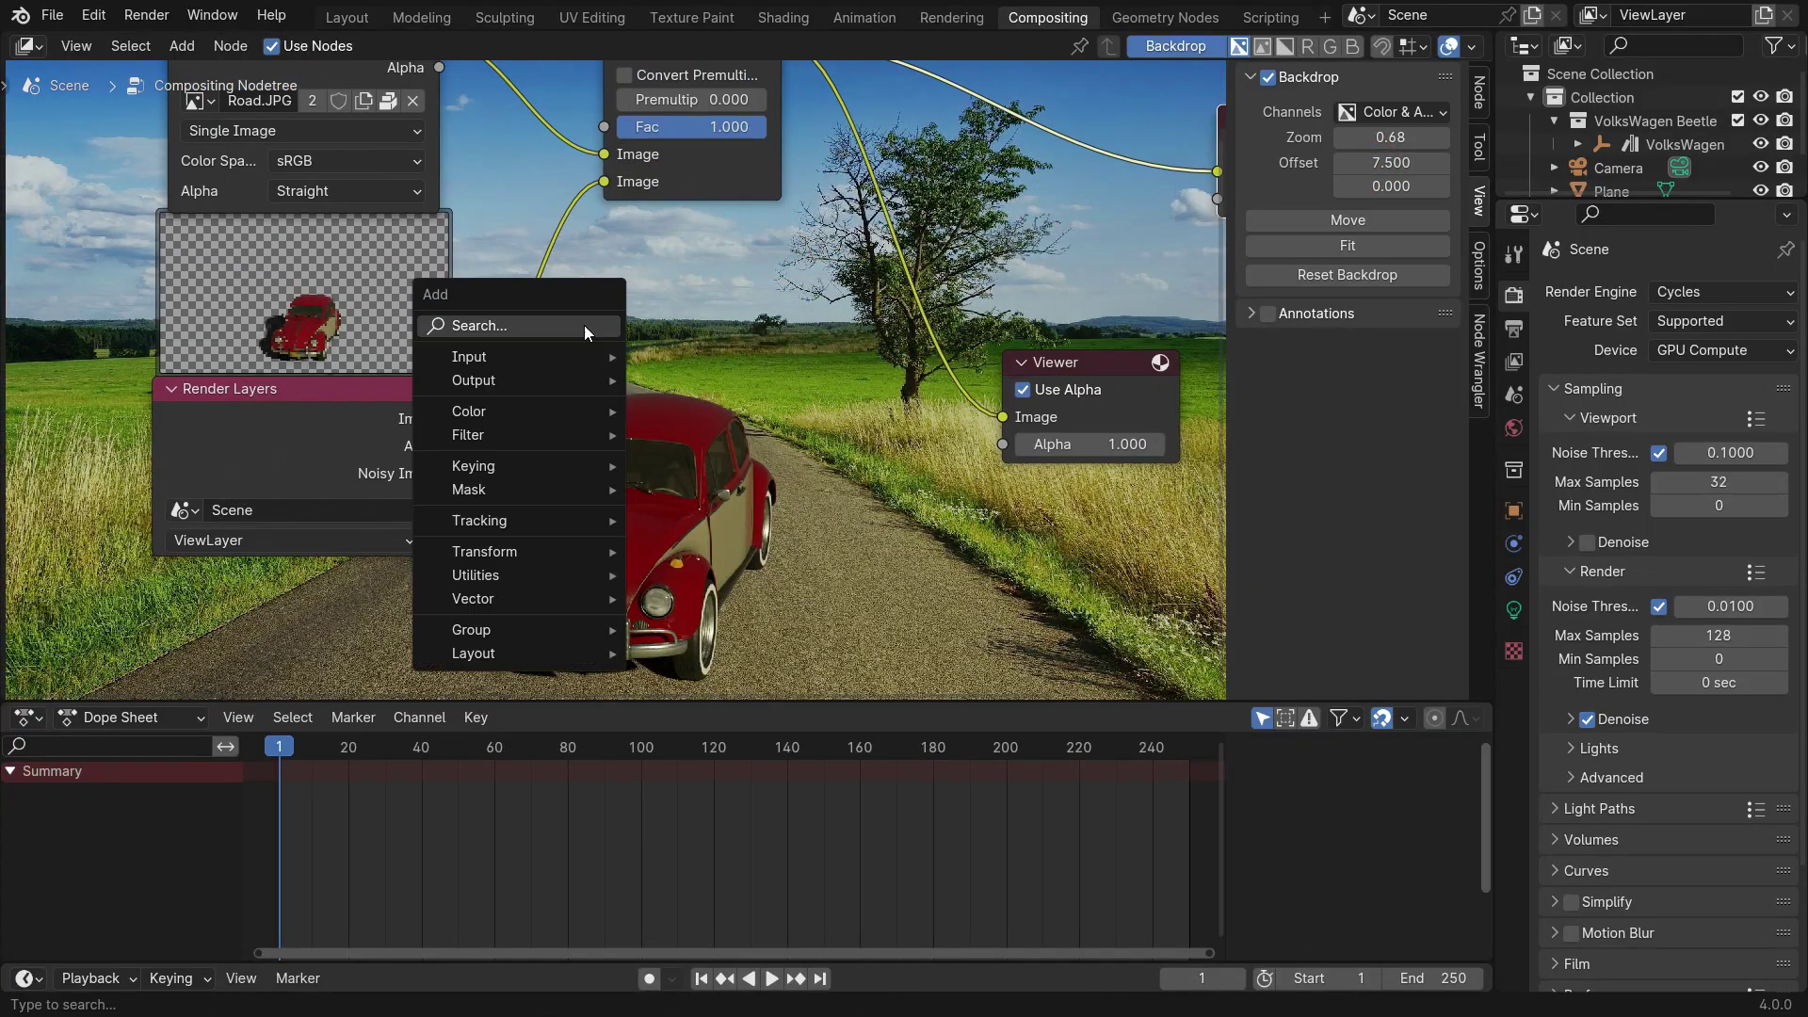
{"action": "type", "text": "hue sat"}
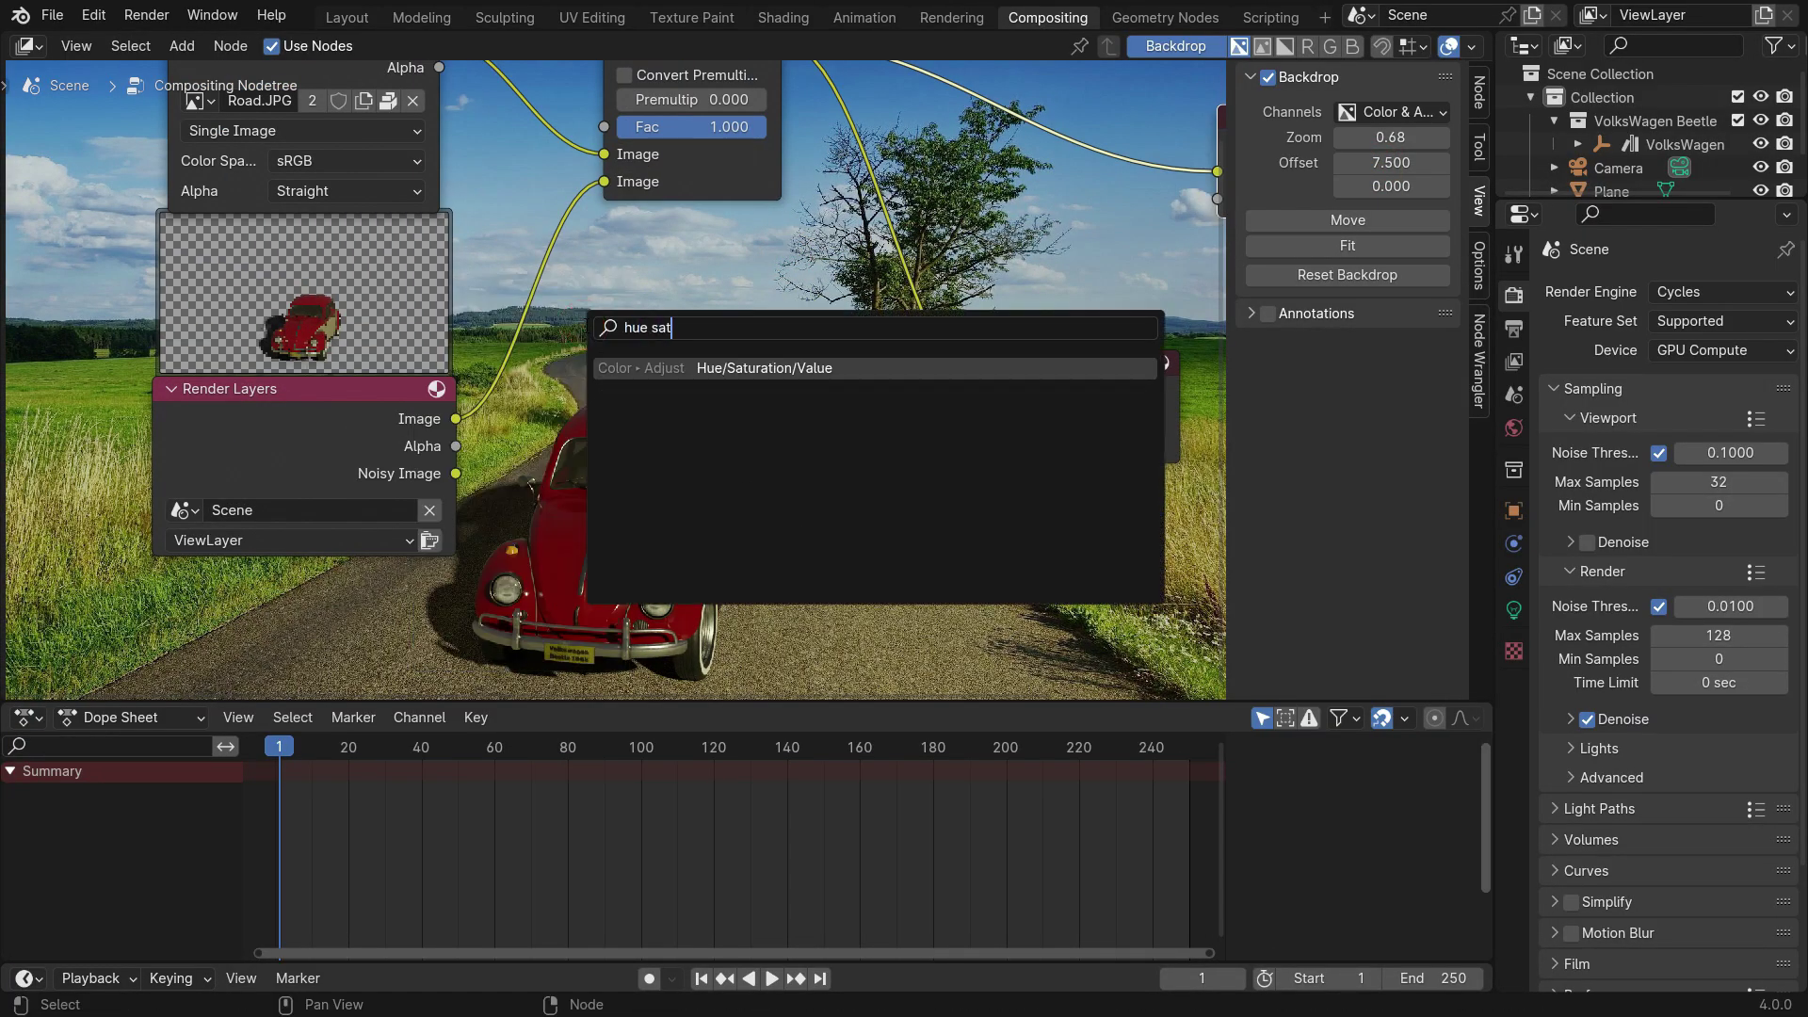
{"action": "key", "text": "Return"}
{"action": "left_click", "coordinate": [546, 278]}
{"action": "middle_click_drag", "start_coordinate": [499, 283], "coordinate": [318, 177]}
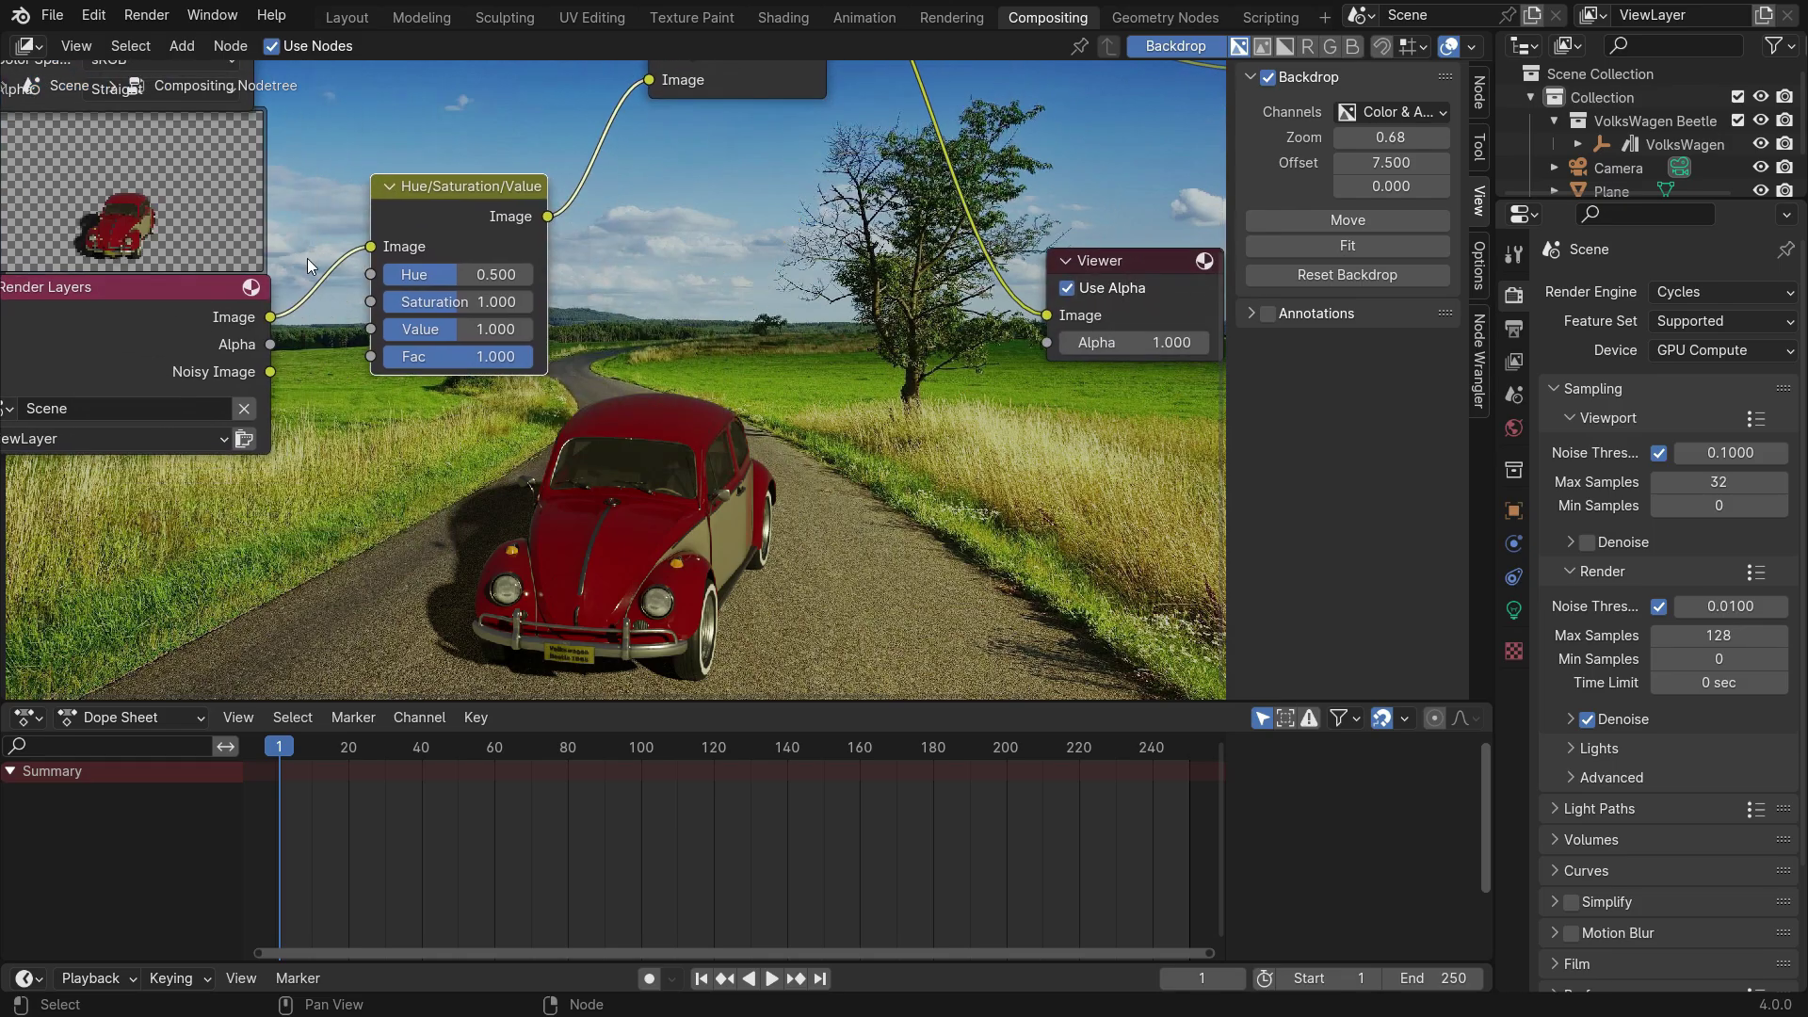
{"action": "left_click_drag", "start_coordinate": [457, 274], "coordinate": [478, 329]}
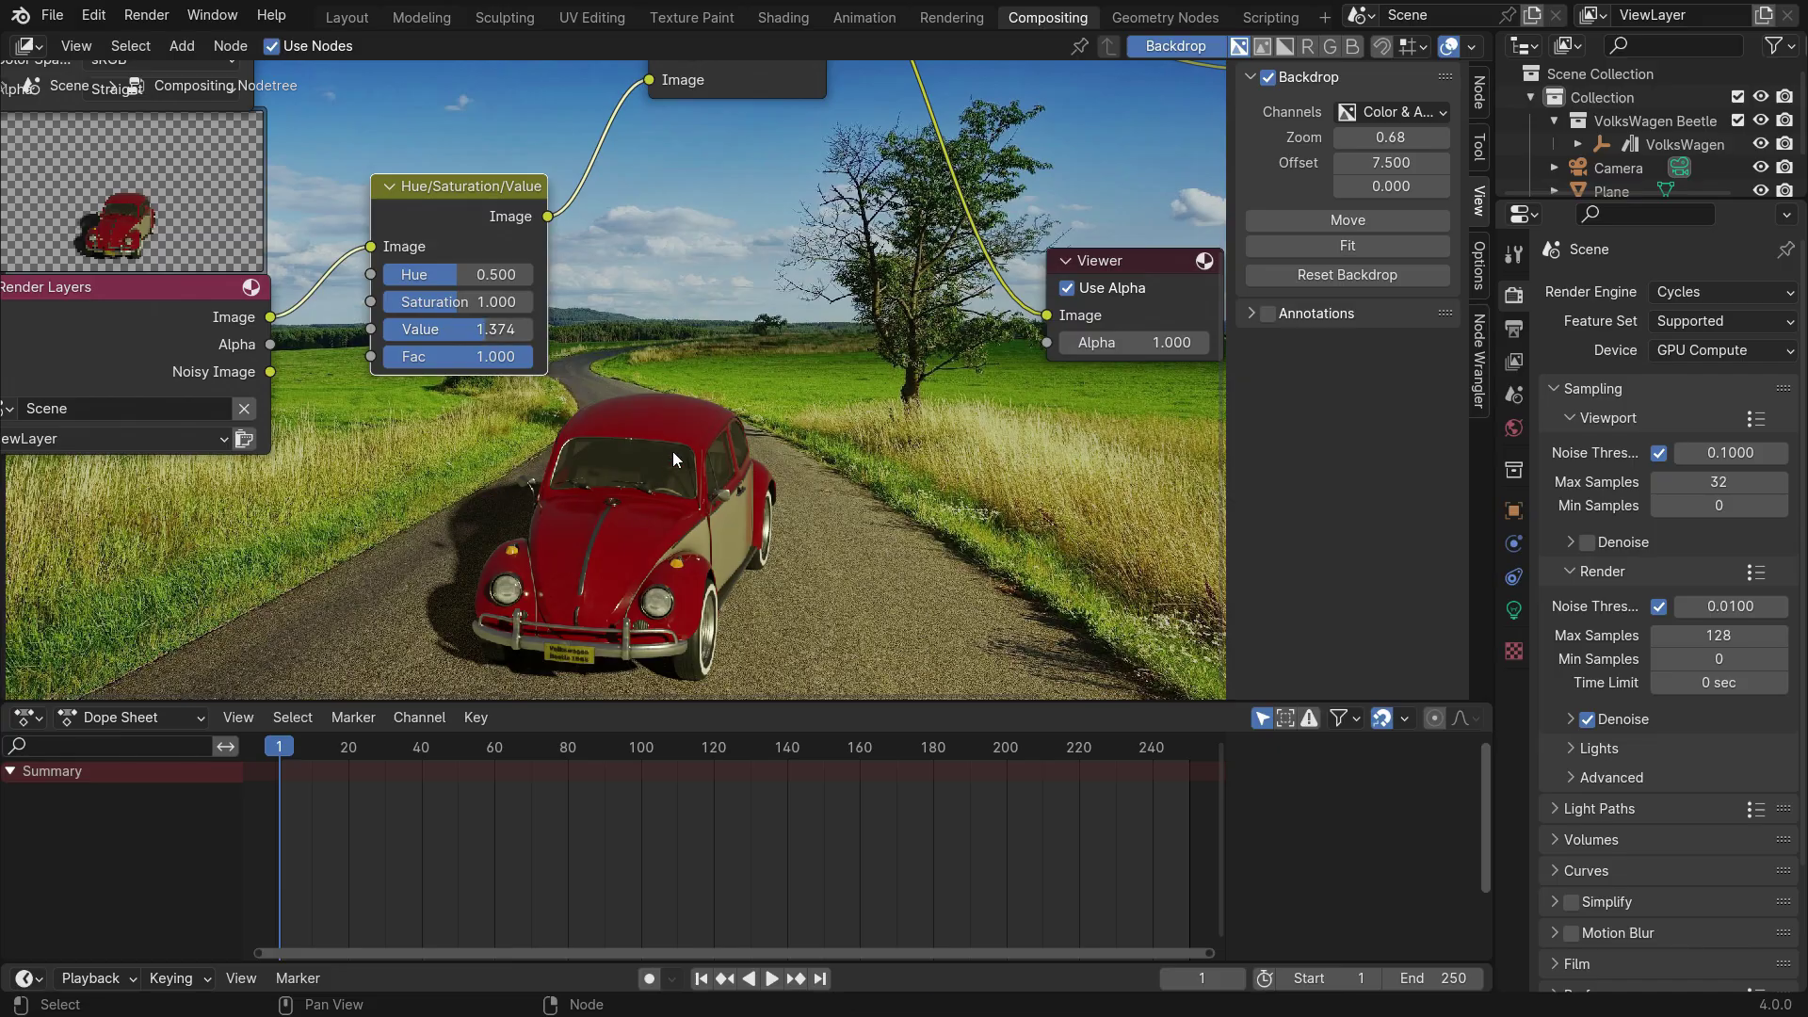
{"action": "scroll", "coordinate": [658, 450], "scroll_direction": "down", "scroll_amount": 2}
{"action": "scroll", "coordinate": [658, 450], "scroll_direction": "down", "scroll_amount": 3}
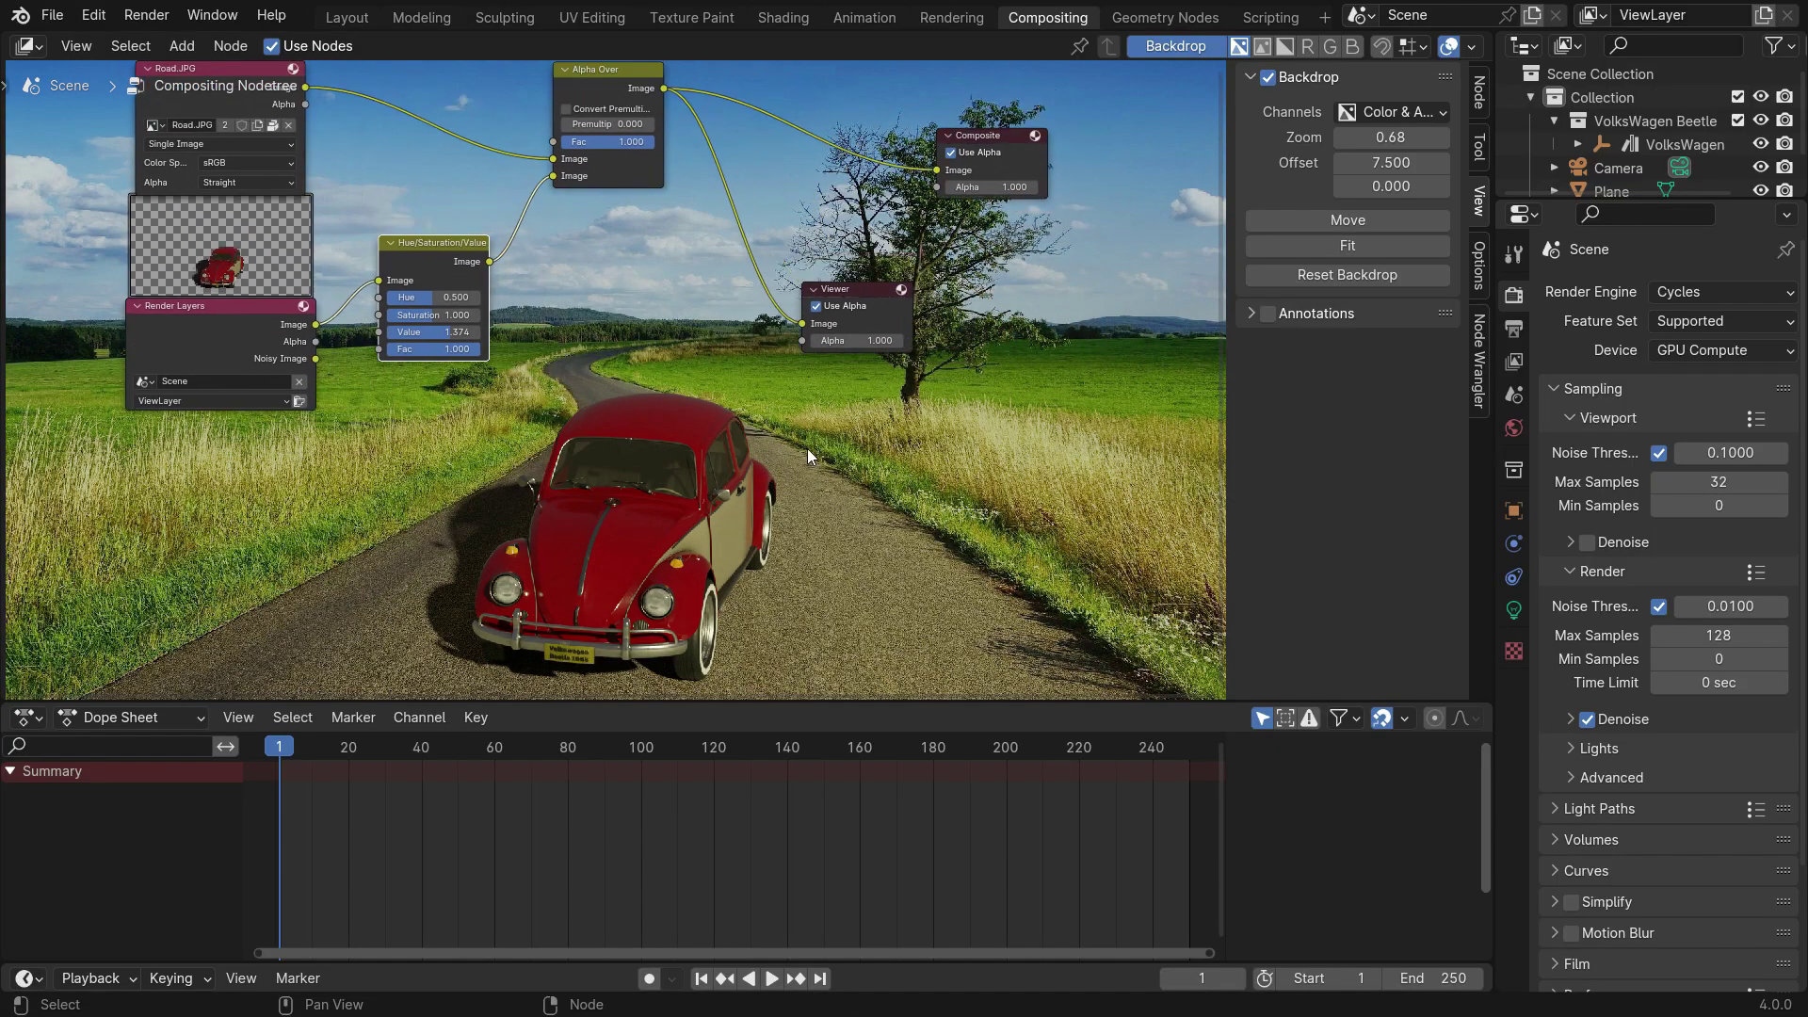
{"action": "key", "text": "F12"}
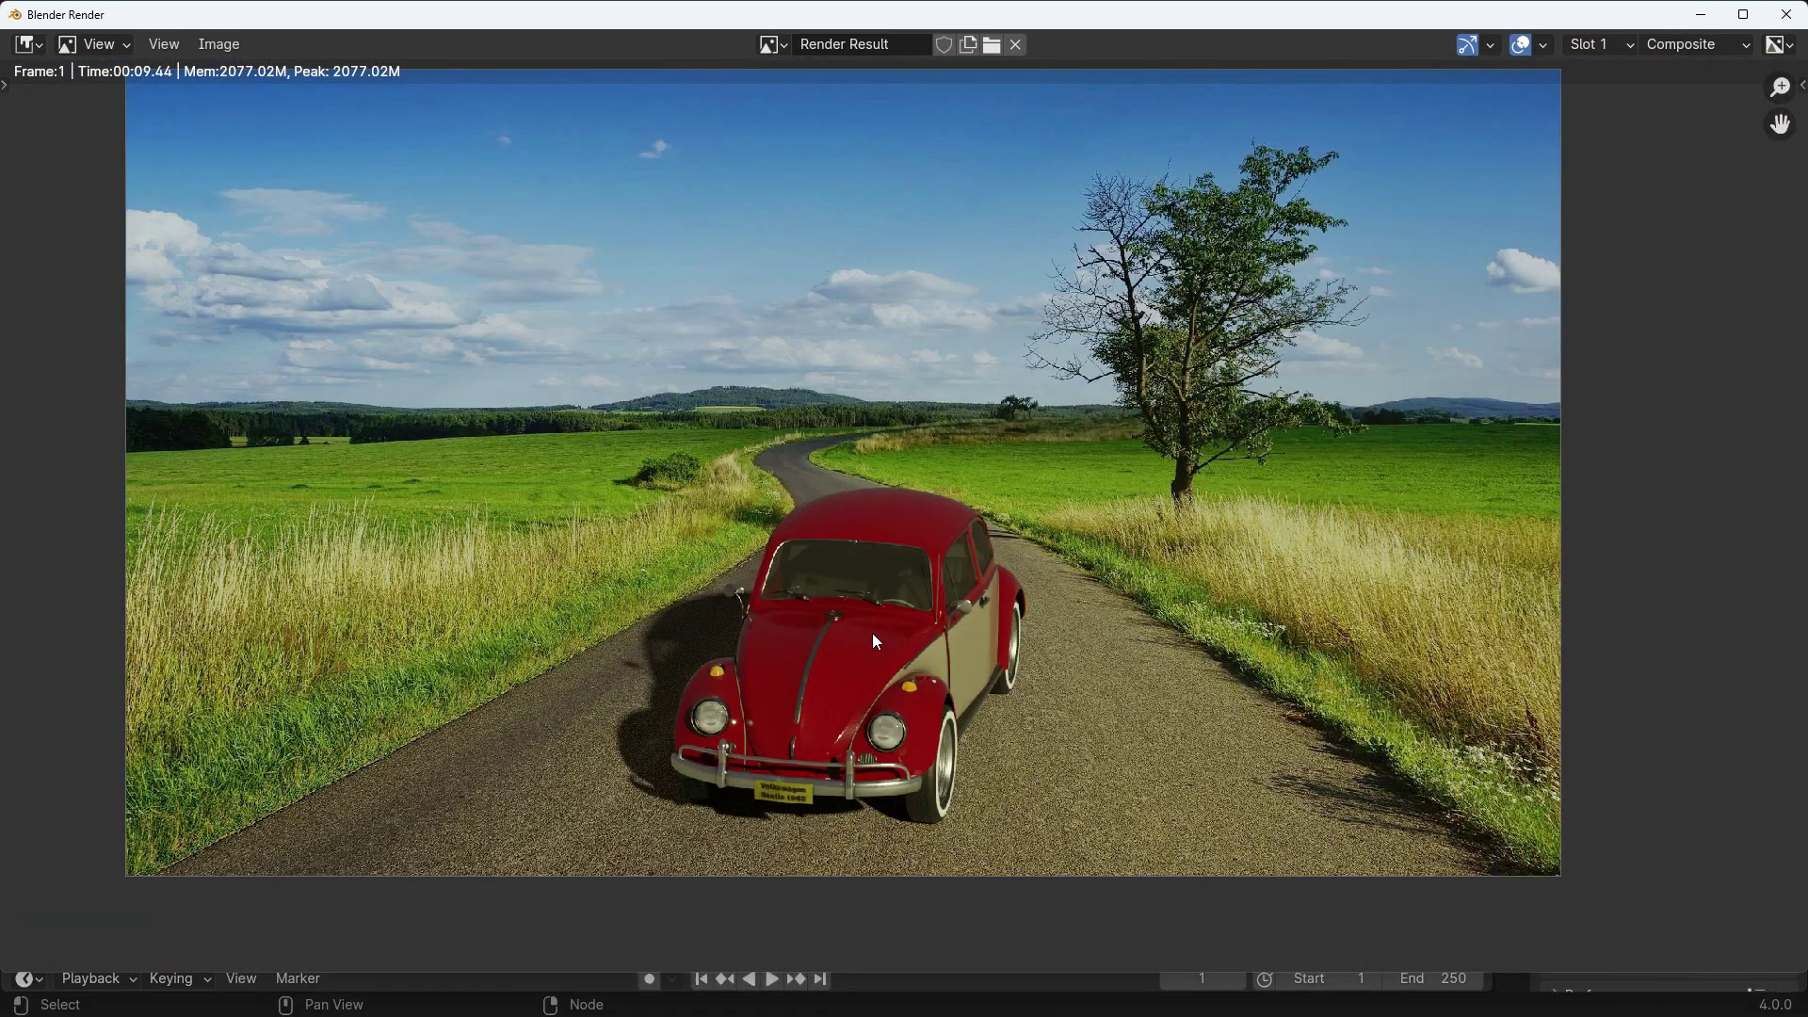
{"action": "middle_click_drag", "start_coordinate": [936, 513], "coordinate": [931, 559]}
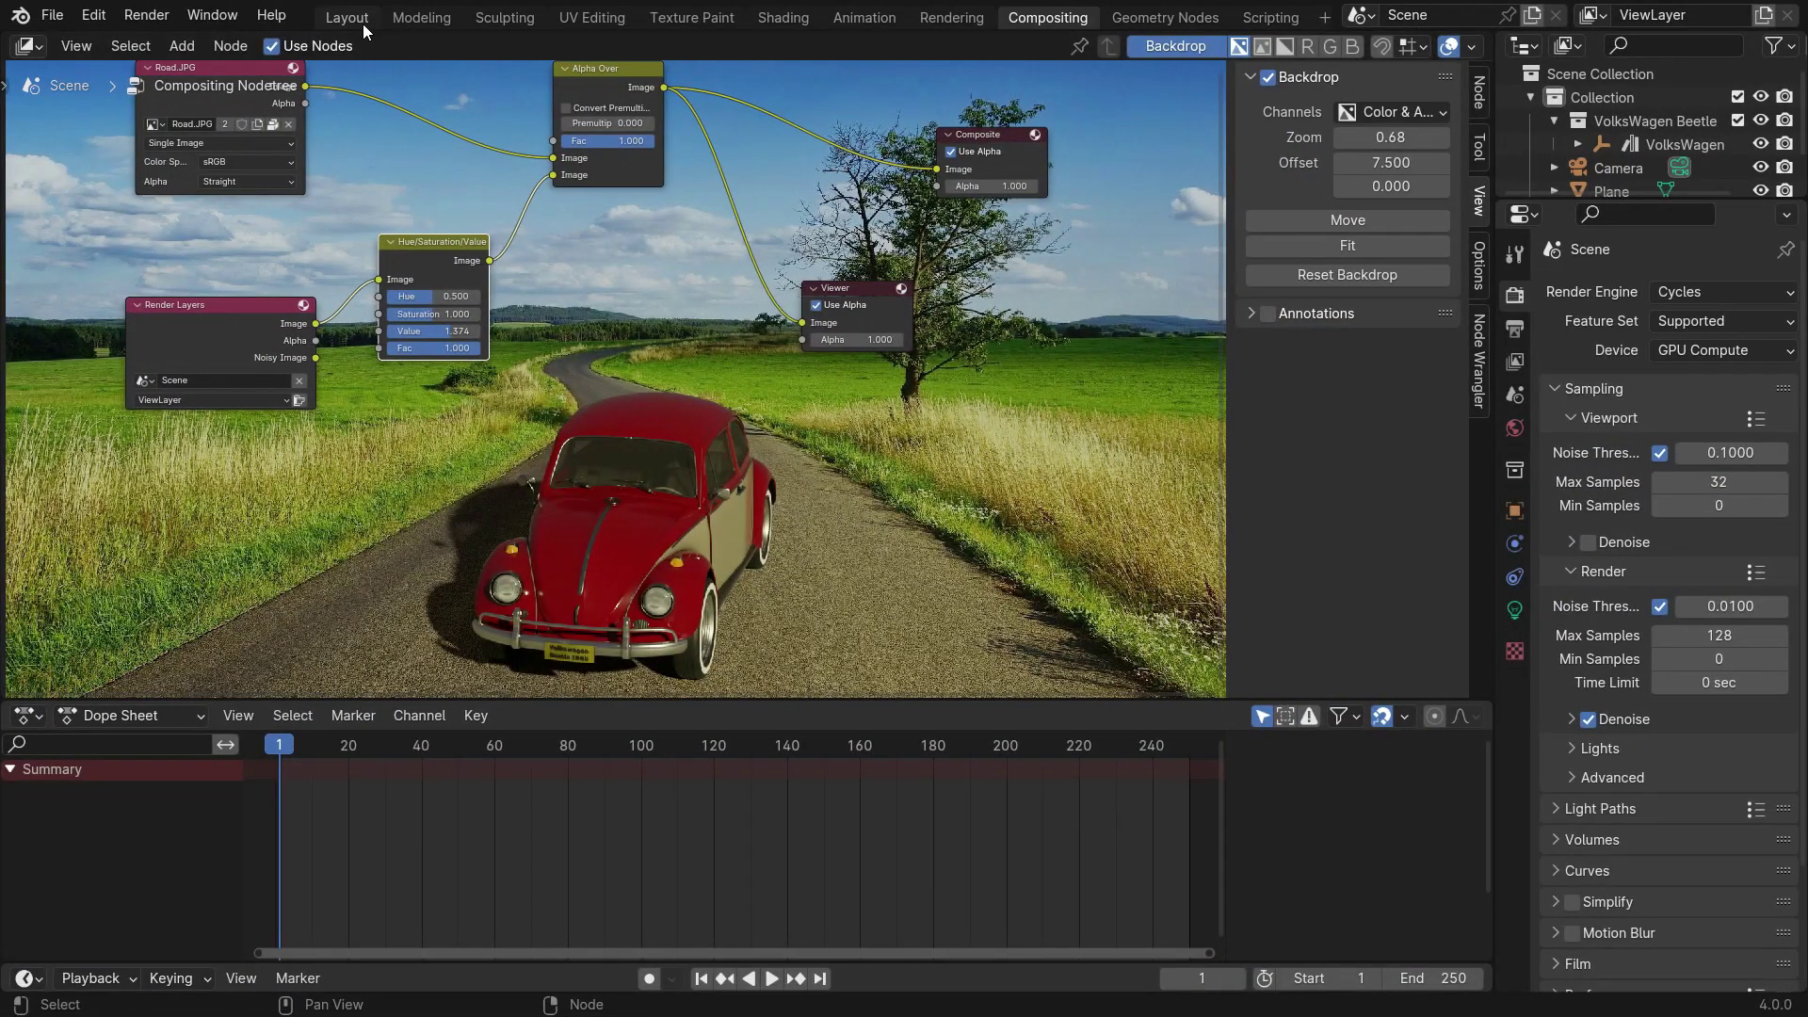
In the Layout workspace, set Render Engine to EEVEE and split the 3D viewport vertically.
{"action": "left_click", "coordinate": [363, 25]}
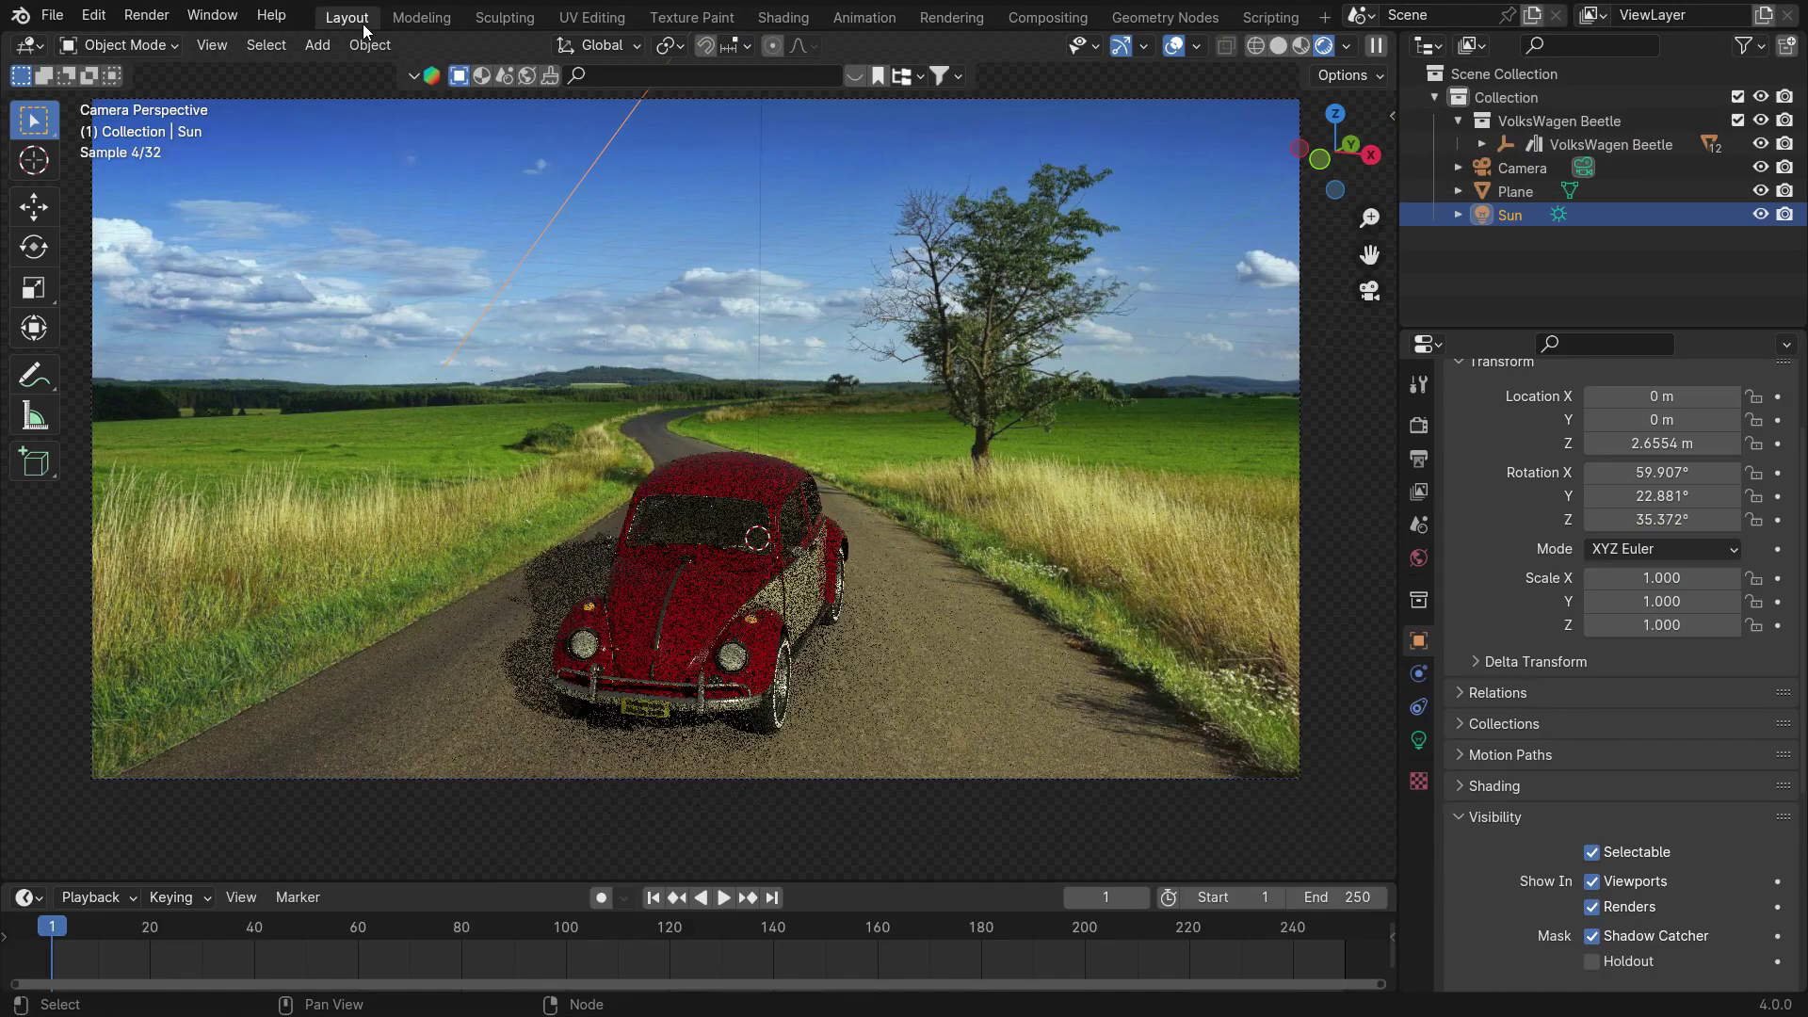
{"action": "left_click", "coordinate": [1419, 425]}
{"action": "scroll", "coordinate": [1561, 488], "scroll_direction": "up", "scroll_amount": 3}
{"action": "left_click", "coordinate": [1650, 421]}
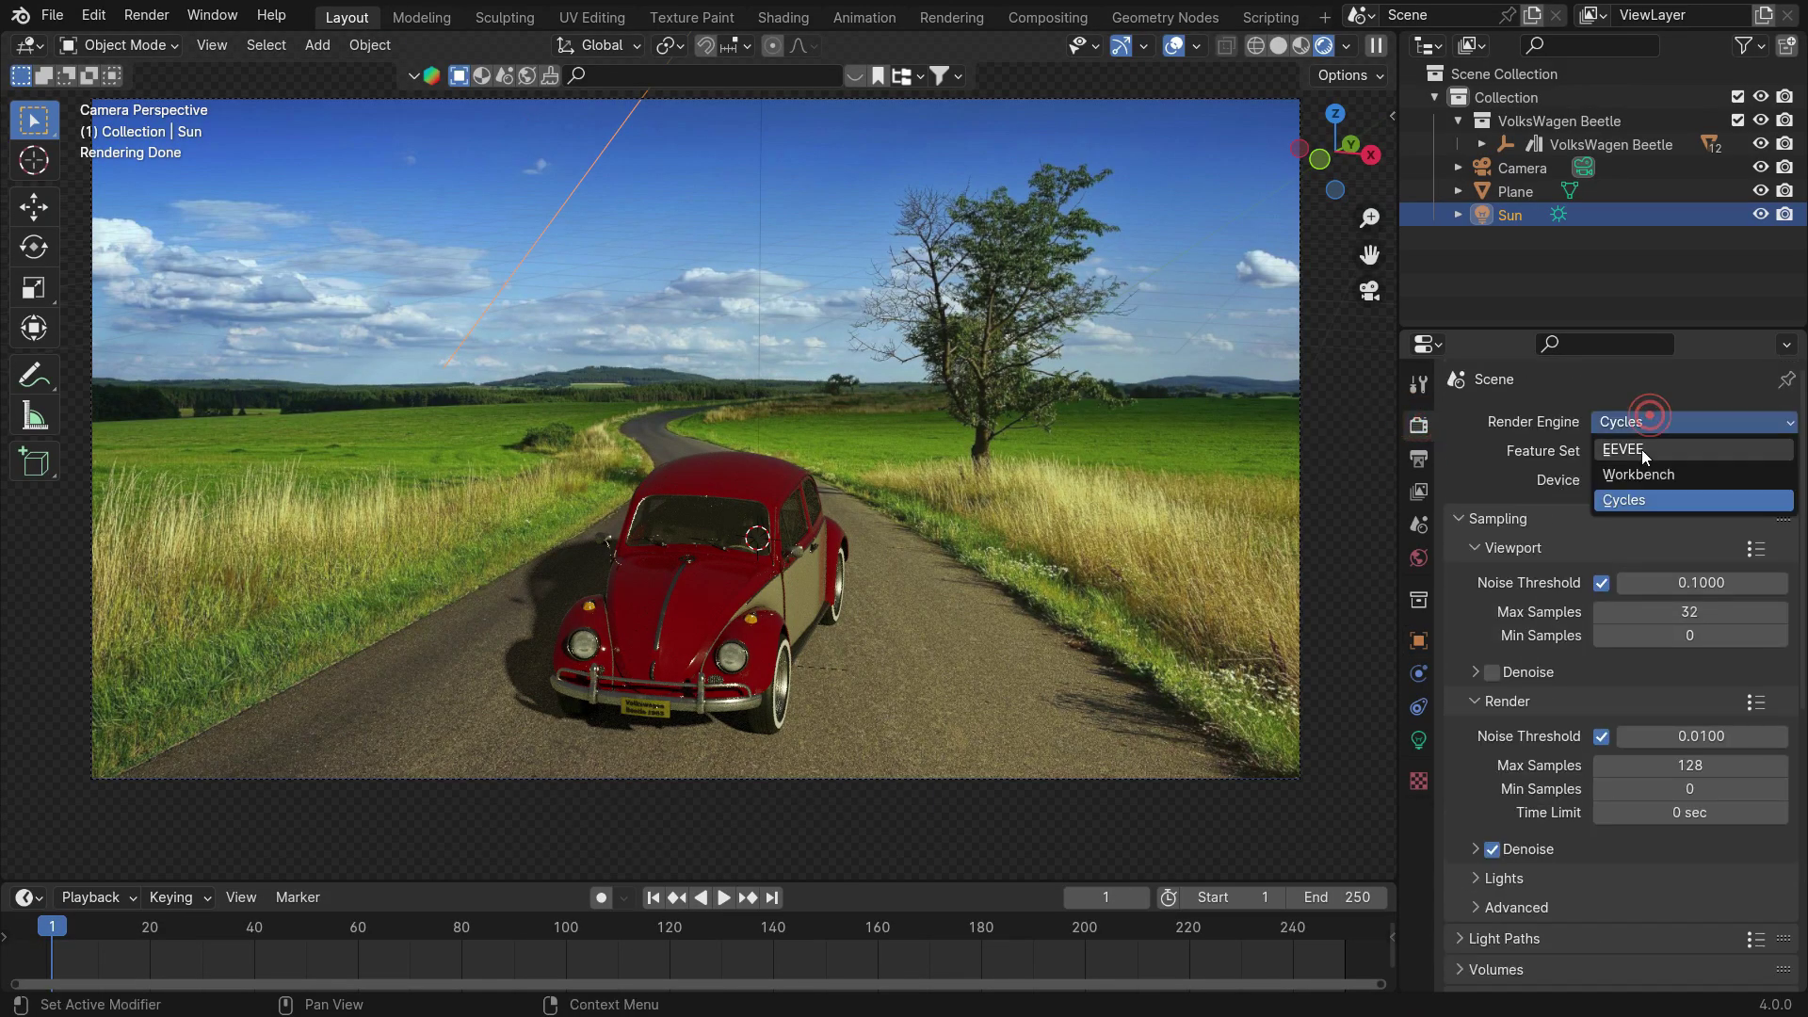
{"action": "left_click", "coordinate": [1641, 449]}
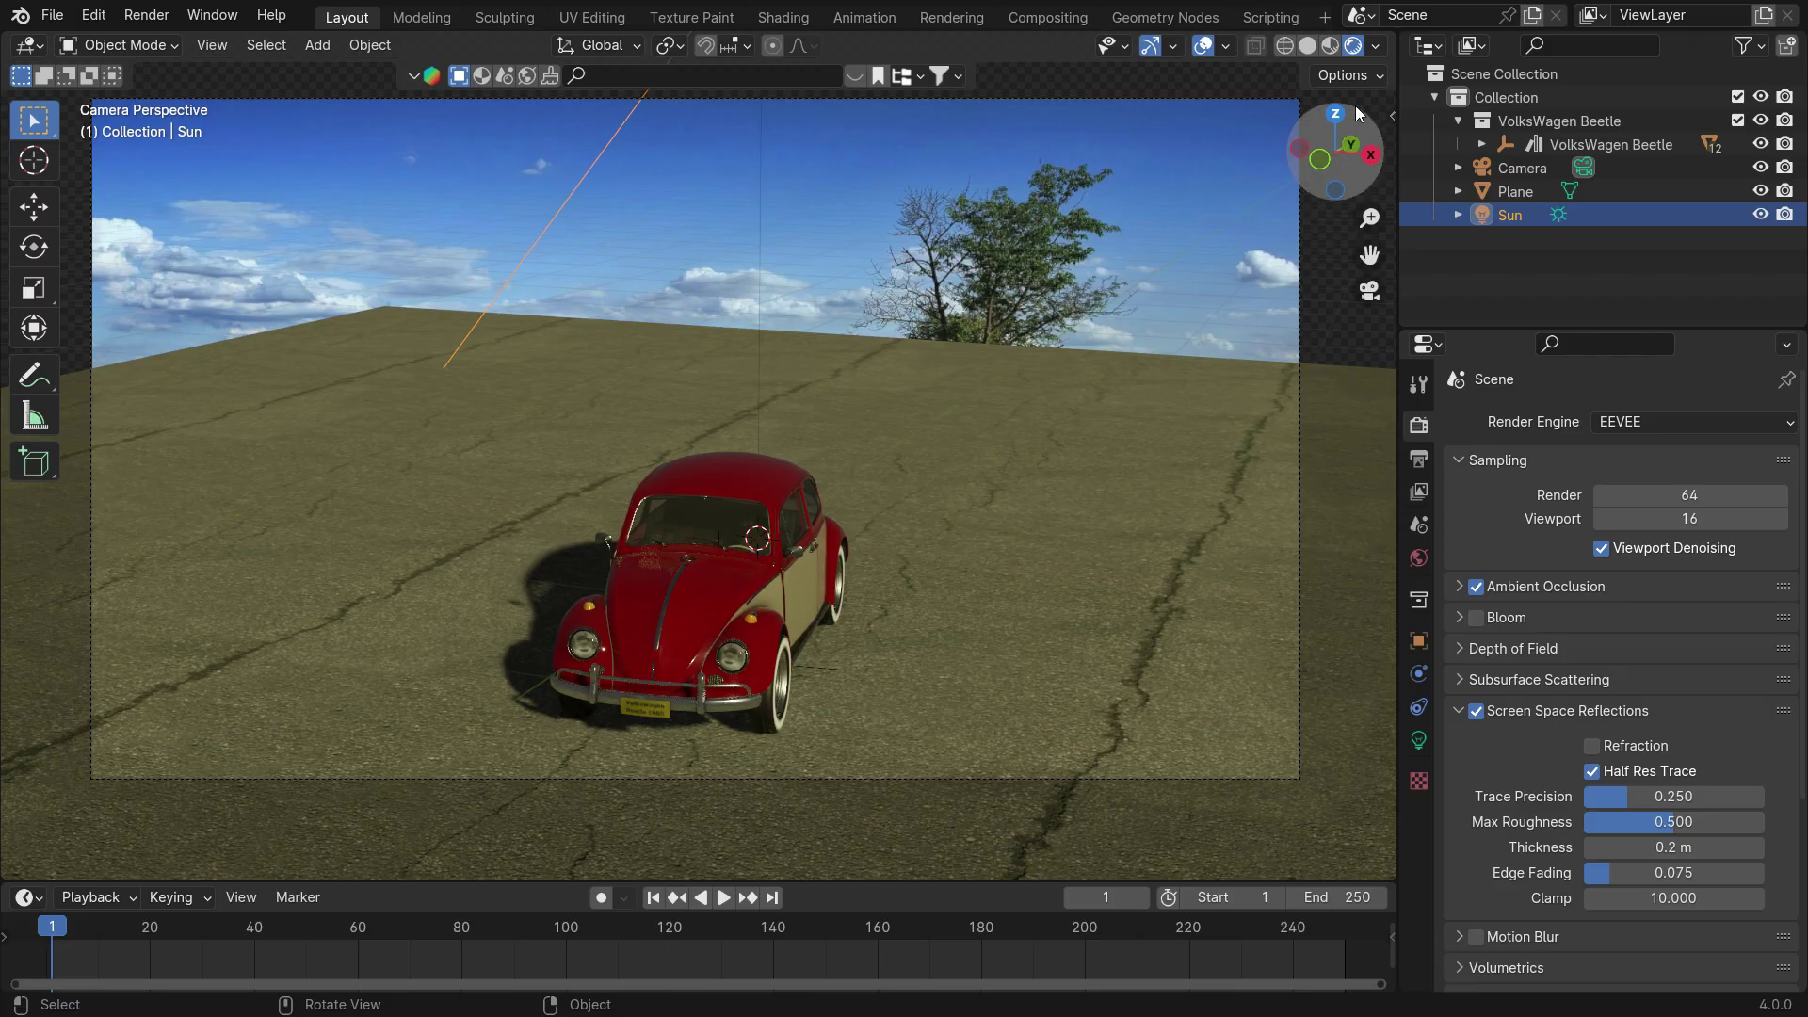
{"action": "mouse_move", "coordinate": [1392, 37]}
{"action": "left_mouse_down"}
{"action": "mouse_move", "coordinate": [901, 164]}
{"action": "mouse_move", "coordinate": [750, 282]}
{"action": "left_mouse_up"}
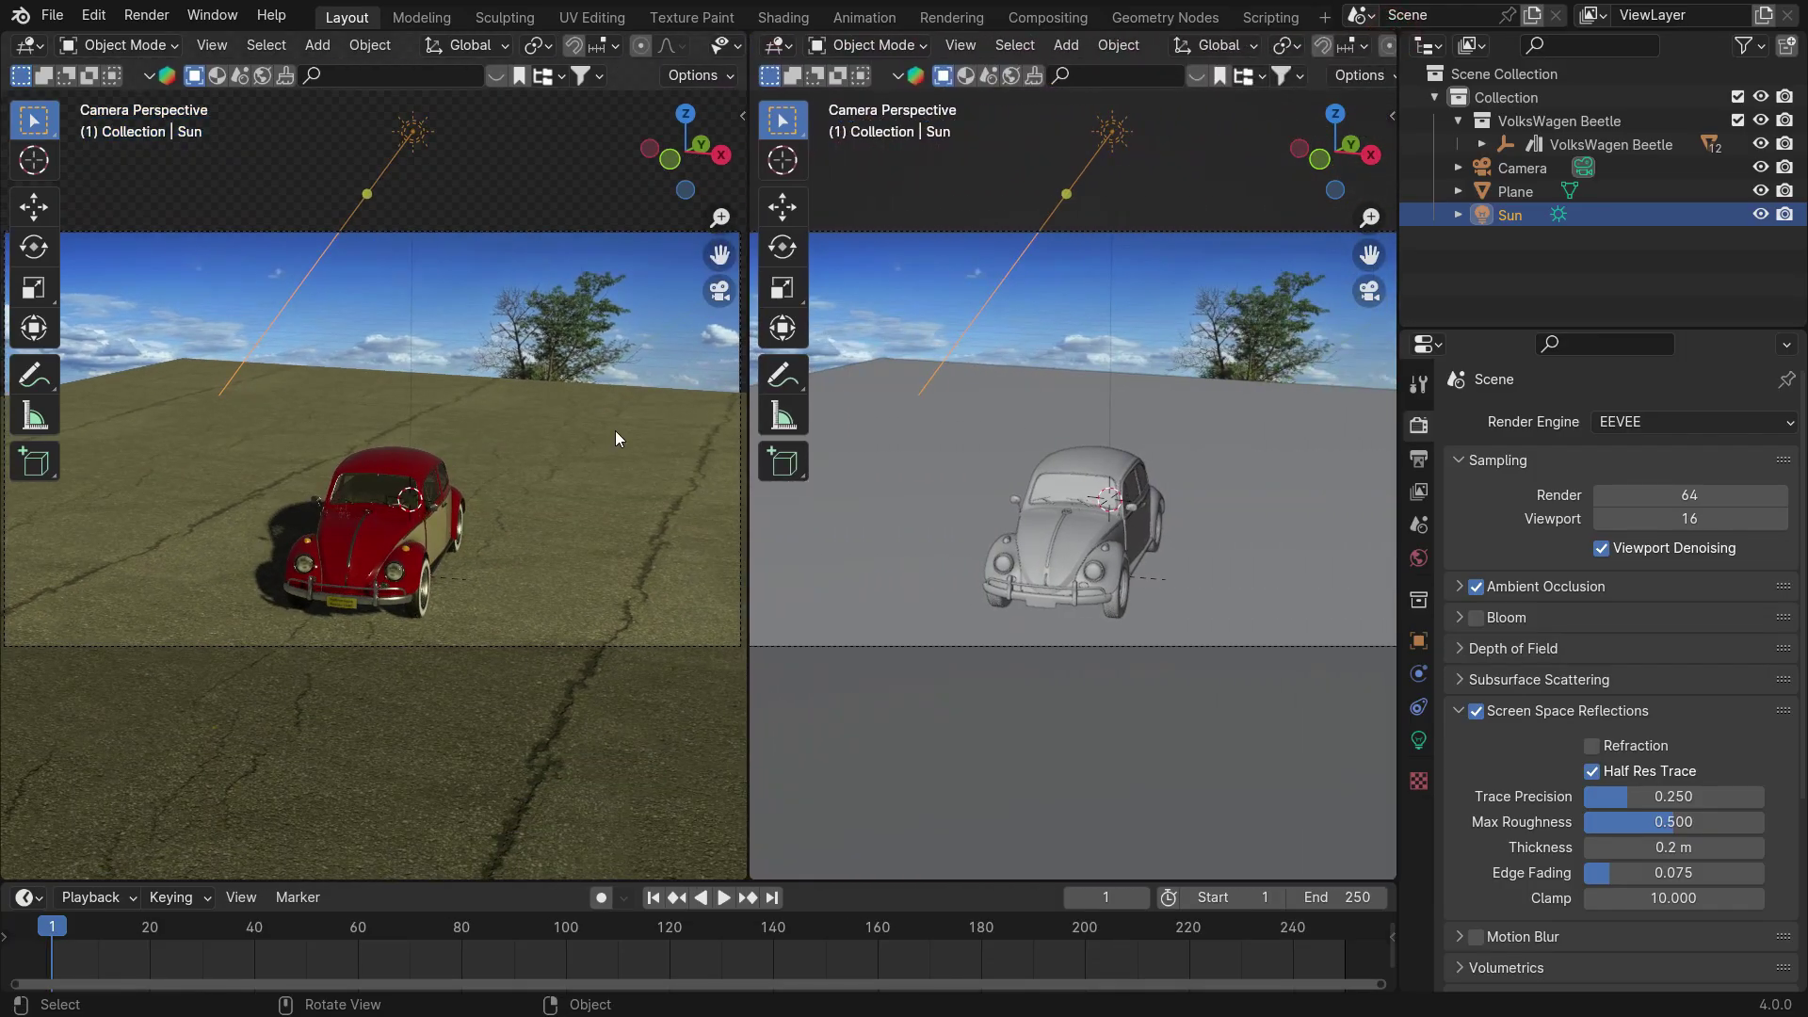
Turn the right-hand area into a Shader Editor and select the road plane.
{"action": "scroll", "coordinate": [426, 497], "scroll_direction": "up", "scroll_amount": 3}
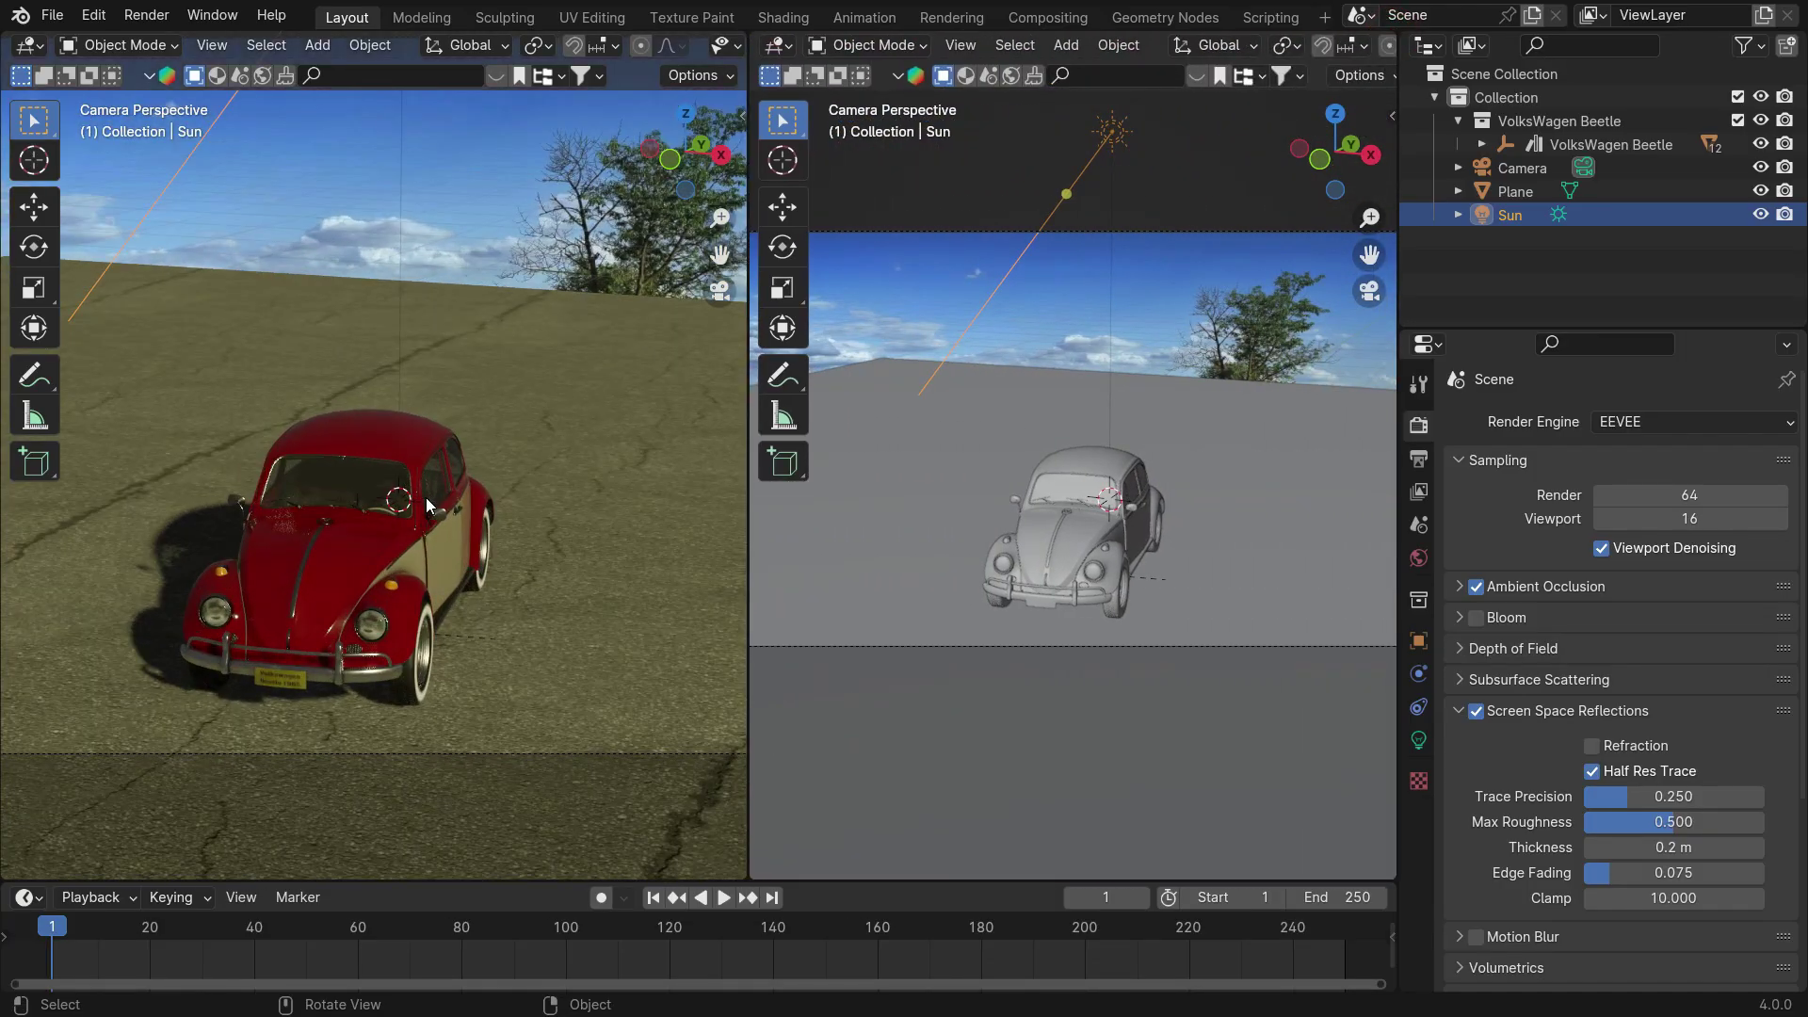
{"action": "left_click", "coordinate": [781, 45]}
{"action": "left_click", "coordinate": [859, 259]}
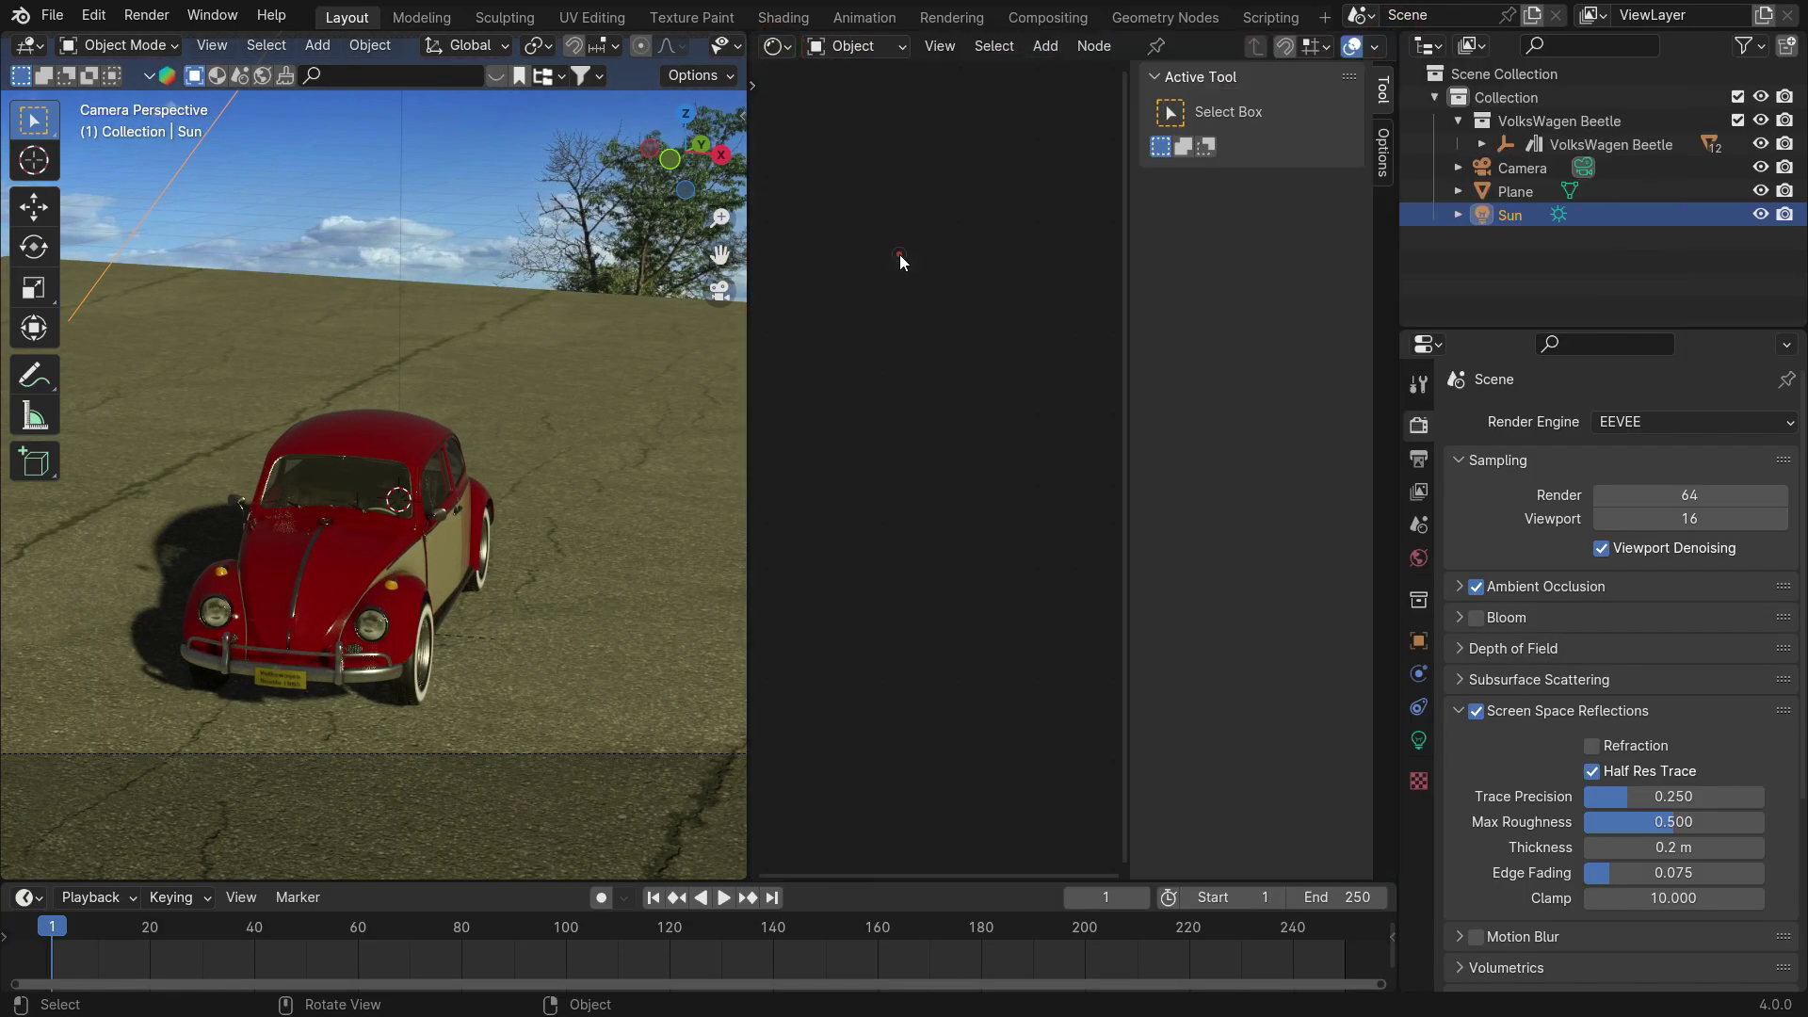
{"action": "key", "text": "n"}
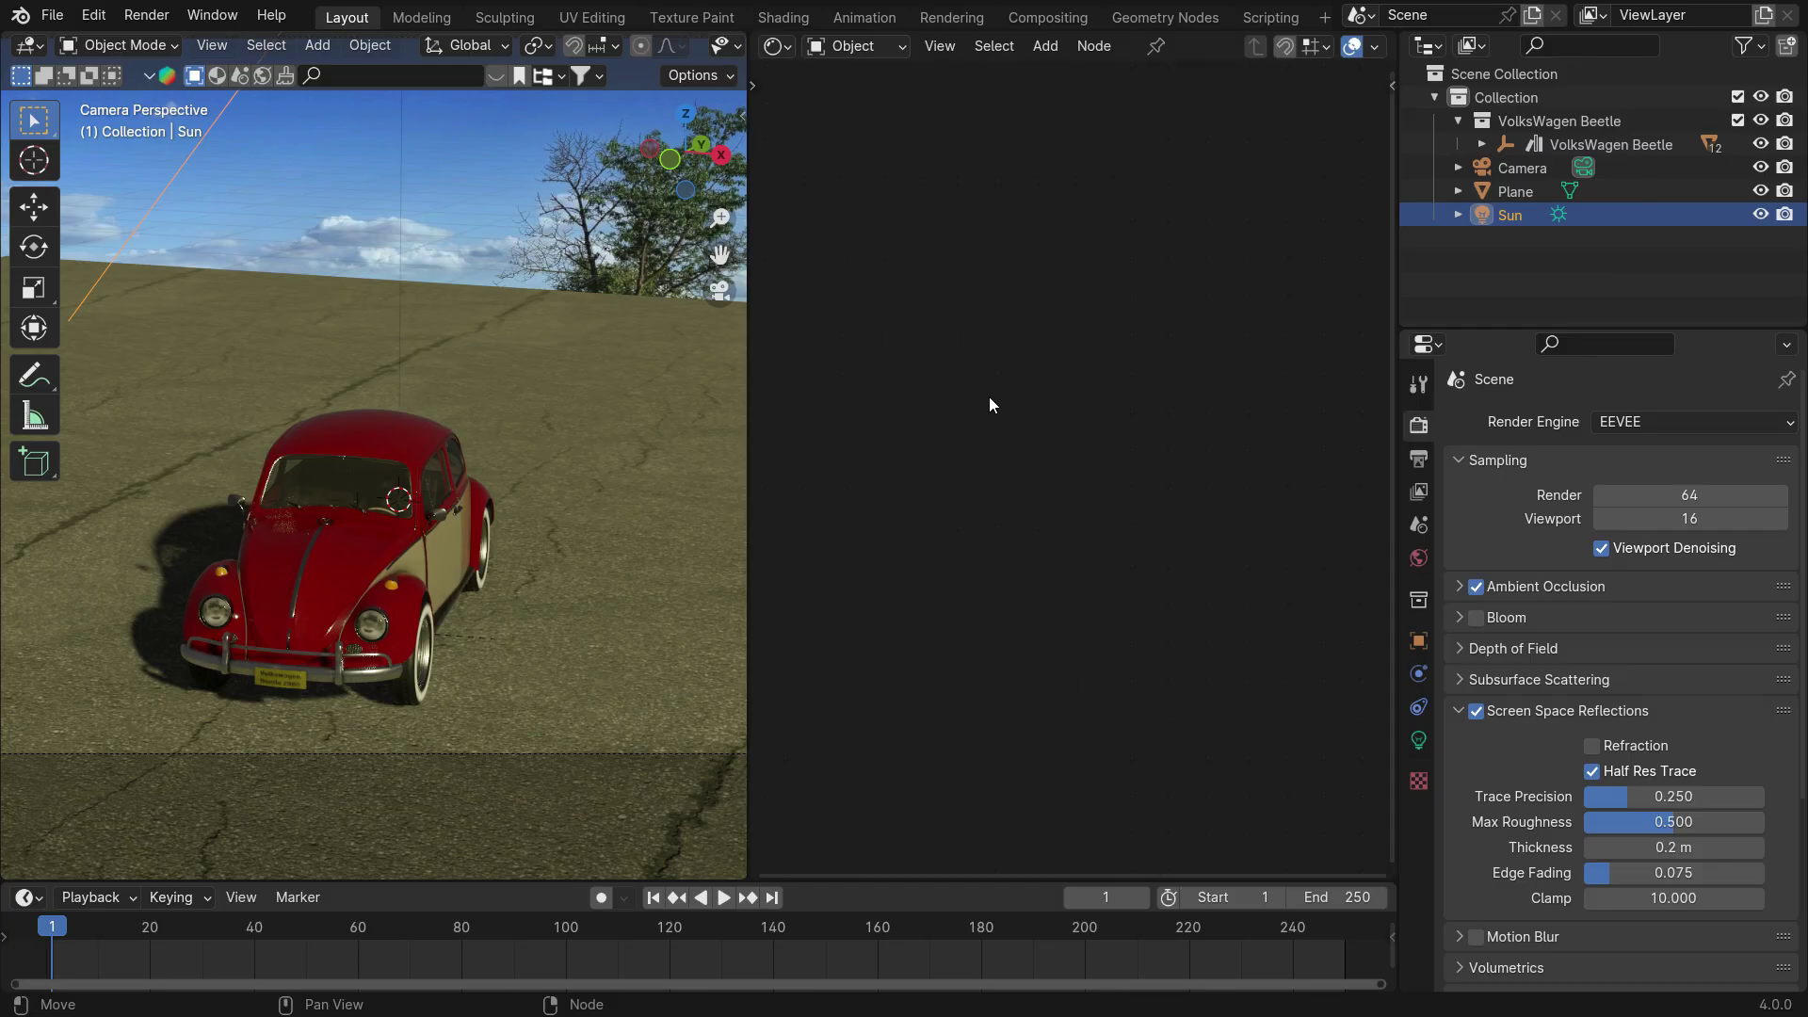
{"action": "left_click", "coordinate": [568, 352]}
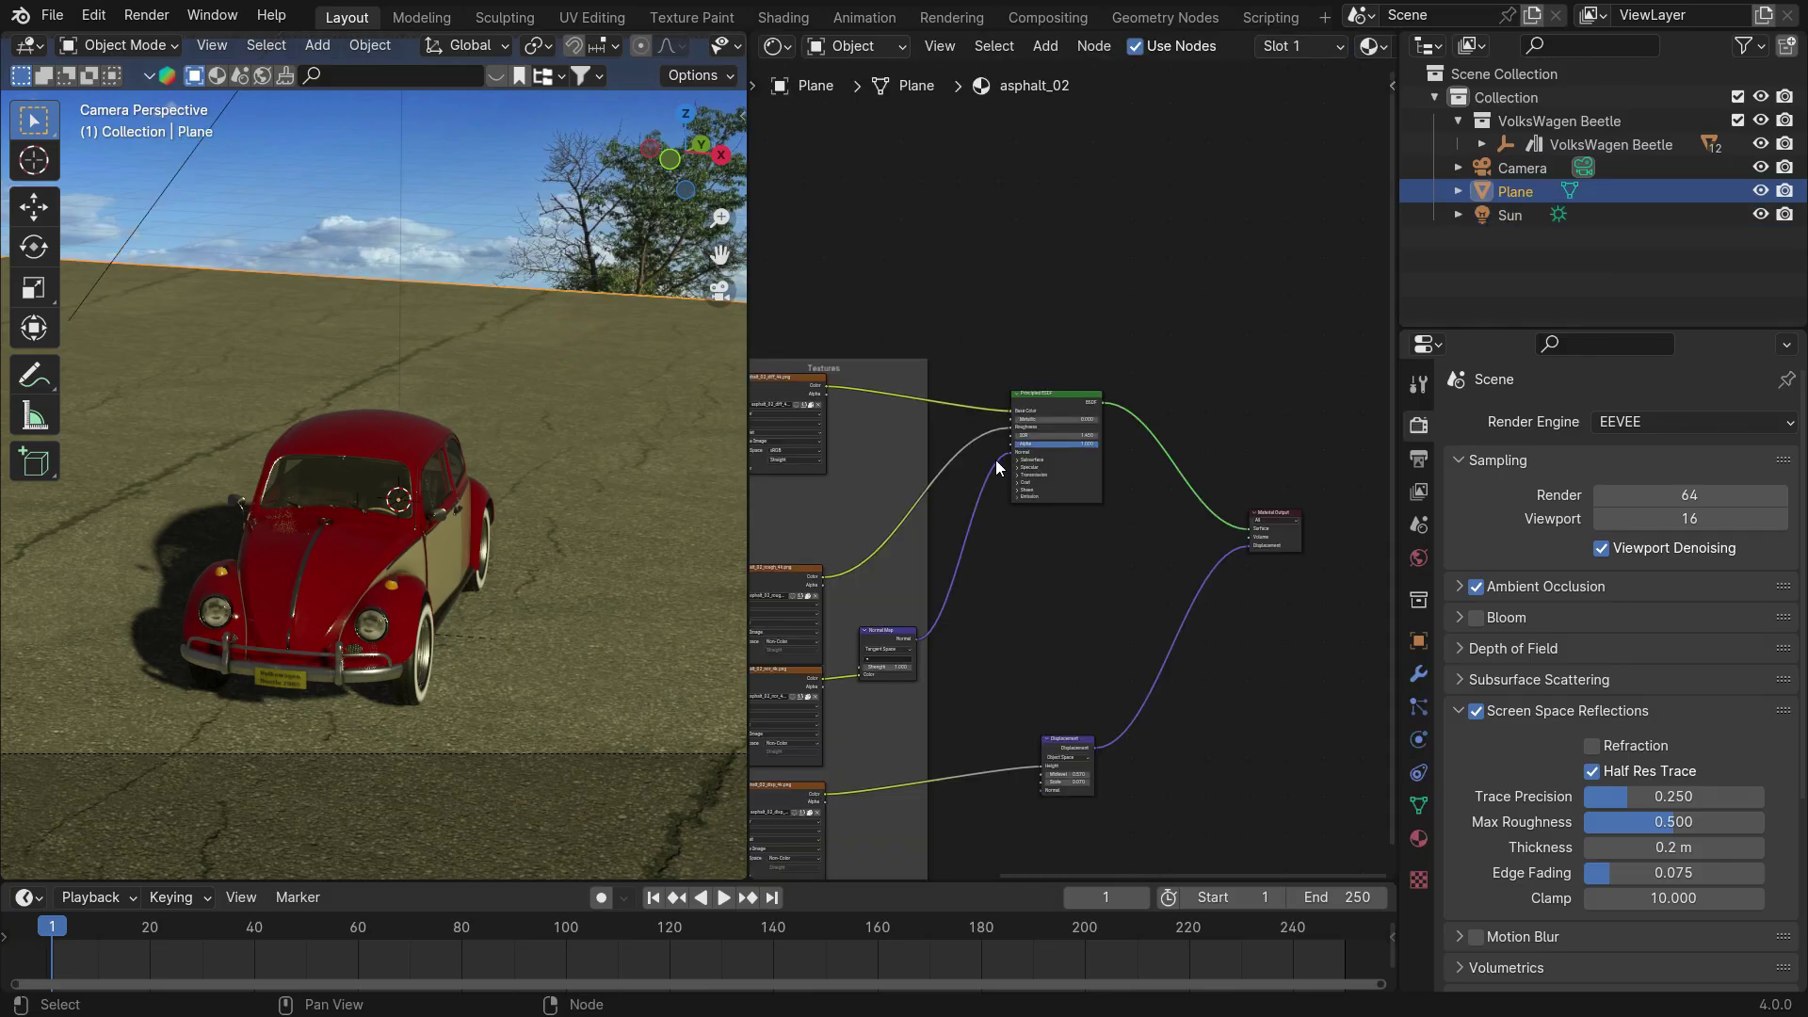
{"action": "middle_click_drag", "start_coordinate": [996, 459], "coordinate": [1207, 346]}
{"action": "middle_click_drag", "start_coordinate": [1240, 65], "coordinate": [885, 65]}
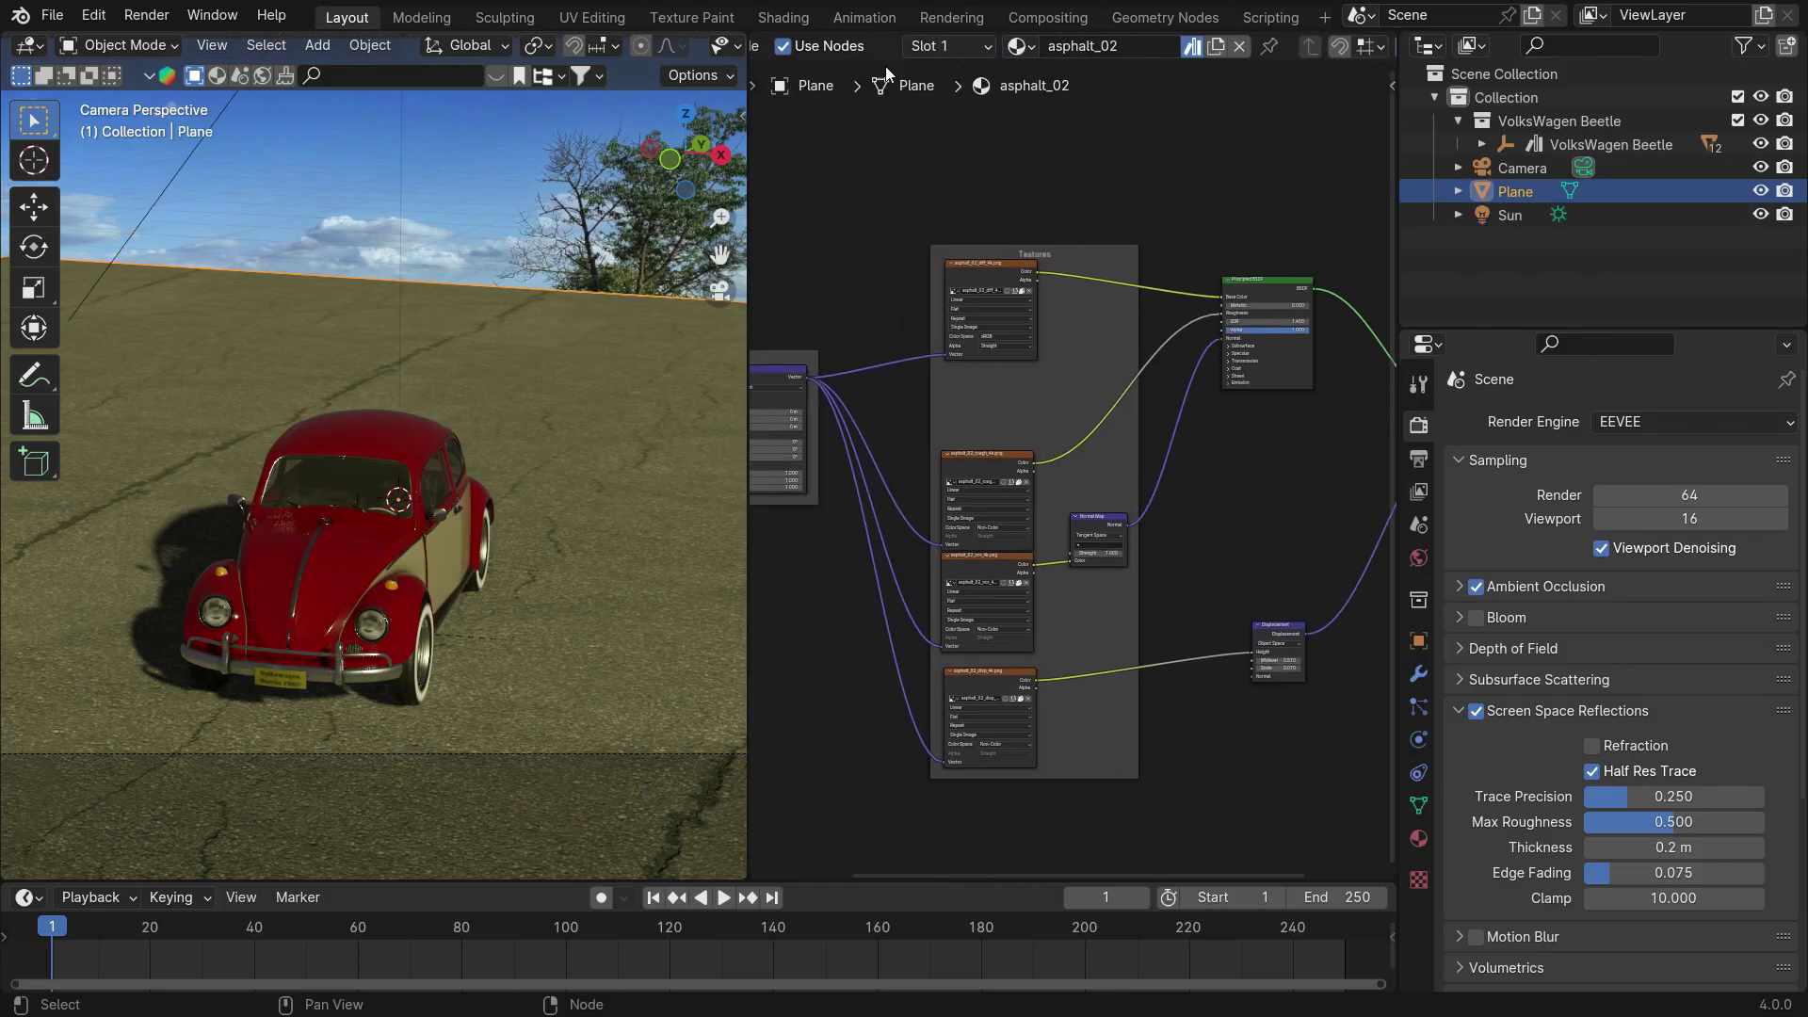
Replace the plane's asphalt_02 material with a new one and delete its Principled BSDF.
{"action": "left_click", "coordinate": [1237, 47]}
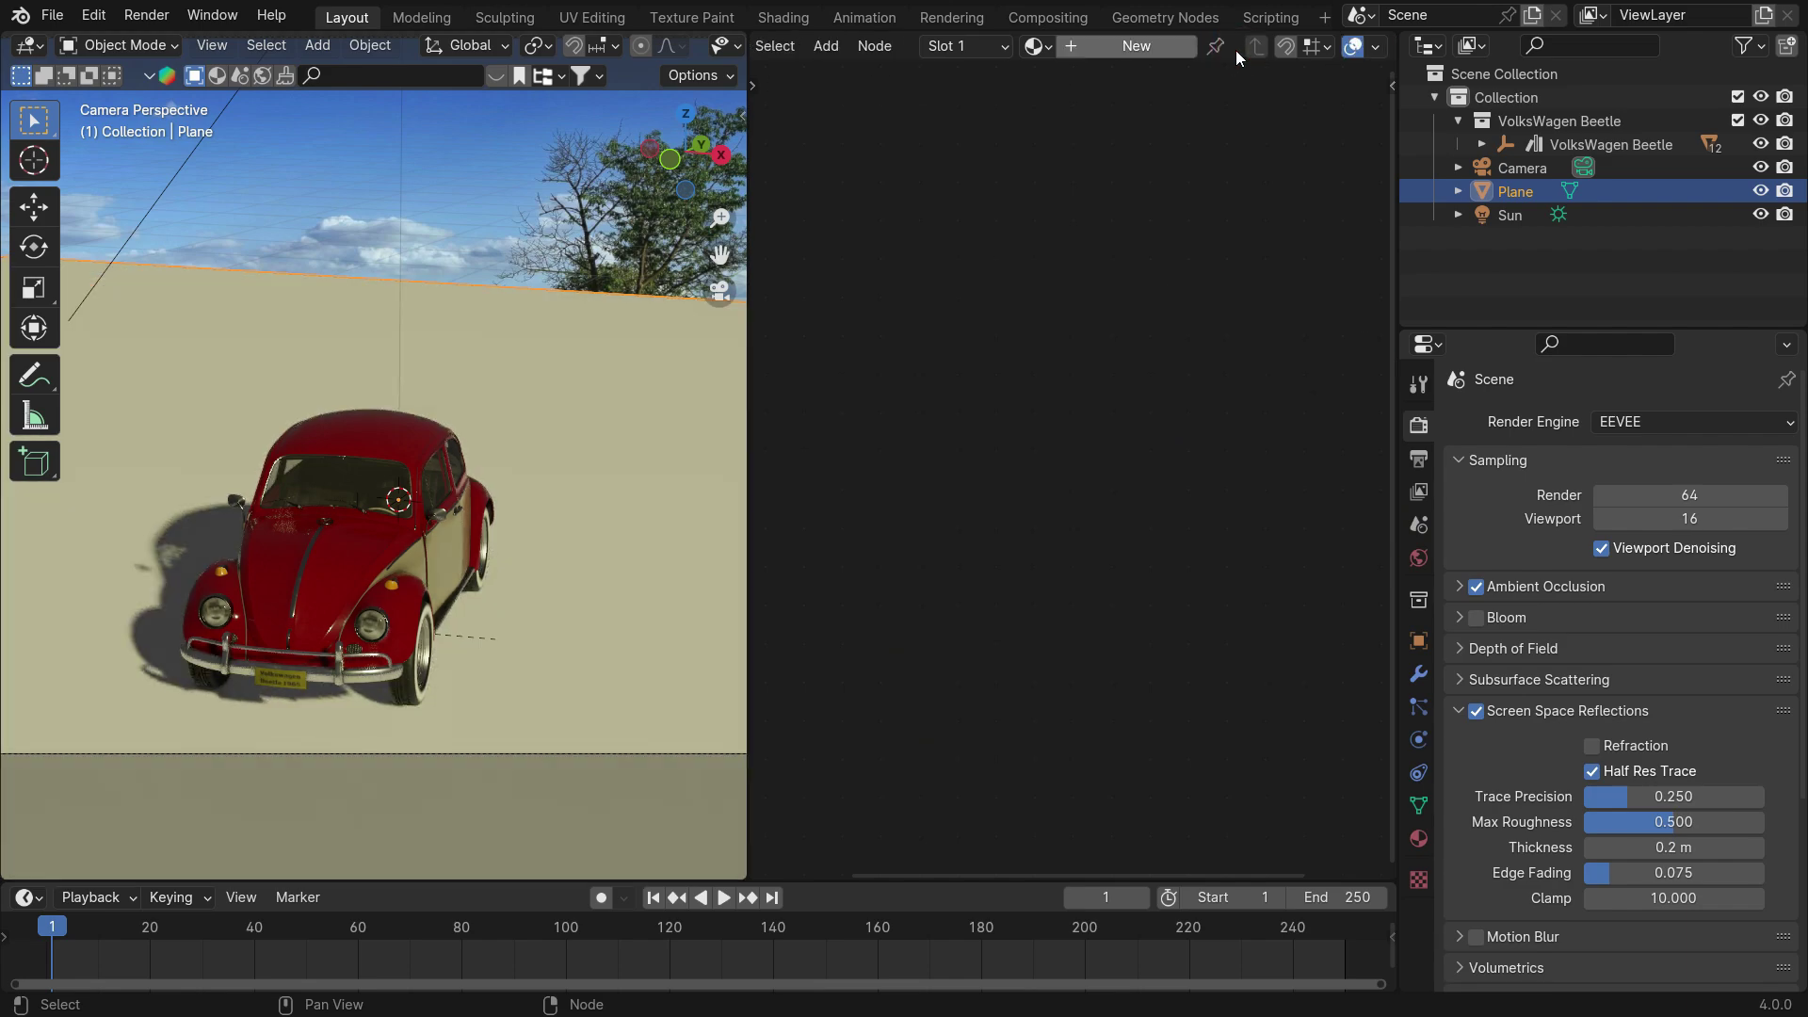
{"action": "left_click", "coordinate": [1134, 46]}
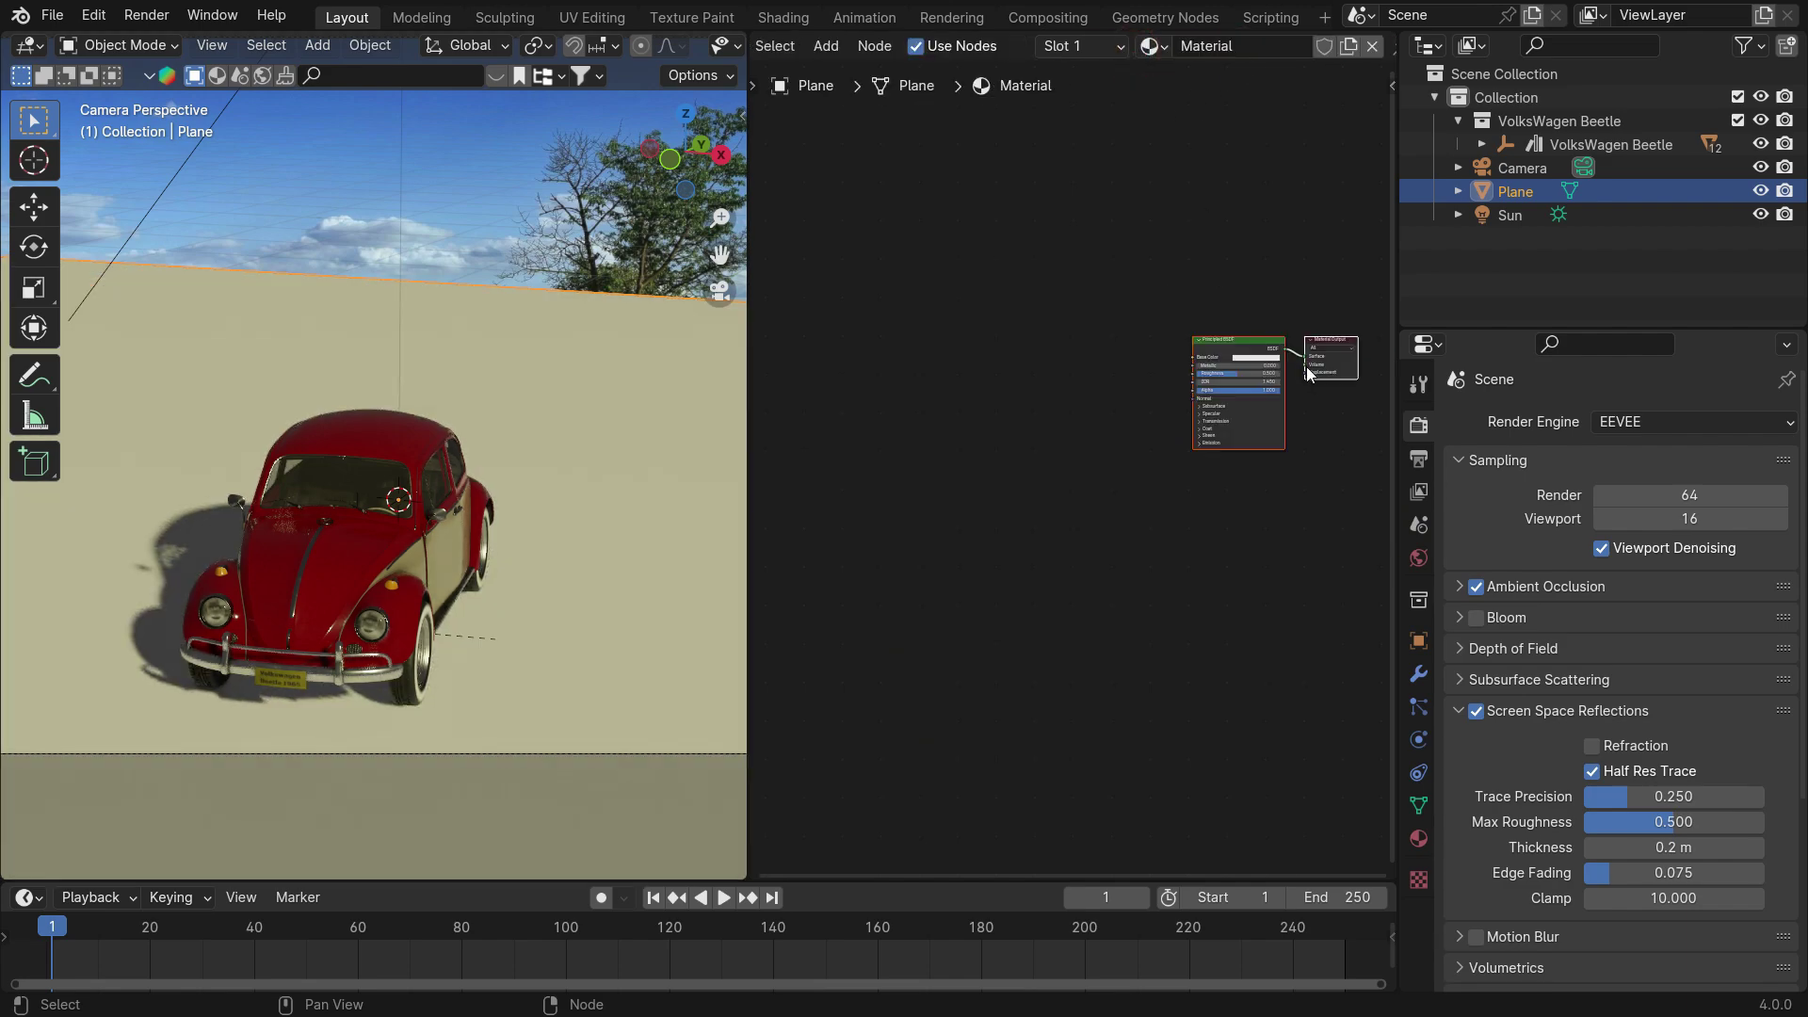
{"action": "middle_click_drag", "start_coordinate": [1307, 365], "coordinate": [1223, 402]}
{"action": "scroll", "coordinate": [1223, 402], "scroll_direction": "up", "scroll_amount": 2}
{"action": "scroll", "coordinate": [1157, 403], "scroll_direction": "up", "scroll_amount": 3}
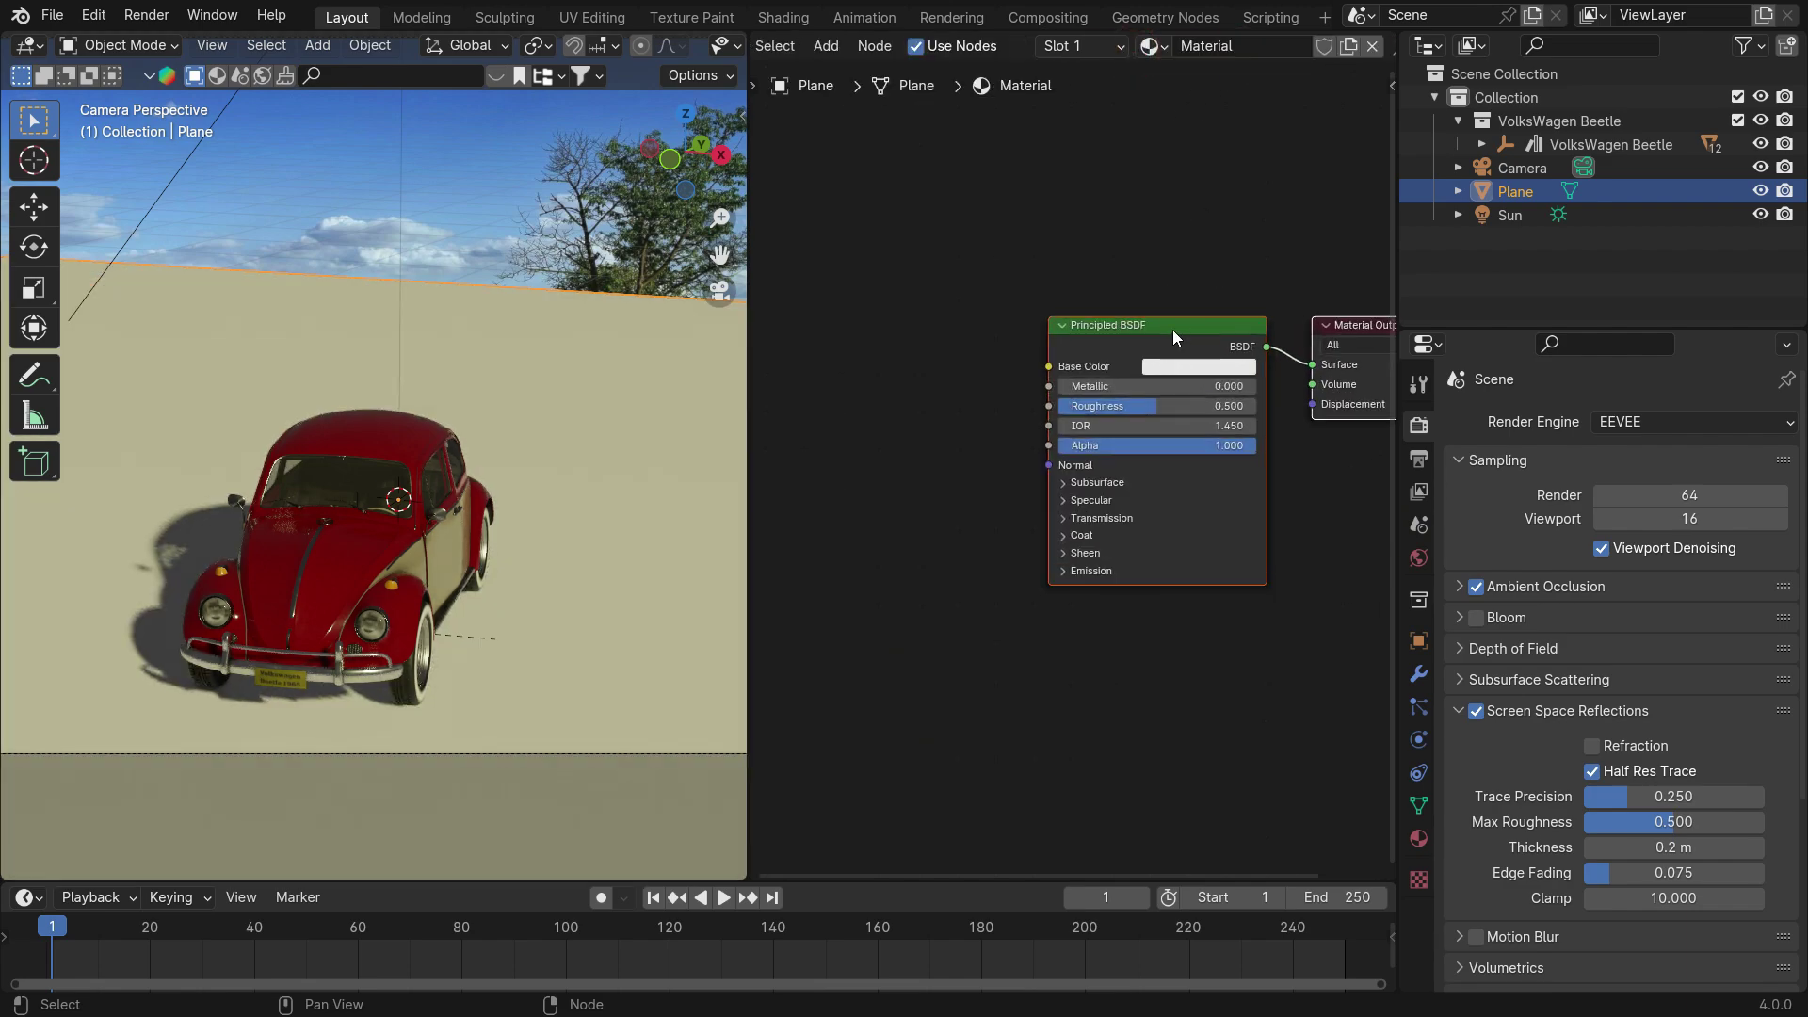
{"action": "key", "text": "x"}
{"action": "middle_click_drag", "start_coordinate": [1179, 383], "coordinate": [1119, 416]}
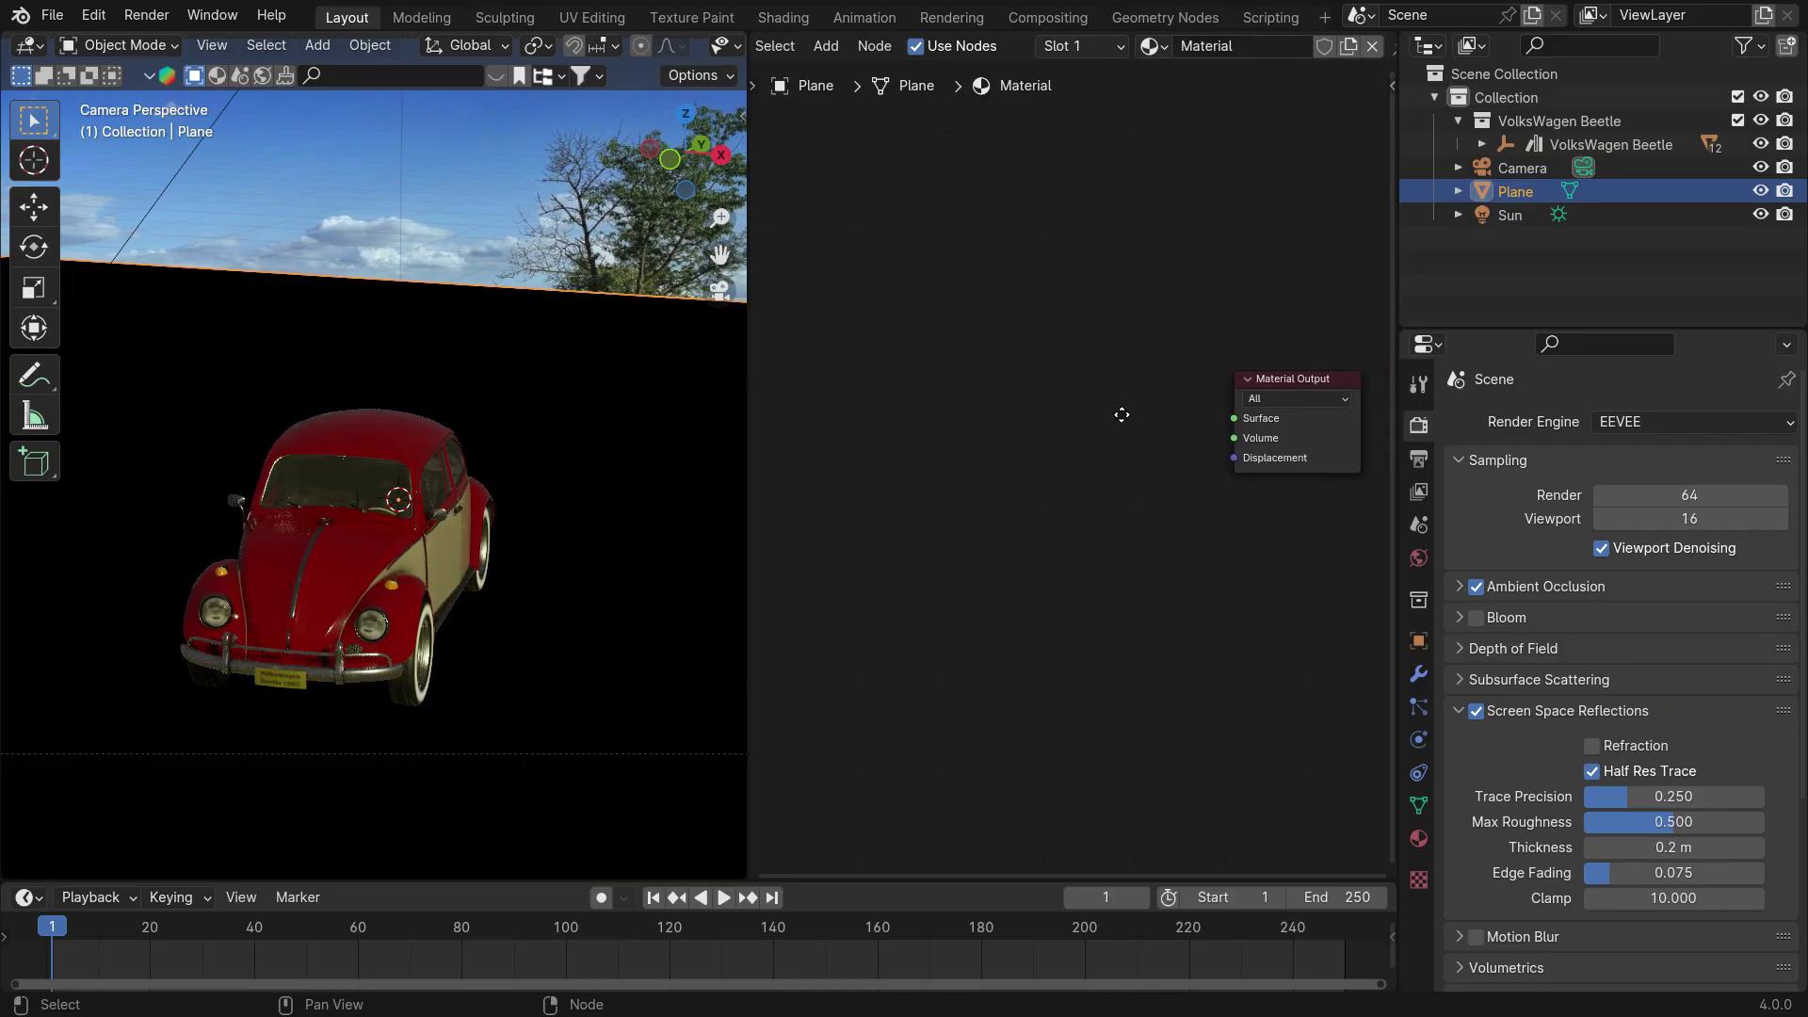
Add a Diffuse BSDF and connect it to the Material Output's Surface.
{"action": "key", "text": "shift+a"}
{"action": "type", "text": "diffu"}
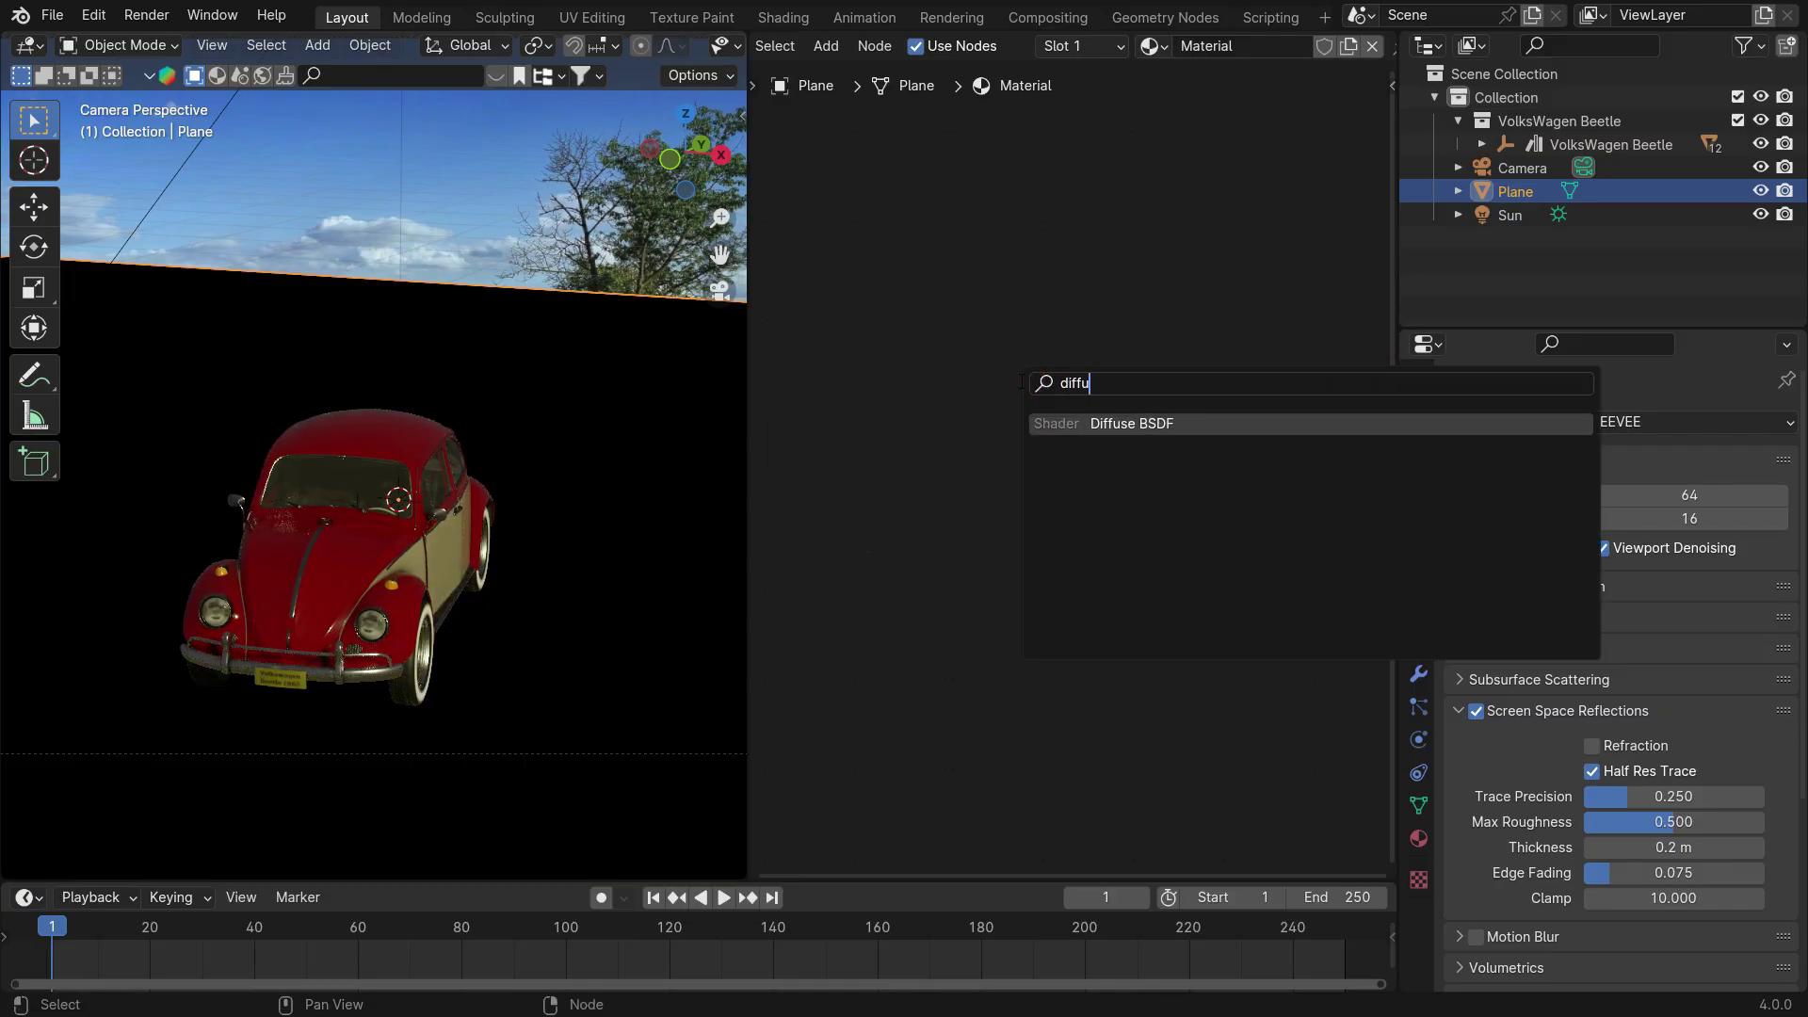
{"action": "key", "text": "Return"}
{"action": "left_click", "coordinate": [992, 376]}
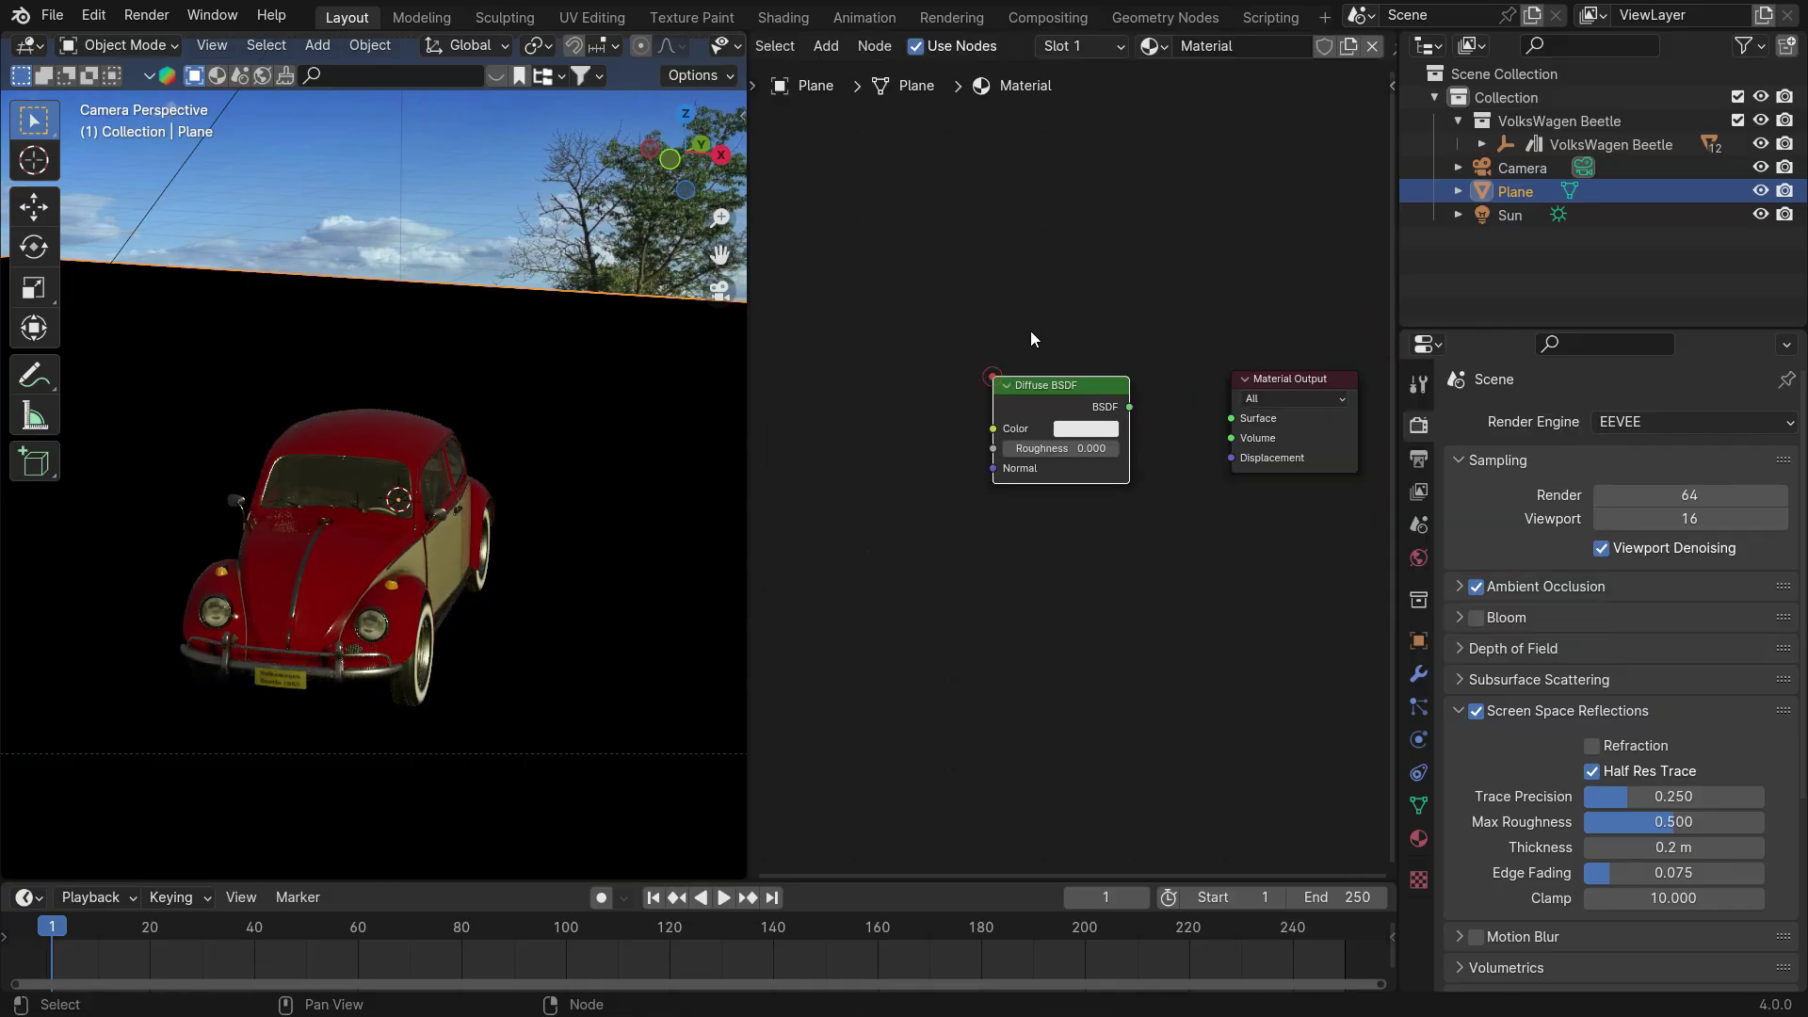
{"action": "left_click_drag", "start_coordinate": [1129, 407], "coordinate": [1230, 418]}
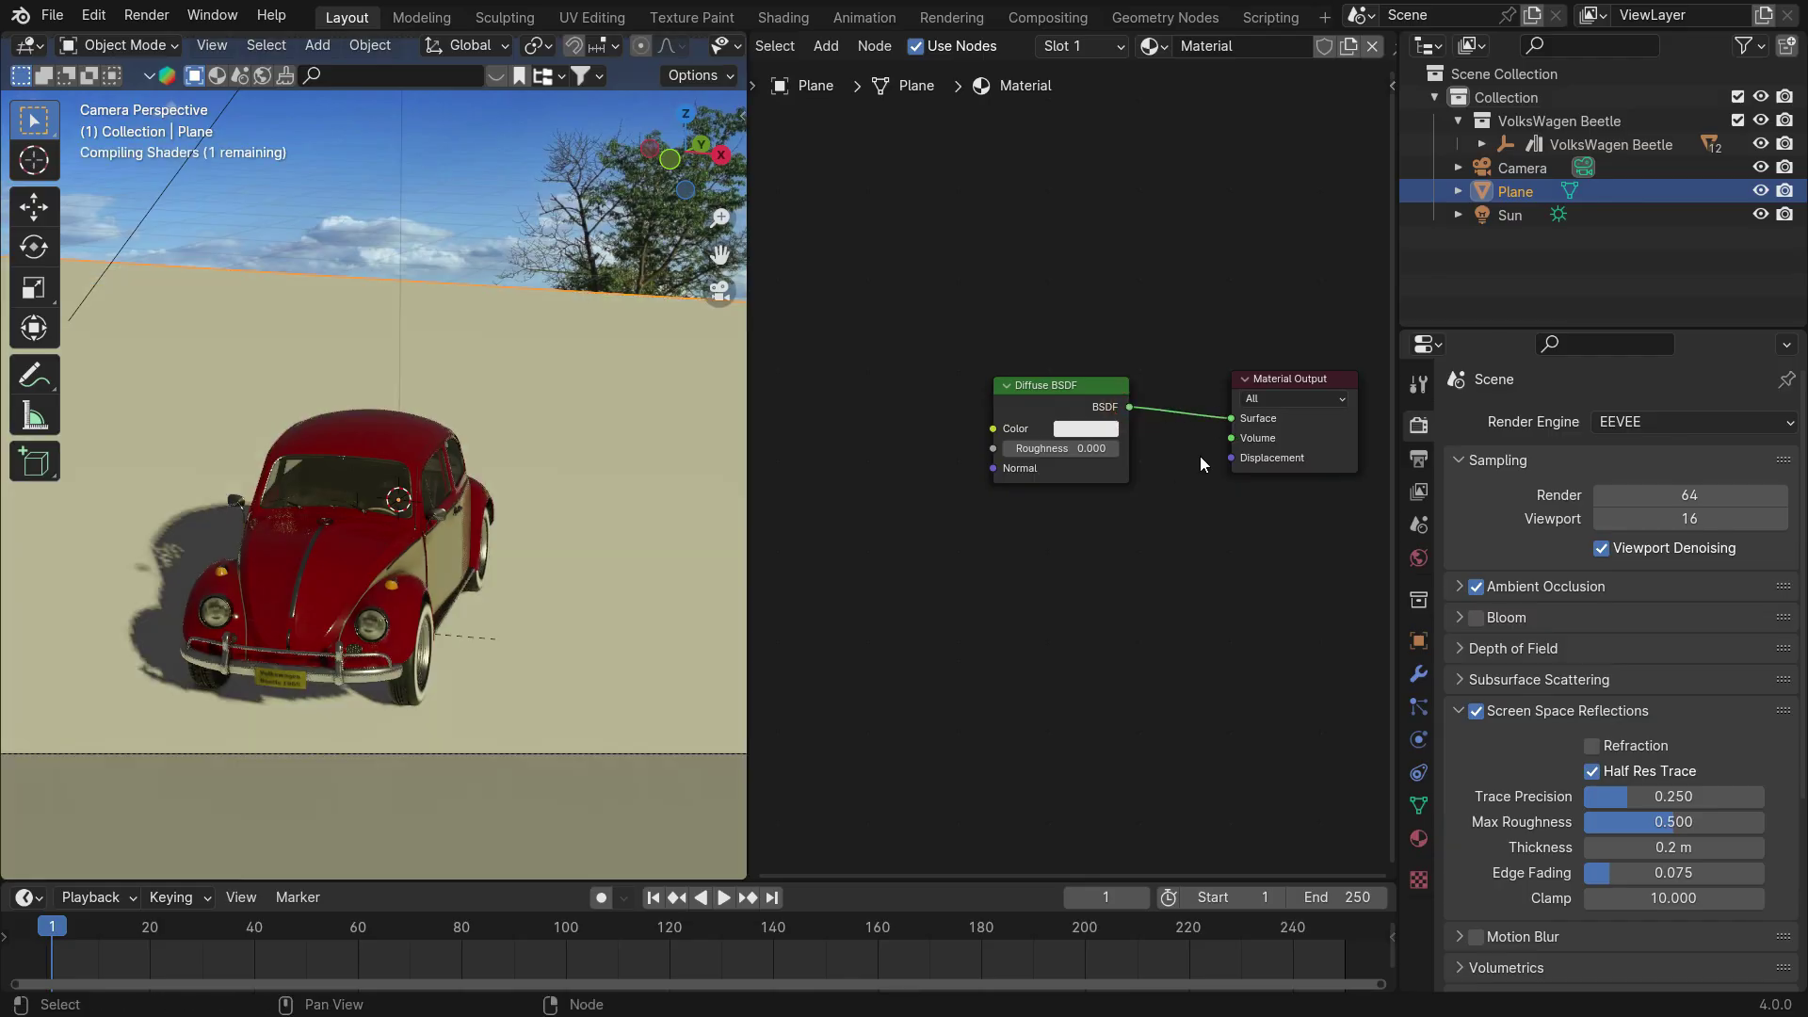
Add a Transparent BSDF node above the Diffuse BSDF.
{"action": "left_click_drag", "start_coordinate": [1077, 382], "coordinate": [1041, 499]}
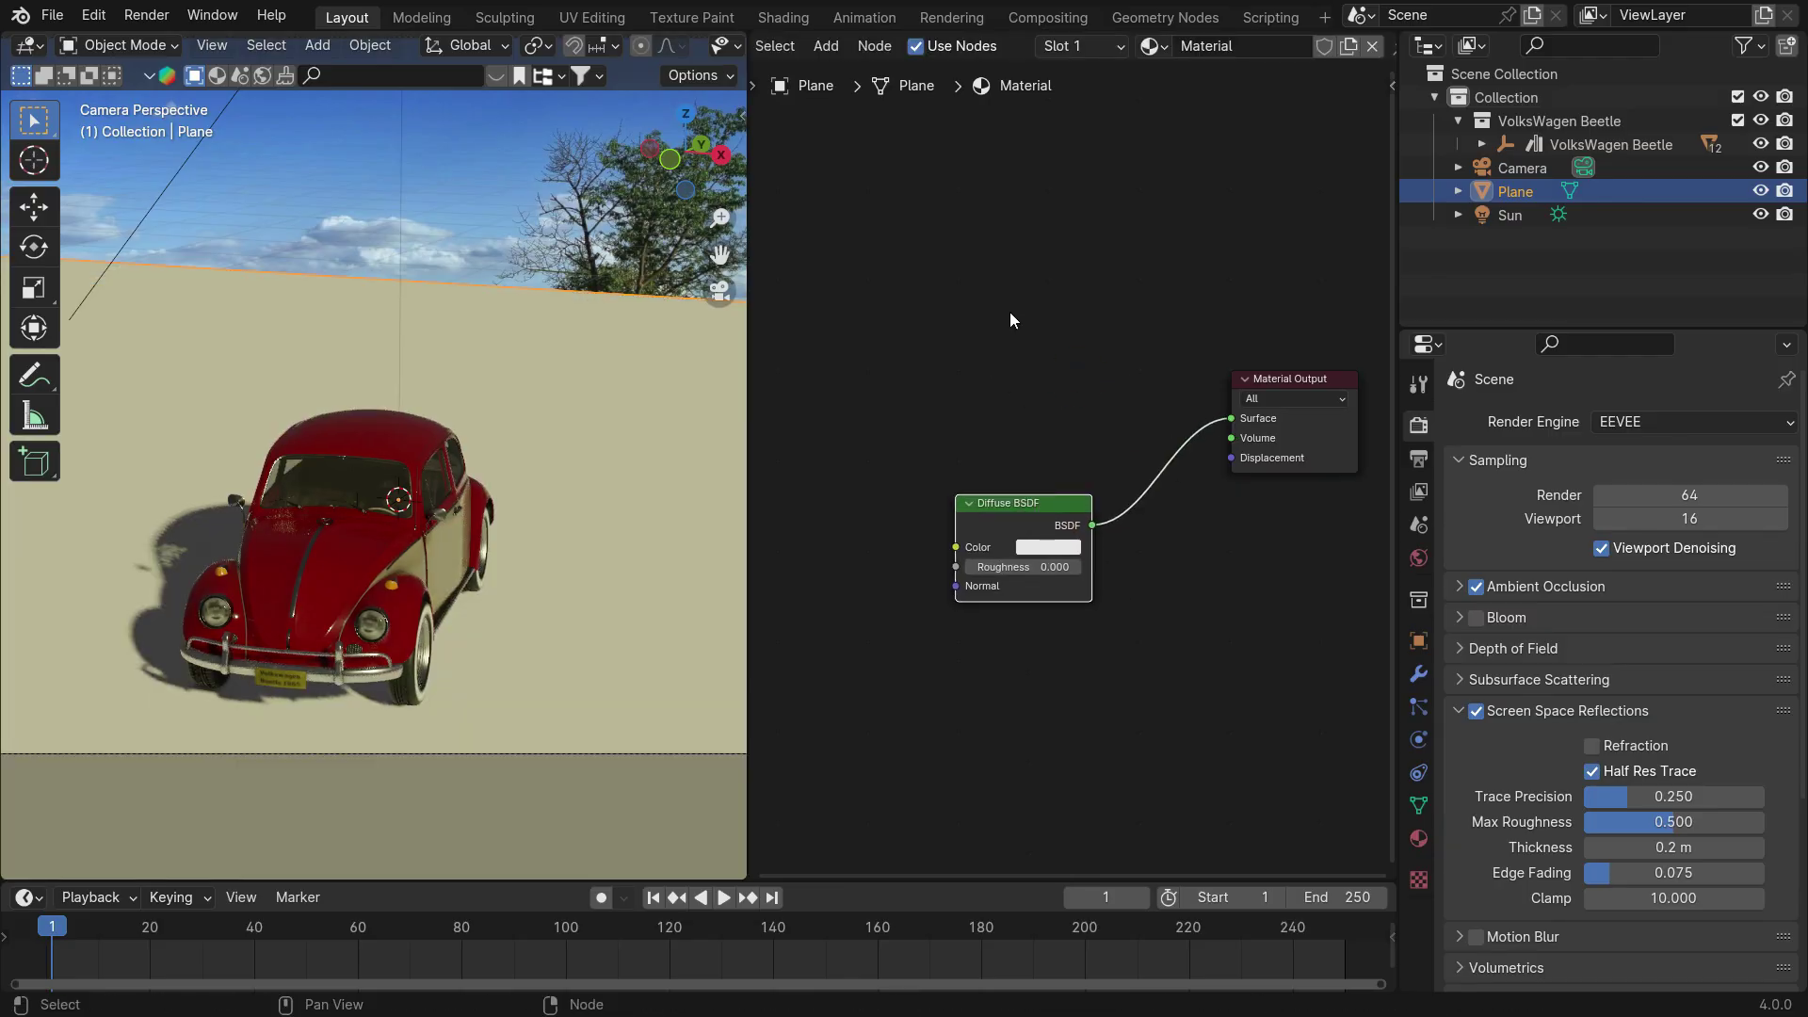
{"action": "key", "text": "shift+a"}
{"action": "left_click", "coordinate": [1010, 312]}
{"action": "type", "text": "trans"}
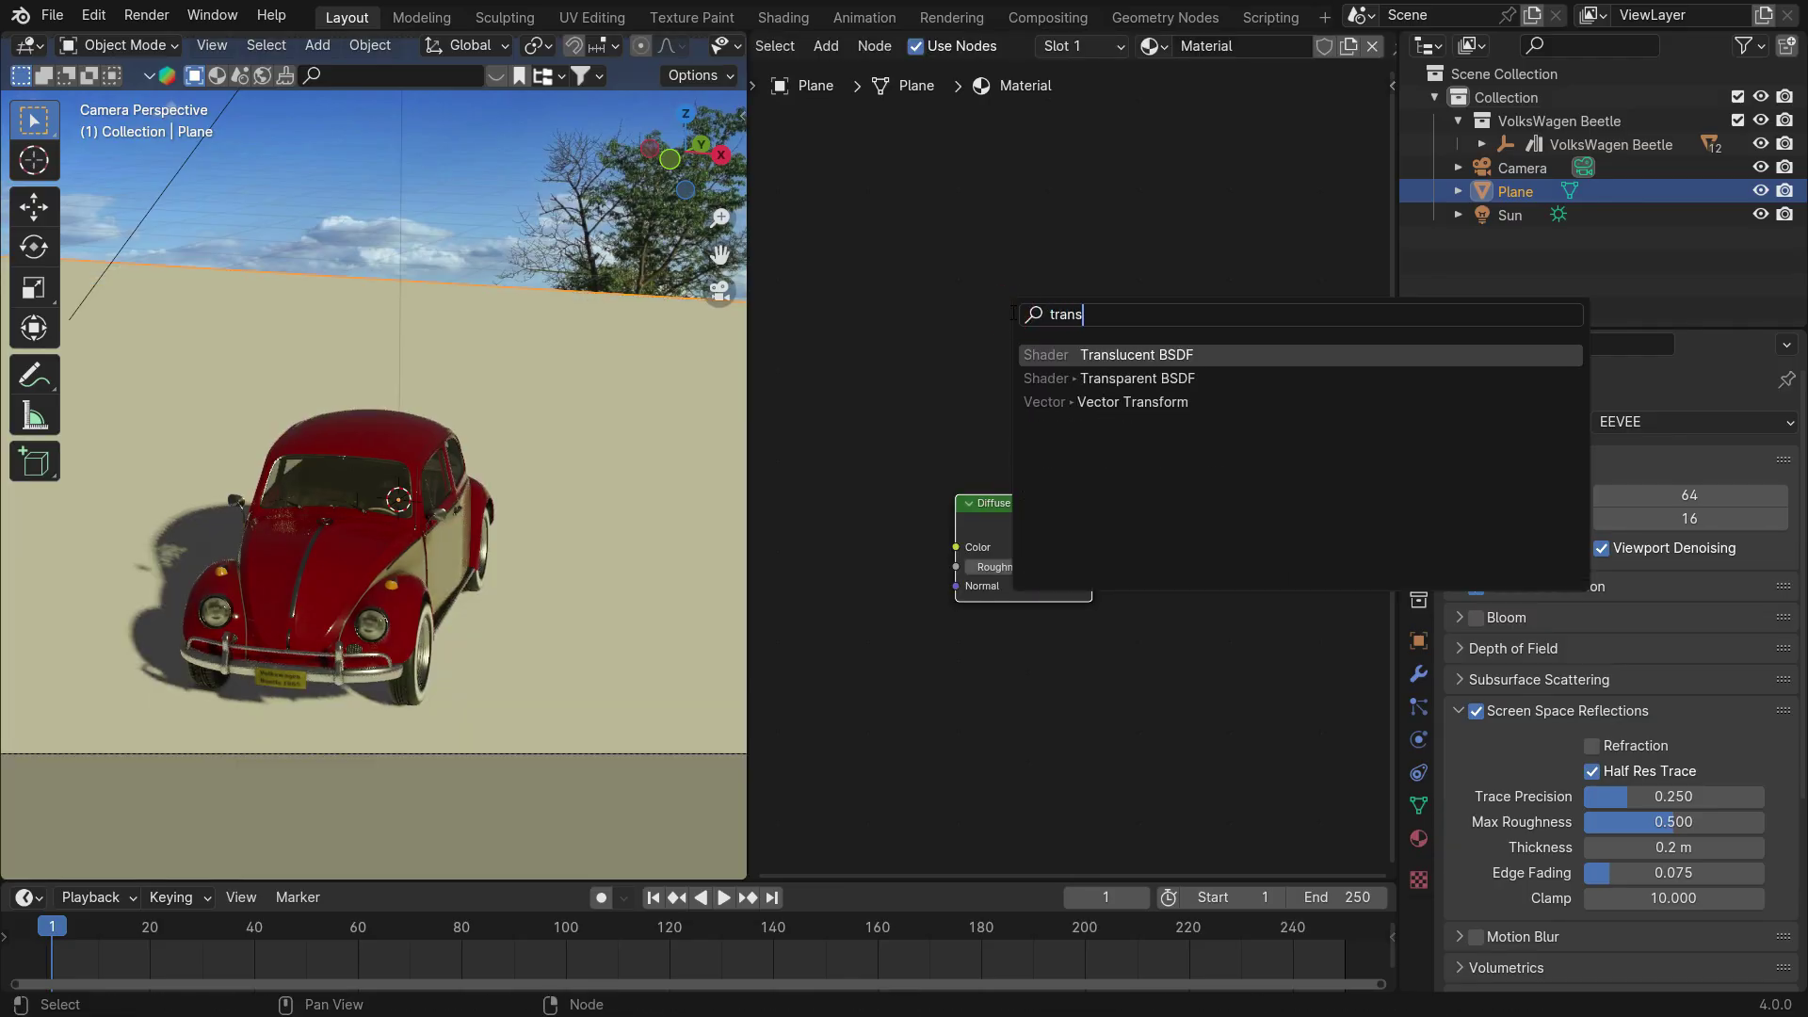
{"action": "left_click", "coordinate": [1135, 378]}
{"action": "left_click", "coordinate": [1089, 410]}
{"action": "middle_click_drag", "start_coordinate": [1089, 411], "coordinate": [1060, 450]}
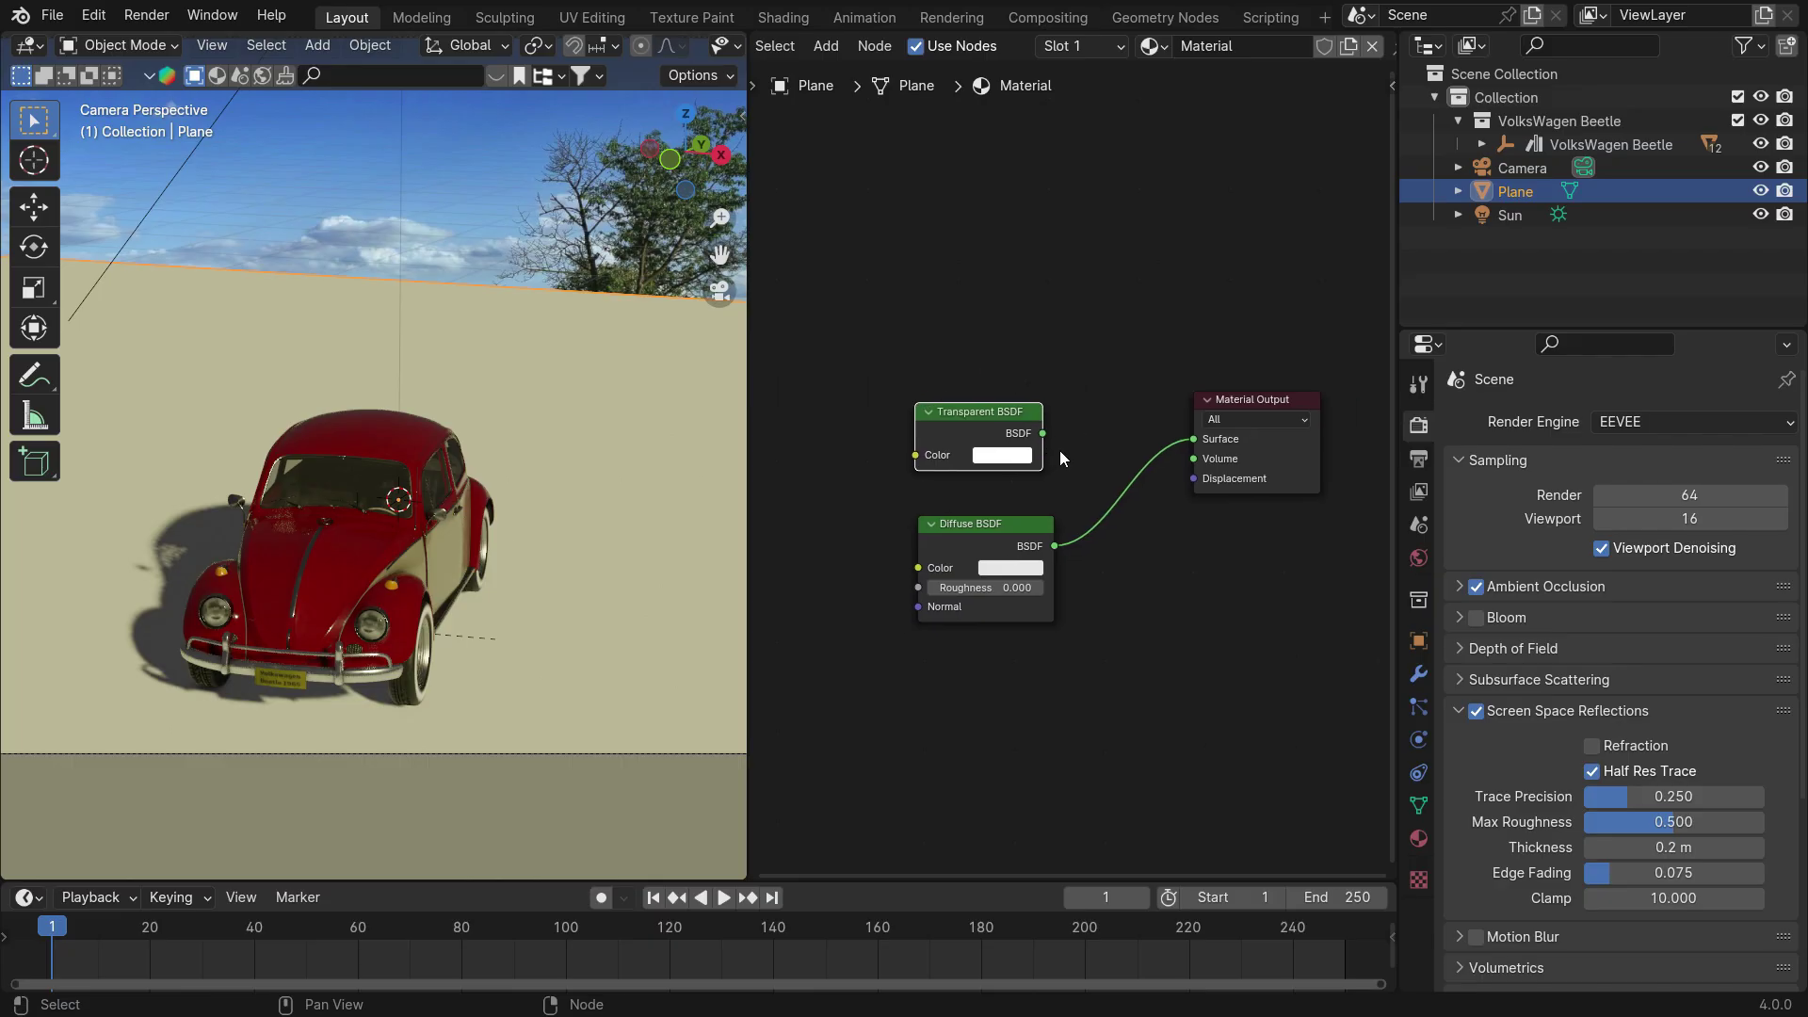
{"action": "scroll", "coordinate": [1059, 459], "scroll_direction": "up", "scroll_amount": 2}
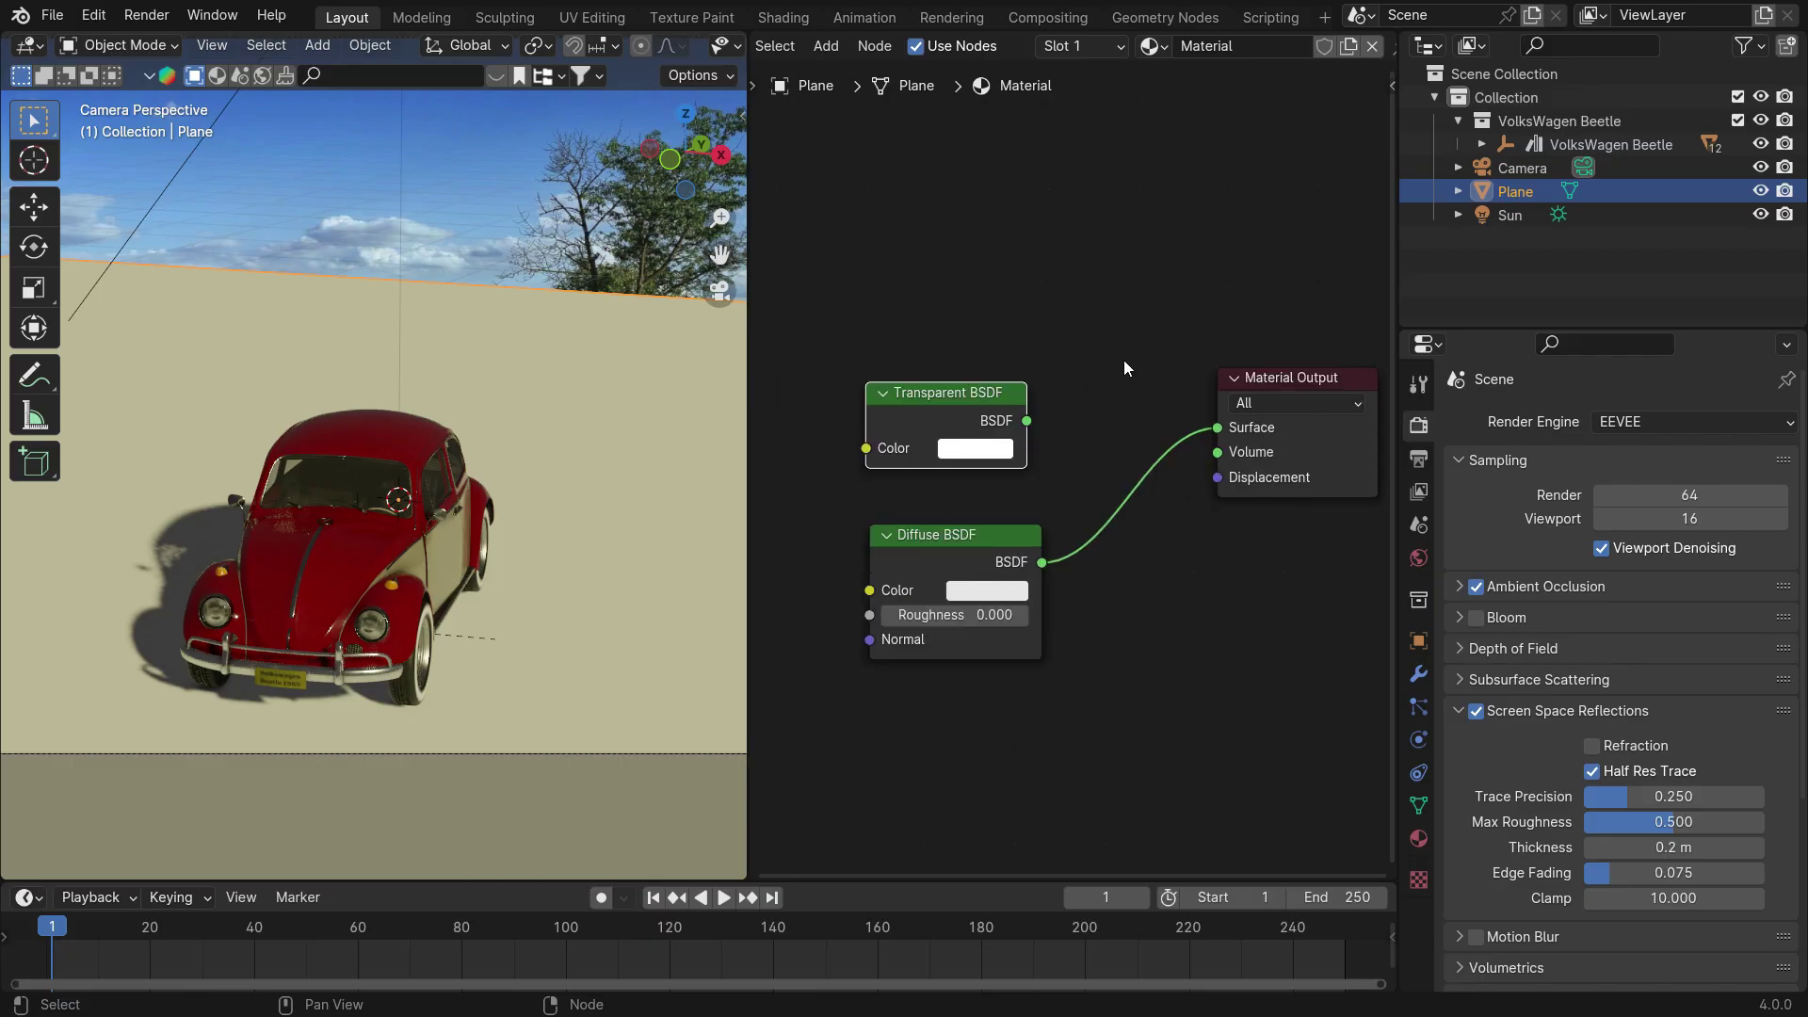
Insert a Mix Shader with Transparent first, Diffuse second, and set Fac to 0.
{"action": "key", "text": "shift+a"}
{"action": "left_click", "coordinate": [1089, 278]}
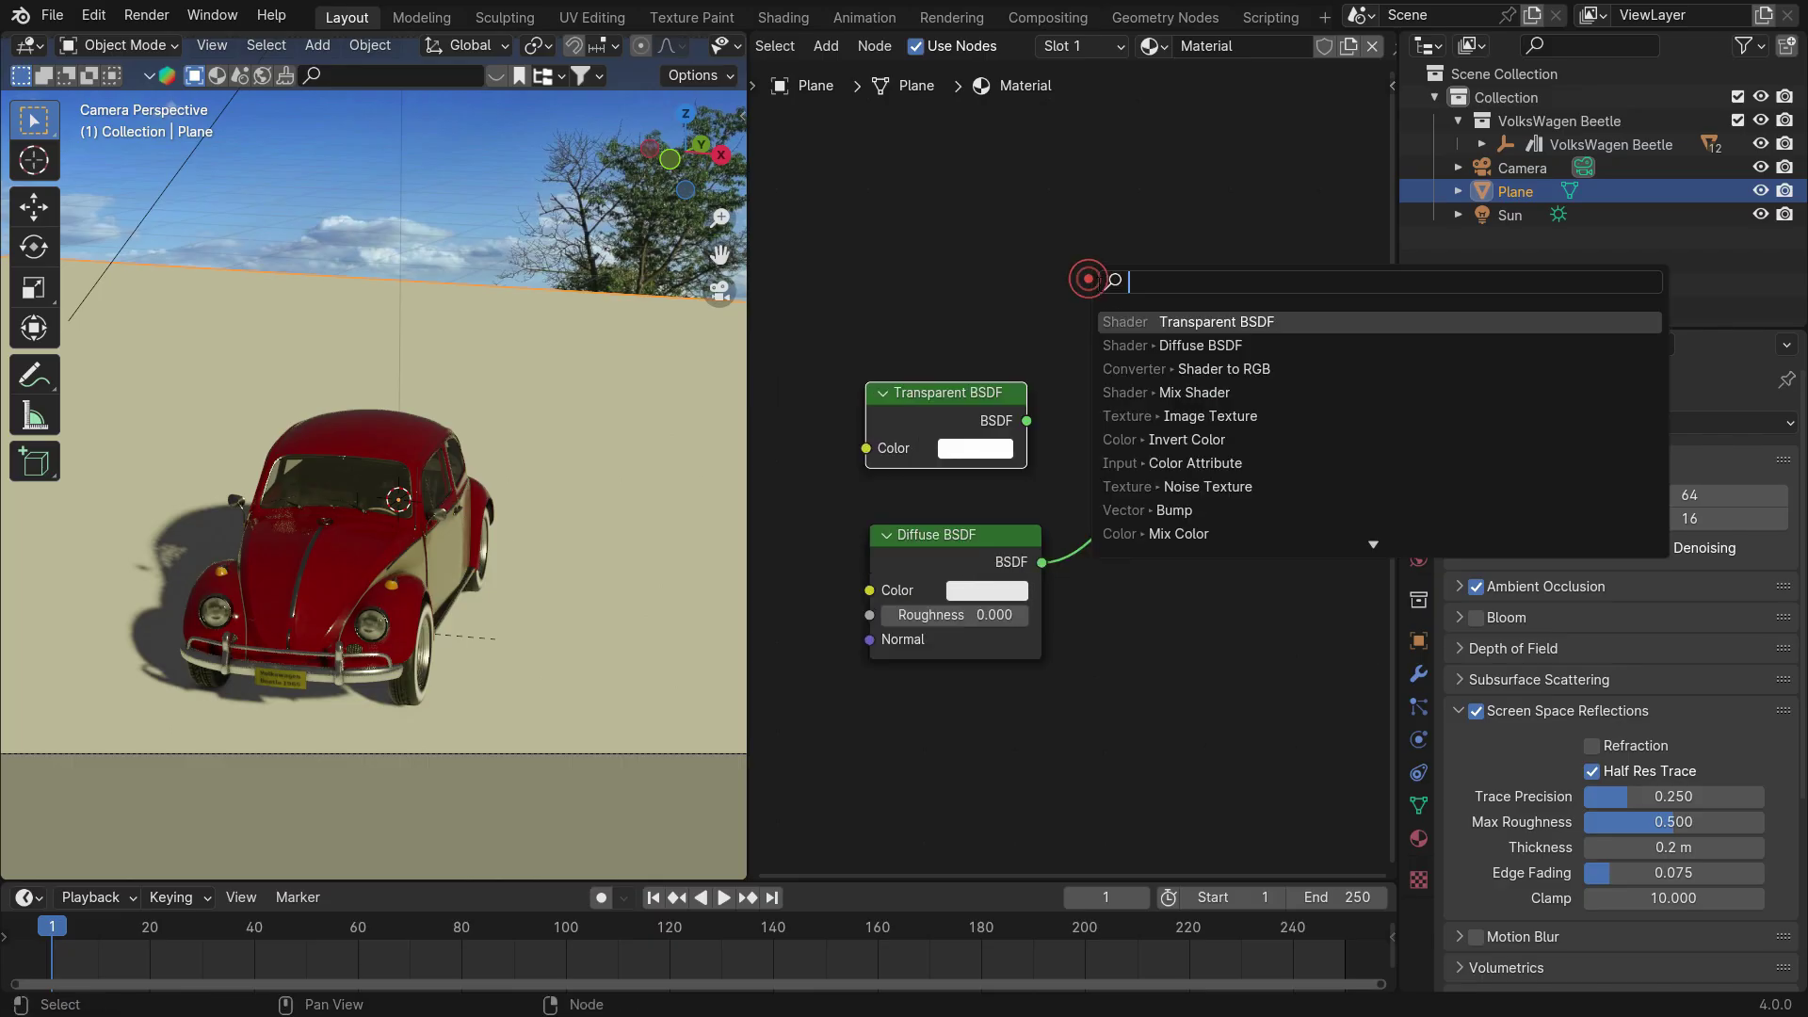
{"action": "type", "text": "mix sha"}
{"action": "key", "text": "Return"}
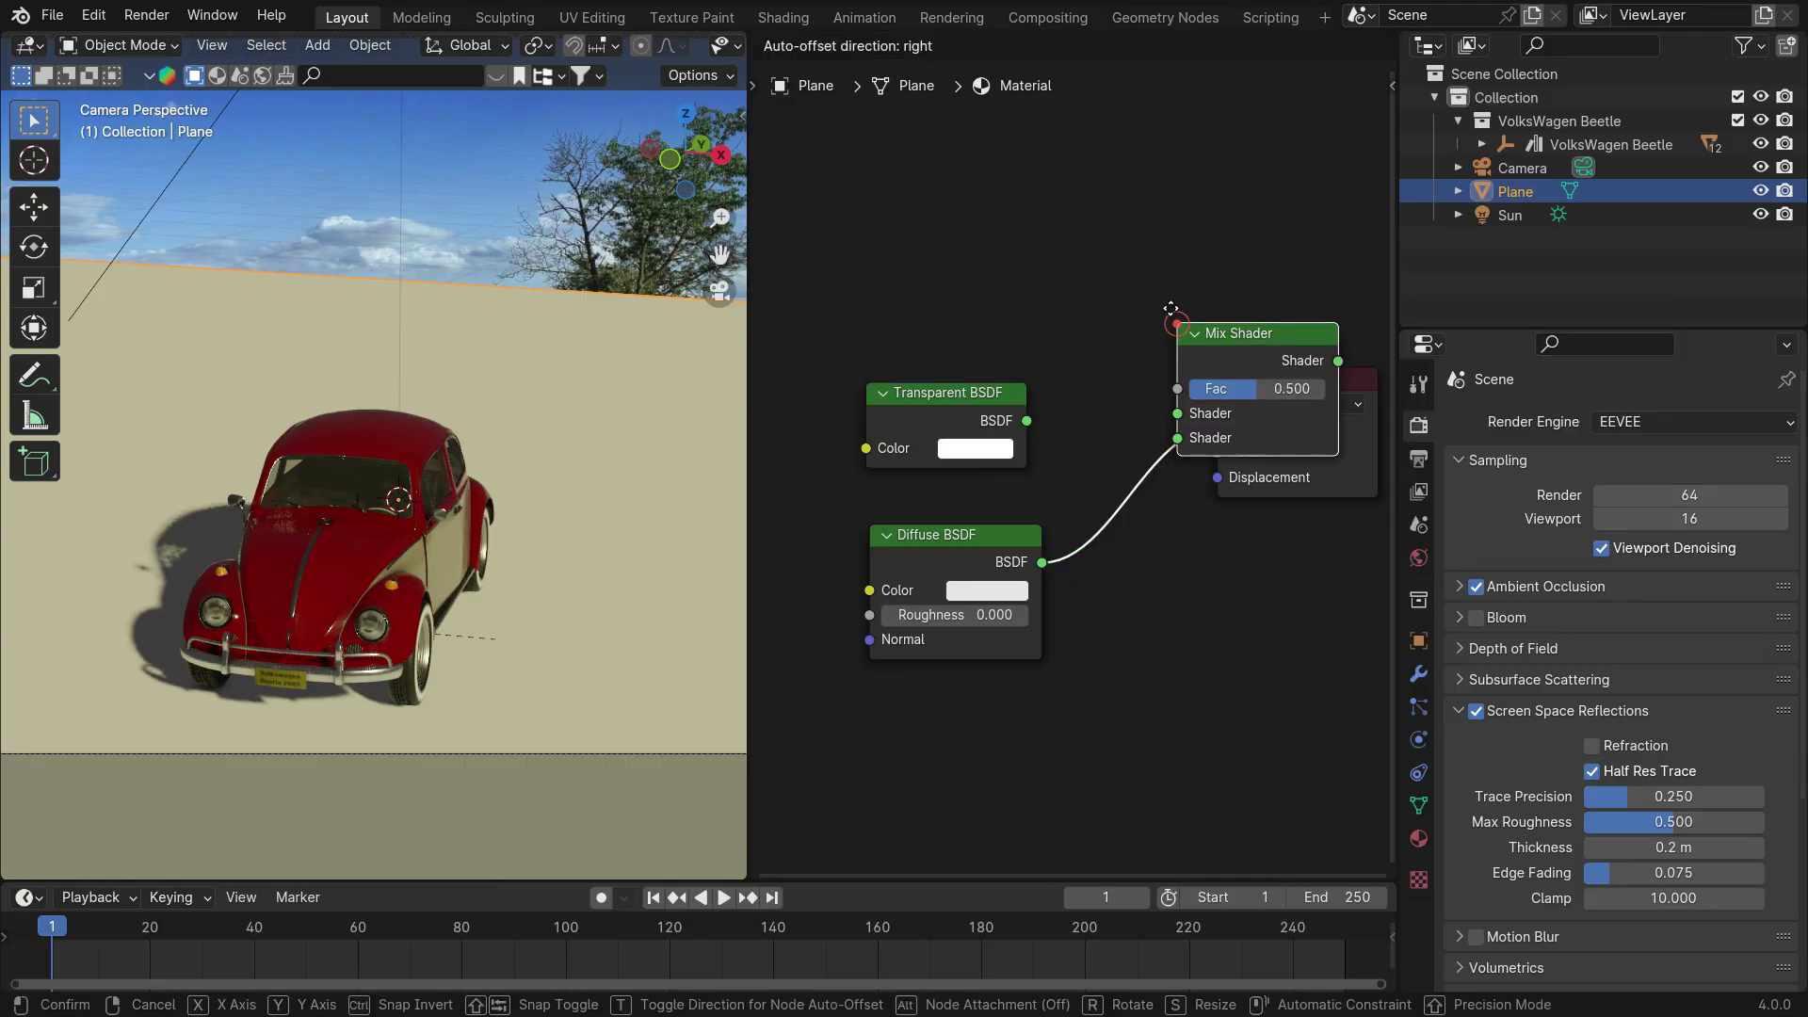
{"action": "left_click", "coordinate": [1079, 370]}
{"action": "left_click_drag", "start_coordinate": [1110, 463], "coordinate": [1133, 485]}
{"action": "left_click_drag", "start_coordinate": [1133, 460], "coordinate": [1027, 421]}
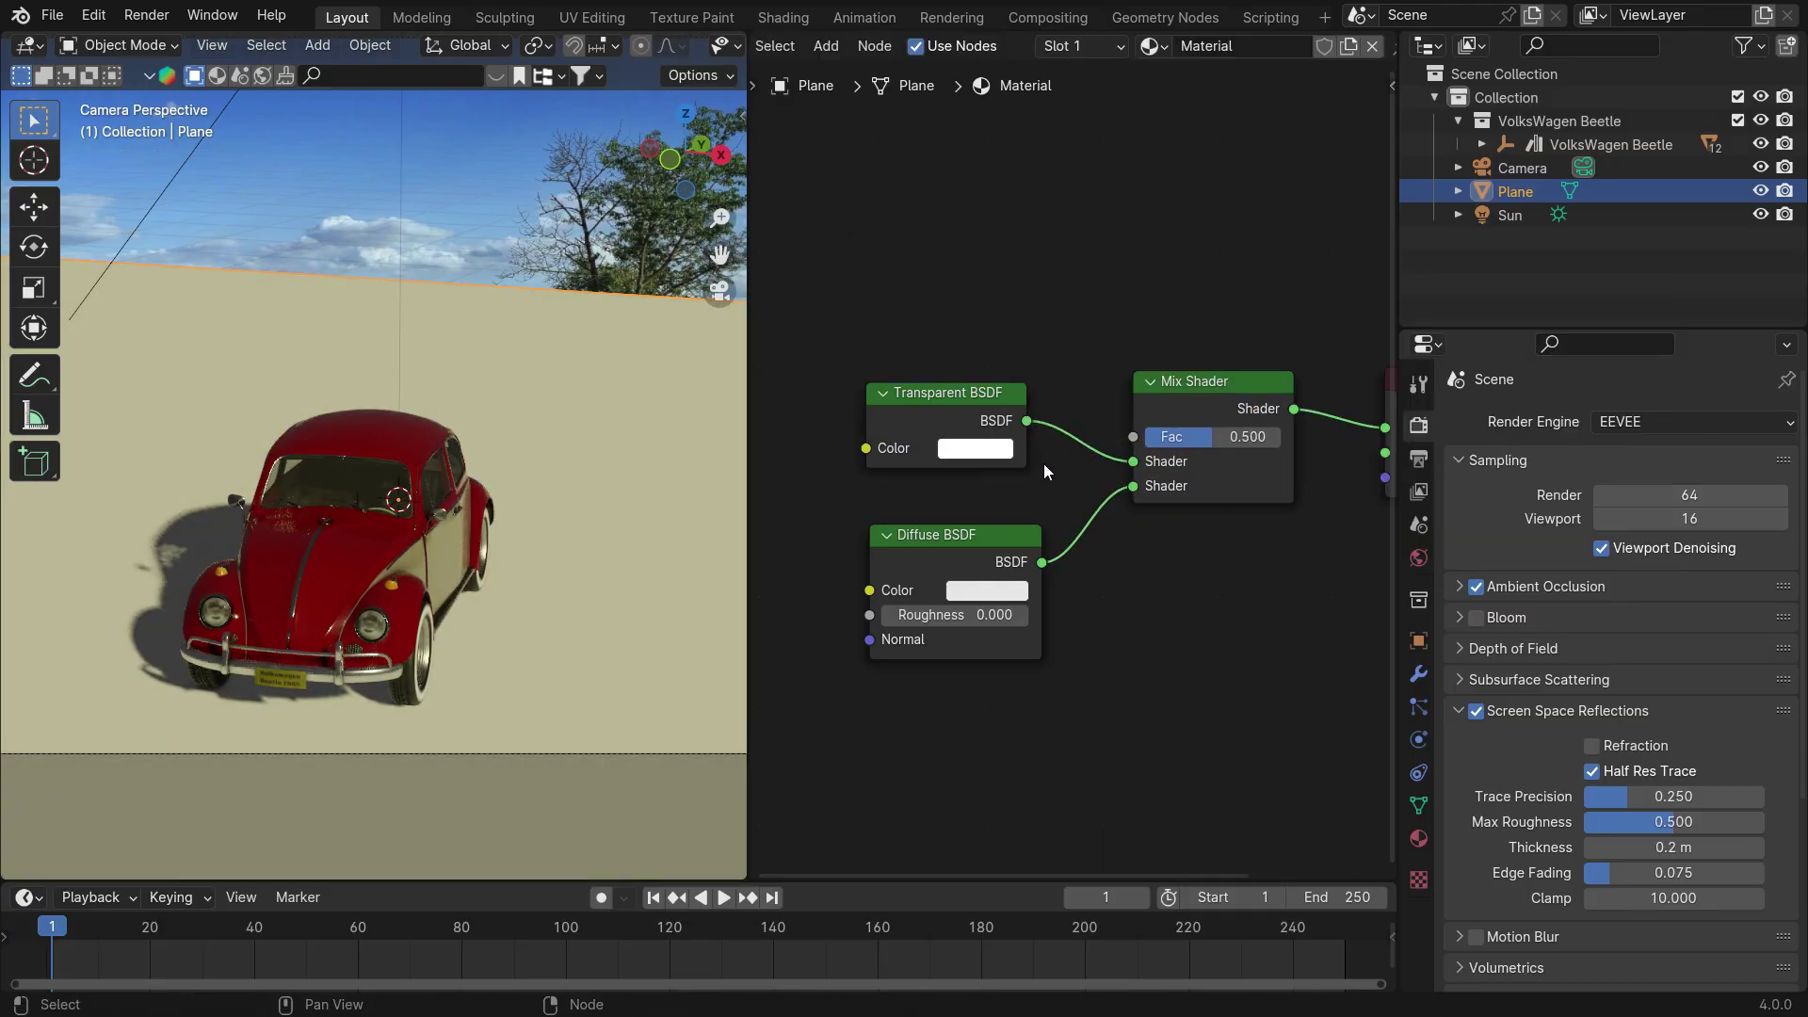
{"action": "left_click_drag", "start_coordinate": [1215, 437], "coordinate": [1286, 437]}
{"action": "left_click_drag", "start_coordinate": [1280, 437], "coordinate": [1186, 436]}
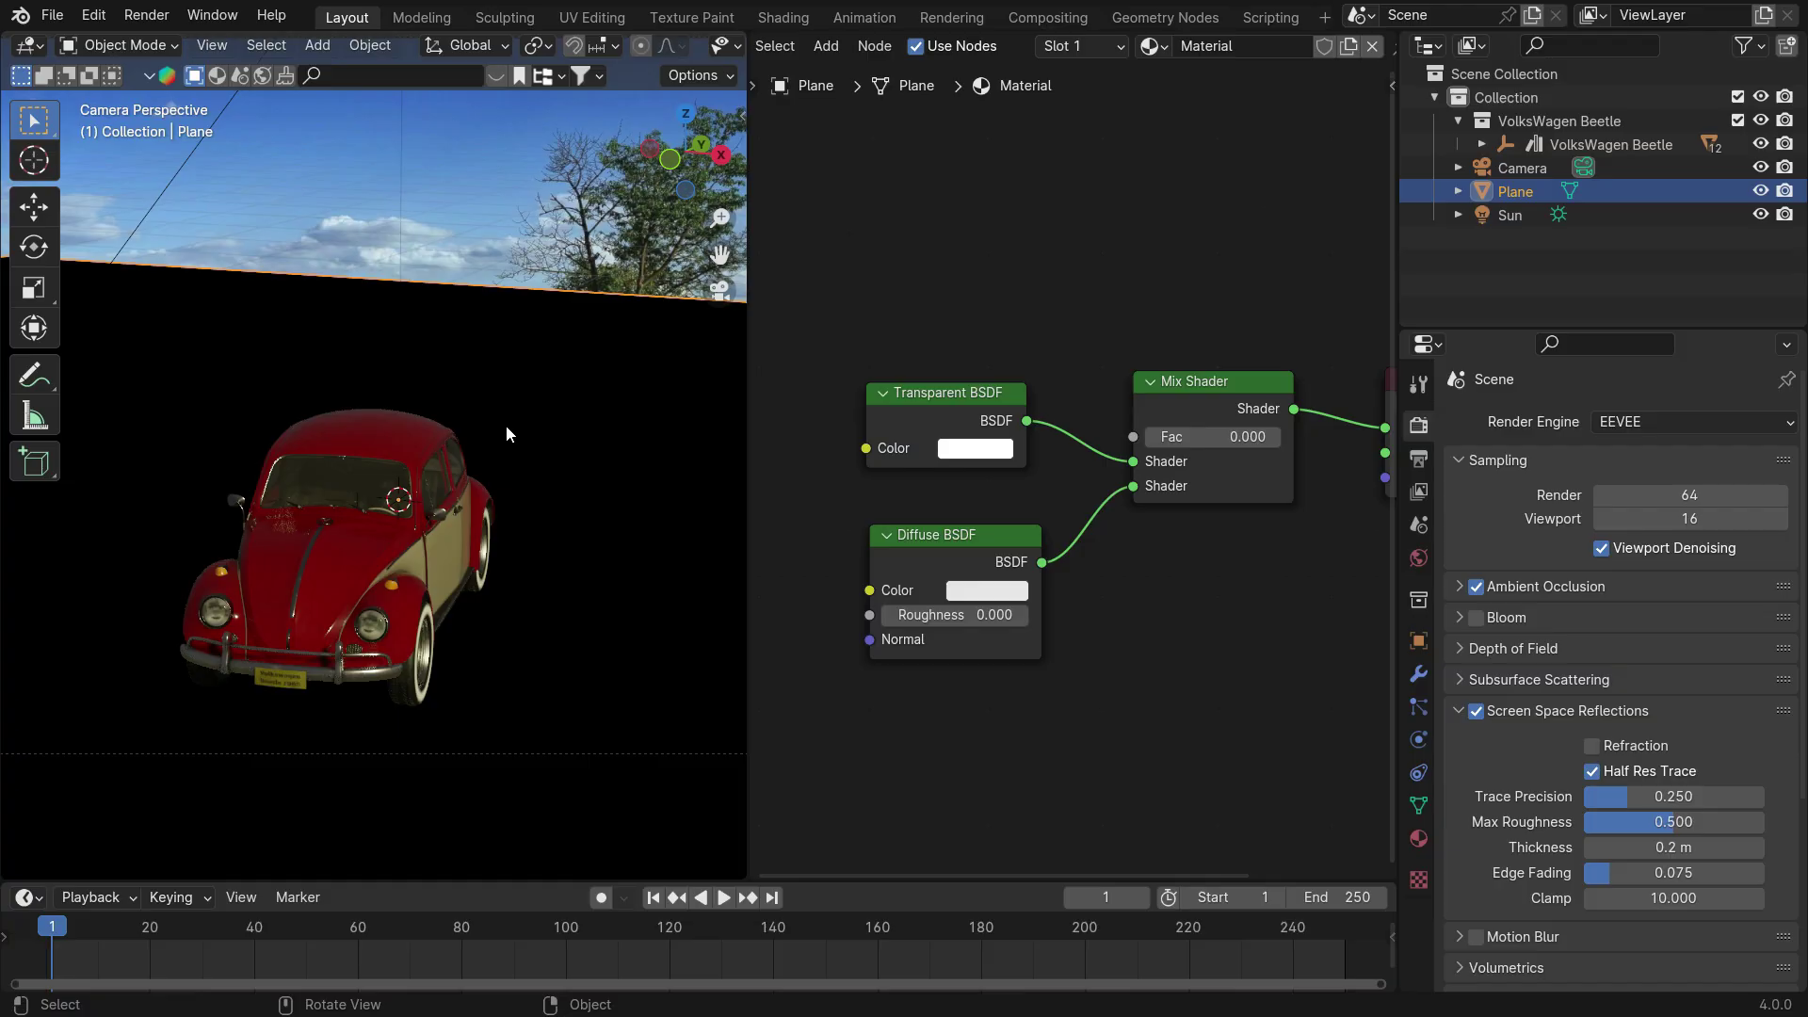
Tick Transparent under Film in Render Properties.
{"action": "scroll", "coordinate": [1479, 602], "scroll_direction": "down", "scroll_amount": 6}
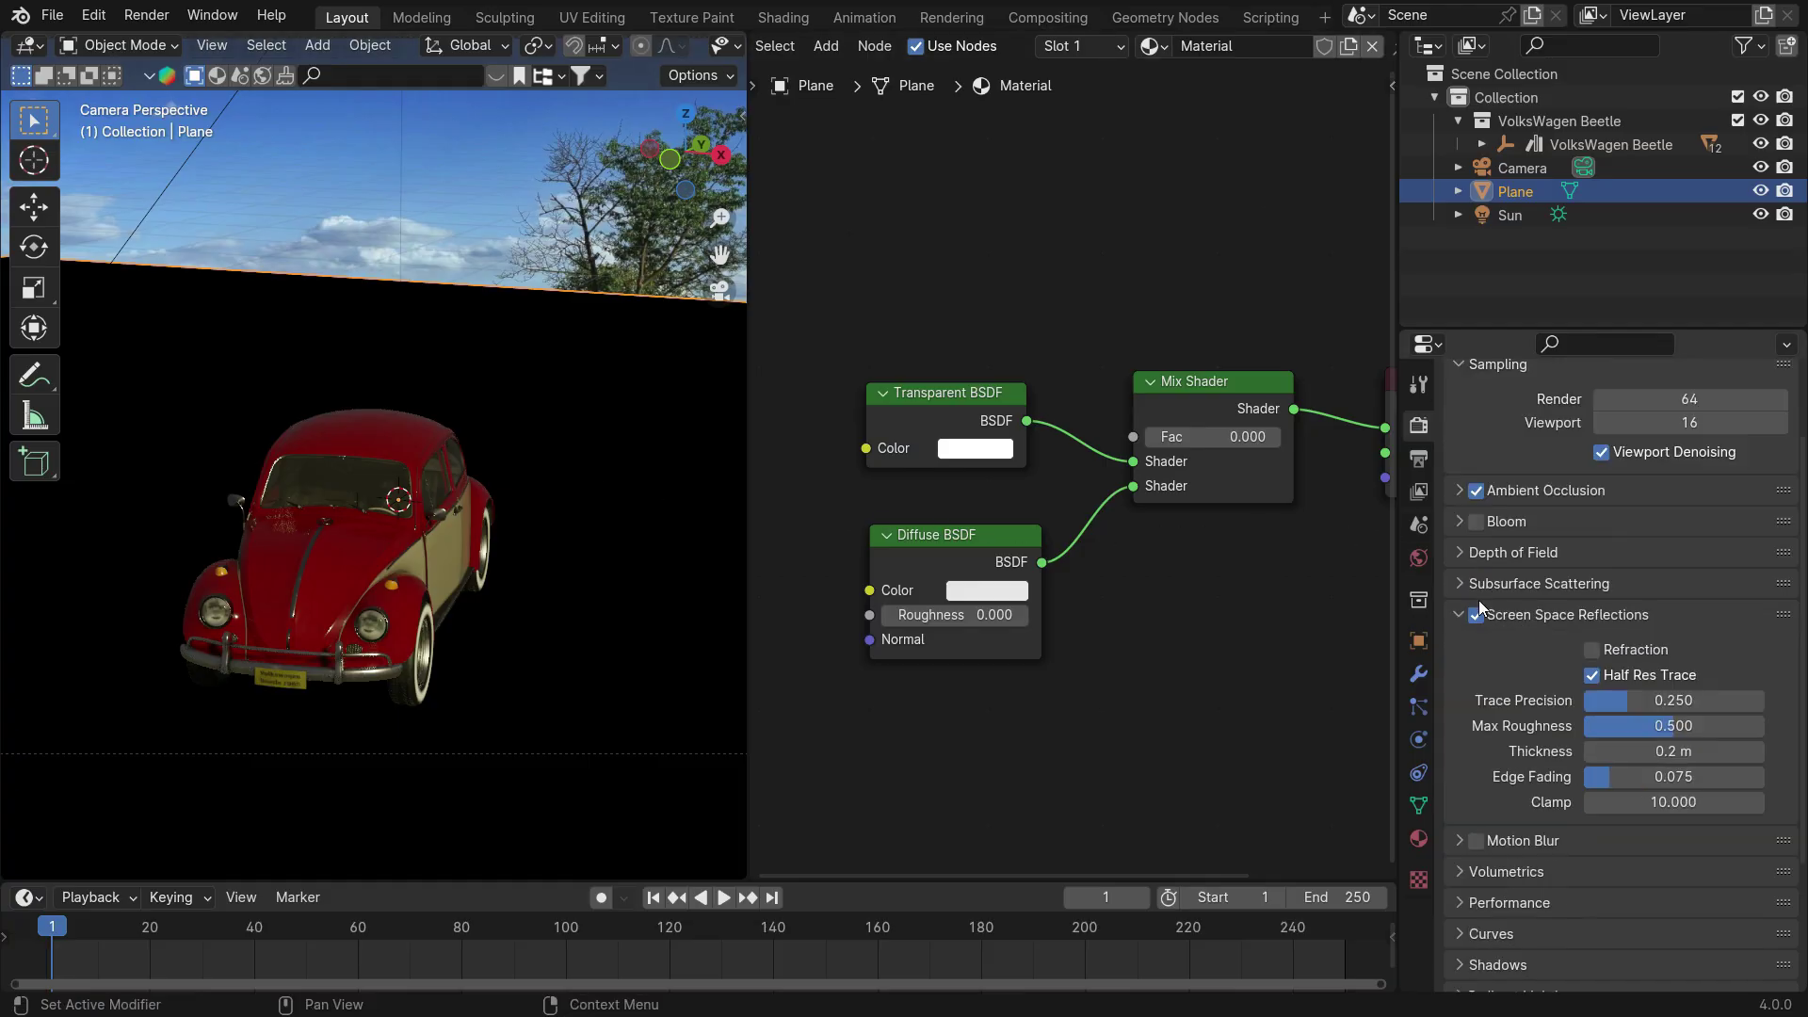
{"action": "left_click", "coordinate": [1482, 851]}
{"action": "scroll", "coordinate": [1491, 805], "scroll_direction": "down", "scroll_amount": 2}
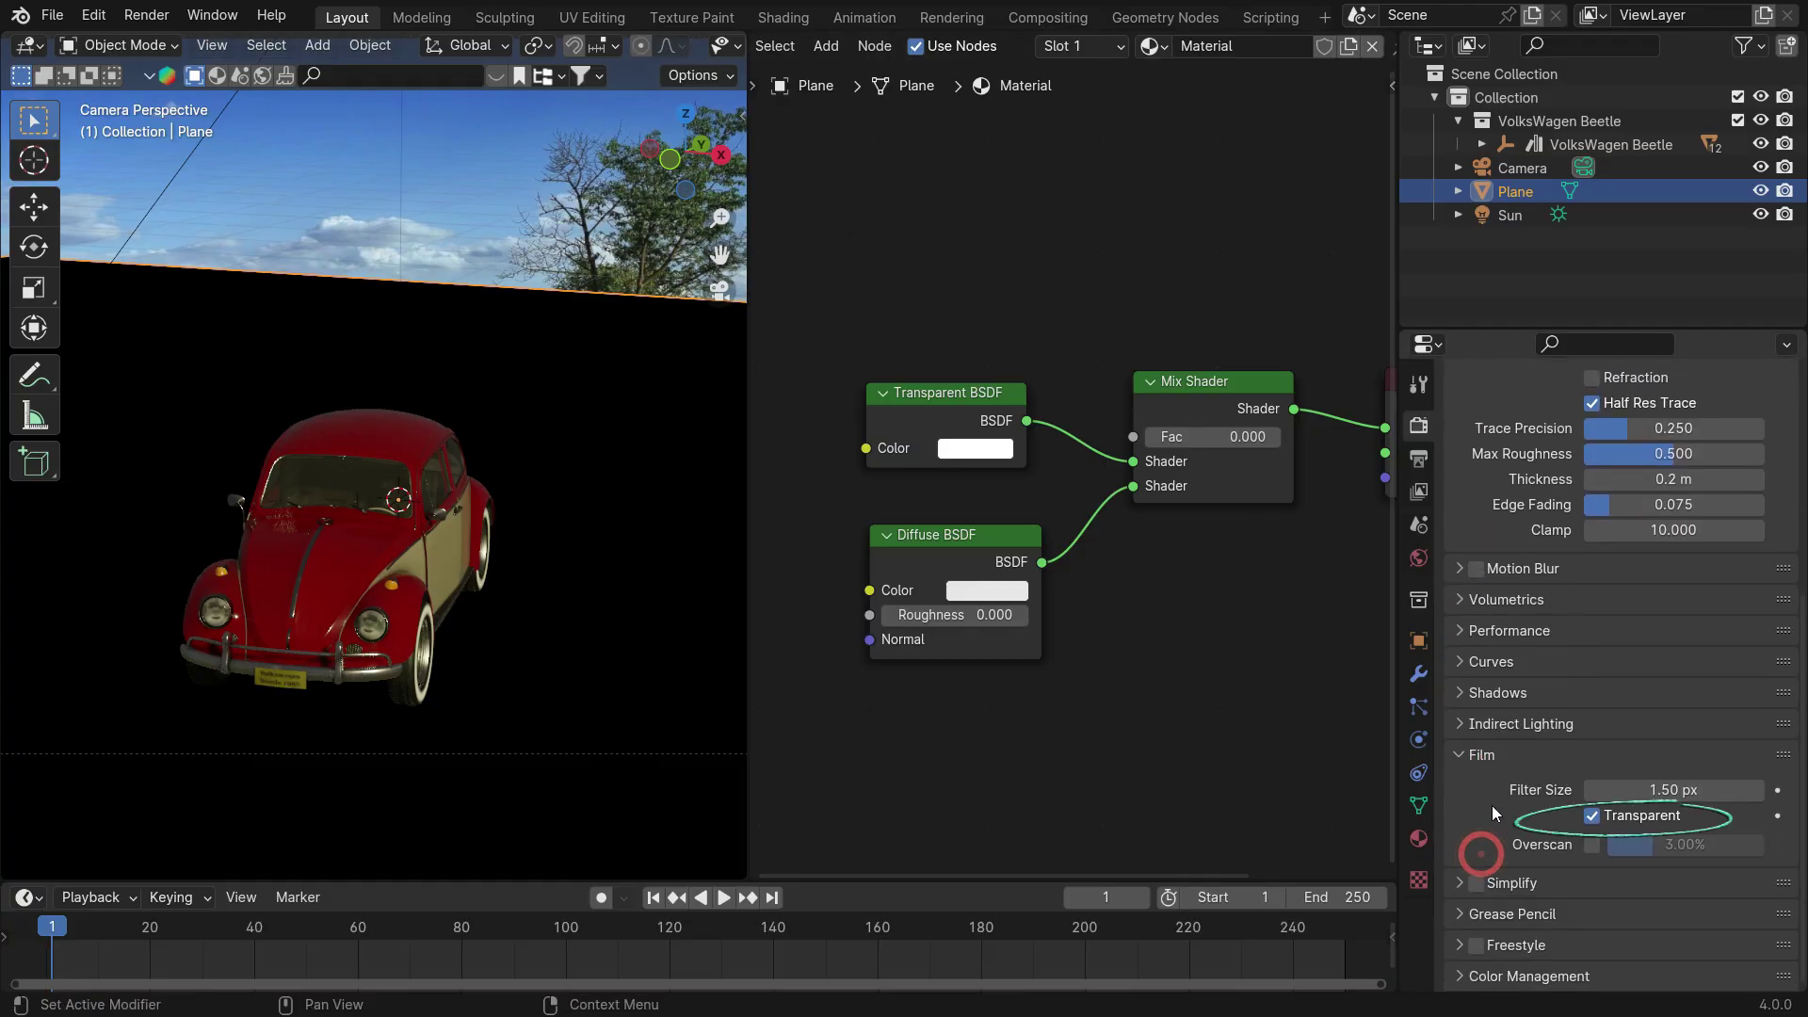
{"action": "left_click", "coordinate": [1591, 815]}
Set the plane material's Blend Mode to Alpha Blend.
{"action": "left_click", "coordinate": [1418, 838]}
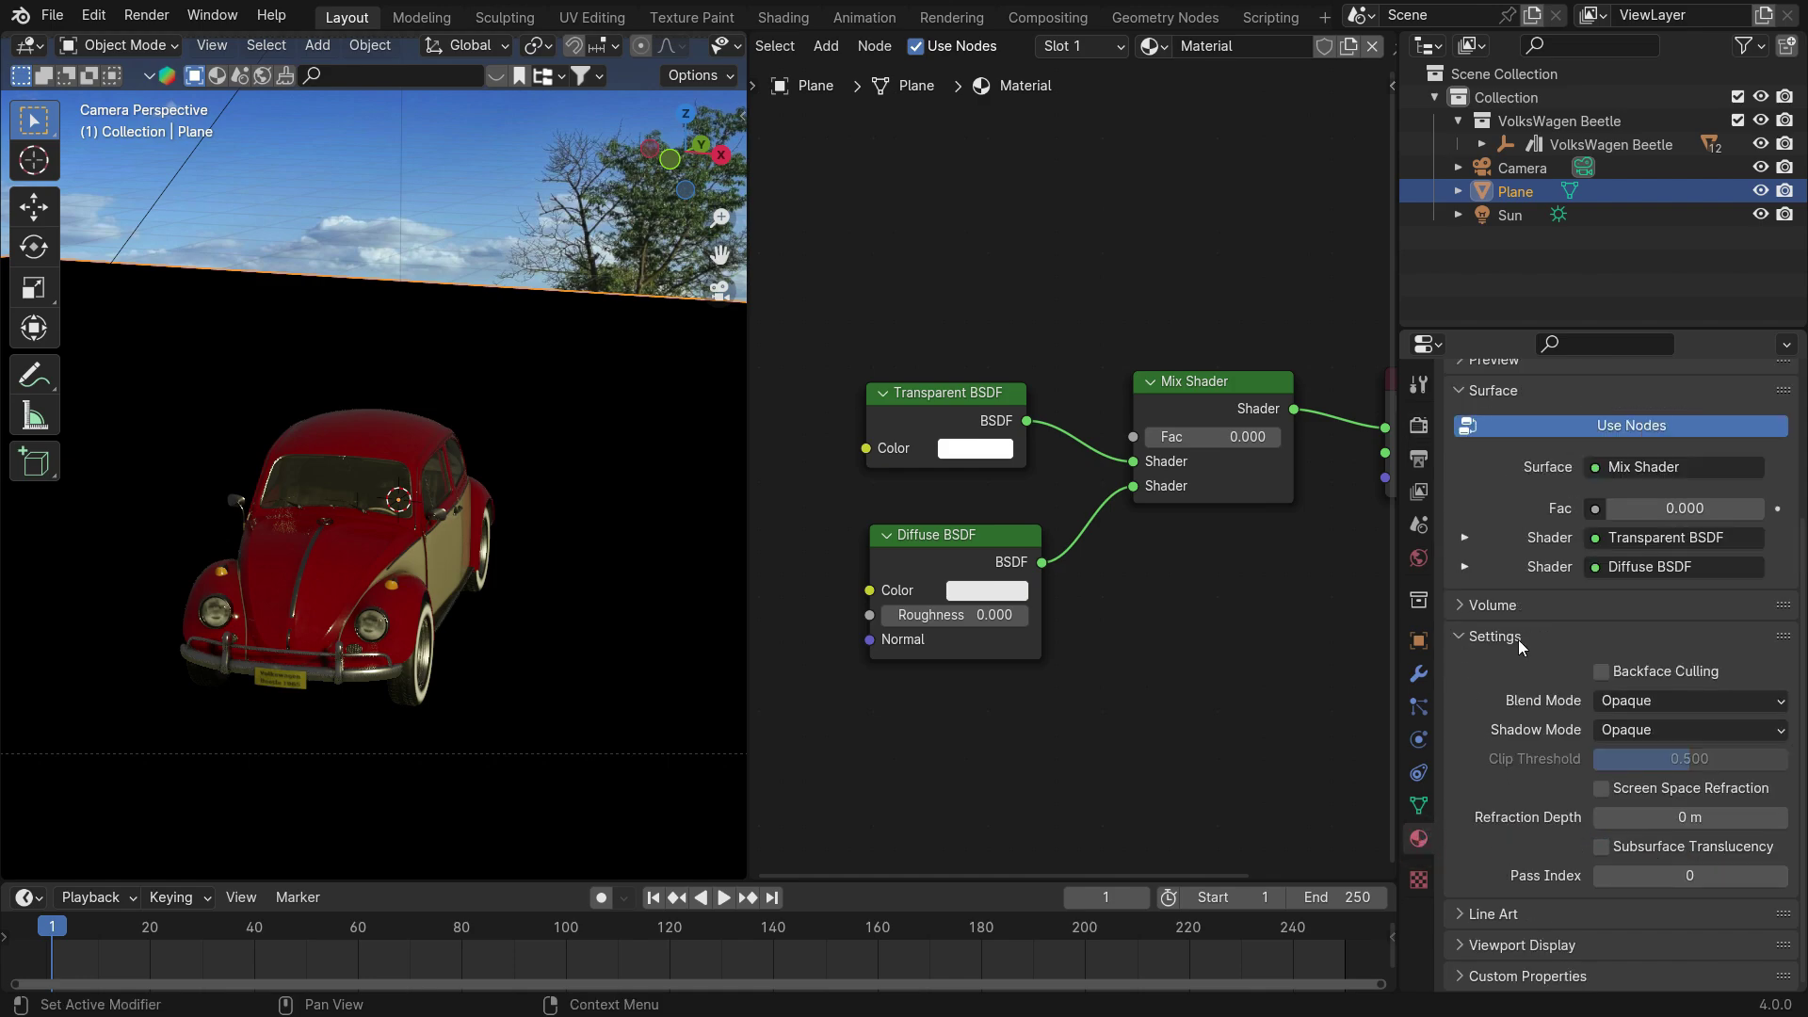
{"action": "left_click", "coordinate": [1682, 702]}
{"action": "left_click", "coordinate": [1671, 805]}
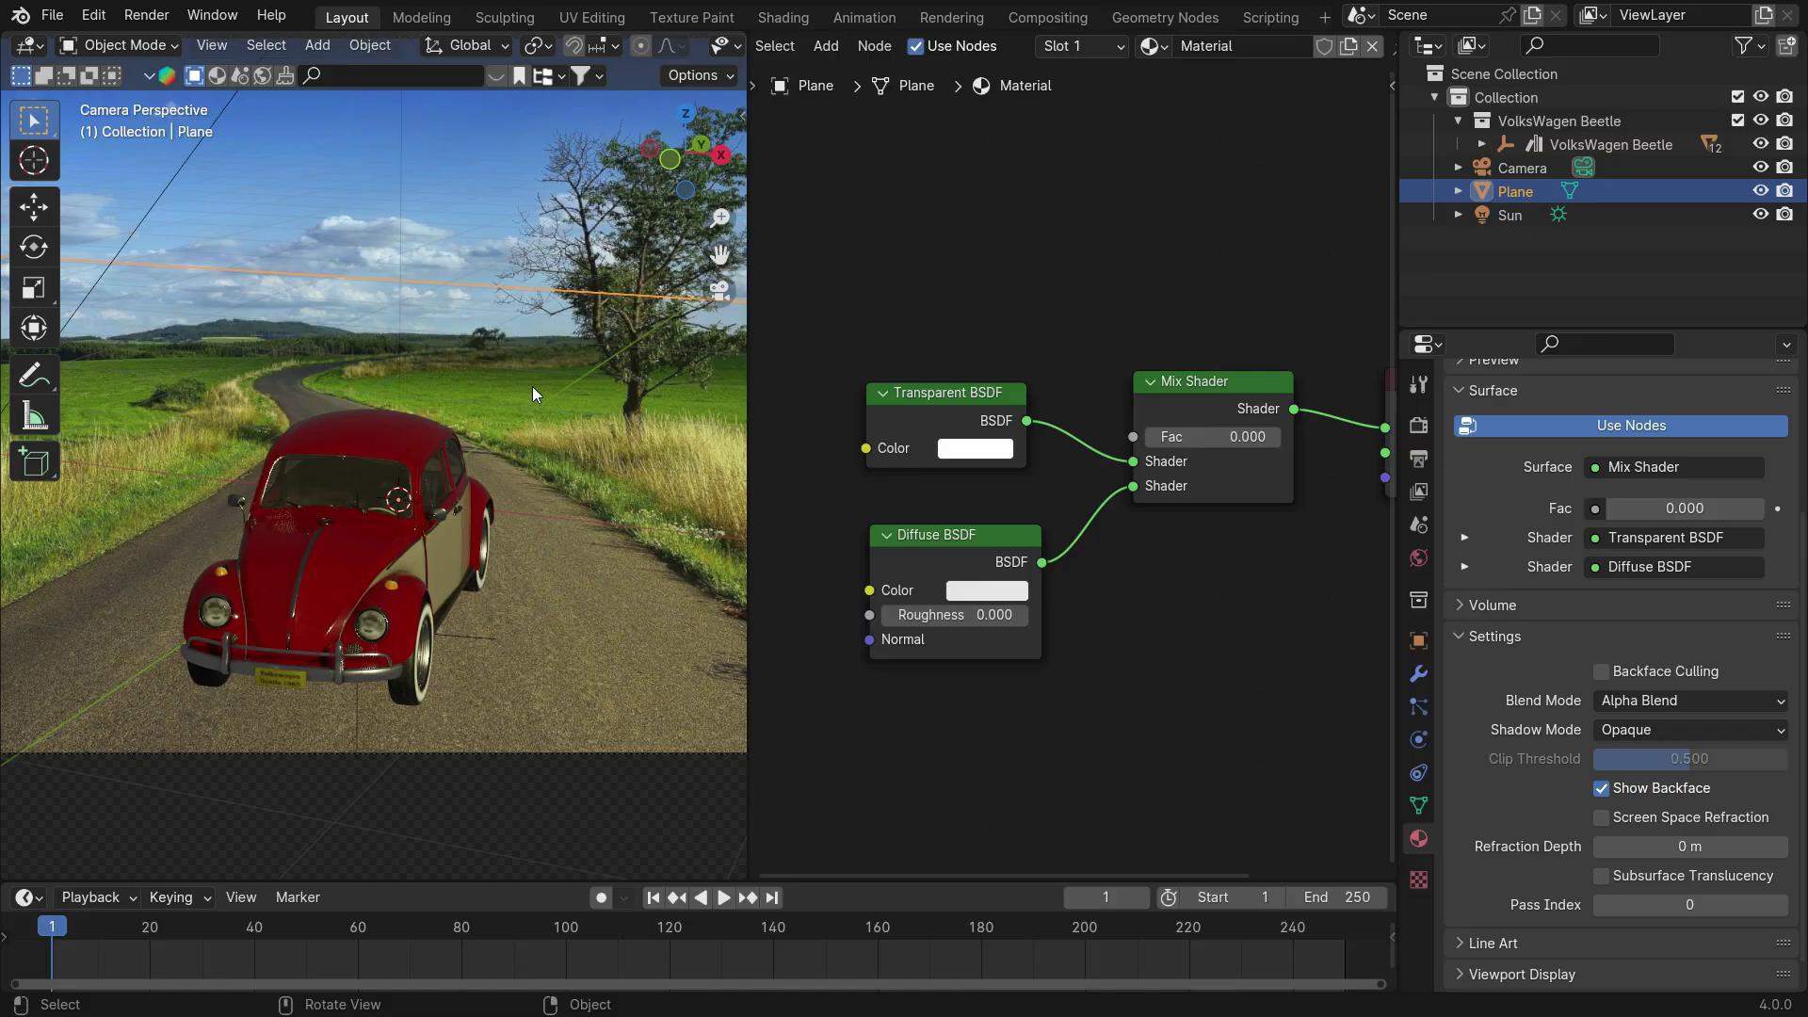
Add a second Diffuse BSDF node and move the Transparent and Diffuse BSDF nodes lower left.
{"action": "middle_click_drag", "start_coordinate": [894, 236], "coordinate": [948, 370]}
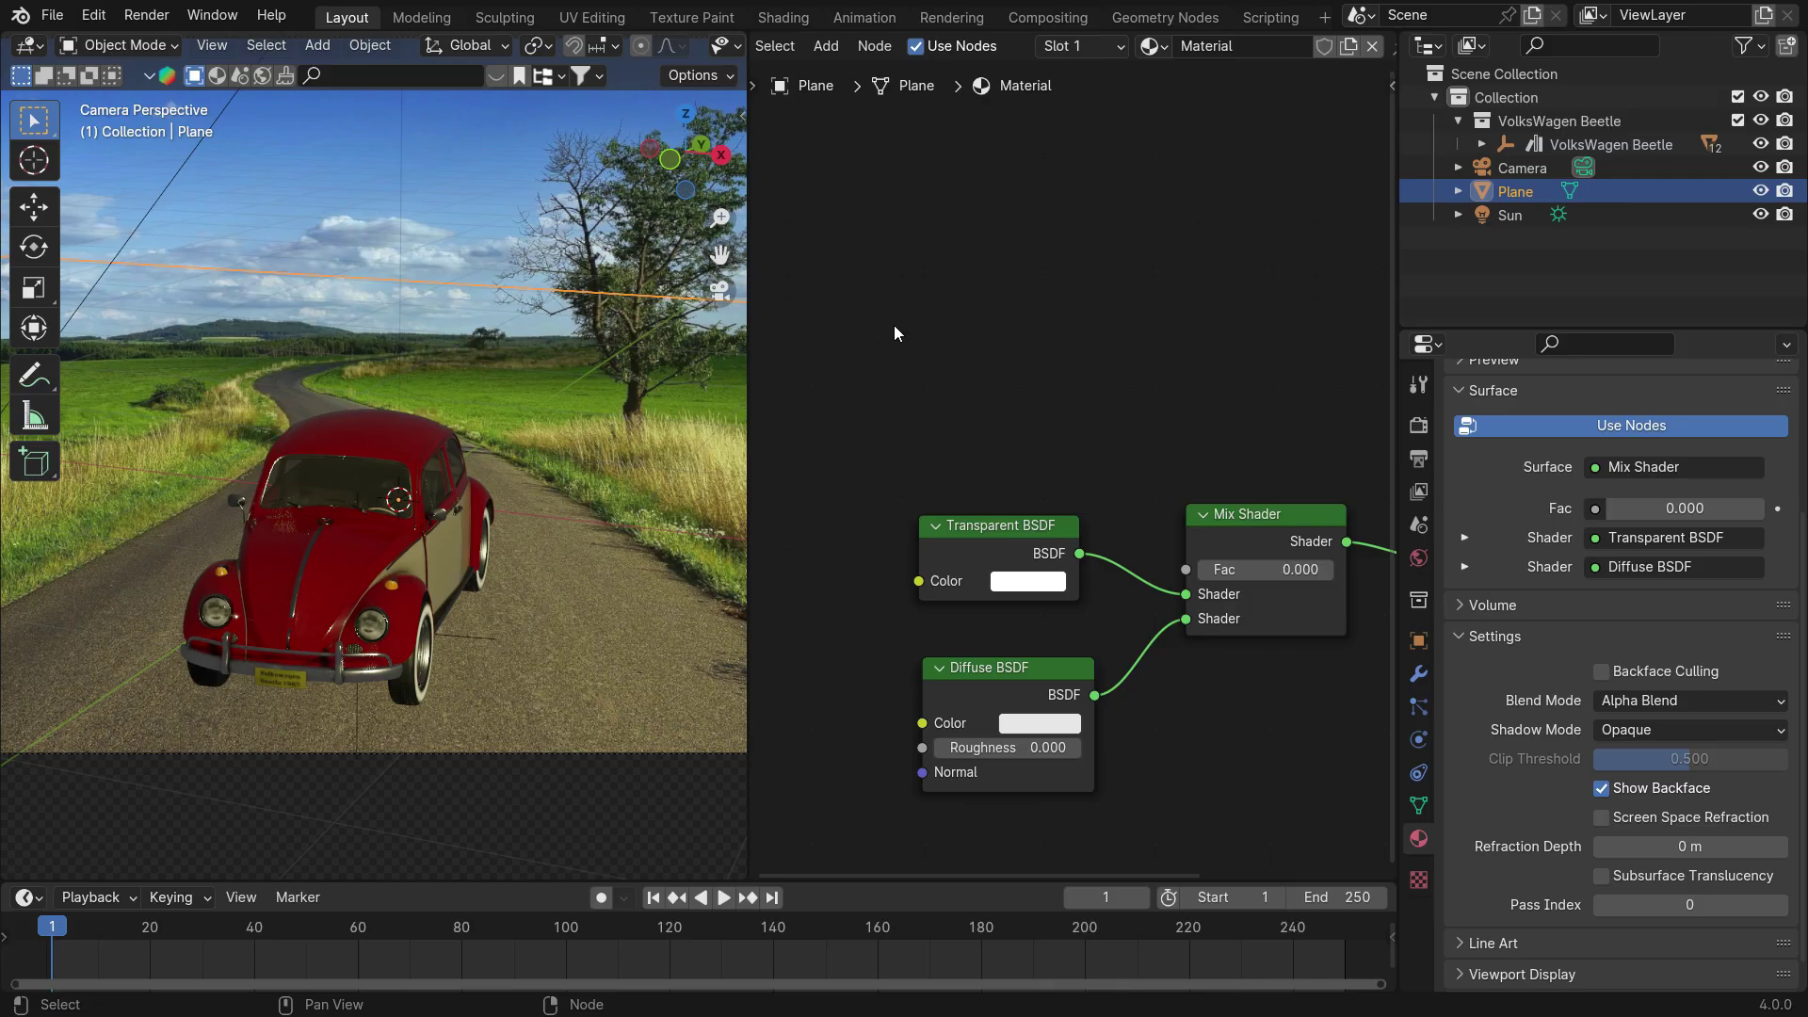
{"action": "key", "text": "shift+a"}
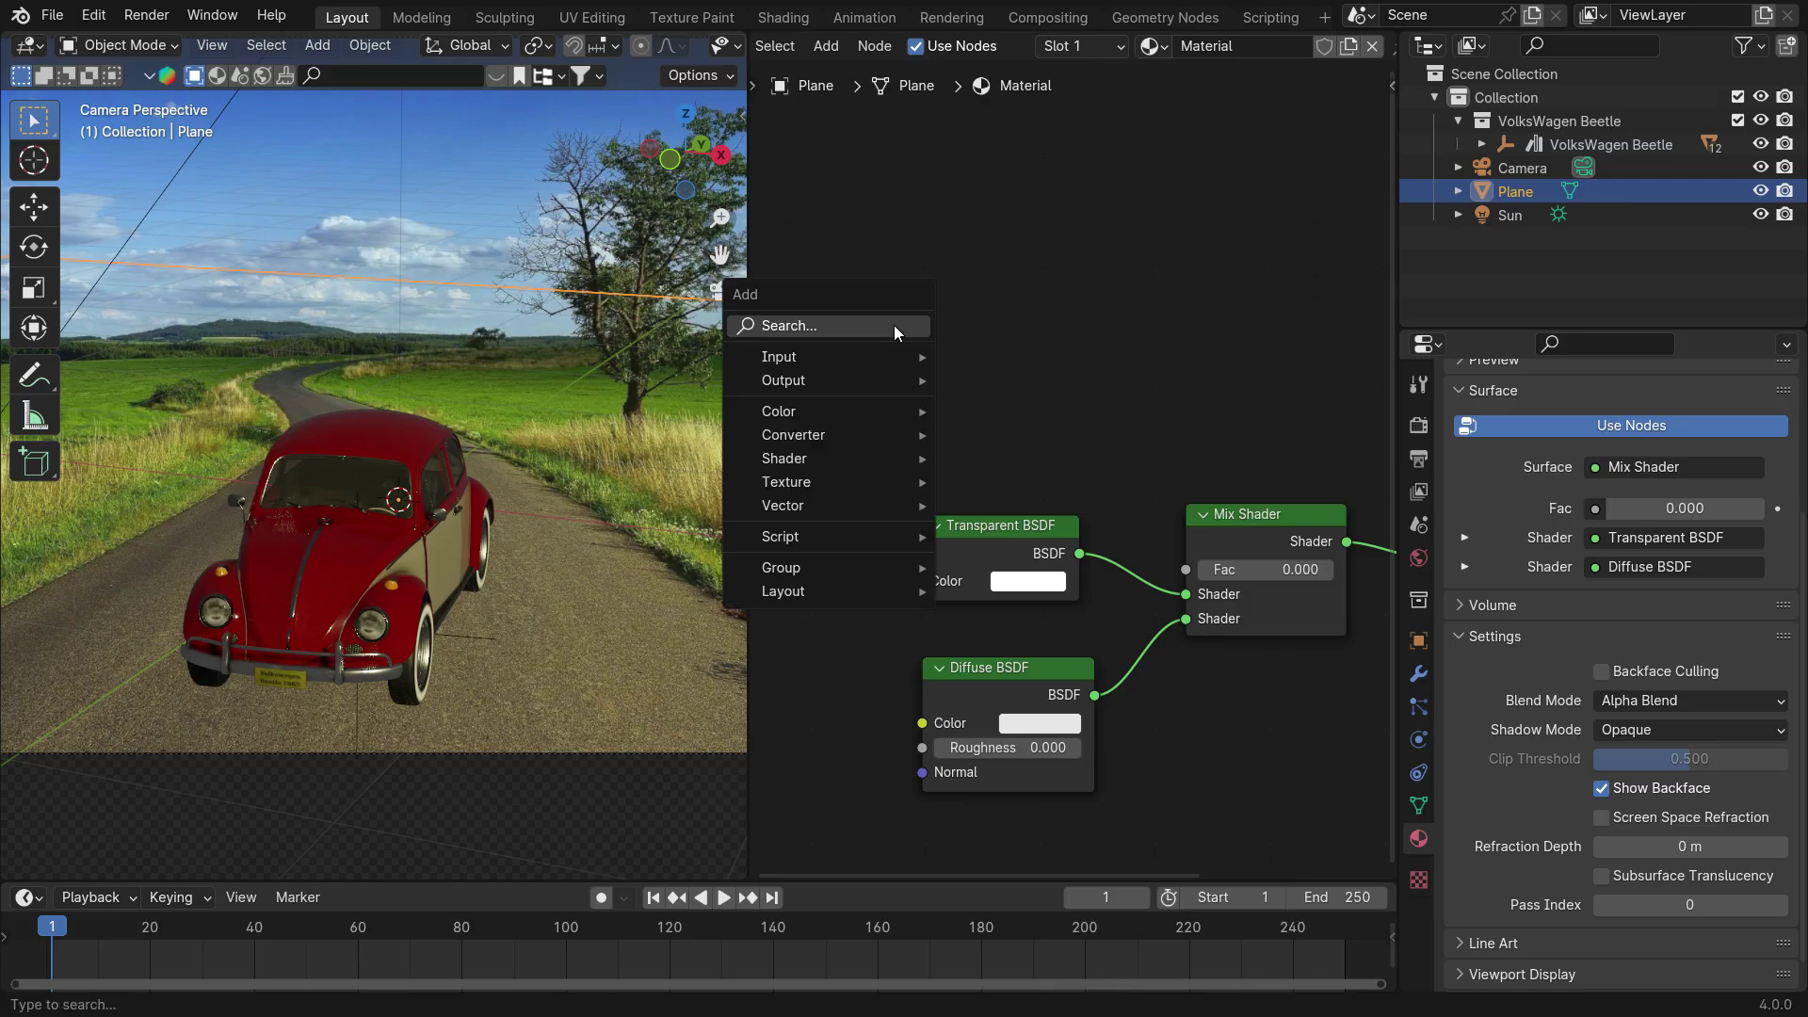
{"action": "type", "text": "diffu"}
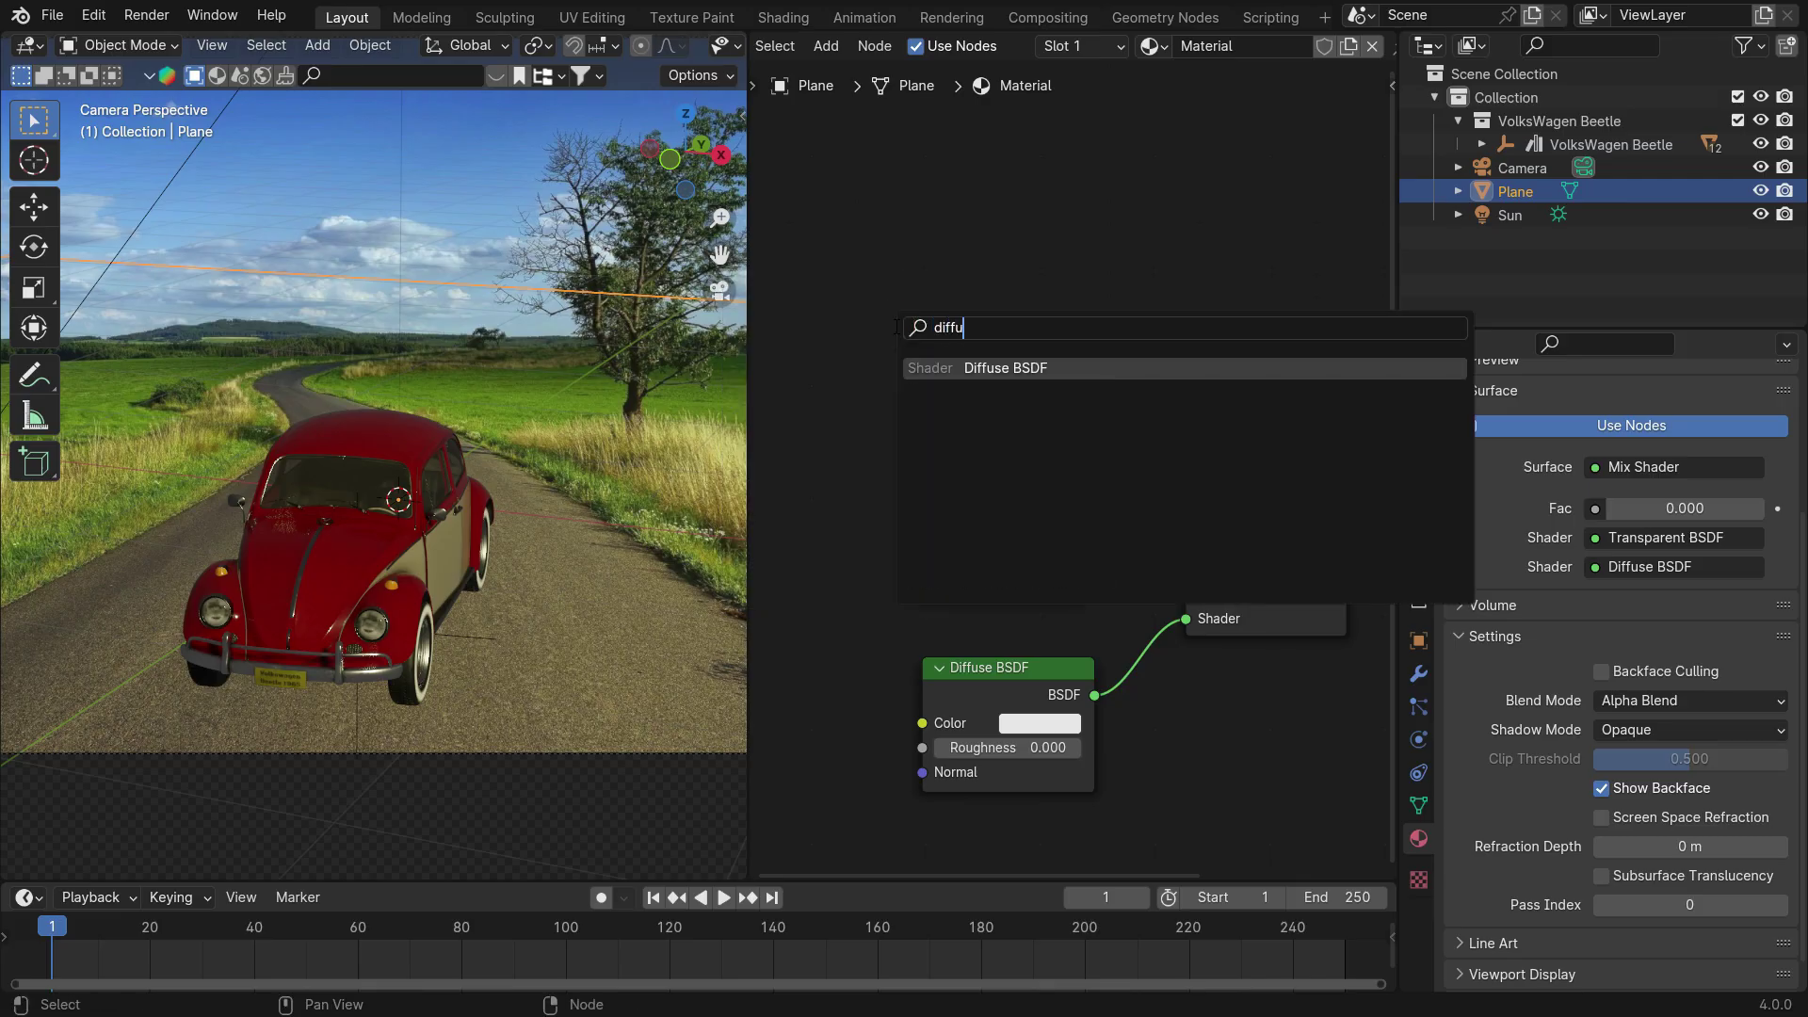
{"action": "key", "text": "Return"}
{"action": "left_click", "coordinate": [851, 384]}
{"action": "middle_click_drag", "start_coordinate": [1162, 555], "coordinate": [961, 504]}
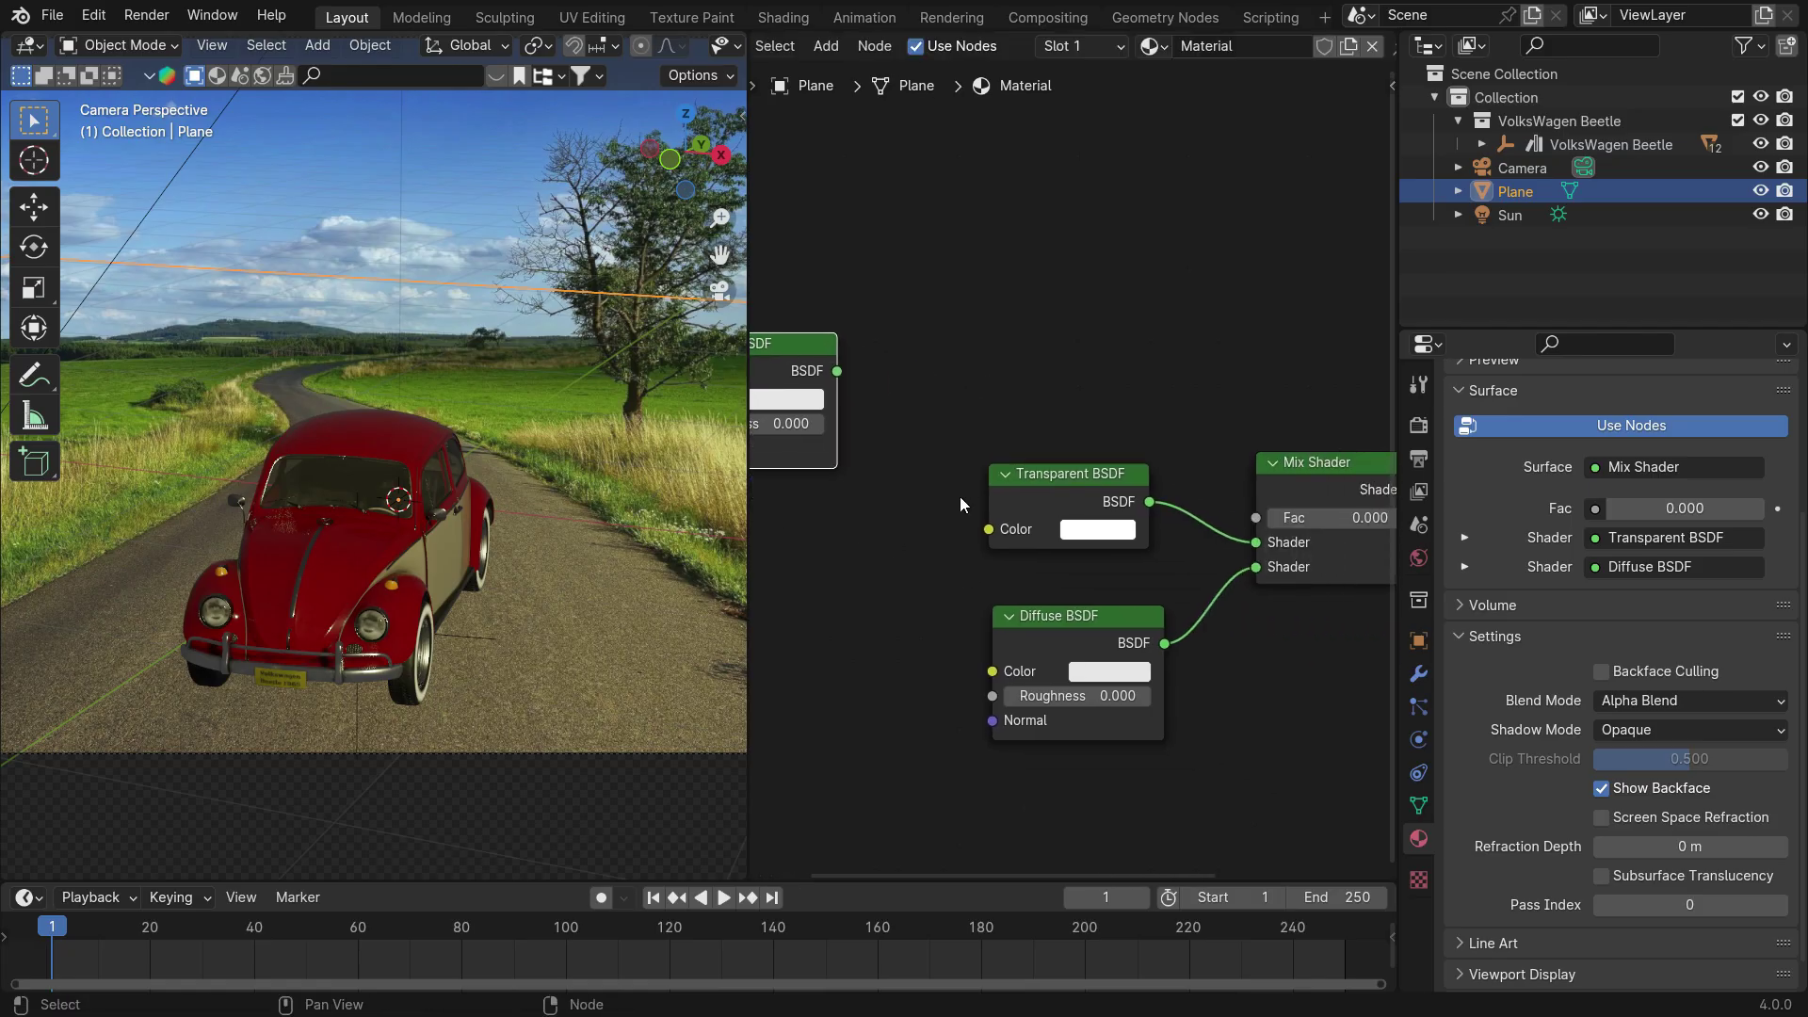
{"action": "left_click_drag", "start_coordinate": [970, 388], "coordinate": [1169, 758]}
{"action": "key", "text": "g"}
{"action": "left_click", "coordinate": [1025, 779]}
{"action": "scroll", "coordinate": [1054, 607], "scroll_direction": "down", "scroll_amount": 1}
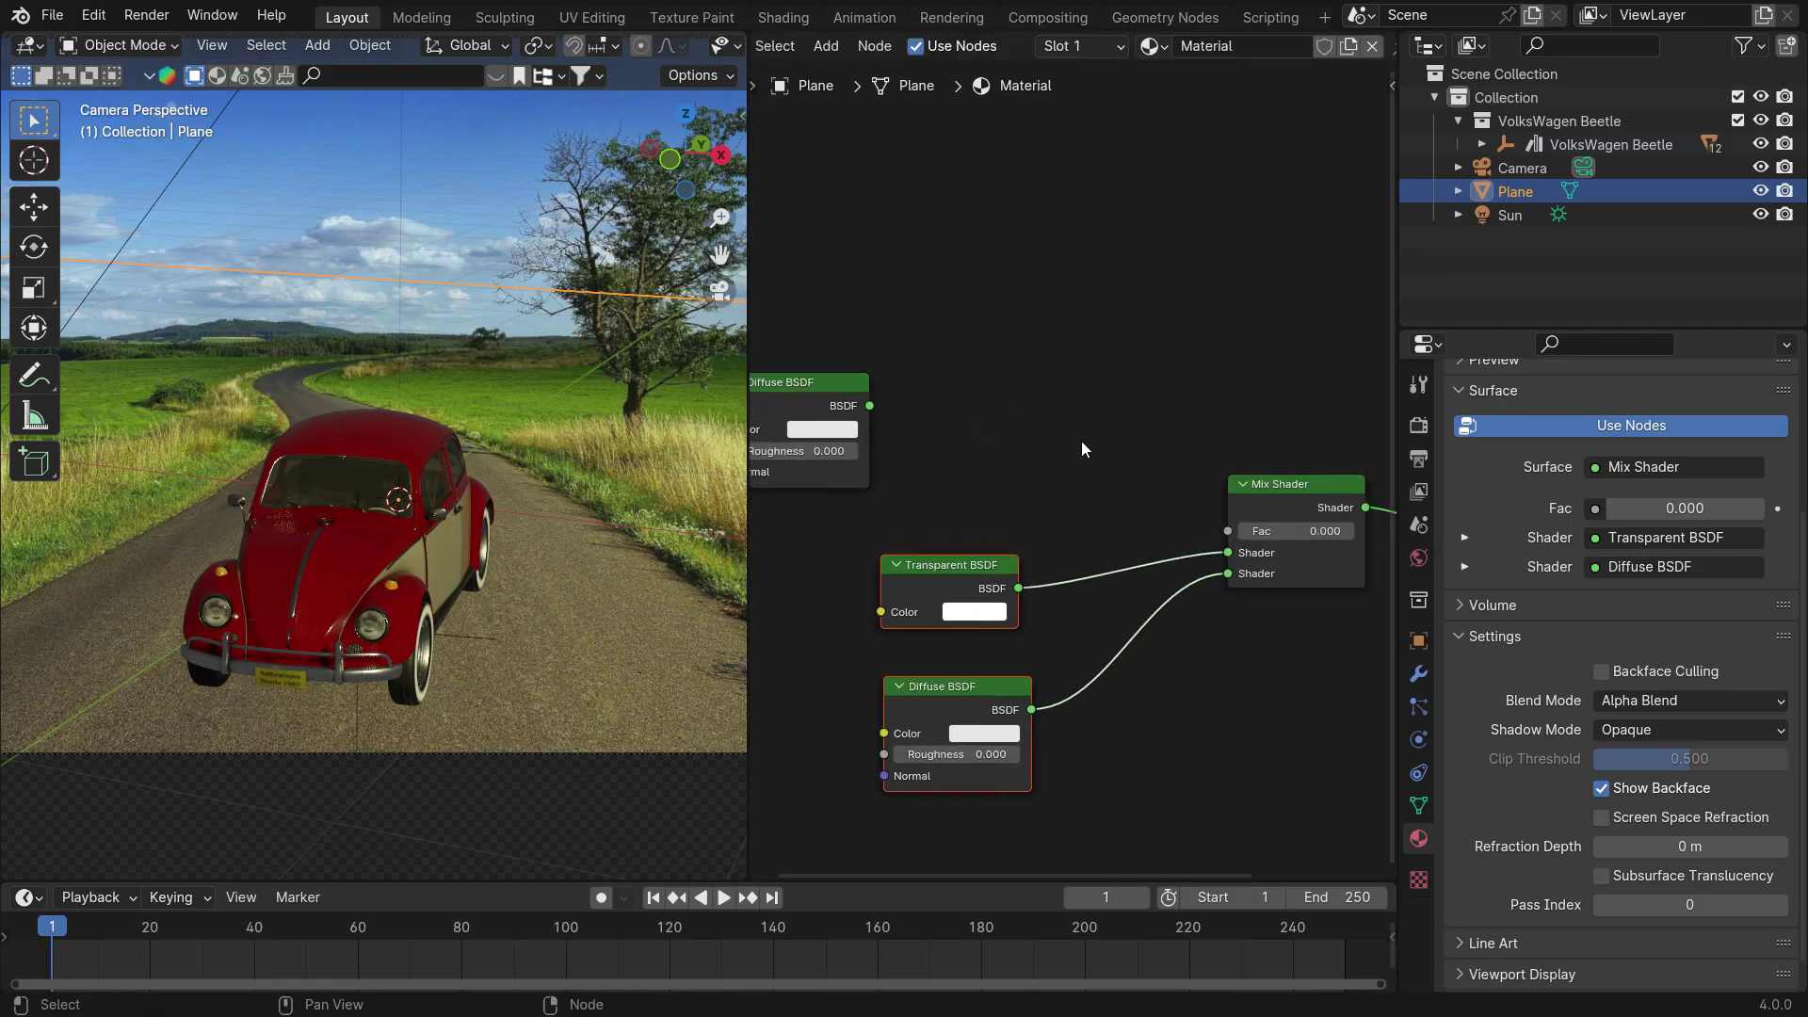
{"action": "scroll", "coordinate": [1054, 442], "scroll_direction": "up", "scroll_amount": 1}
Add a Shader to RGB node above the shaders and feed the new Diffuse BSDF into it.
{"action": "key", "text": "shift+a"}
{"action": "type", "text": "shader"}
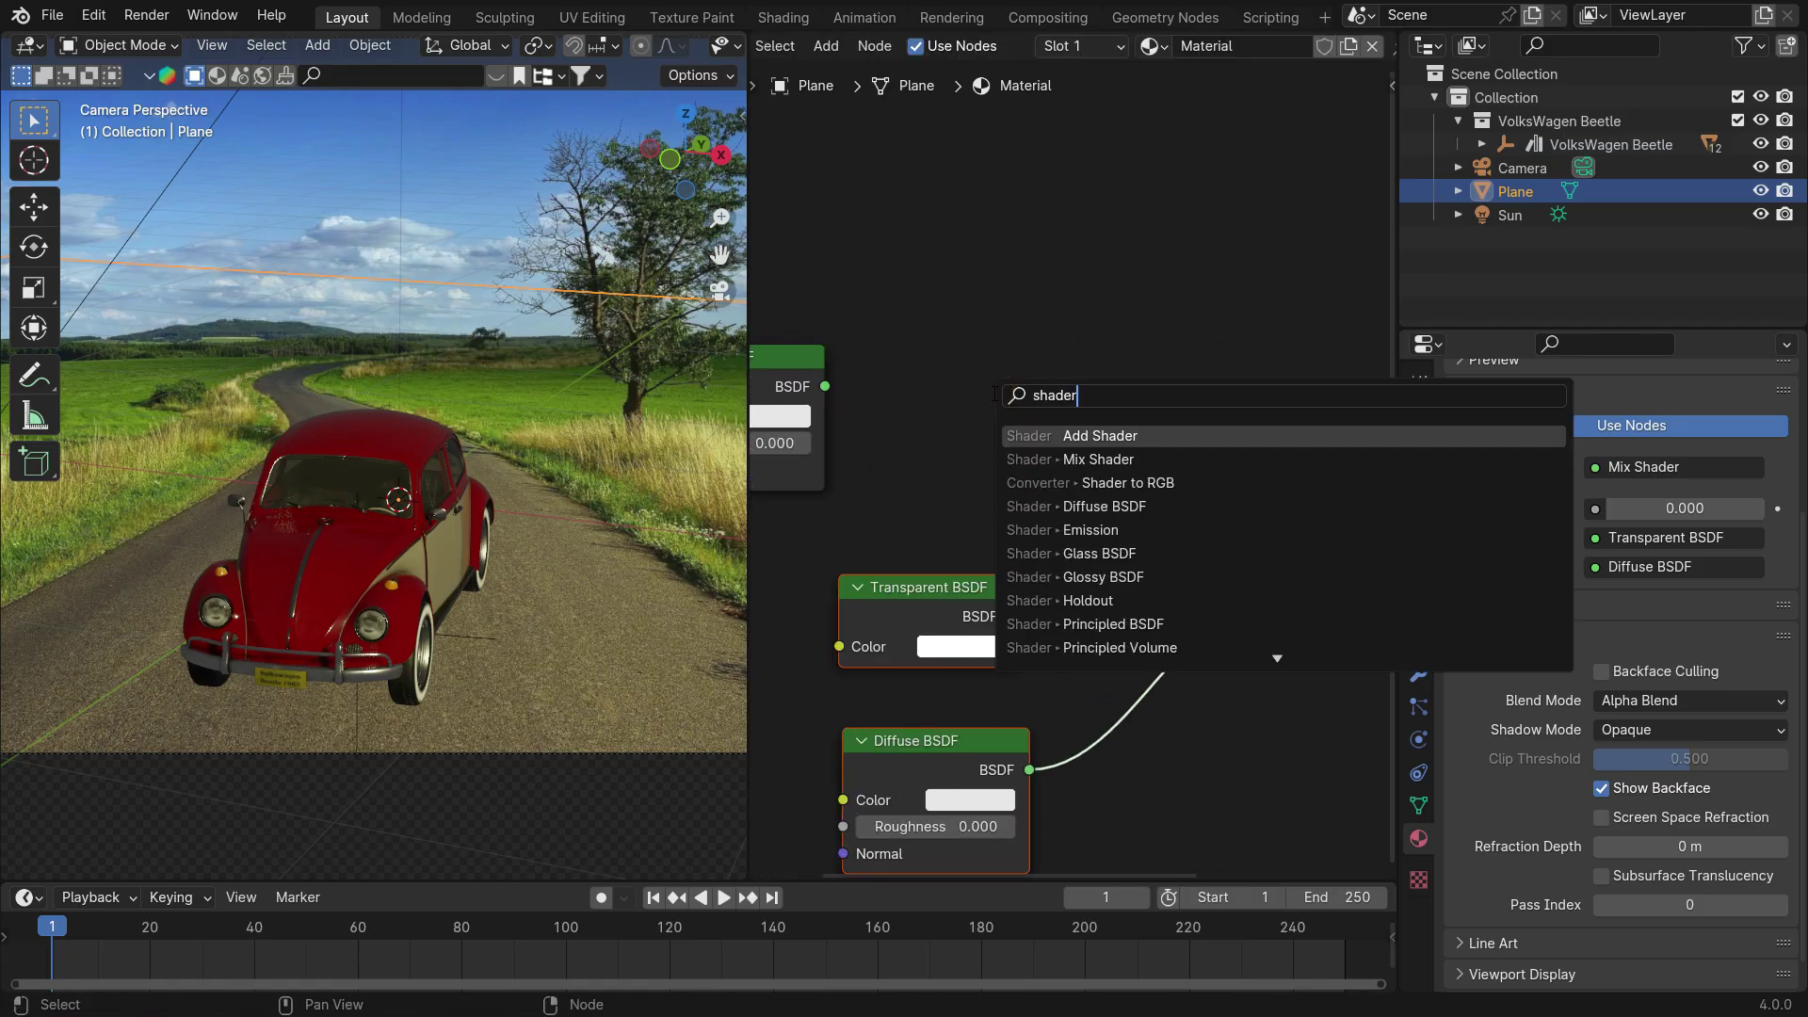
{"action": "type", "text": " to"}
{"action": "left_click", "coordinate": [1089, 429]}
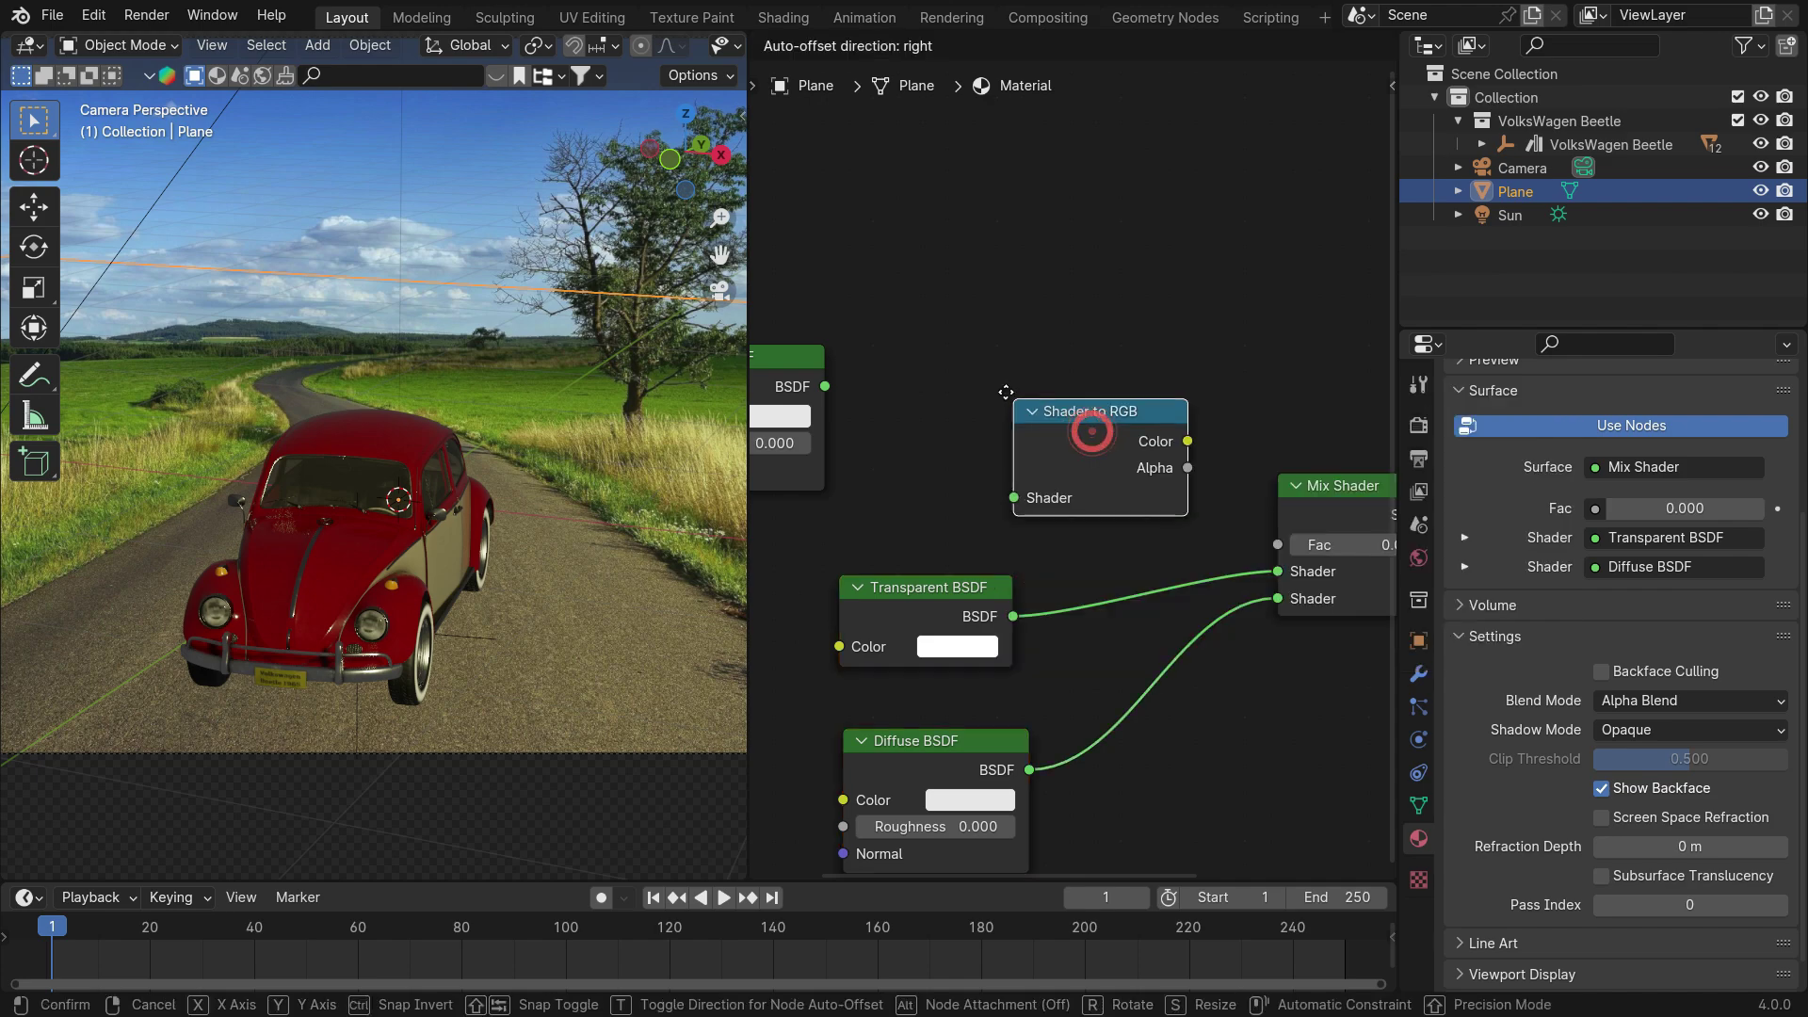
{"action": "left_click", "coordinate": [956, 382]}
{"action": "left_click_drag", "start_coordinate": [864, 381], "coordinate": [1104, 543]}
{"action": "scroll", "coordinate": [979, 569], "scroll_direction": "down", "scroll_amount": 2}
{"action": "scroll", "coordinate": [979, 568], "scroll_direction": "up", "scroll_amount": 2}
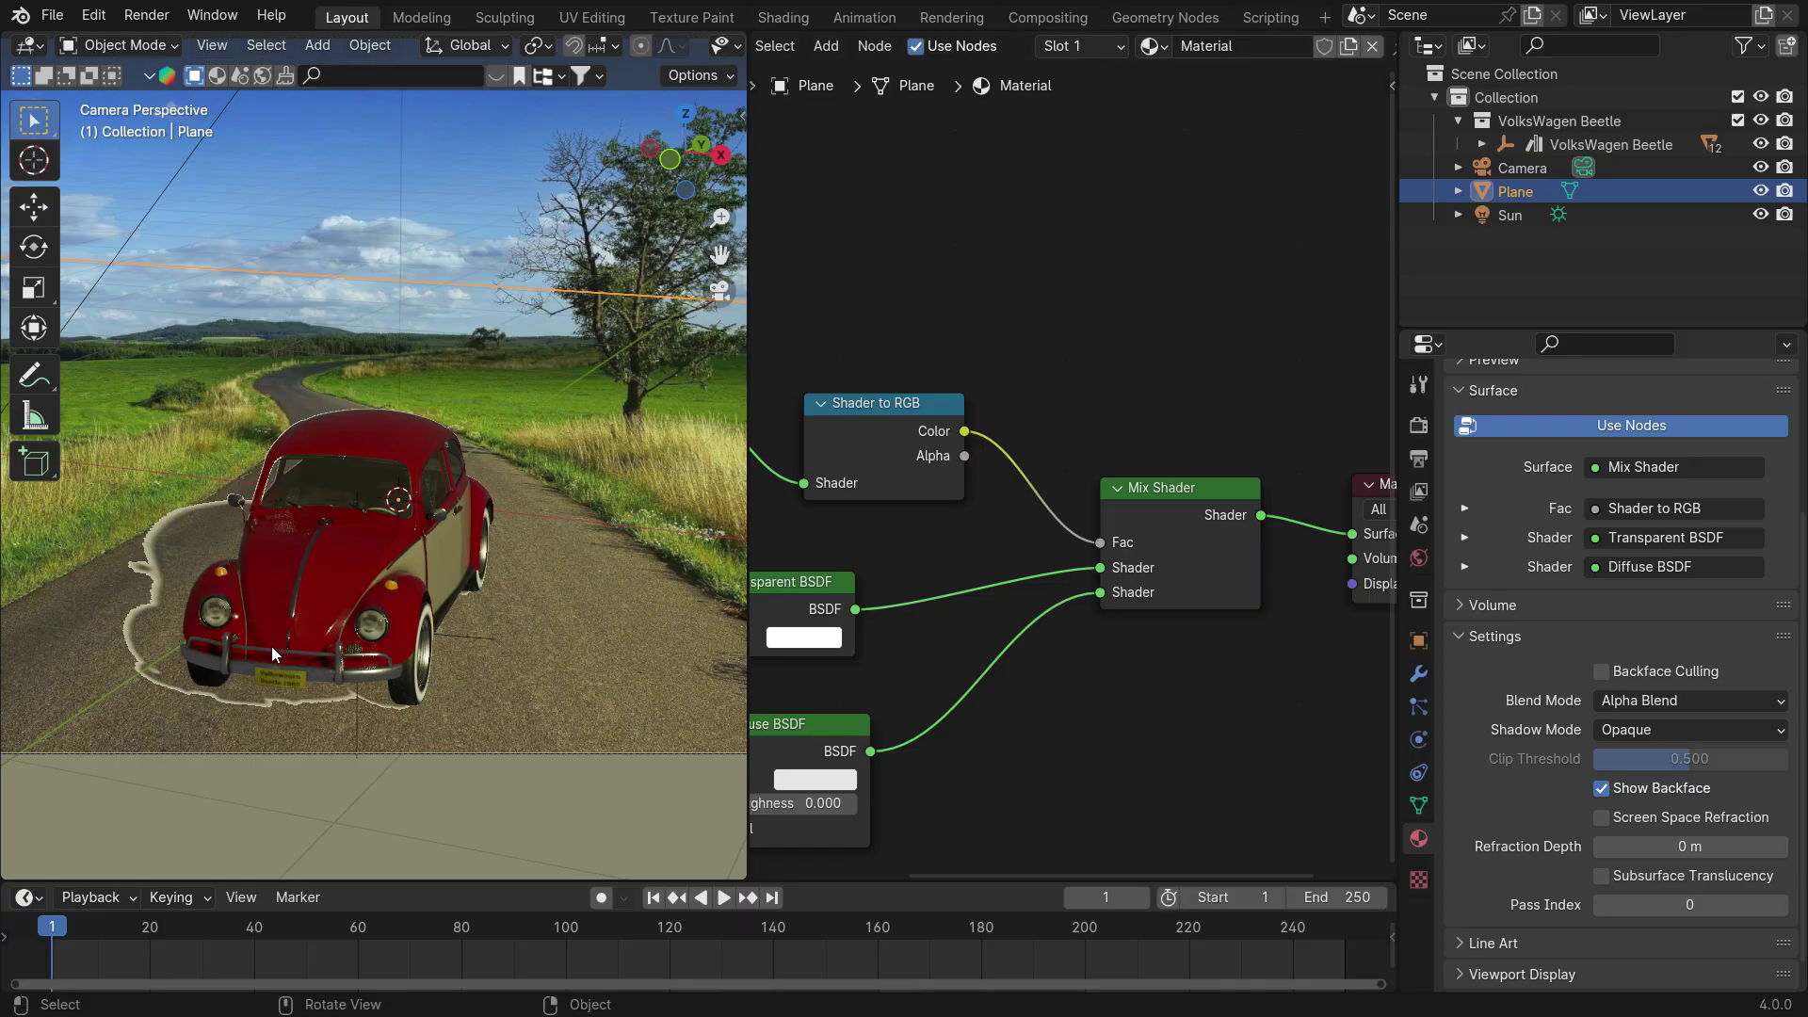
Put Diffuse in the Mix Shader's upper input, Transparent in the lower, and make Diffuse black.
{"action": "mouse_move", "coordinate": [1099, 592]}
{"action": "left_mouse_down"}
{"action": "mouse_move", "coordinate": [1059, 591]}
{"action": "mouse_move", "coordinate": [1099, 568]}
{"action": "left_mouse_up"}
{"action": "left_click_drag", "start_coordinate": [855, 609], "coordinate": [1100, 593]}
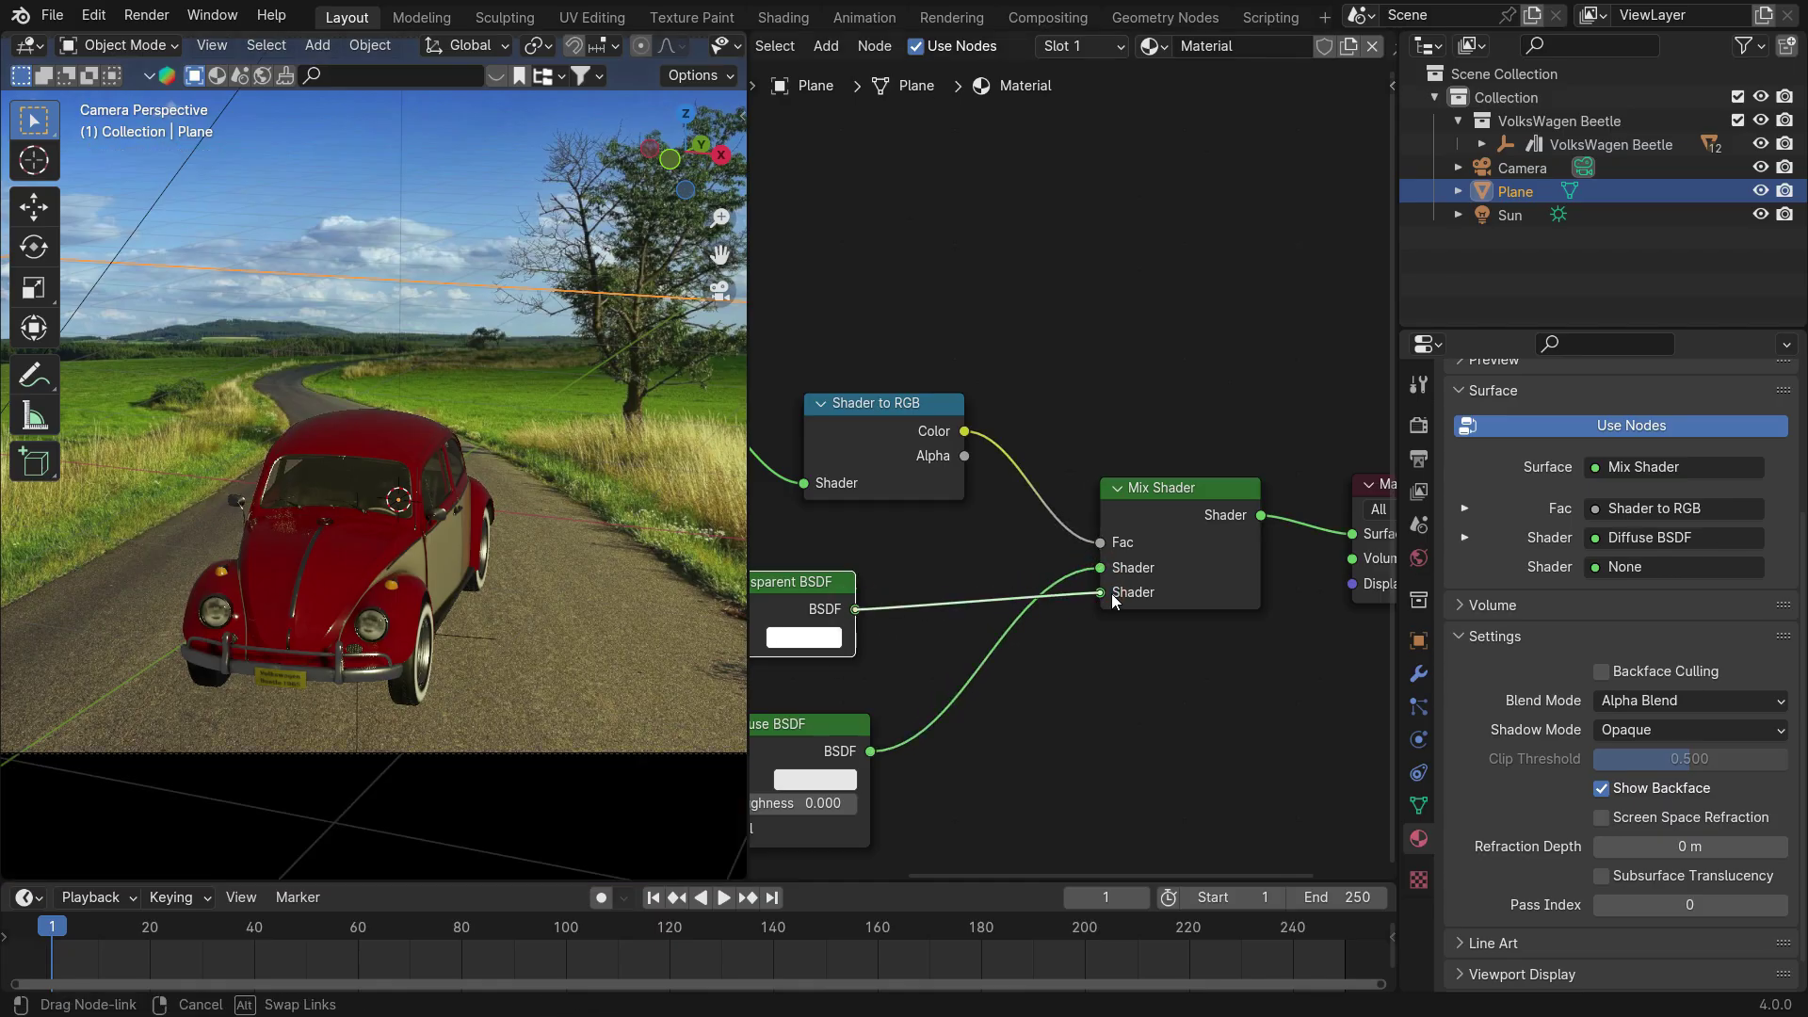
{"action": "scroll", "coordinate": [157, 561], "scroll_direction": "up", "scroll_amount": 2}
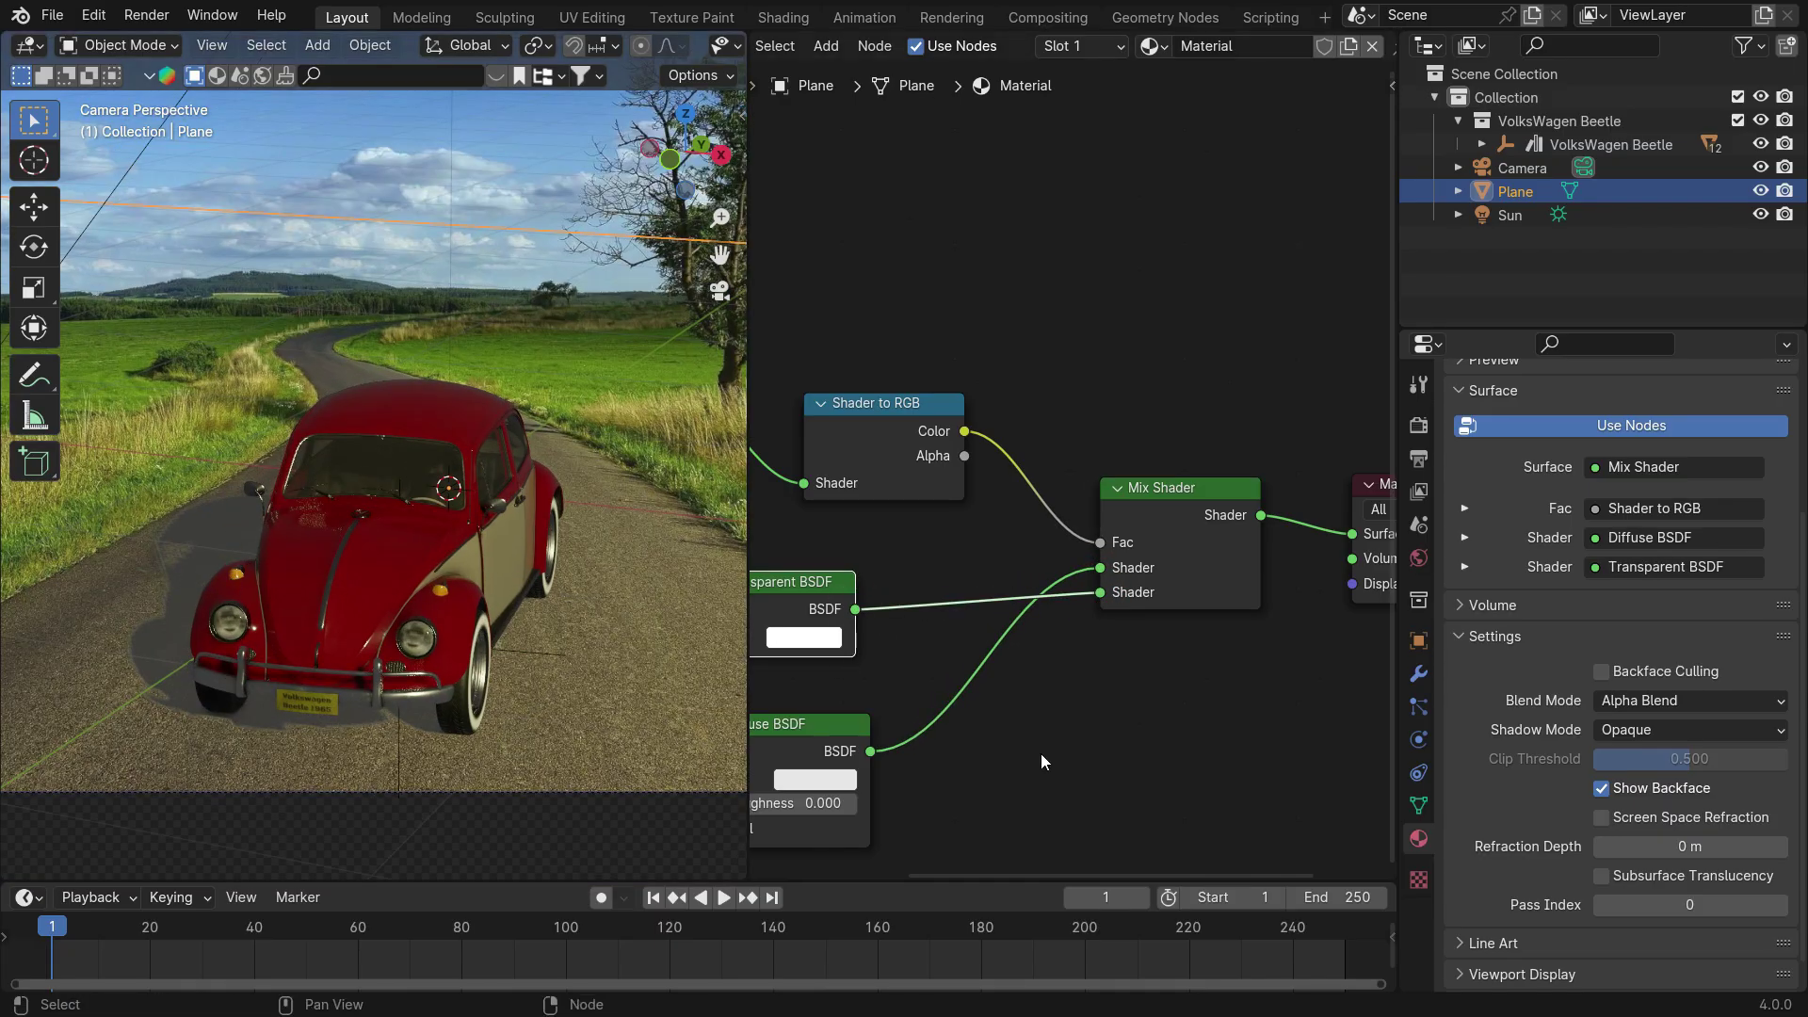
{"action": "middle_click_drag", "start_coordinate": [1045, 683], "coordinate": [1220, 535]}
{"action": "left_click", "coordinate": [991, 629]}
{"action": "scroll", "coordinate": [1111, 378], "scroll_direction": "down", "scroll_amount": 10}
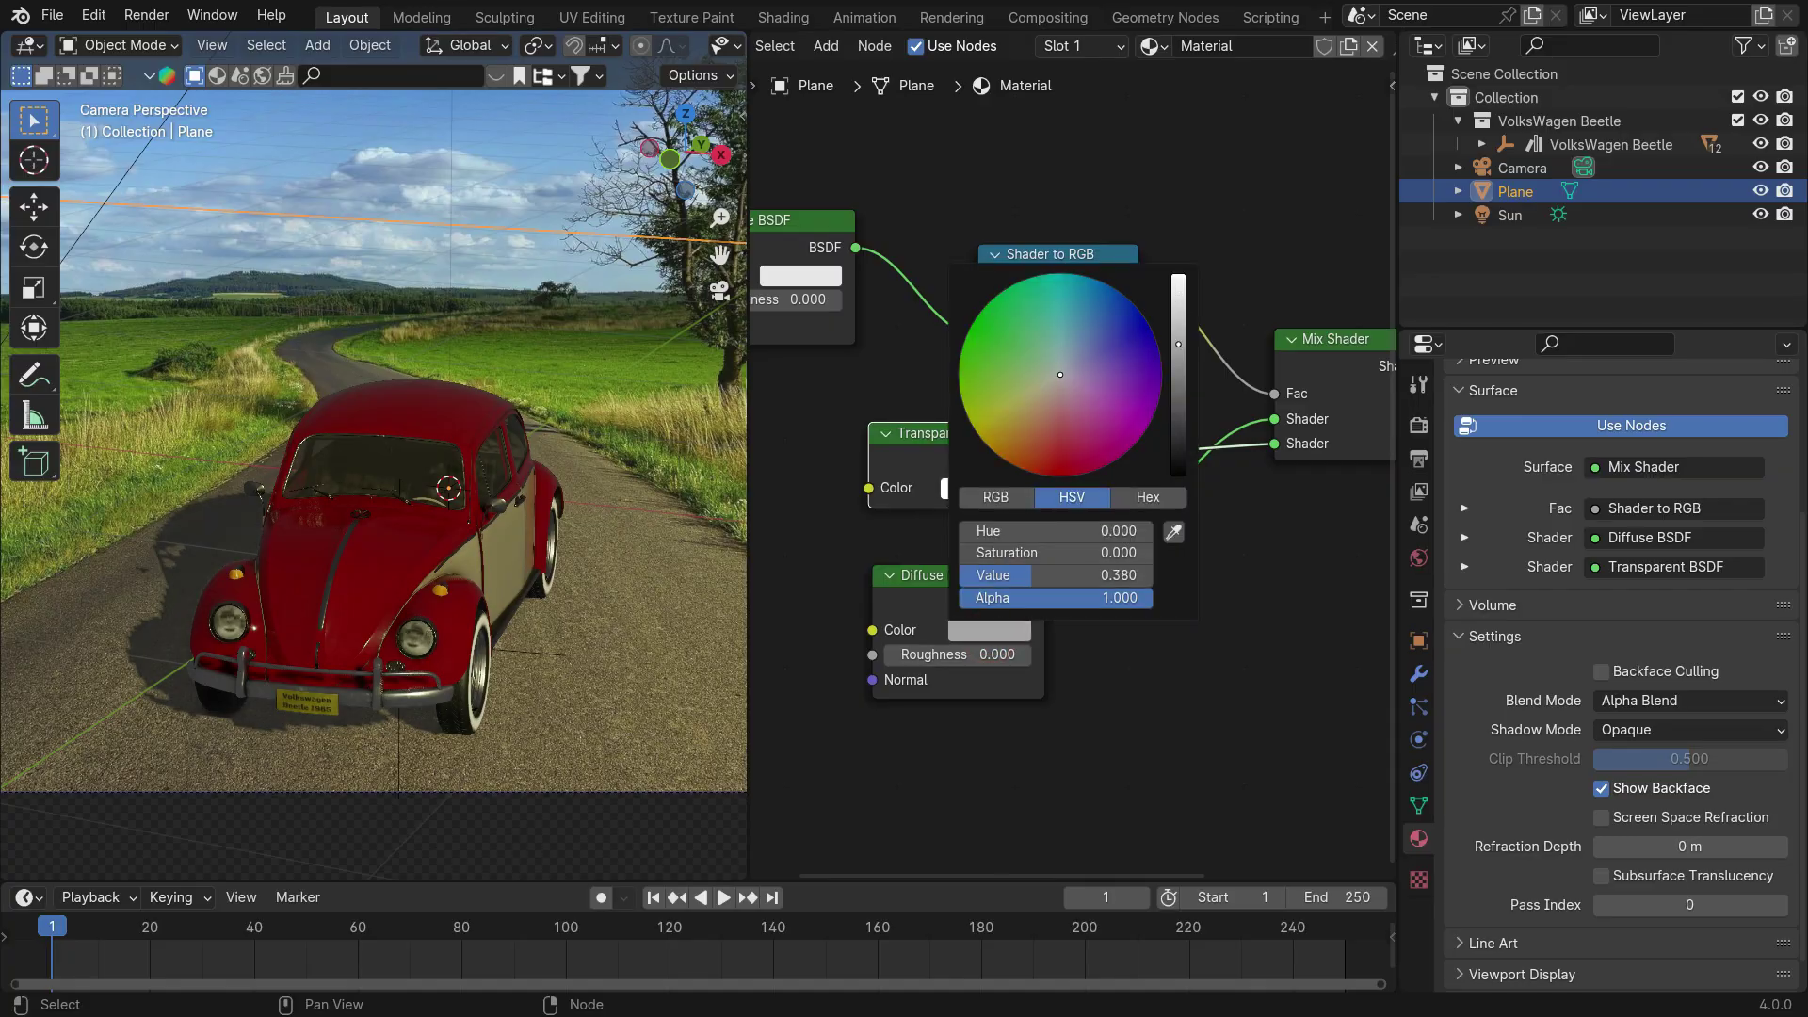
{"action": "scroll", "coordinate": [484, 606], "scroll_direction": "down", "scroll_amount": 1}
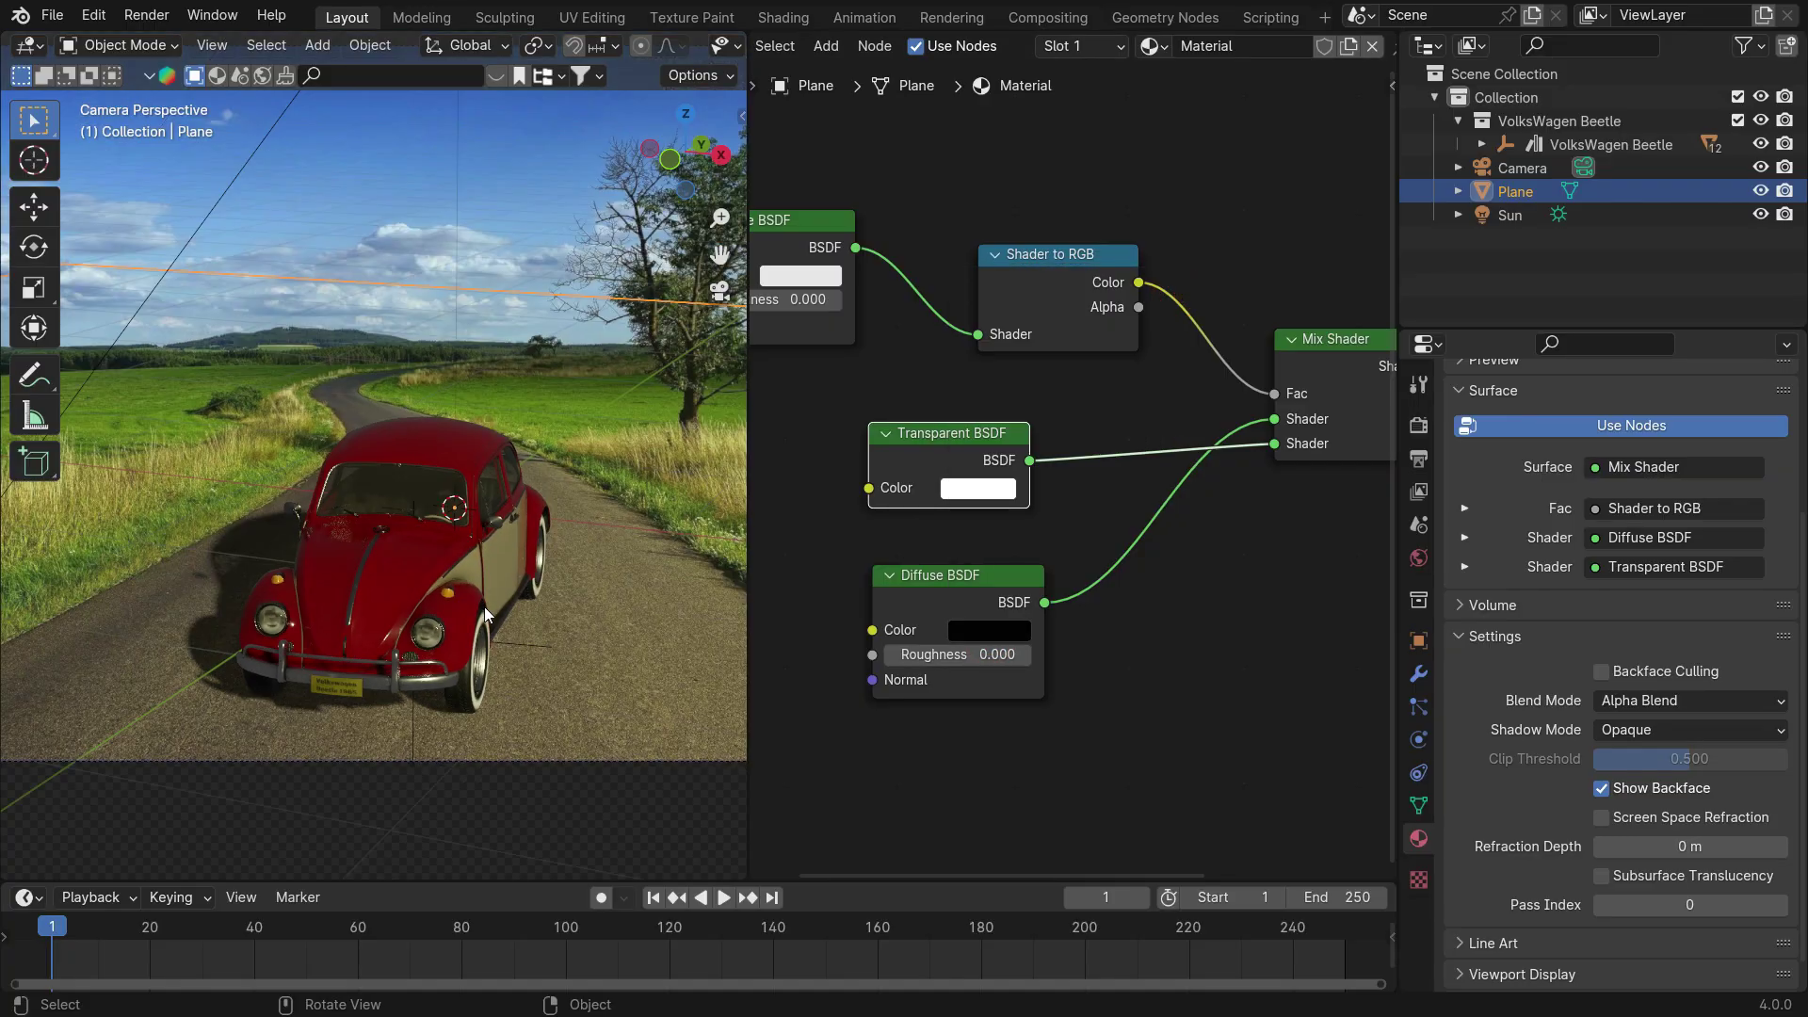
Merge the node editor into the 3D viewport and return to the camera view.
{"action": "left_click_drag", "start_coordinate": [744, 44], "coordinate": [942, 189]}
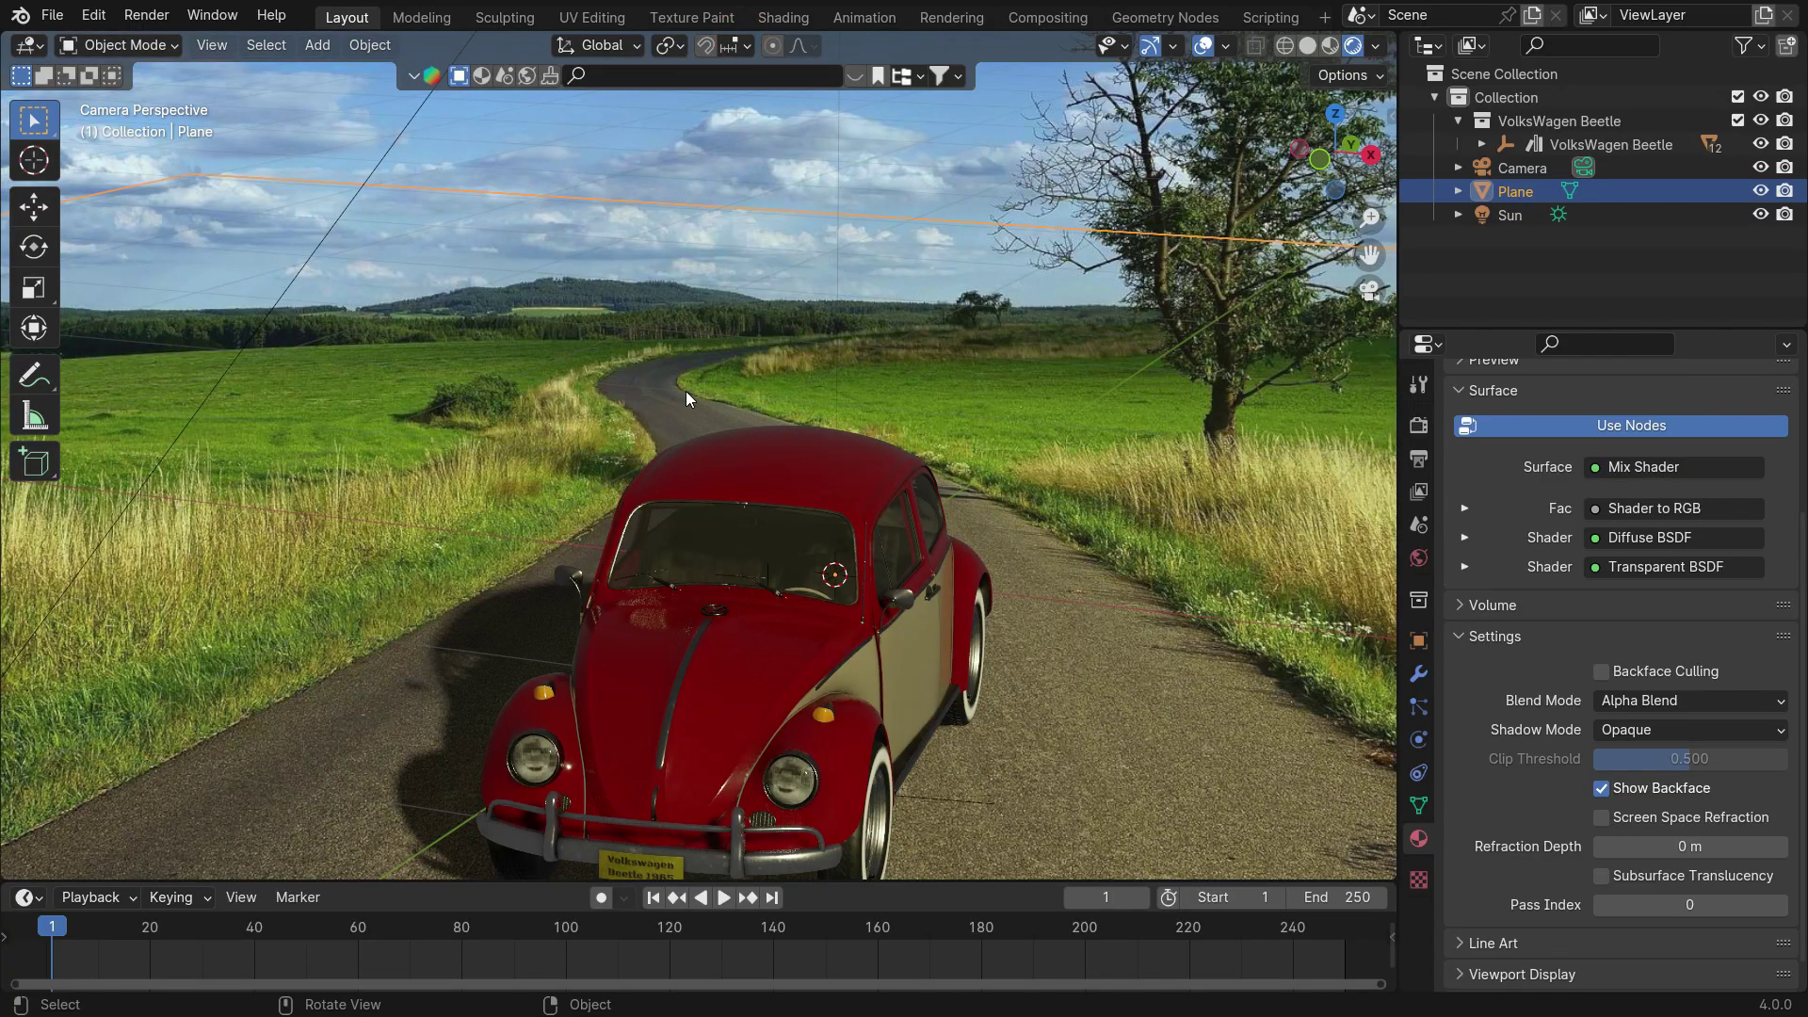
{"action": "middle_click_drag", "start_coordinate": [686, 391], "coordinate": [787, 426]}
{"action": "key", "text": "KP_0"}
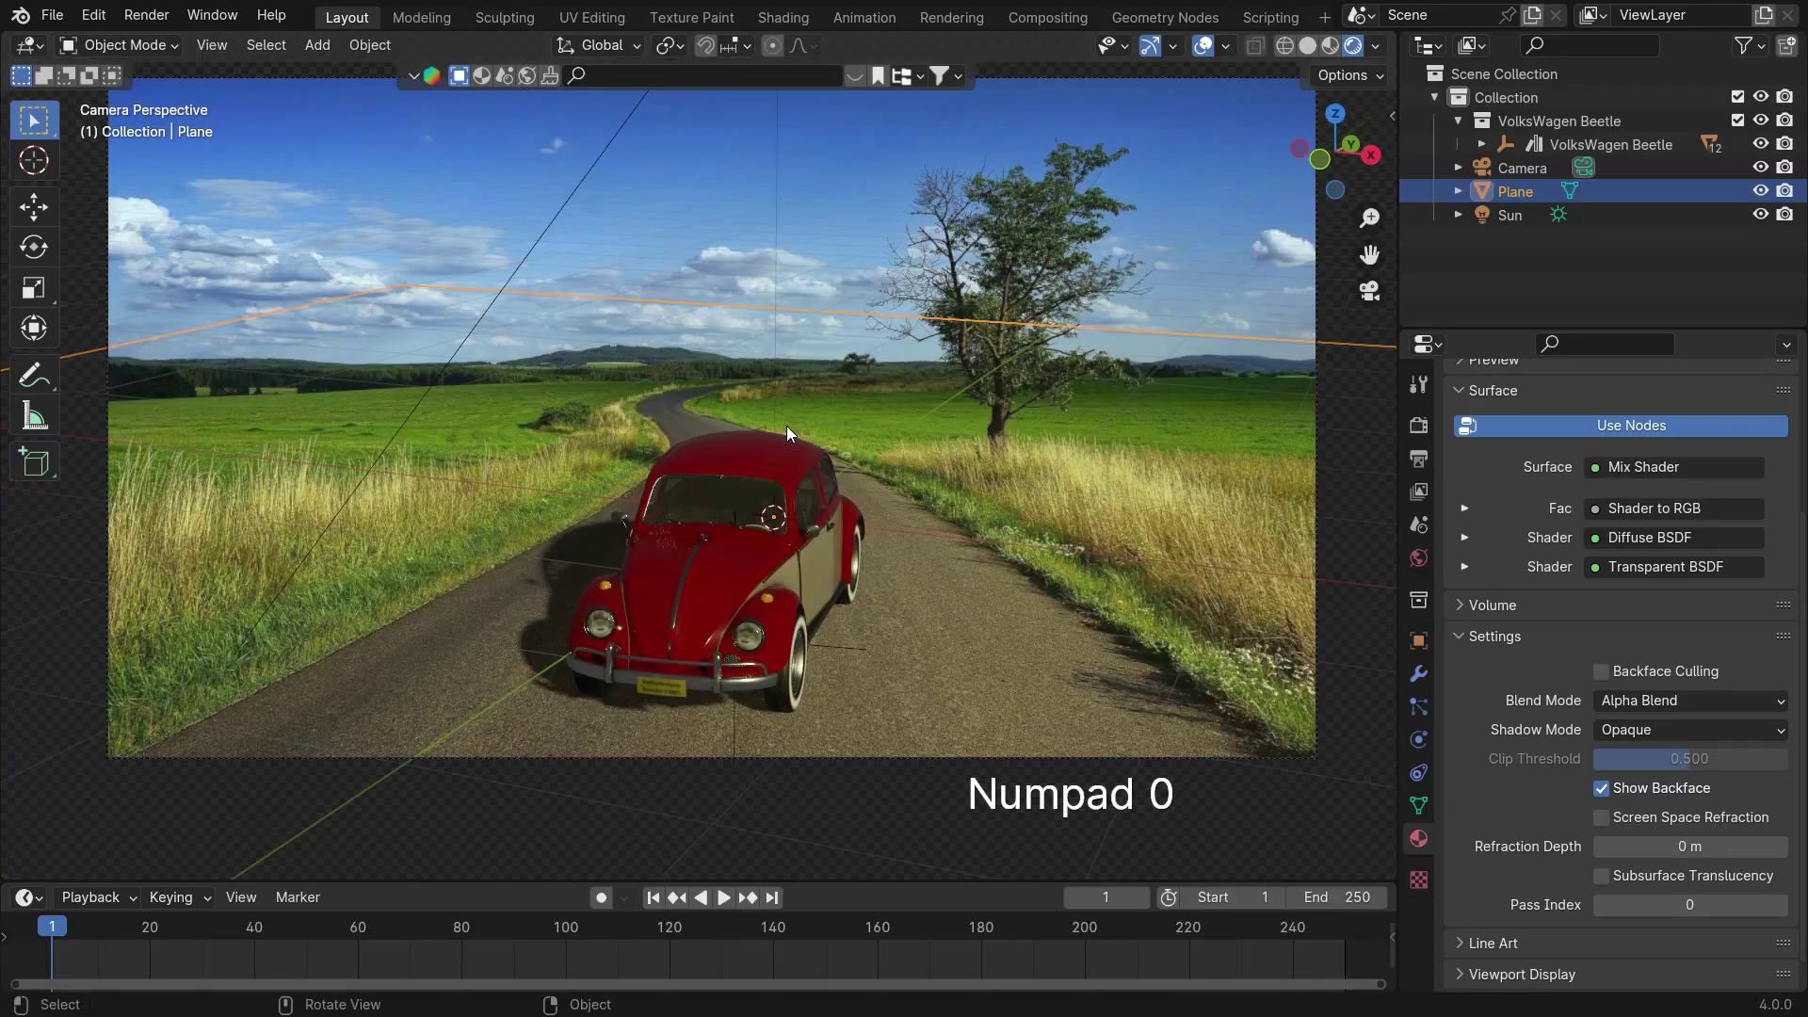